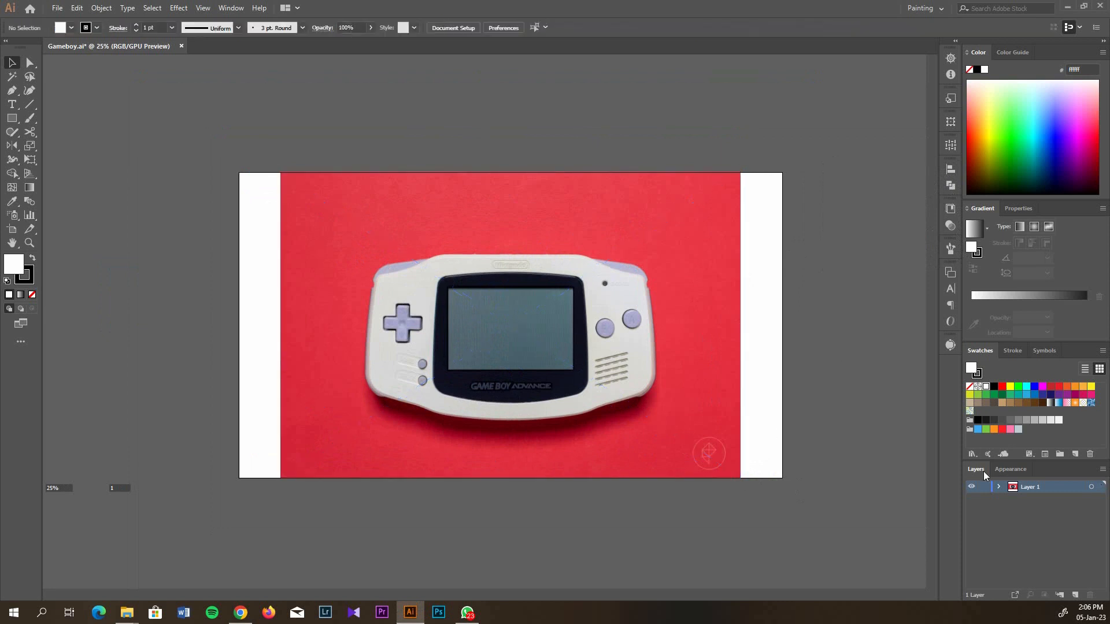
# Show the rulers, add a vertical guide over the console and centre it horizontally on the artboard
pyautogui.hotkey('ctrl', 'r')
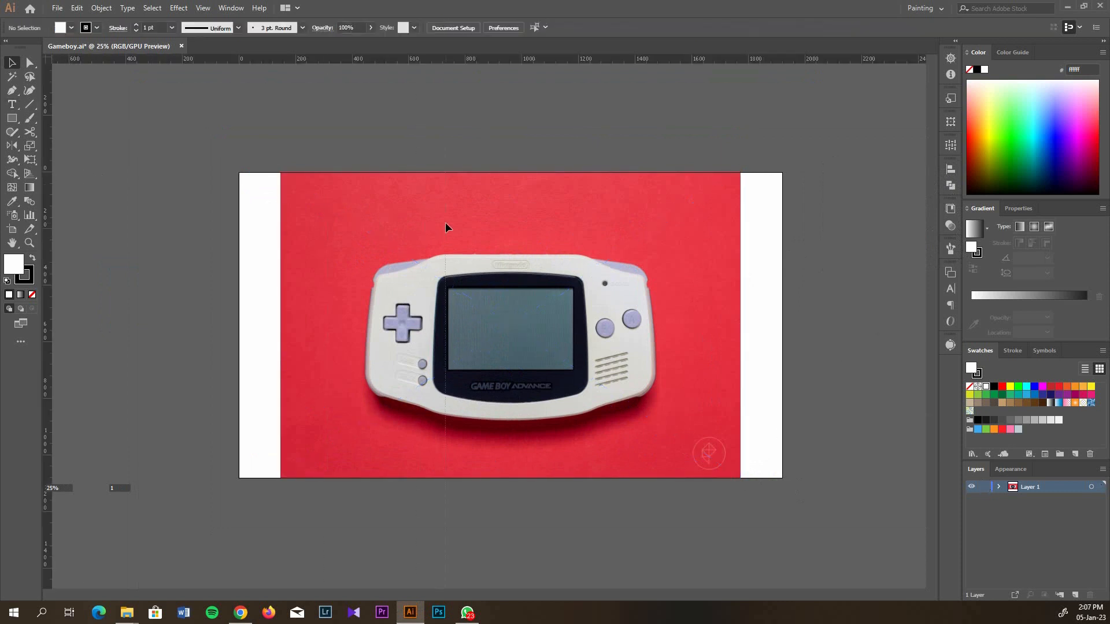
pyautogui.moveTo(445, 223); pyautogui.dragTo(511, 191)
pyautogui.click(951, 169)
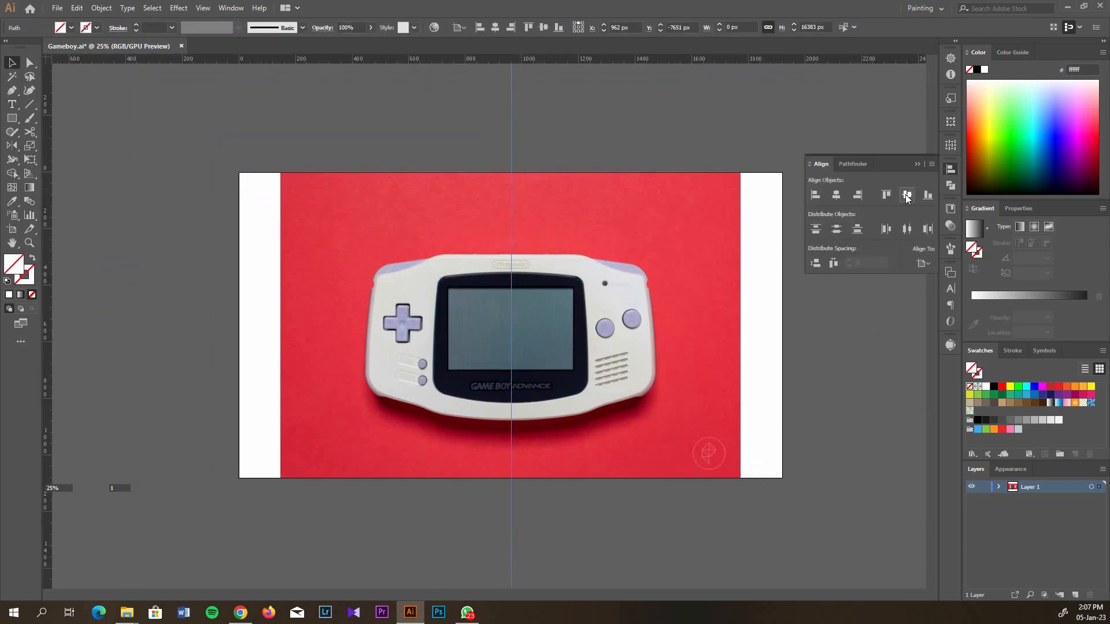
pyautogui.click(838, 197)
# Lock Layer 1 and dim its images so the reference photo can be traced
pyautogui.click(983, 487)
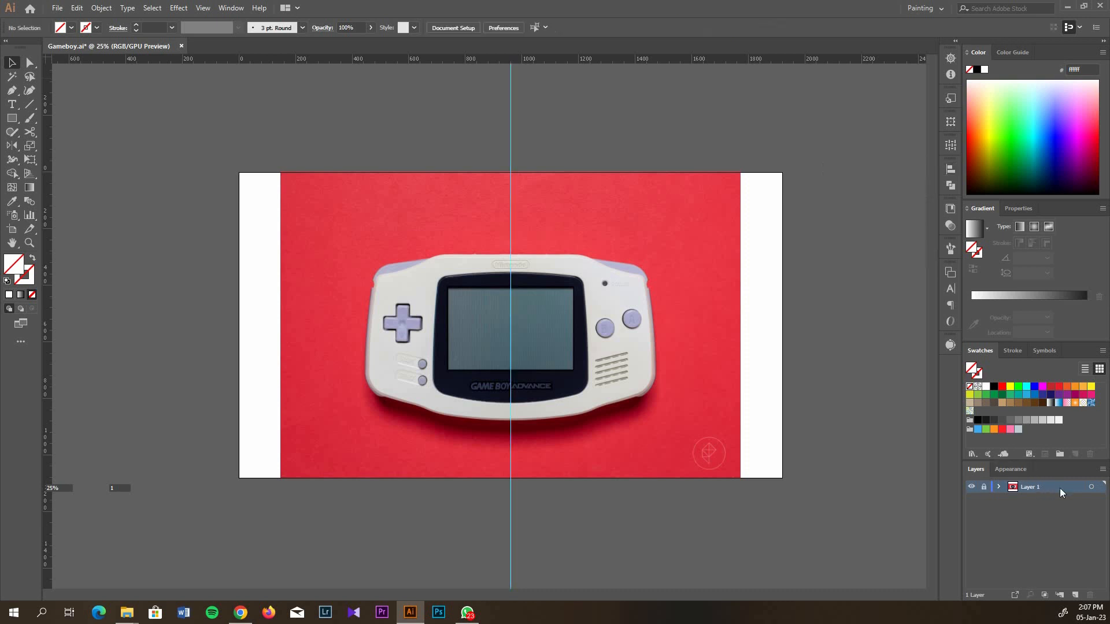
pyautogui.doubleClick(1059, 488)
pyautogui.click(545, 329)
pyautogui.click(561, 354)
# Create a new layer named Outline with a green layer color
pyautogui.click(1074, 595)
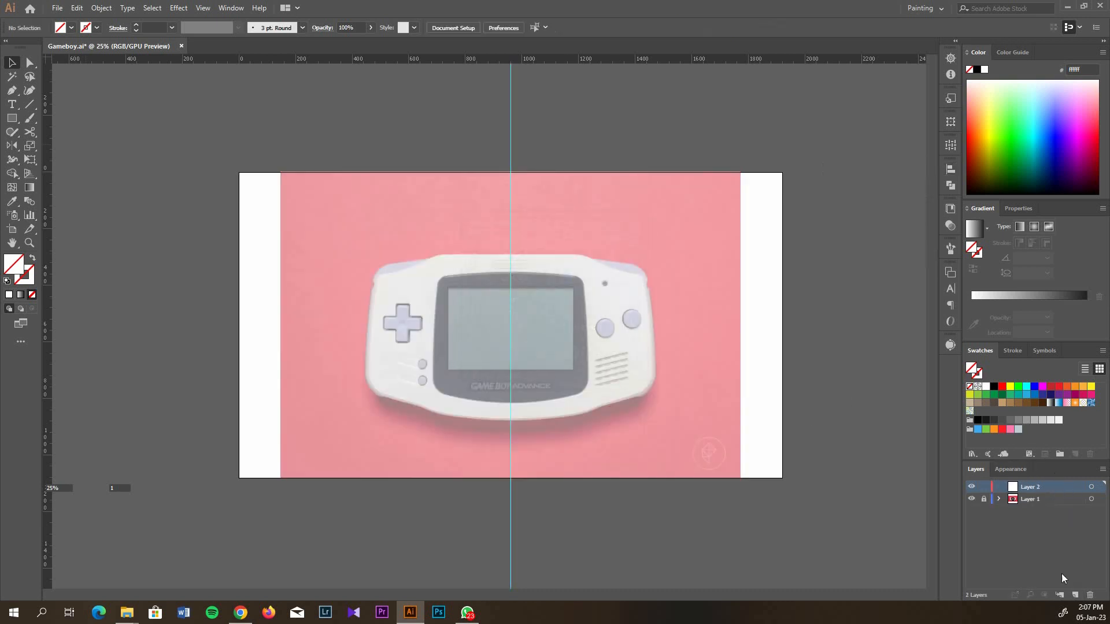
pyautogui.doubleClick(1059, 488)
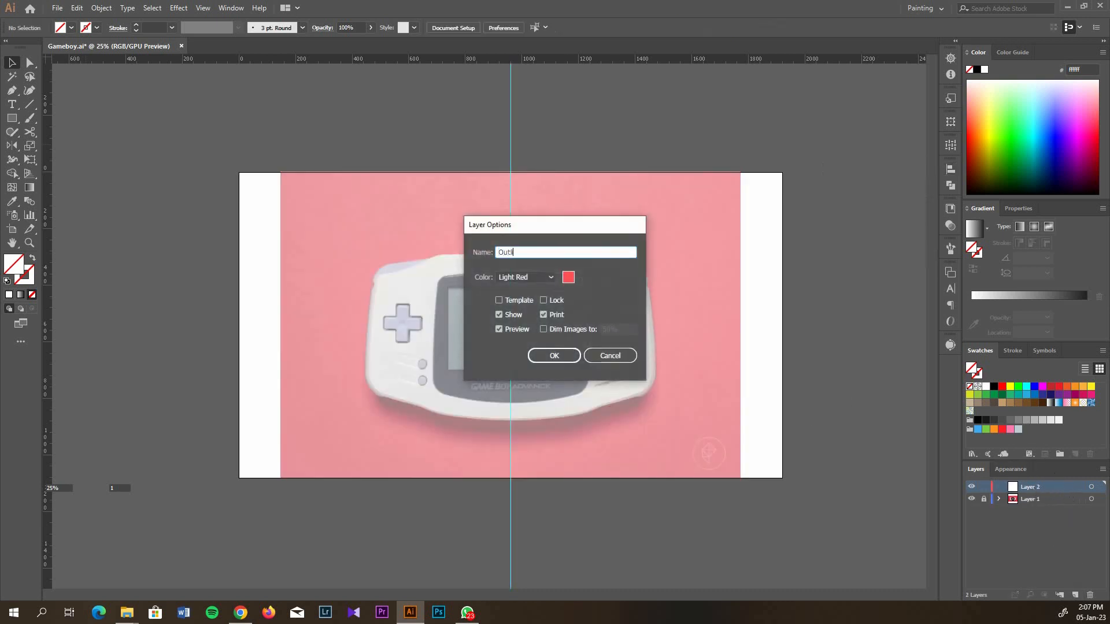
pyautogui.click(569, 278)
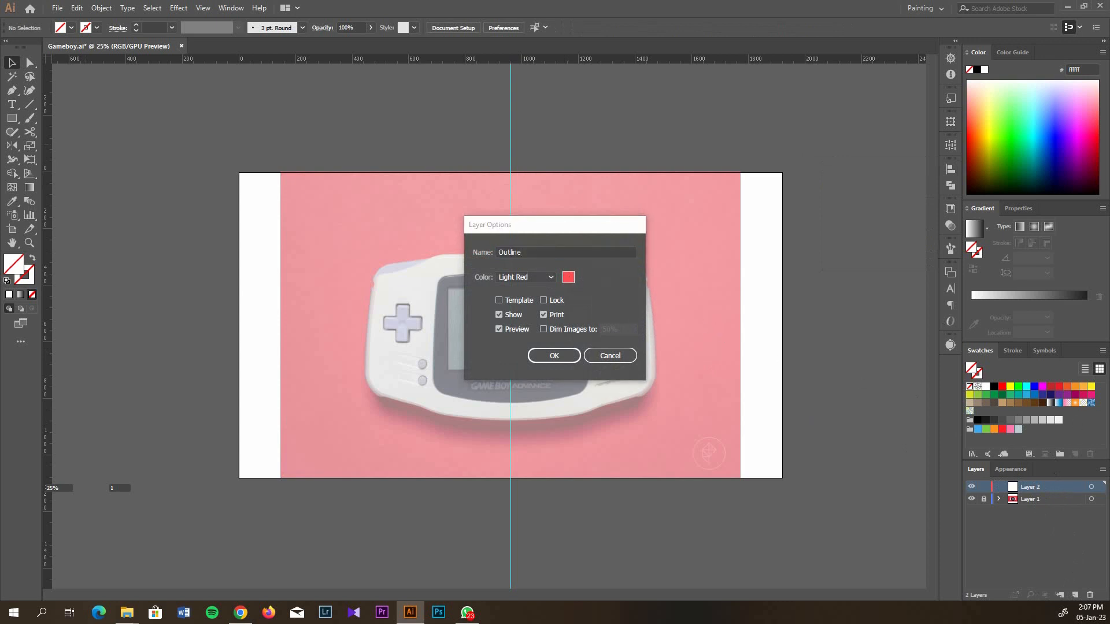
pyautogui.click(594, 362)
pyautogui.click(569, 358)
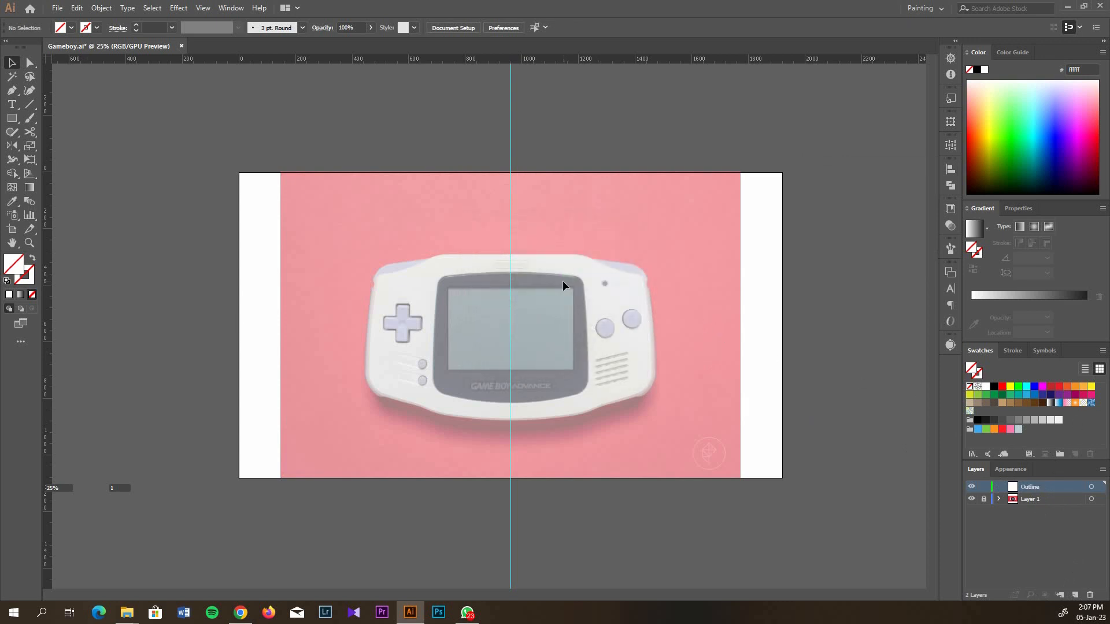
# Set the stroke to black with a weight of 3 pt, keeping no fill
pyautogui.click(96, 28)
pyautogui.click(15, 72)
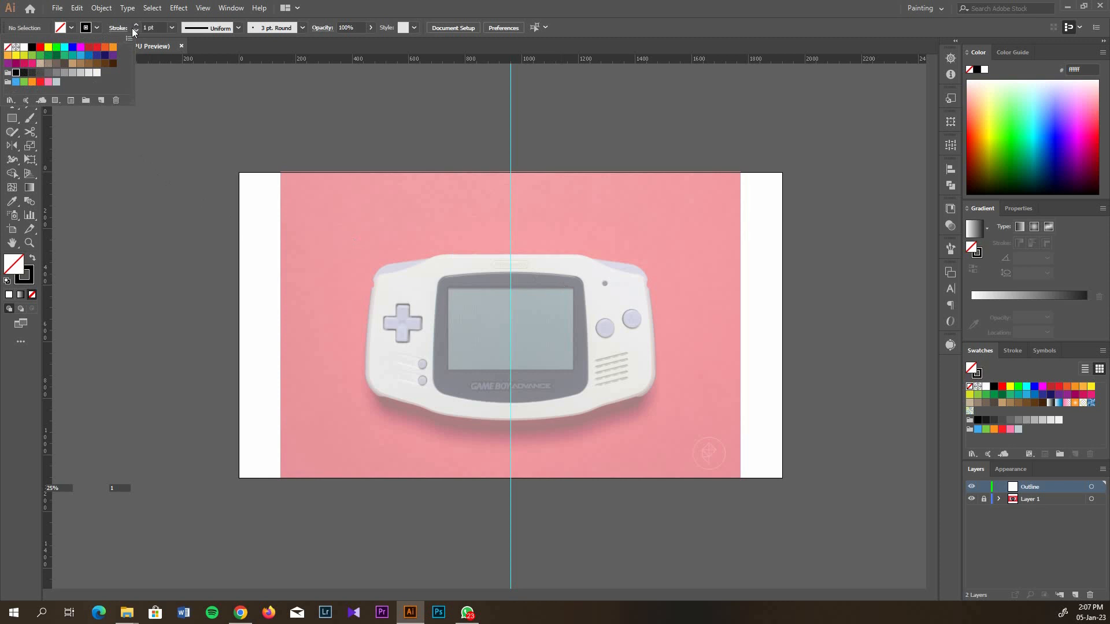
pyautogui.click(135, 25)
pyautogui.click(135, 25)
# Start a Pen path with a straight segment along the centre guide, from the console's top edge to its bottom edge
pyautogui.click(12, 91)
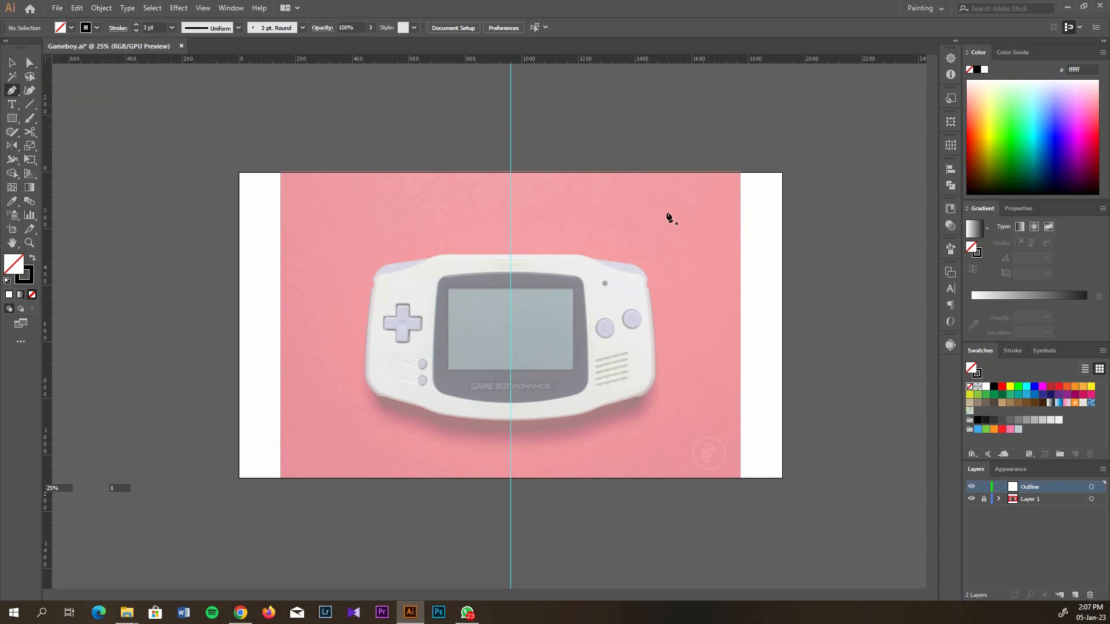
pyautogui.scroll(3, 553, 324)
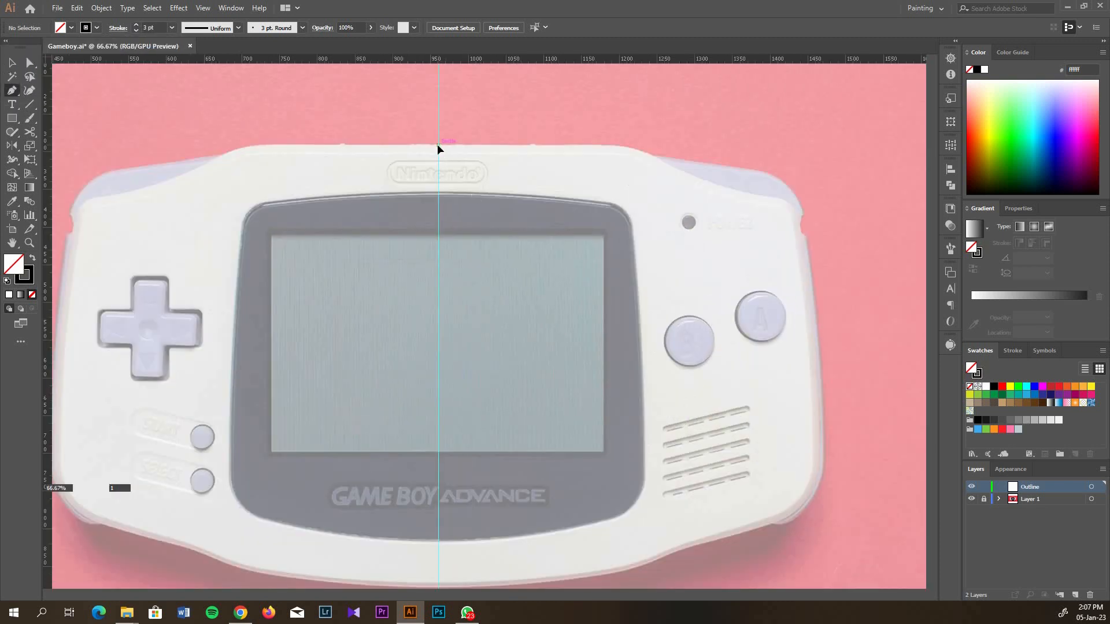
pyautogui.click(438, 145)
pyautogui.scroll(-3, 439, 297)
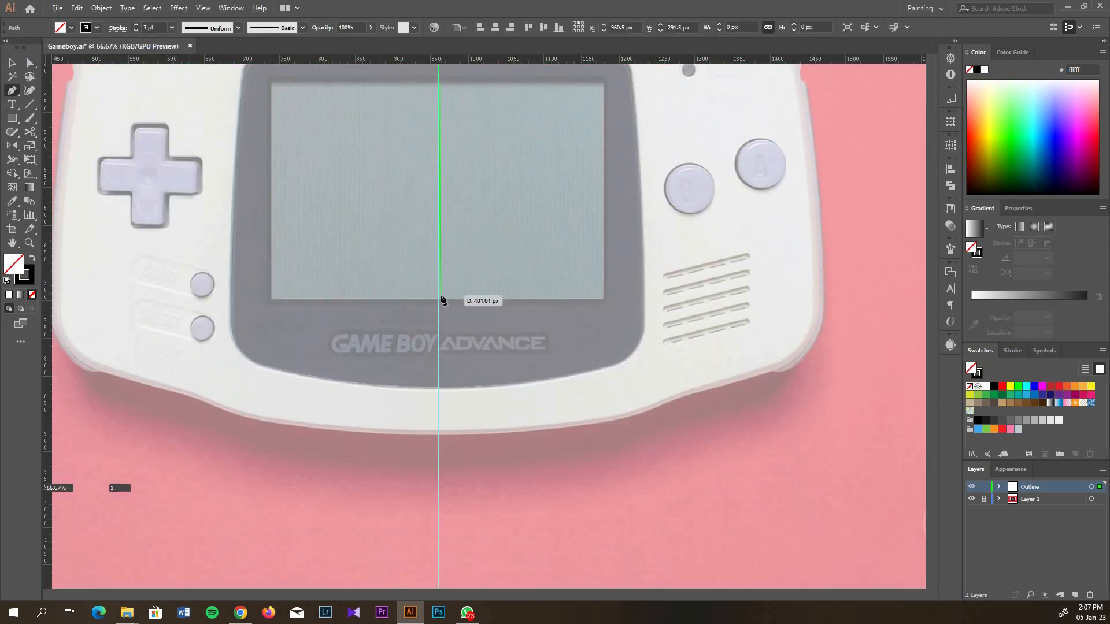
pyautogui.click(438, 434)
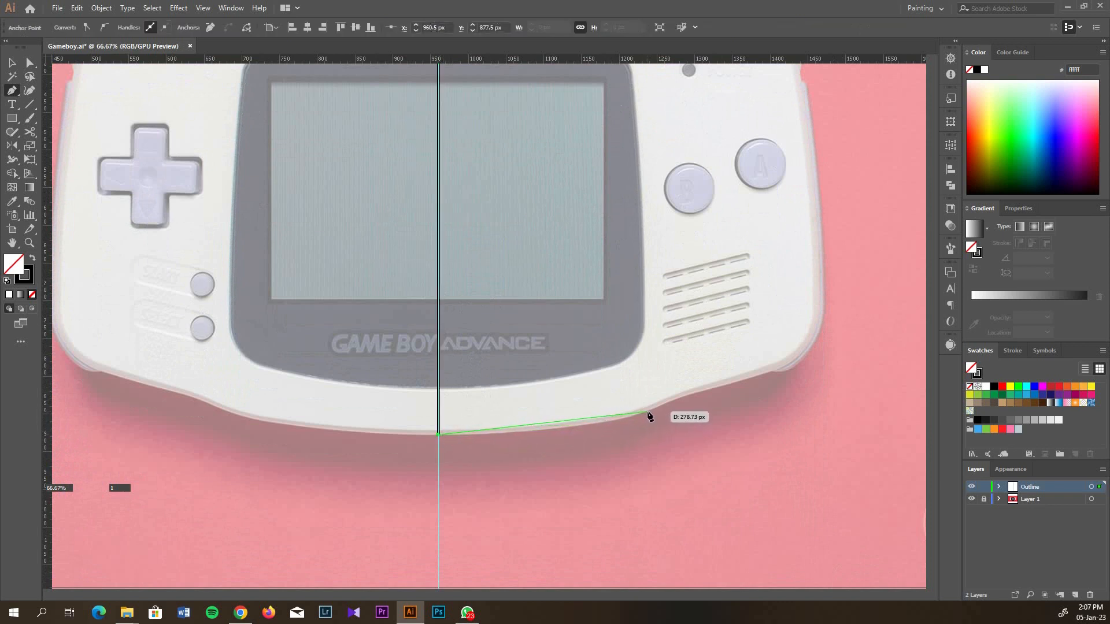
# Continue the path along the bottom of the console's right half with straight segments, ending just outside the lower-right corner
pyautogui.click(649, 414)
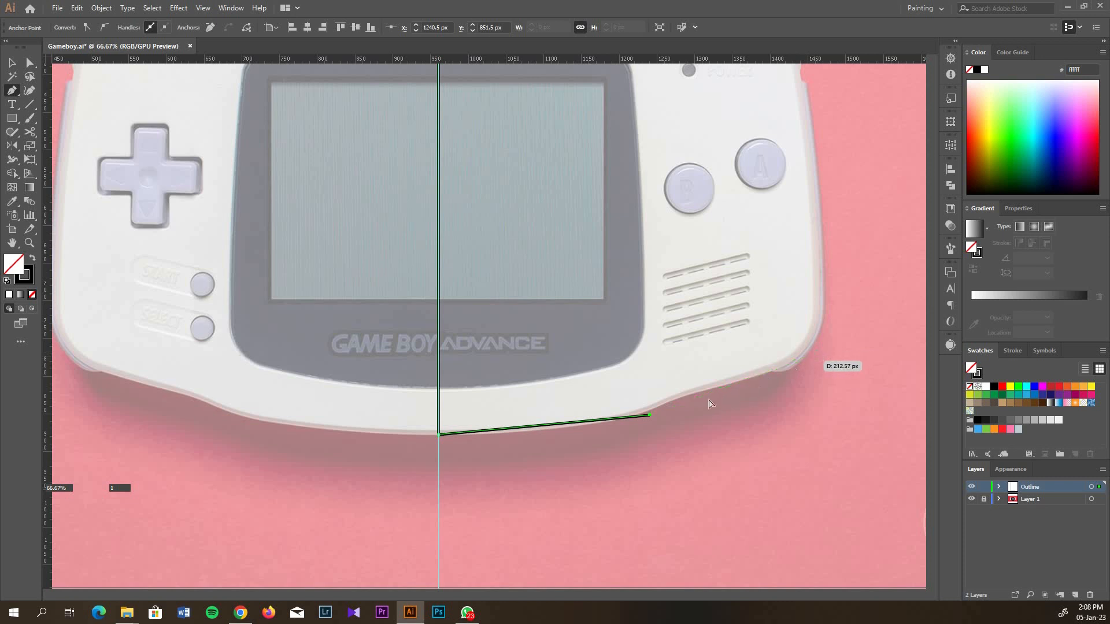
pyautogui.hotkey('ctrl', 'z')
pyautogui.click(617, 421)
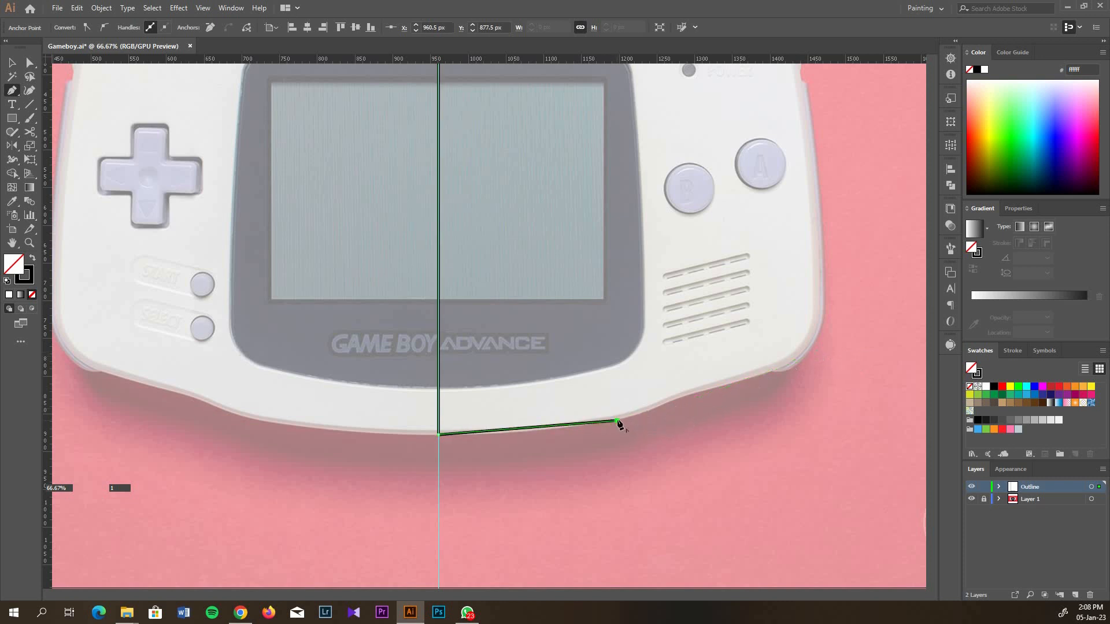
pyautogui.click(671, 399)
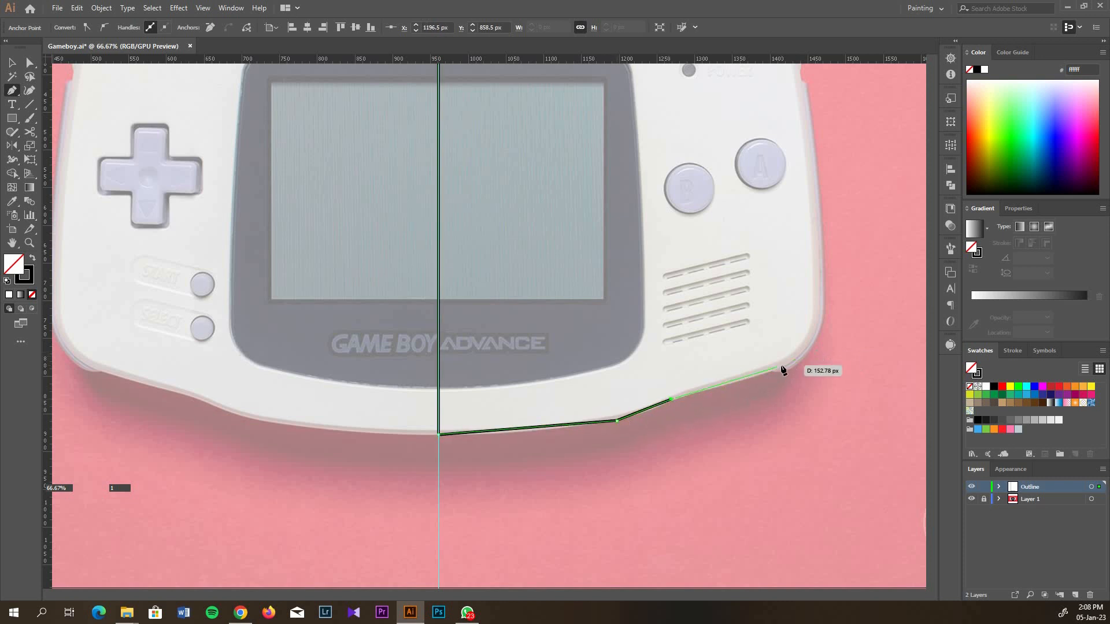
pyautogui.click(831, 355)
# Continue the path up the console's right side and over the shoulder, closing it where the centre guide meets the top edge
pyautogui.scroll(5, 800, 220)
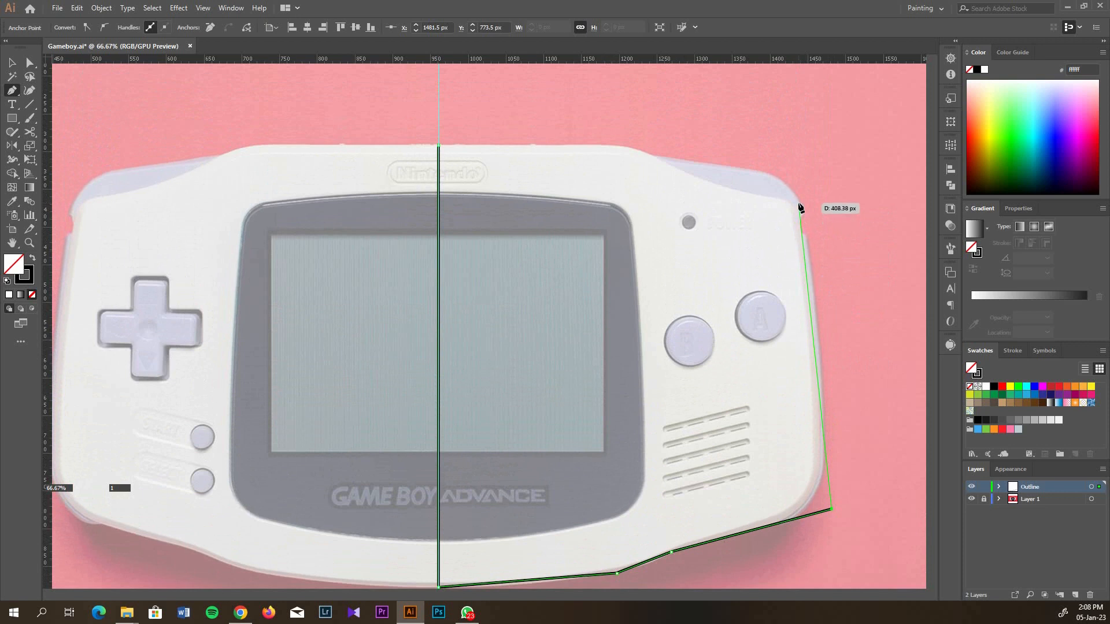
pyautogui.click(798, 201)
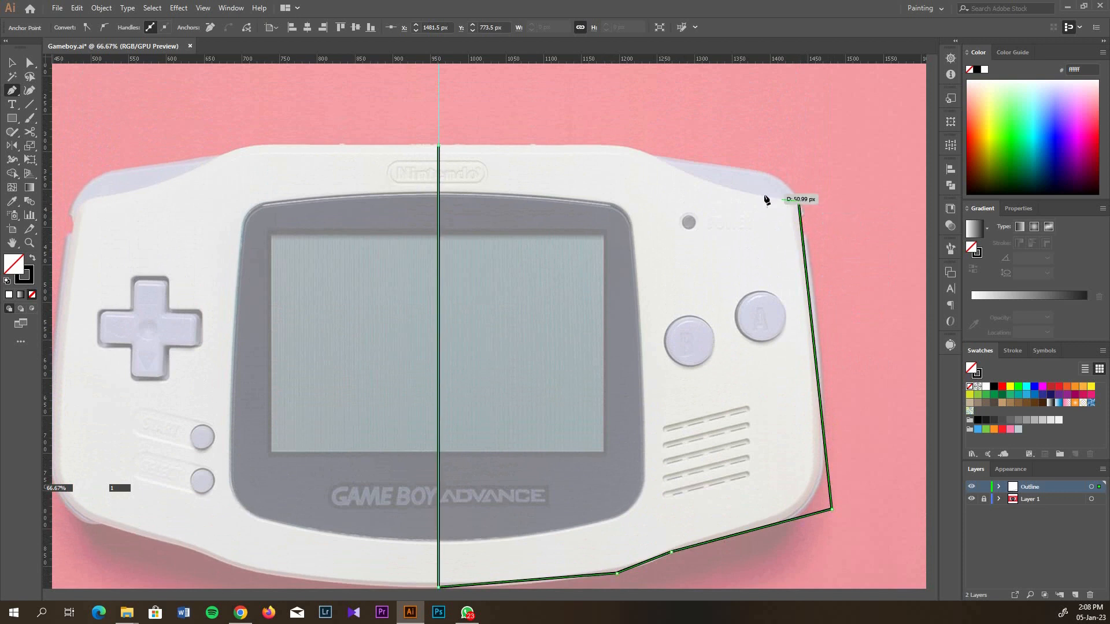
pyautogui.click(640, 145)
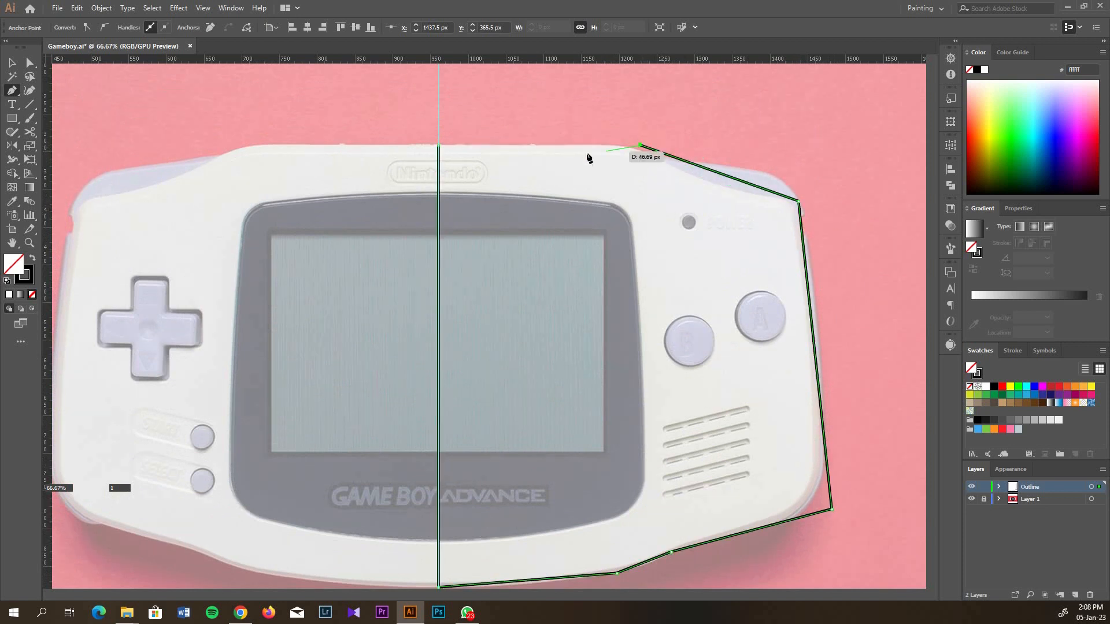
pyautogui.click(439, 145)
# Bend the half outline's shoulder, right side and bottom segments with the Curvature tool to follow the photo
pyautogui.hotkey('shift', '`')
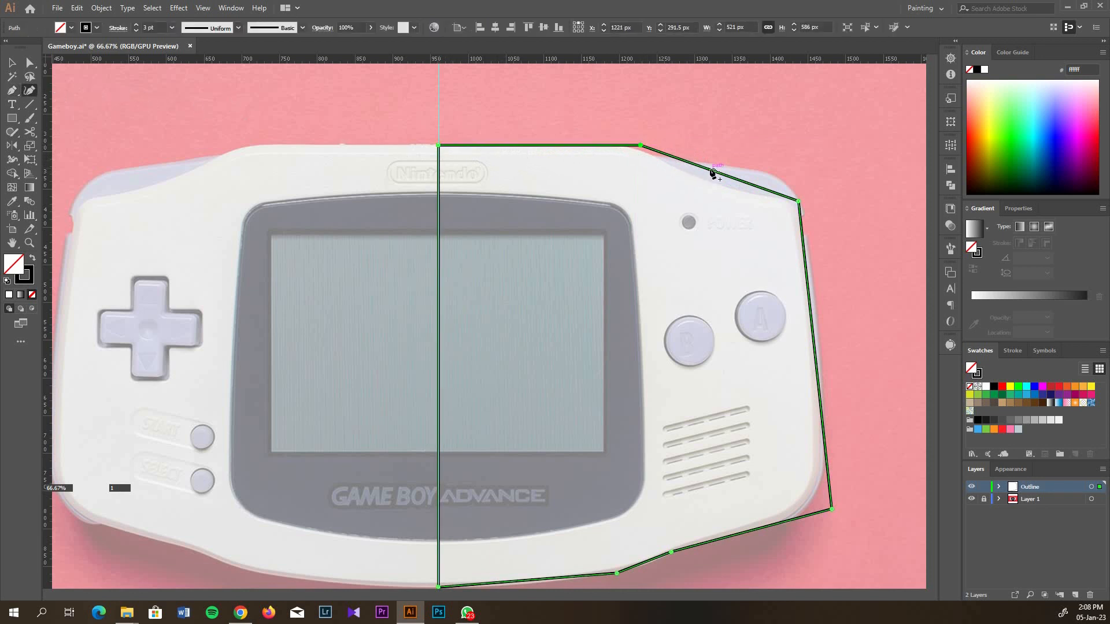
pyautogui.moveTo(712, 171); pyautogui.dragTo(708, 183)
pyautogui.click(816, 345)
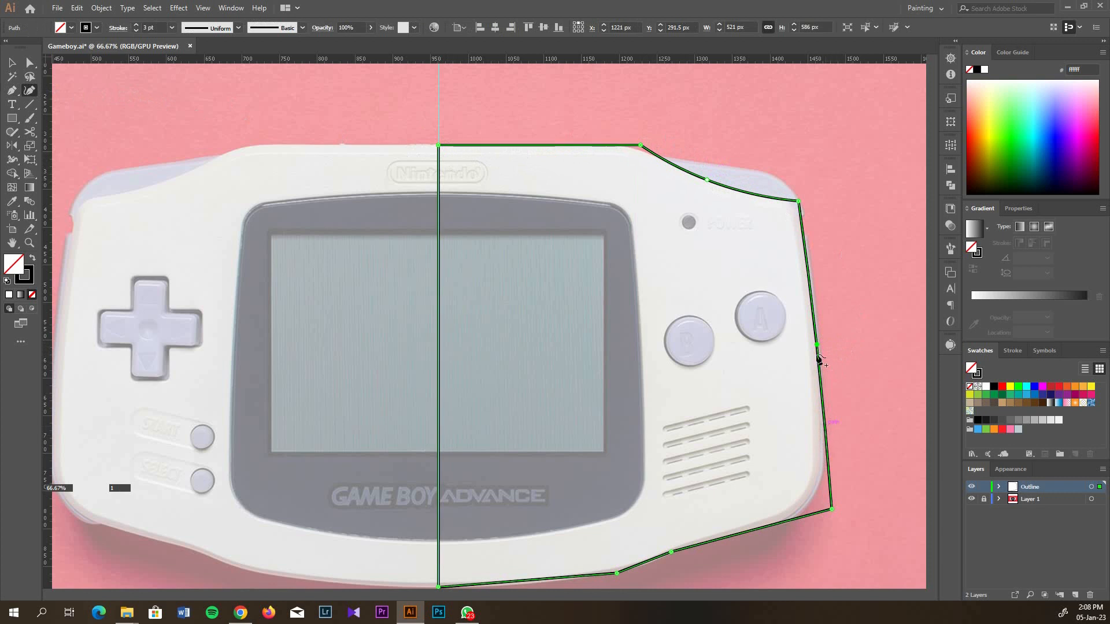
pyautogui.scroll(-2, 798, 439)
pyautogui.click(532, 538)
pyautogui.moveTo(533, 538); pyautogui.dragTo(532, 542)
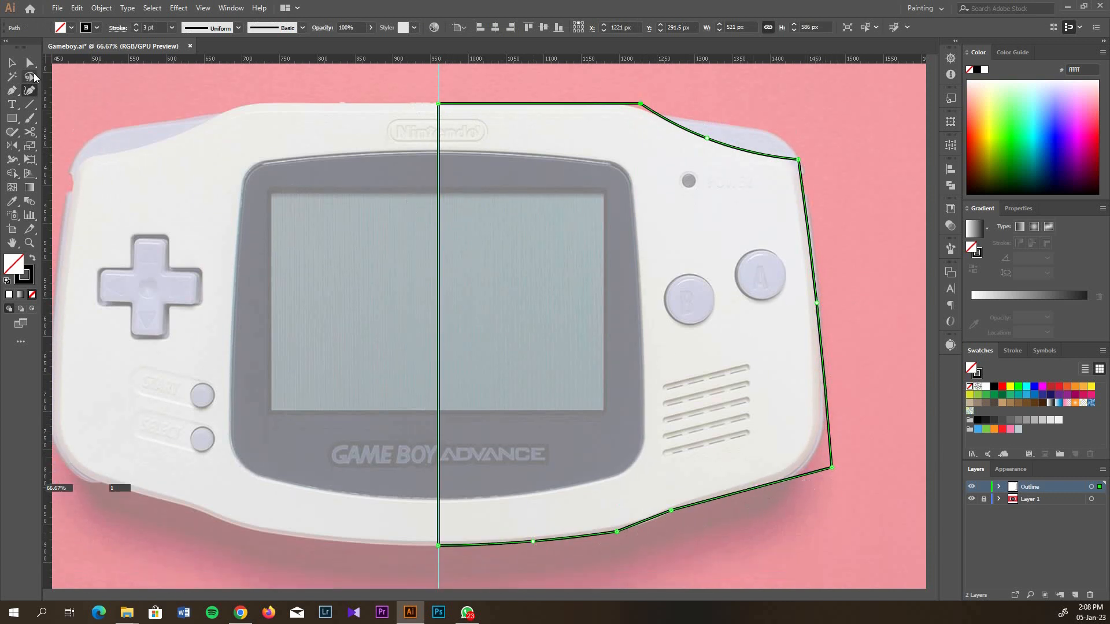
# Round the half outline's two upper corners and its lower-right corner to match the console body
pyautogui.click(30, 63)
pyautogui.moveTo(636, 114); pyautogui.dragTo(610, 251)
pyautogui.moveTo(790, 168); pyautogui.dragTo(775, 188)
pyautogui.scroll(-1, 775, 191)
pyautogui.moveTo(823, 423); pyautogui.dragTo(737, 386)
# Round the shallow corners along the half outline's bottom edge into a smooth curve and deselect the path
pyautogui.scroll(-1, 680, 444)
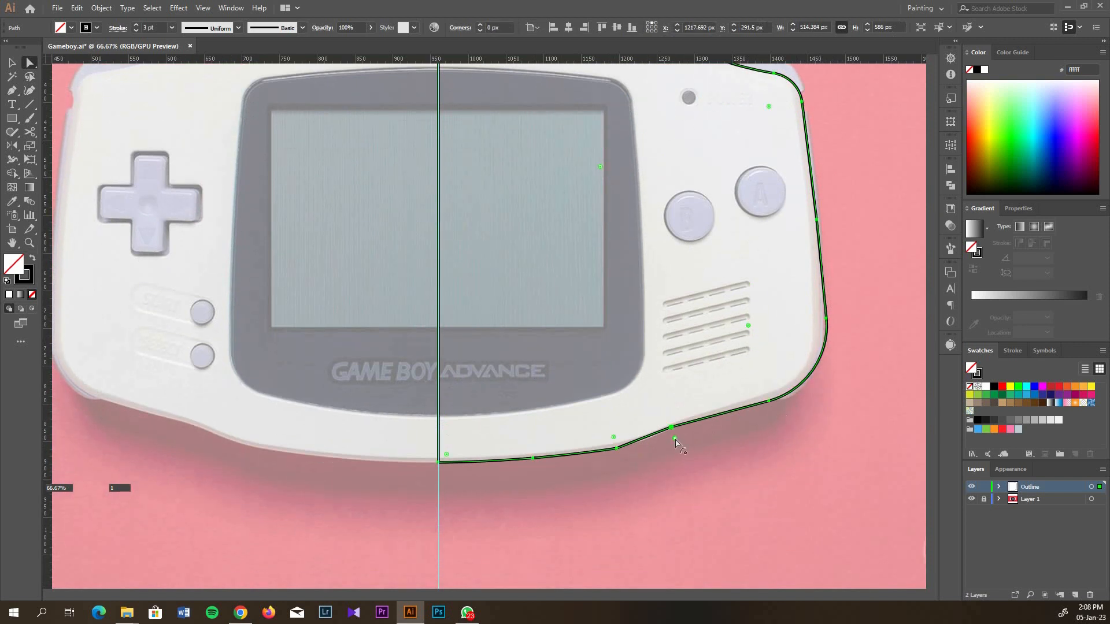
pyautogui.moveTo(675, 443); pyautogui.dragTo(780, 557)
pyautogui.scroll(-2, 728, 492)
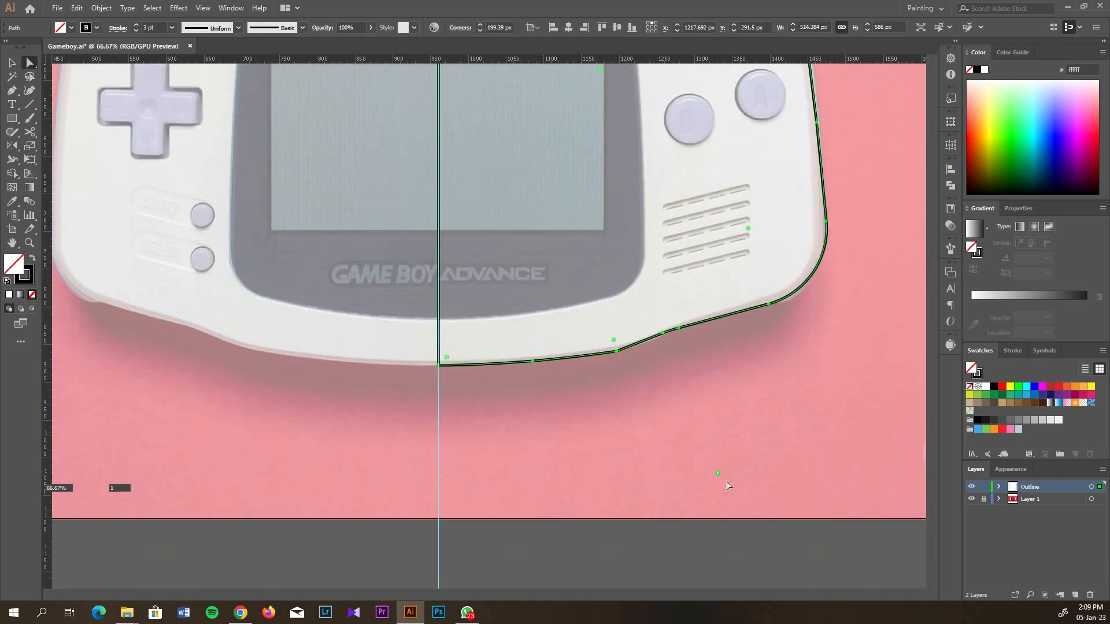
pyautogui.moveTo(718, 475); pyautogui.dragTo(736, 528)
pyautogui.click(833, 304)
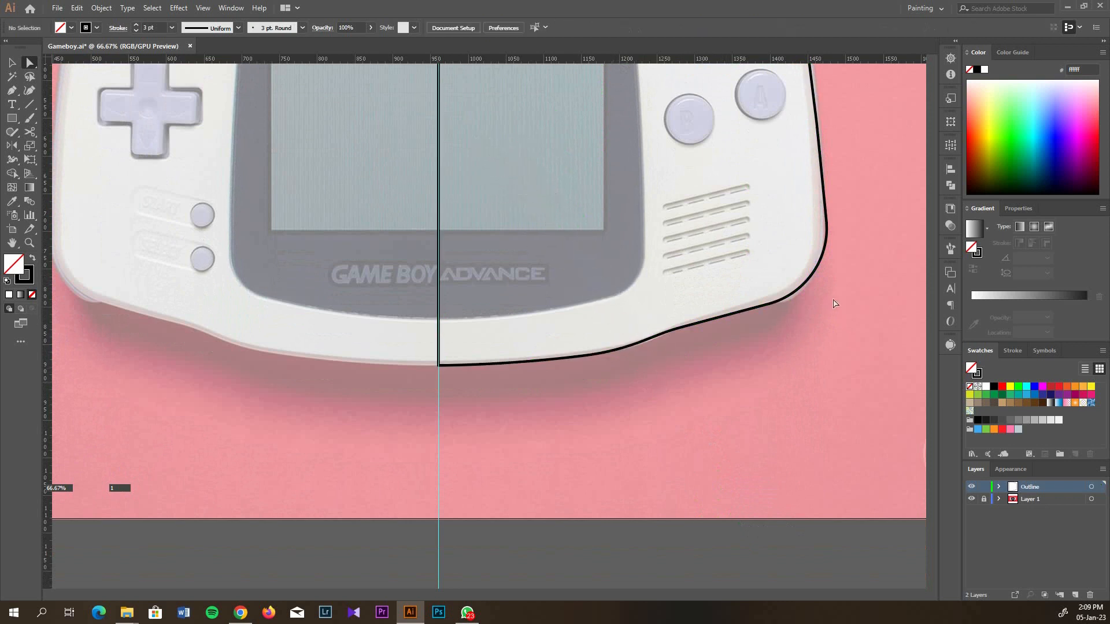
# Start a Pen path at the body's upper-right curve, tracing the shoulder button's outer edge down to the notch
pyautogui.scroll(4, 833, 303)
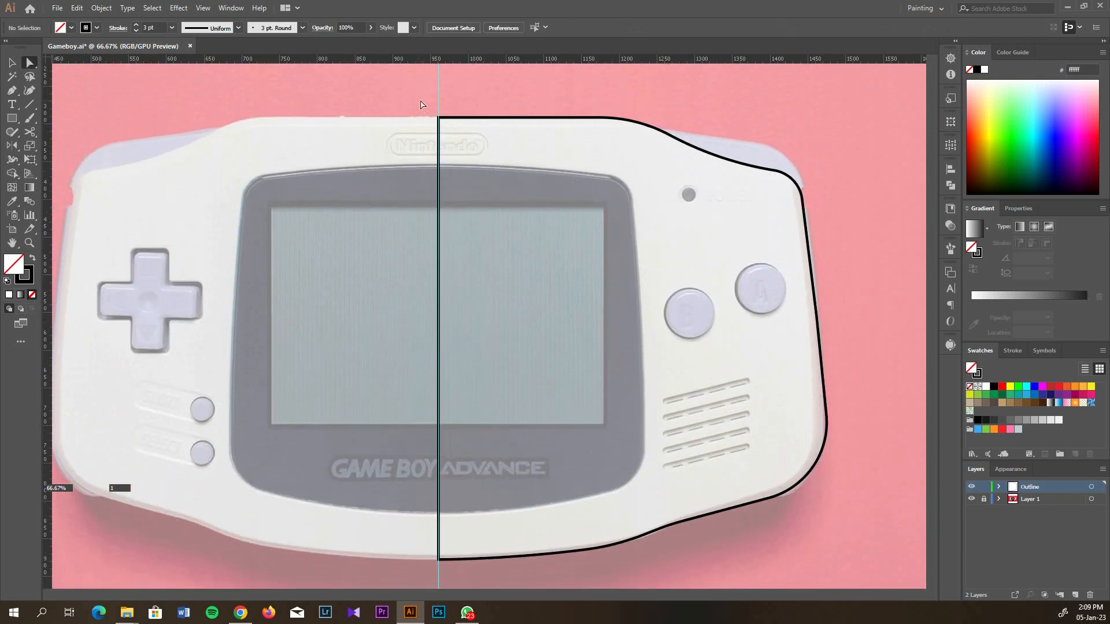
pyautogui.click(16, 90)
pyautogui.moveTo(658, 130); pyautogui.dragTo(780, 147)
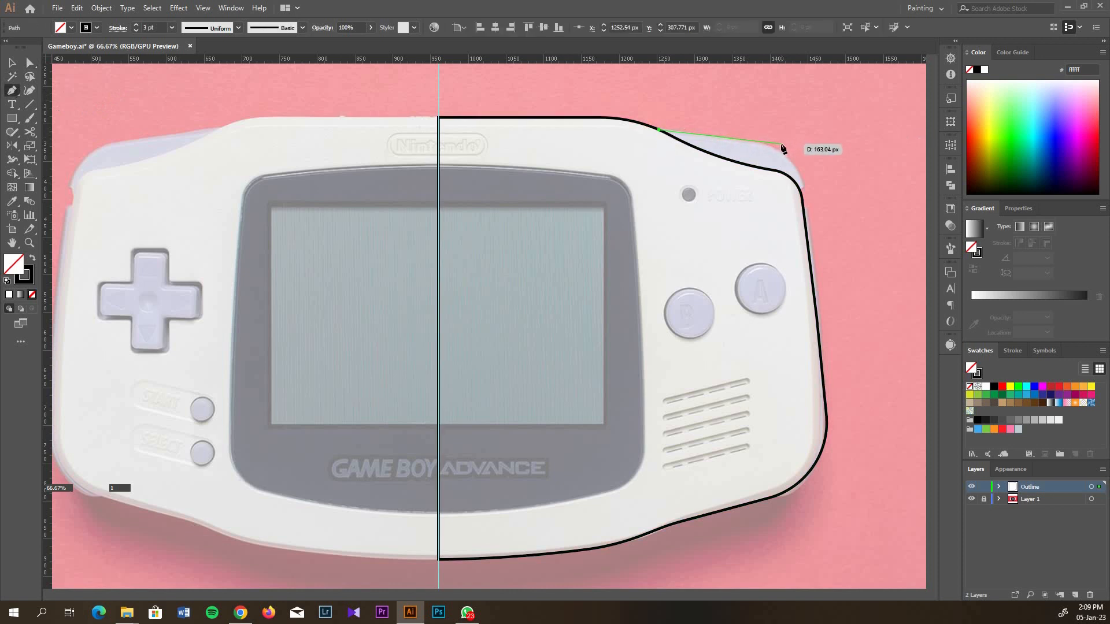
pyautogui.click(780, 144)
pyautogui.scroll(2, 815, 206)
pyautogui.scroll(1, 800, 191)
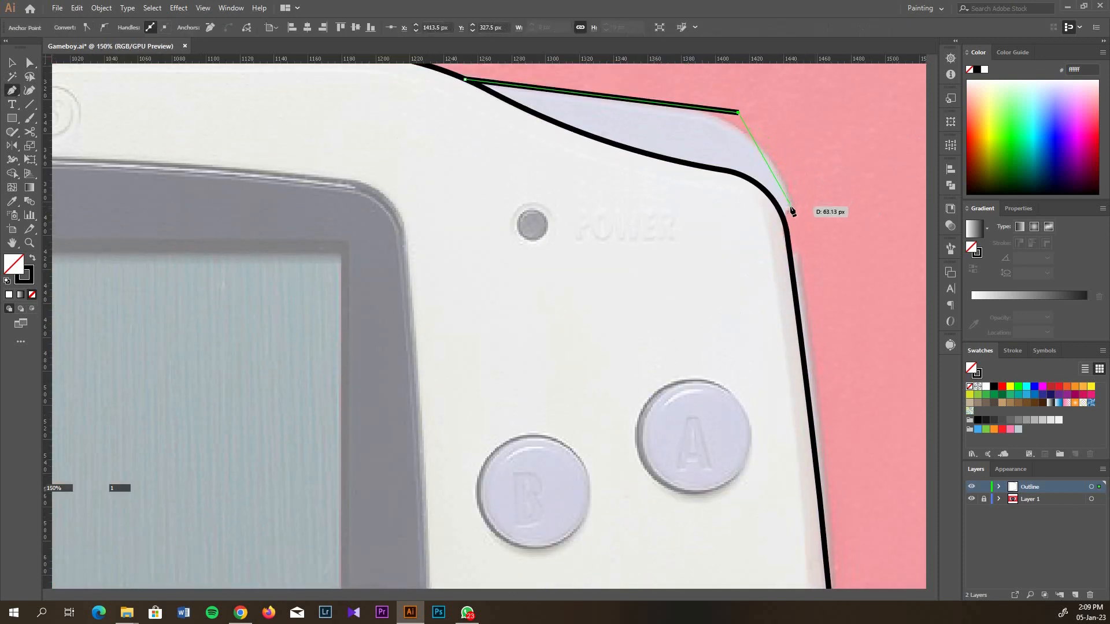
pyautogui.click(804, 206)
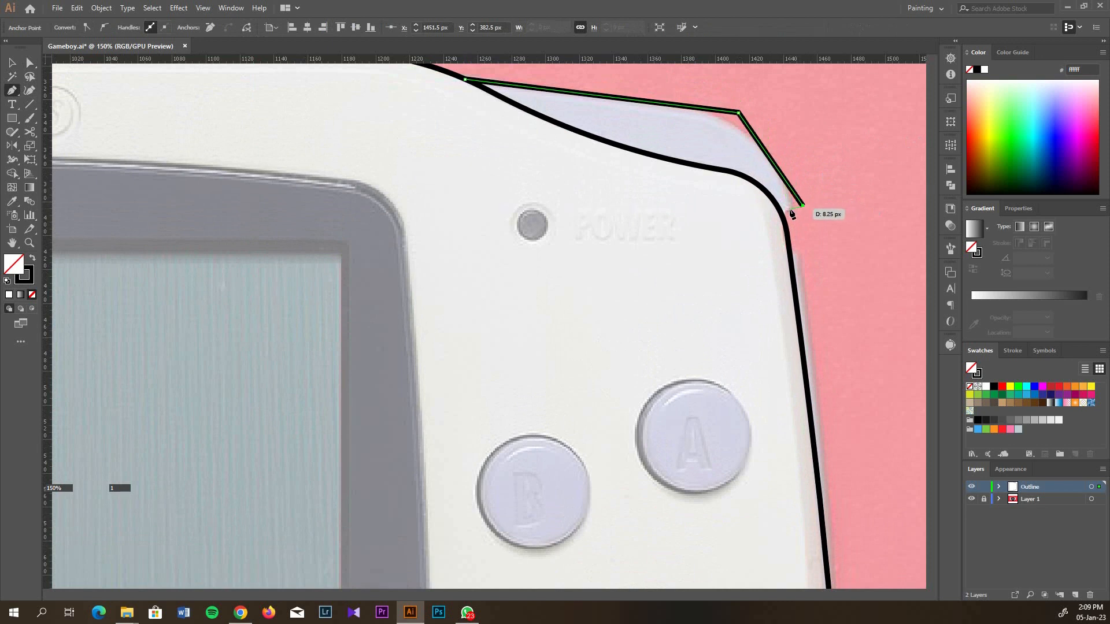
pyautogui.click(789, 206)
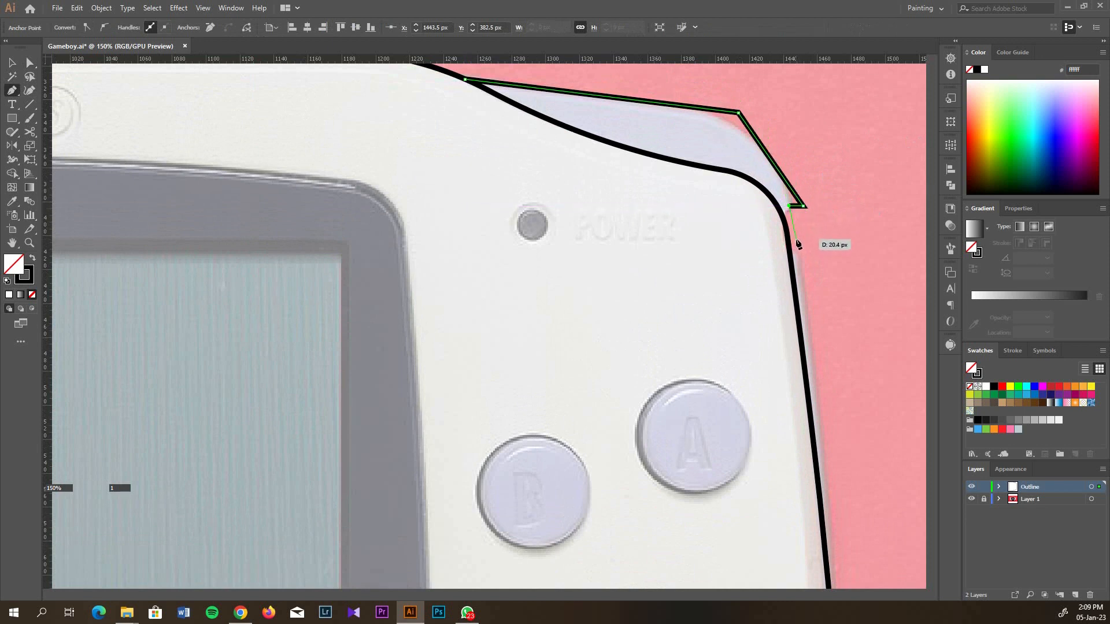
# Continue the shoulder path past the notch and down the right side strip, then close it at its starting point
pyautogui.click(796, 239)
pyautogui.scroll(-3, 812, 260)
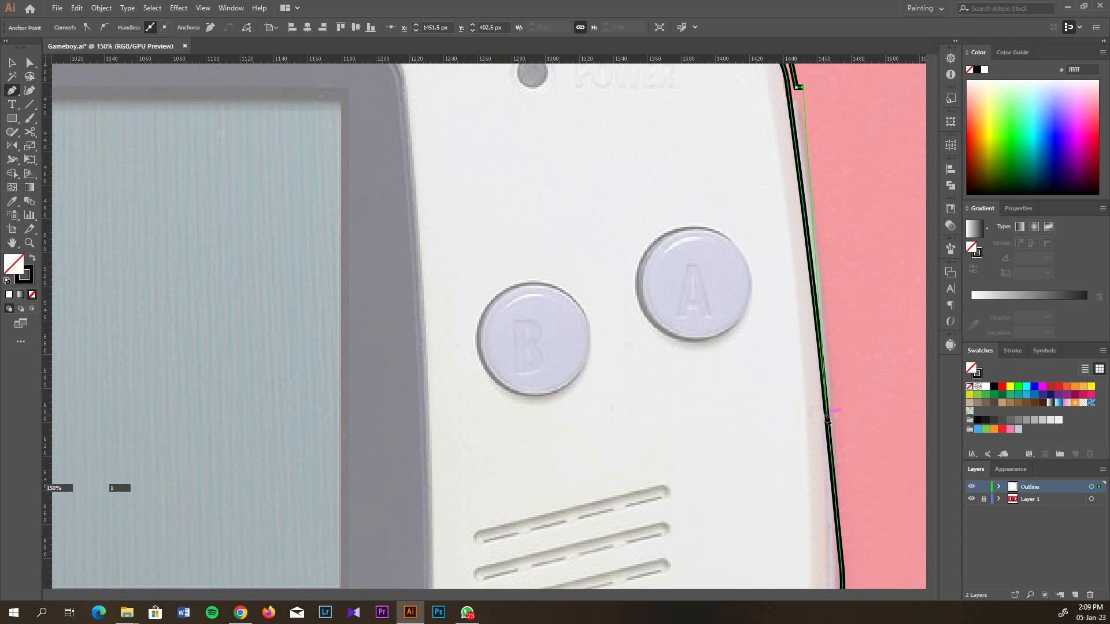
pyautogui.click(823, 413)
pyautogui.scroll(-1, 657, 388)
pyautogui.scroll(1, 648, 305)
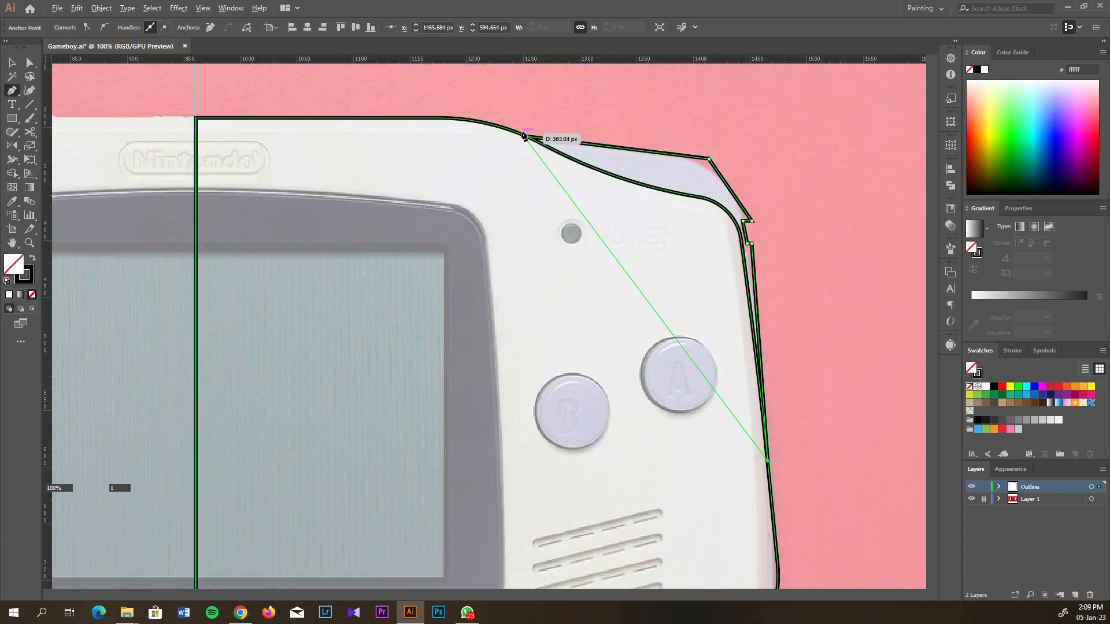
pyautogui.click(526, 137)
# Add a curve point midway on the side strip's outer edge with the Curvature tool to follow the console's side
pyautogui.click(29, 90)
pyautogui.scroll(1, 793, 339)
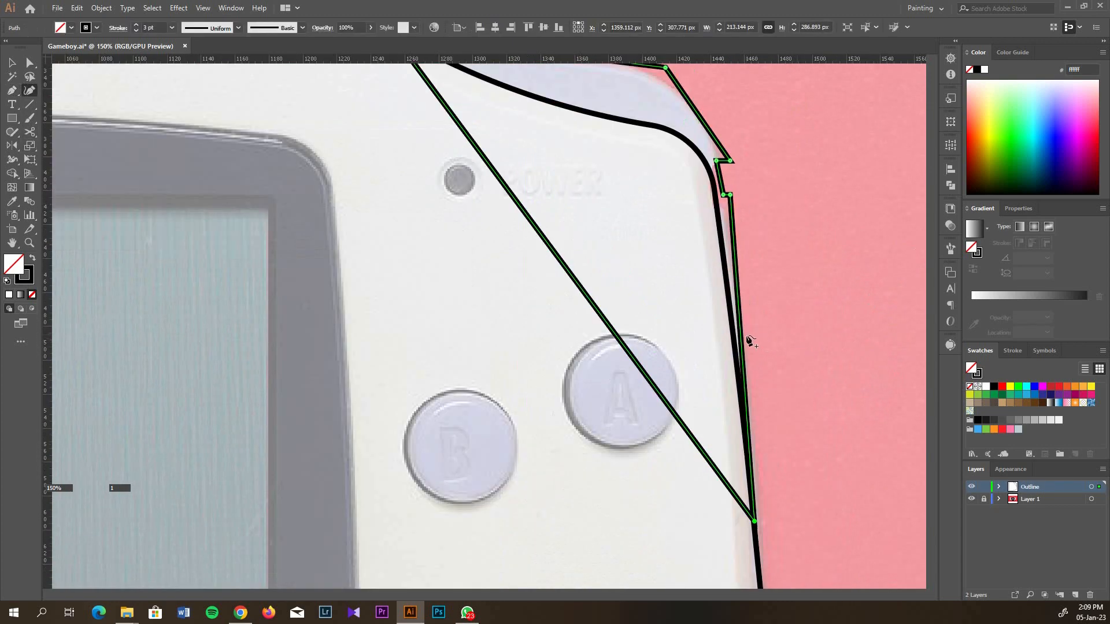
pyautogui.click(742, 324)
pyautogui.scroll(1, 677, 161)
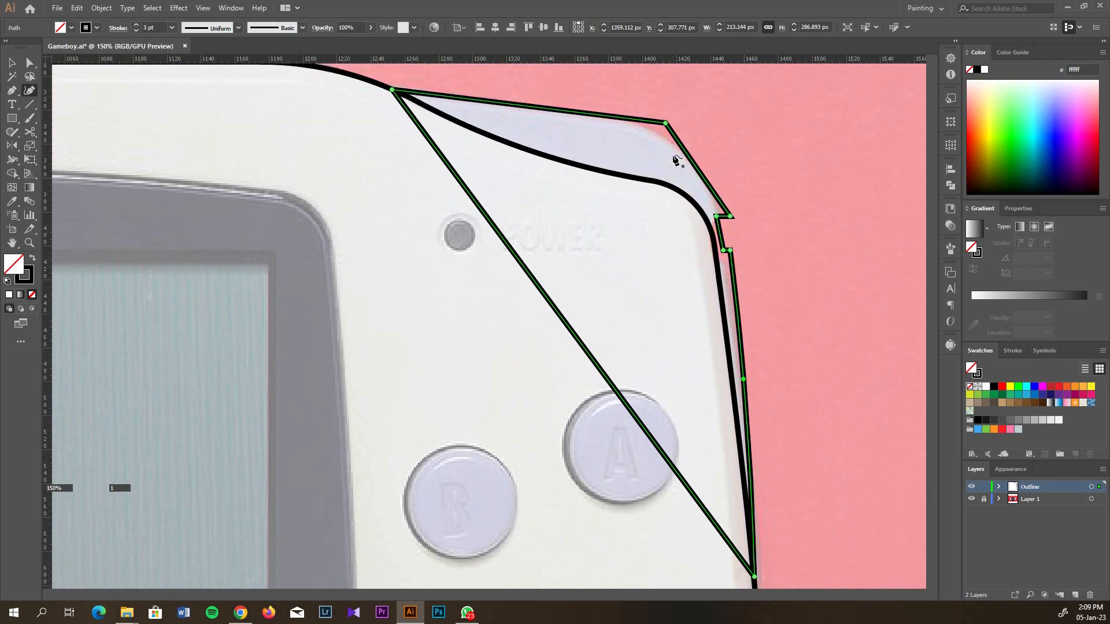
# Round the shoulder path's outer corner to a radius of about 90 px and slightly round its remaining corners, then deselect the path
pyautogui.click(29, 63)
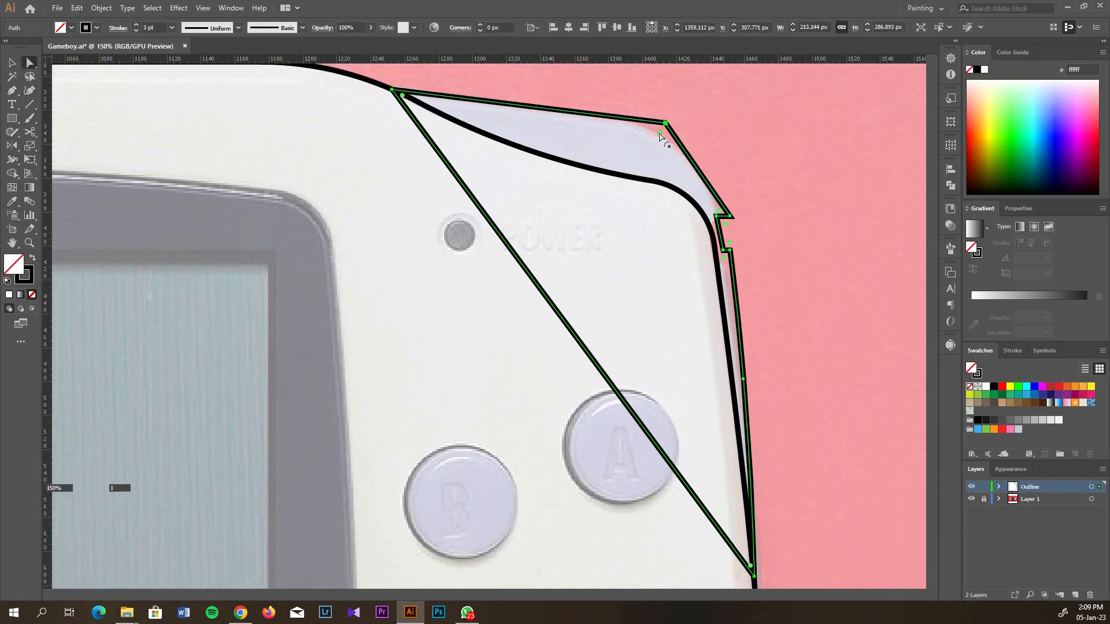
pyautogui.moveTo(660, 136); pyautogui.dragTo(578, 258)
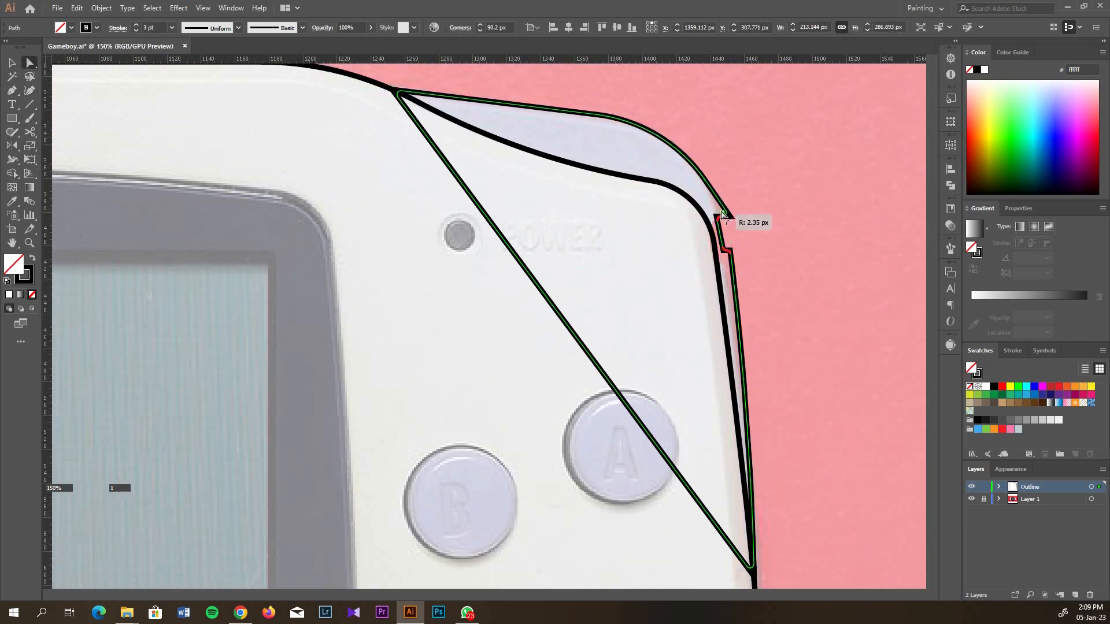
pyautogui.moveTo(722, 215); pyautogui.dragTo(724, 215)
pyautogui.click(14, 65)
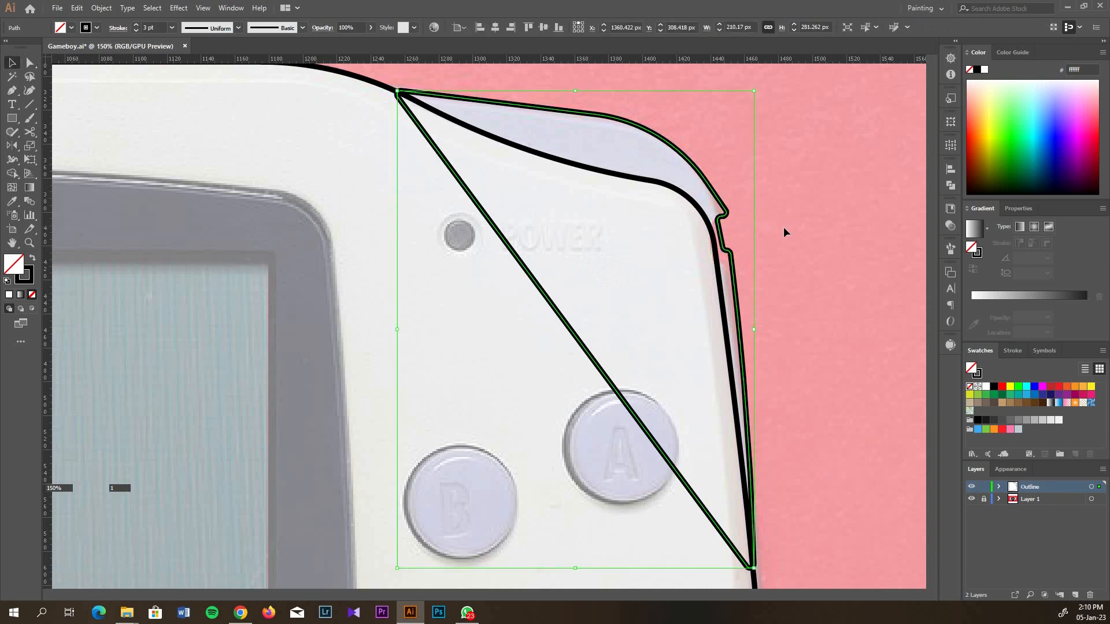
pyautogui.click(778, 248)
# Split the shoulder path from the body outline with the Shape Builder tool and delete the leftover piece inside the body
pyautogui.scroll(-1, 777, 249)
pyautogui.moveTo(766, 140); pyautogui.dragTo(651, 250)
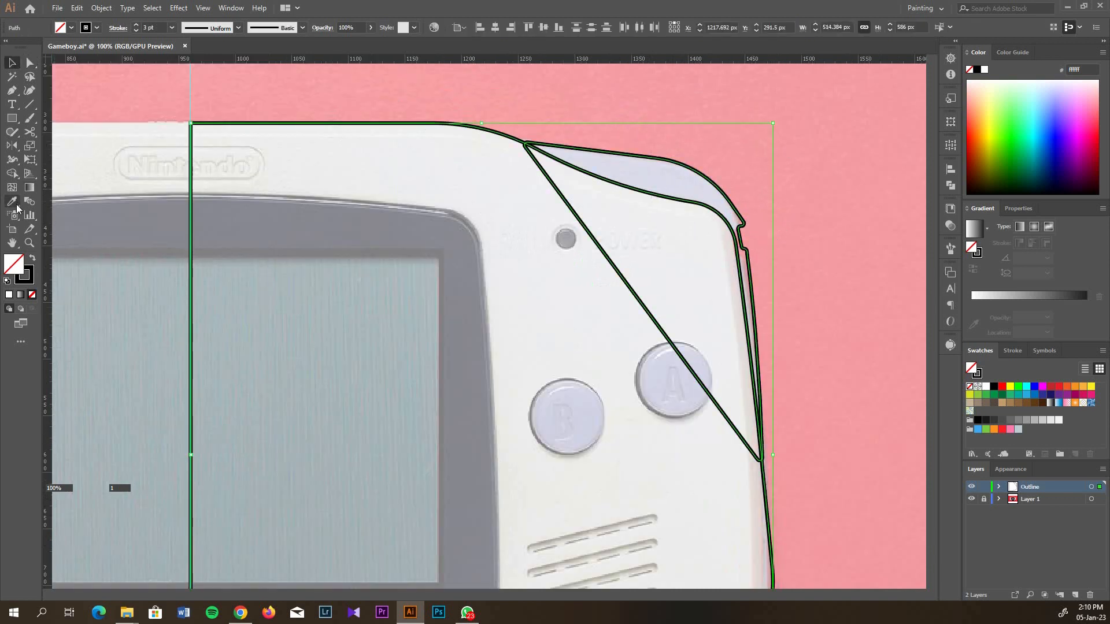
pyautogui.click(12, 174)
pyautogui.click(671, 175)
pyautogui.press('v')
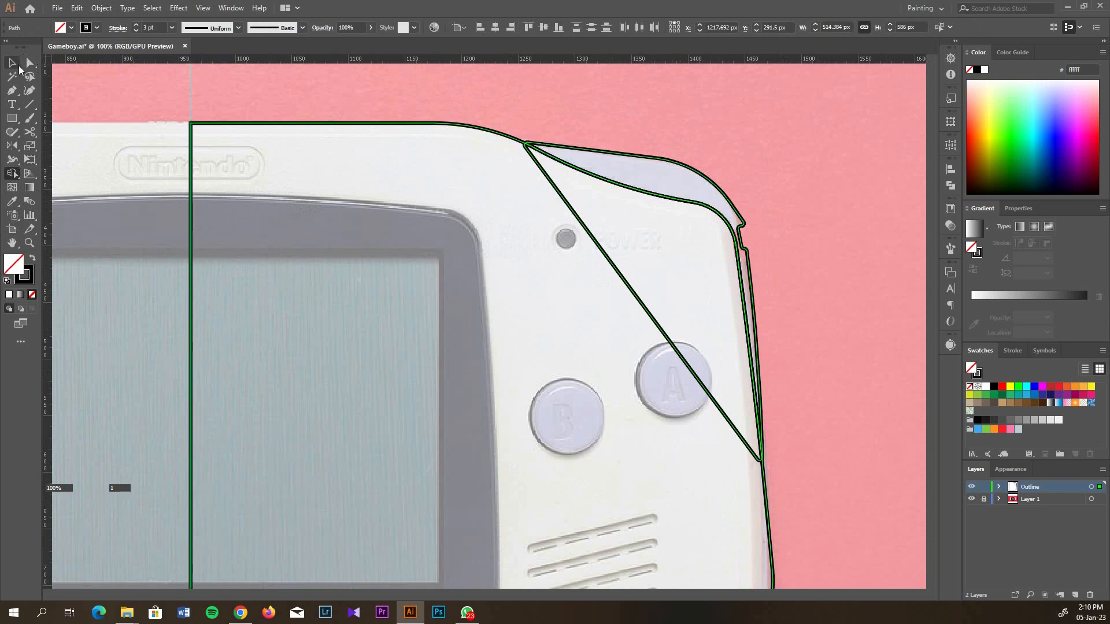
pyautogui.click(819, 164)
pyautogui.moveTo(585, 227); pyautogui.dragTo(524, 263)
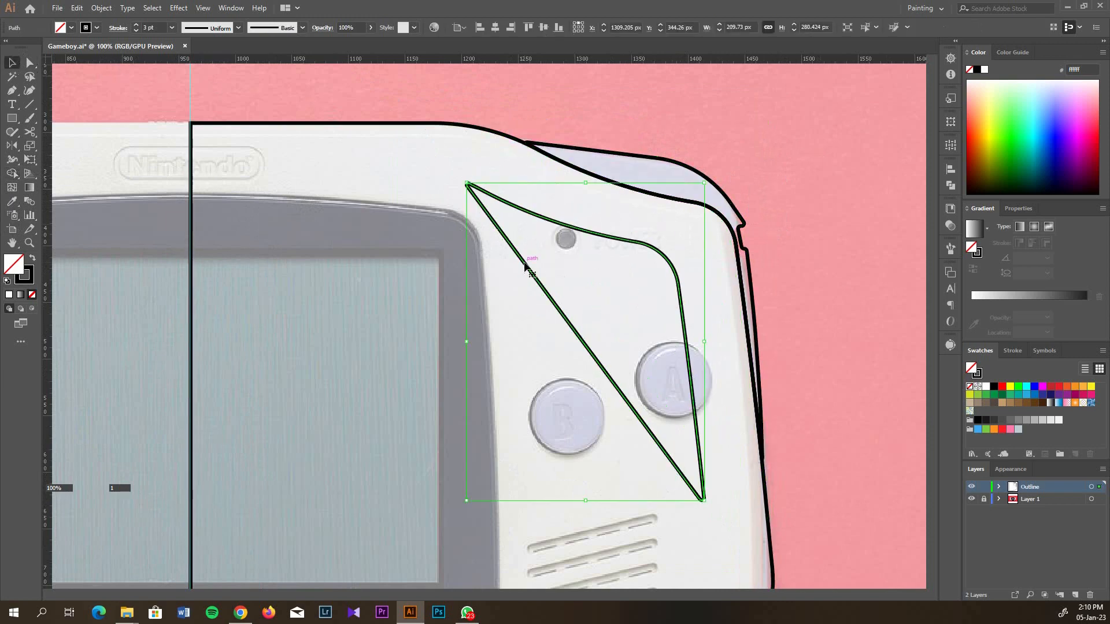
pyautogui.press('Delete')
# Reflect a copy of all the outline paths to the other side, using the half outline's straight centre edge as the vertical axis
pyautogui.scroll(-2, 812, 136)
pyautogui.scroll(1, 749, 138)
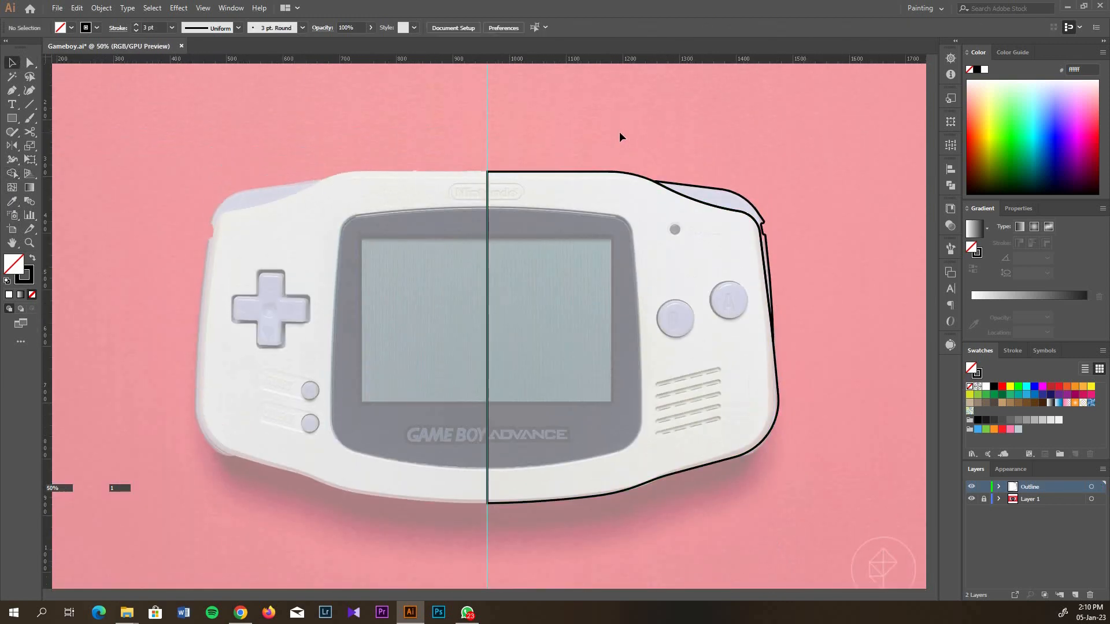
pyautogui.hotkey('ctrl', 'a')
pyautogui.press('o')
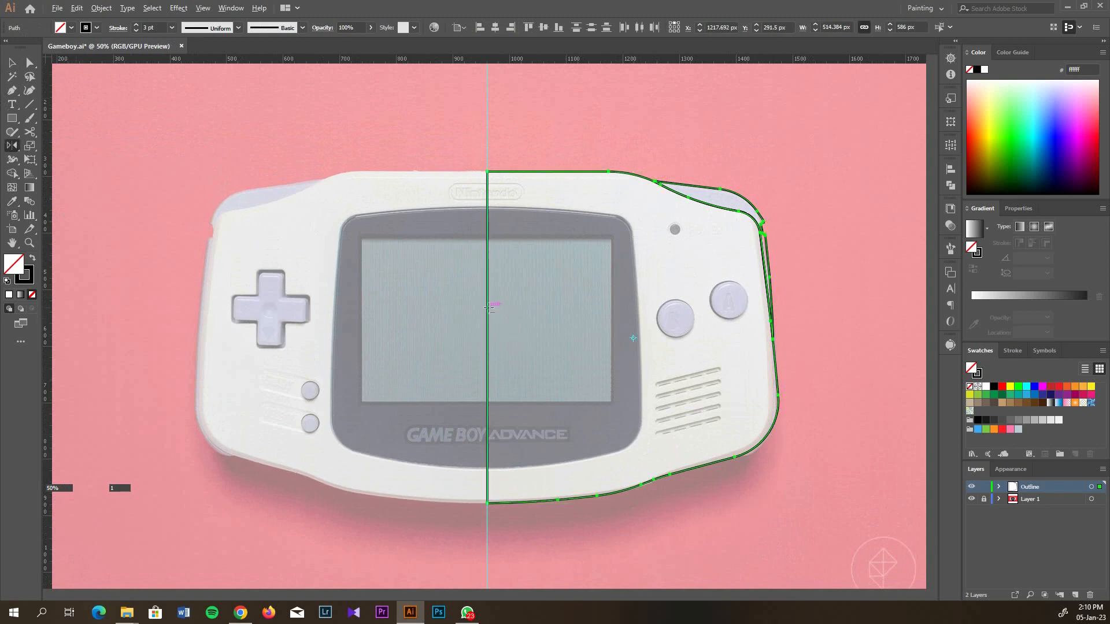
pyautogui.hotkey('ctrl', 'a')
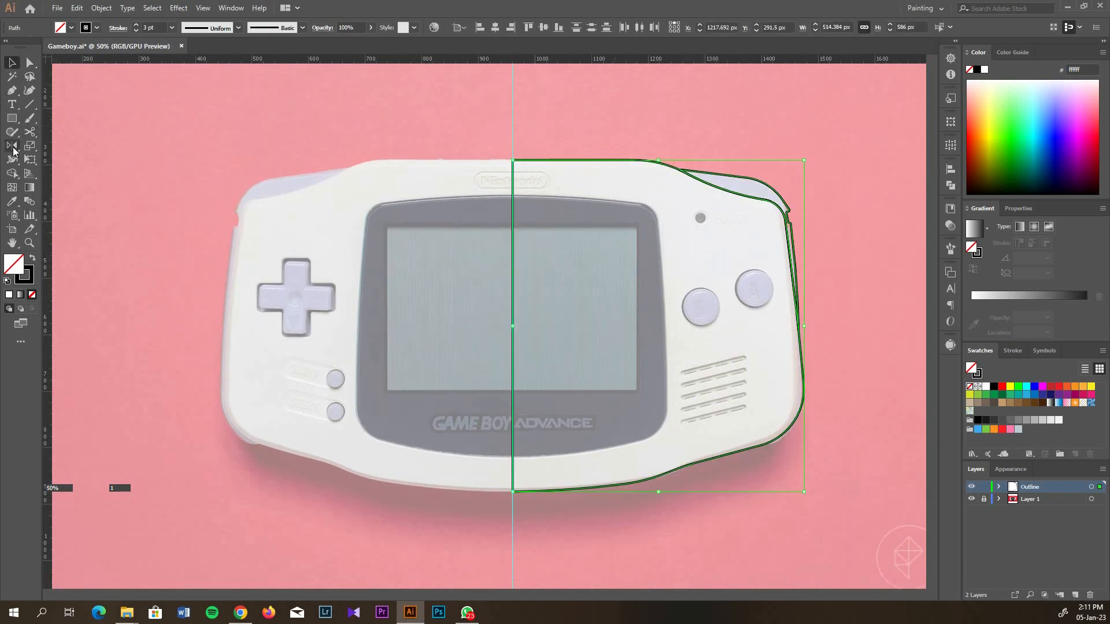
pyautogui.click(14, 150)
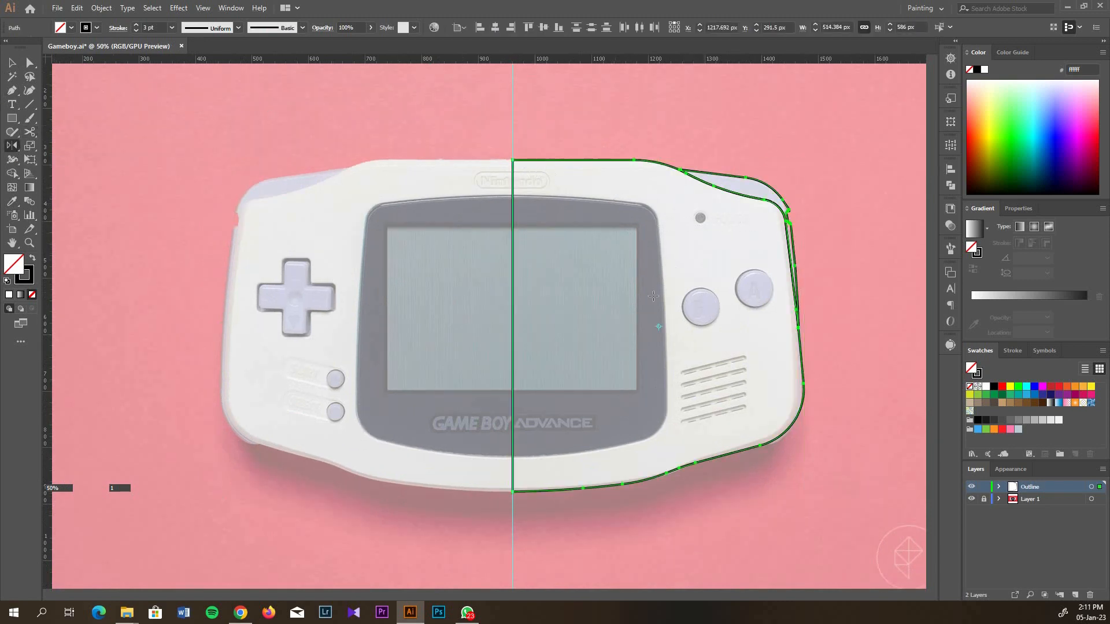
pyautogui.scroll(10, 512, 260)
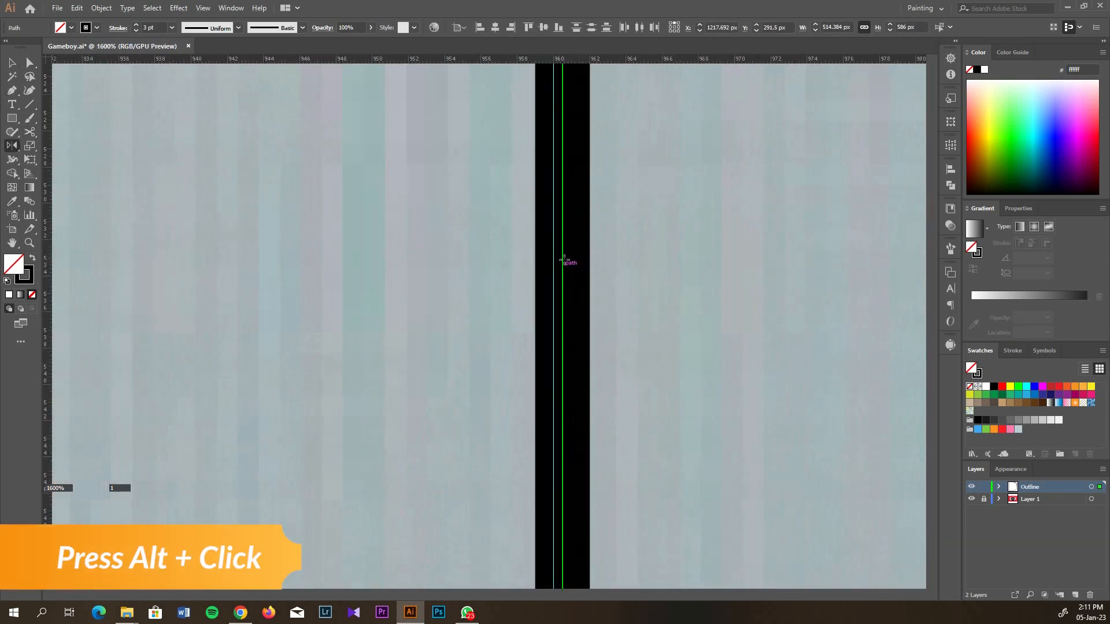
pyautogui.keyDown('alt'); pyautogui.click(562, 259); pyautogui.keyUp('alt')
pyautogui.click(634, 282)
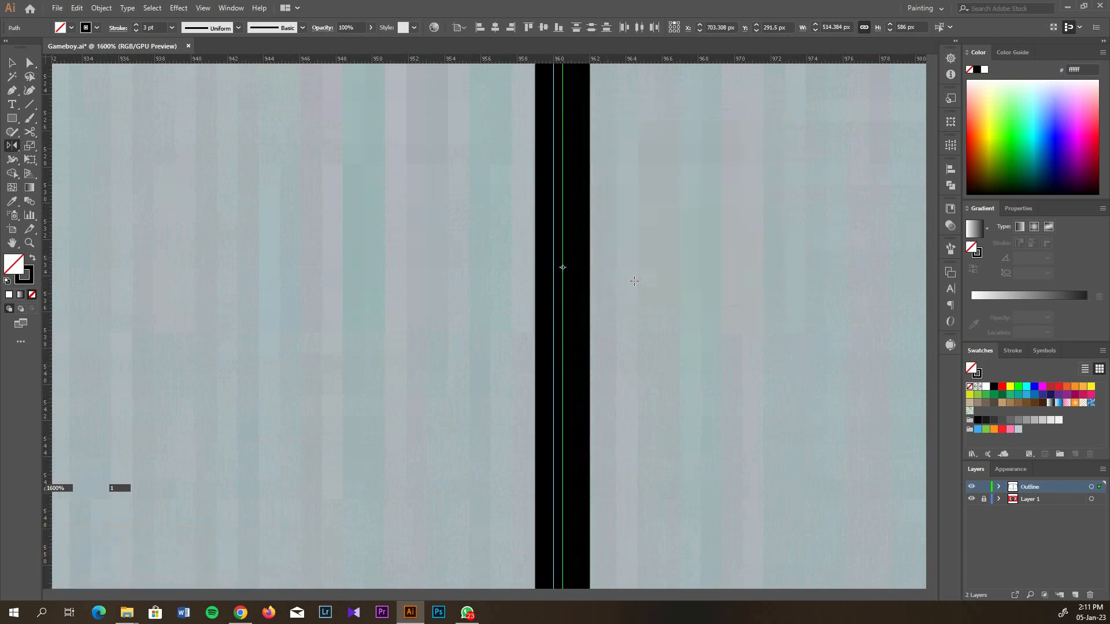
# Select the two body halves and unite them into one closed outline, then deselect it
pyautogui.scroll(-10, 277, 108)
pyautogui.press('v')
pyautogui.scroll(1, 555, 127)
pyautogui.click(607, 148)
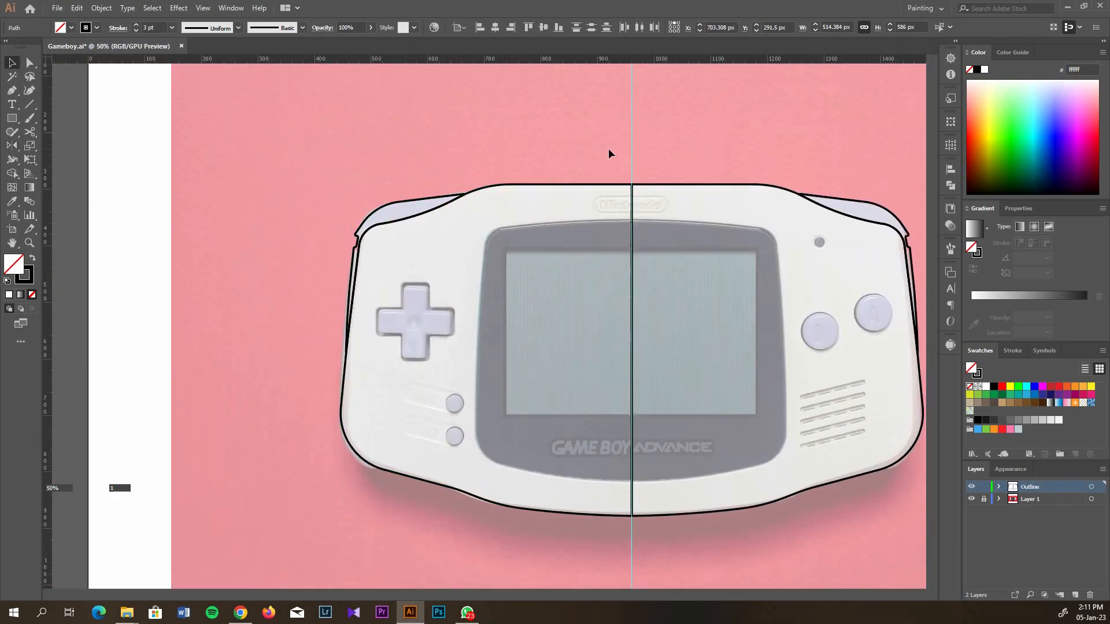
pyautogui.click(609, 184)
pyautogui.keyDown('shift'); pyautogui.click(670, 184); pyautogui.keyUp('shift')
pyautogui.click(950, 186)
pyautogui.click(816, 199)
pyautogui.click(661, 132)
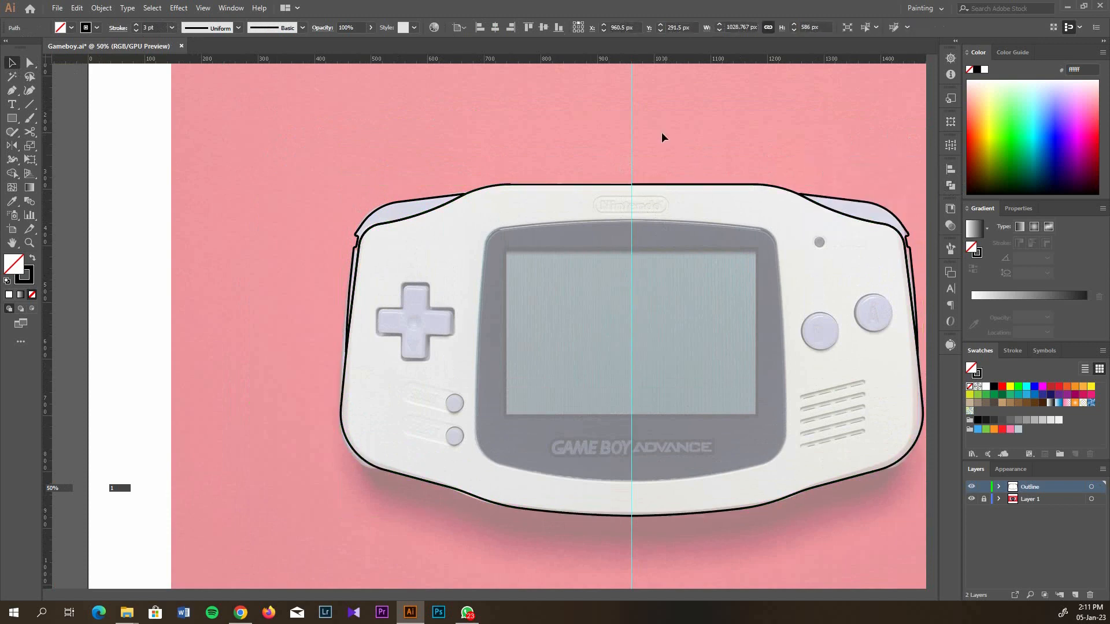
# Draw a rectangle of about 447 by 298 px over the console's display screen
pyautogui.hscroll(3, 578, 135)
pyautogui.scroll(4, 444, 180)
pyautogui.scroll(-4, 375, 189)
pyautogui.scroll(-3, 525, 178)
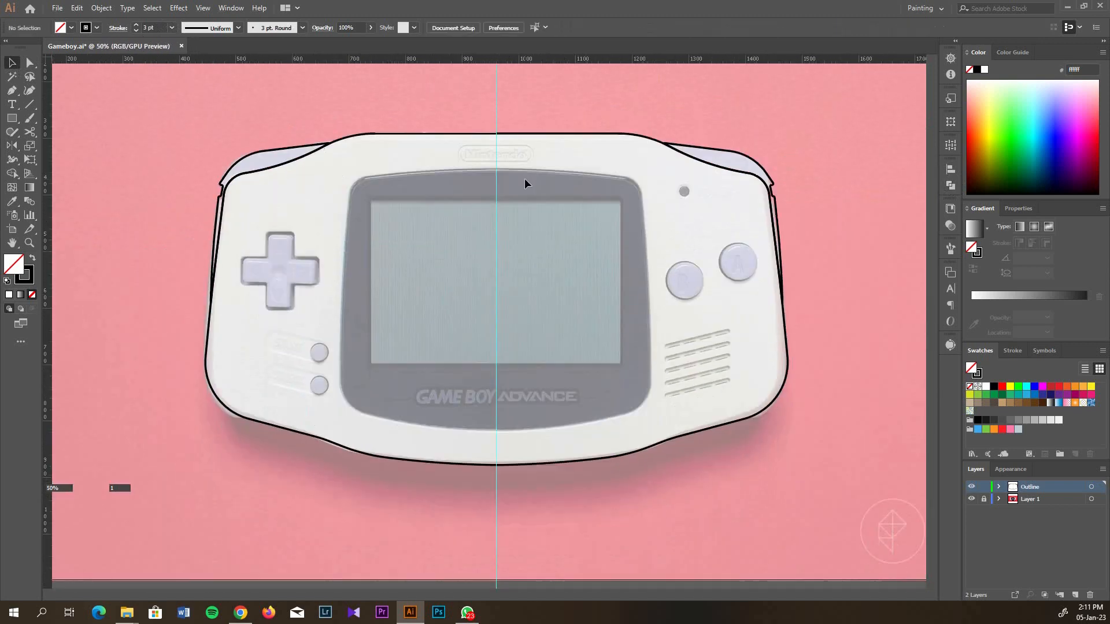
pyautogui.scroll(1, 575, 161)
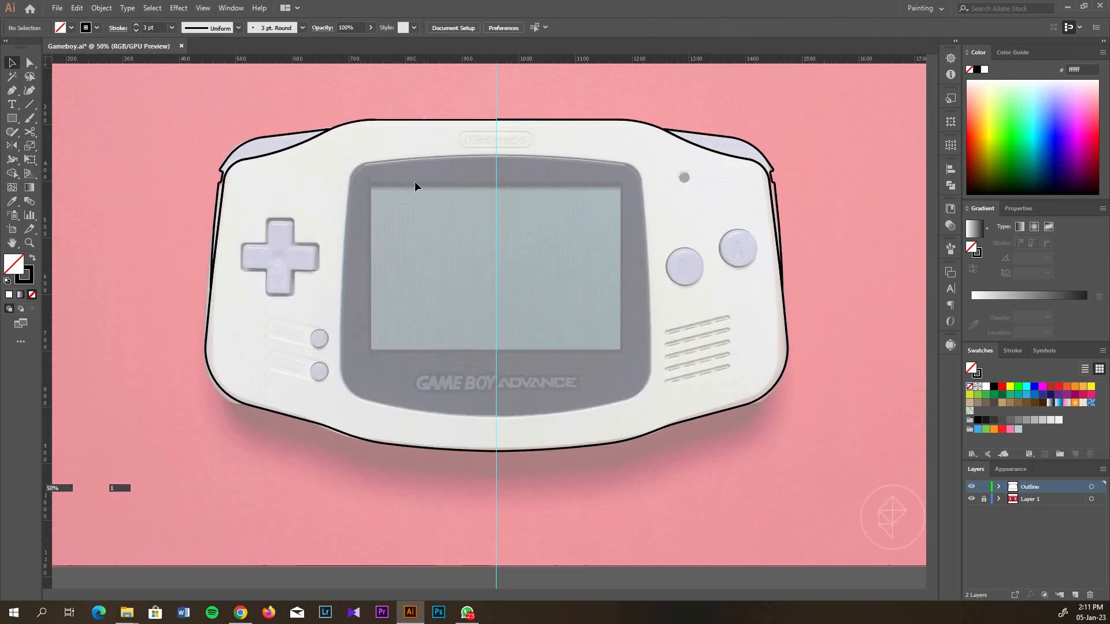
pyautogui.click(17, 119)
pyautogui.moveTo(369, 184); pyautogui.dragTo(621, 353)
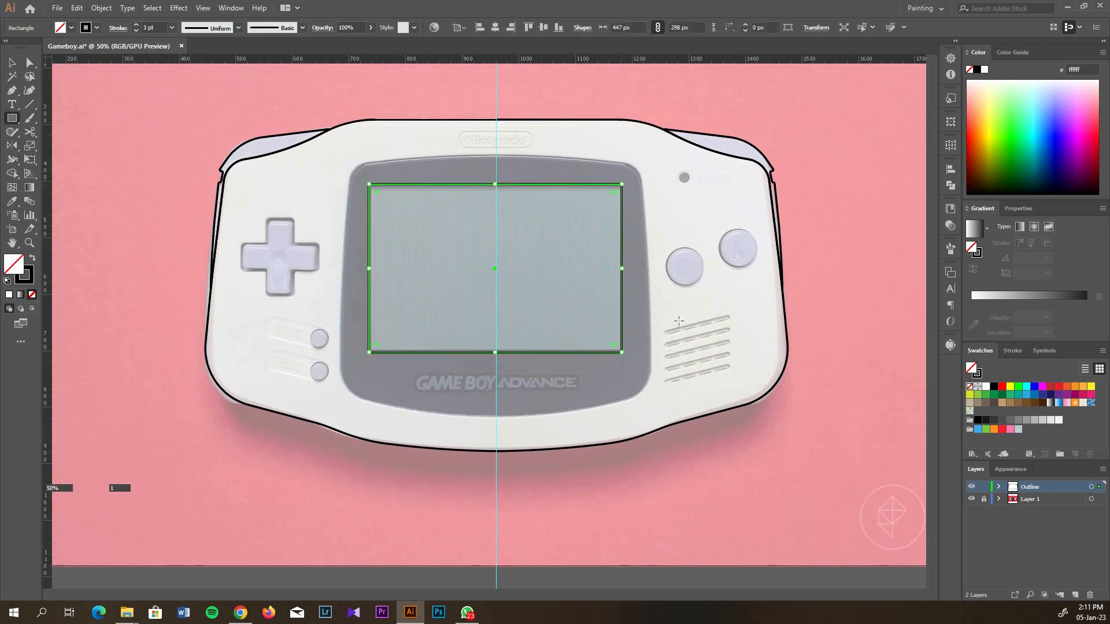
# Centre the screen rectangle horizontally on the centre guide, slightly round its corners, and deselect it
pyautogui.click(950, 169)
pyautogui.click(840, 197)
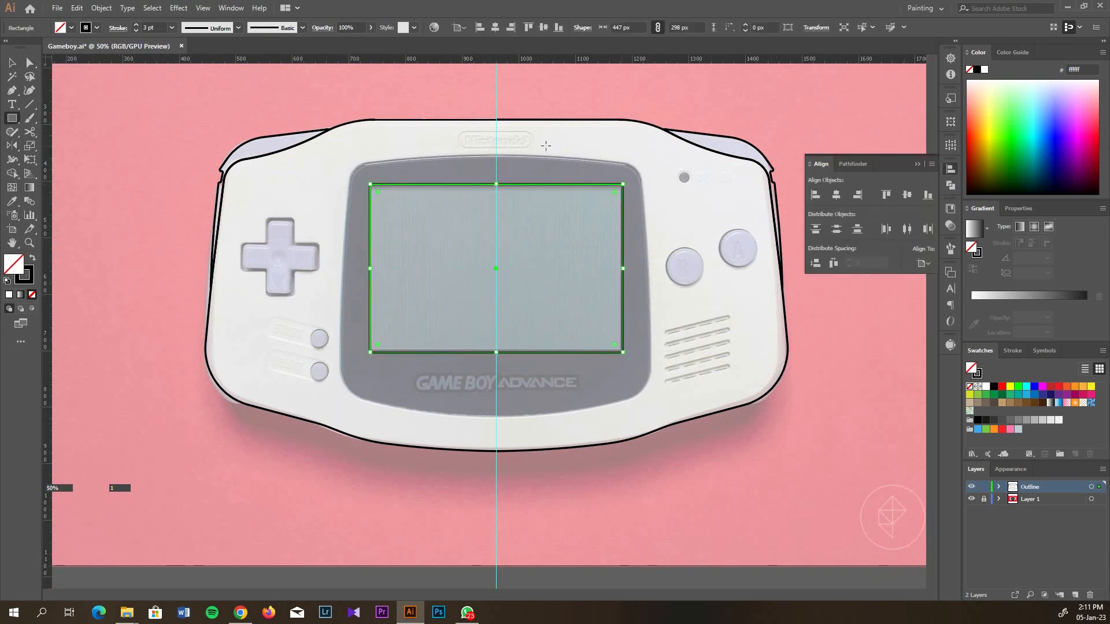
pyautogui.press('v')
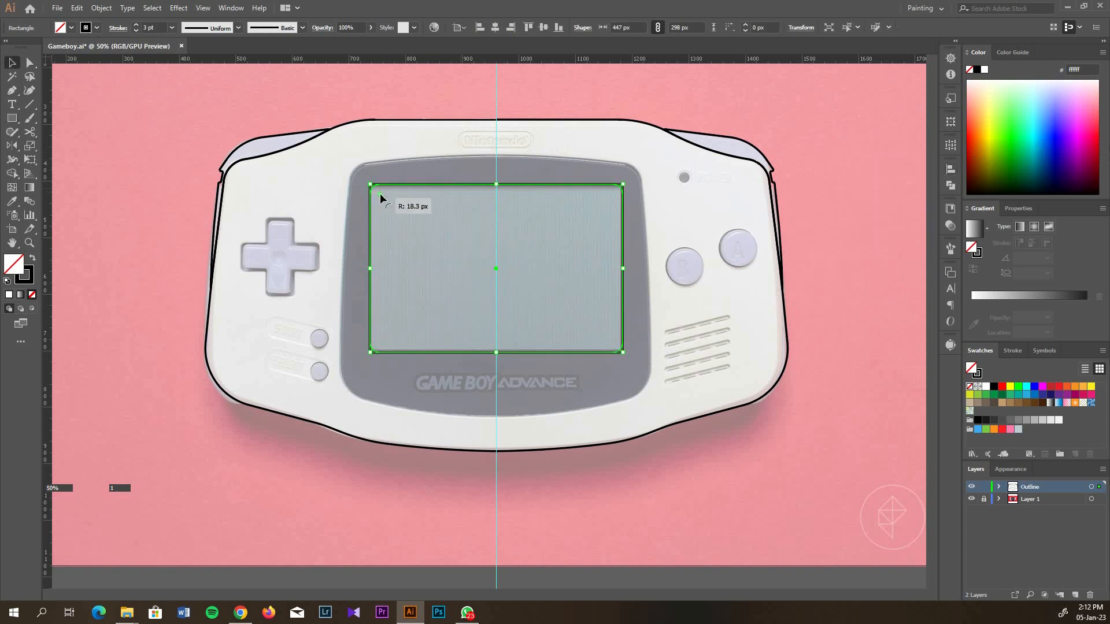
pyautogui.click(383, 149)
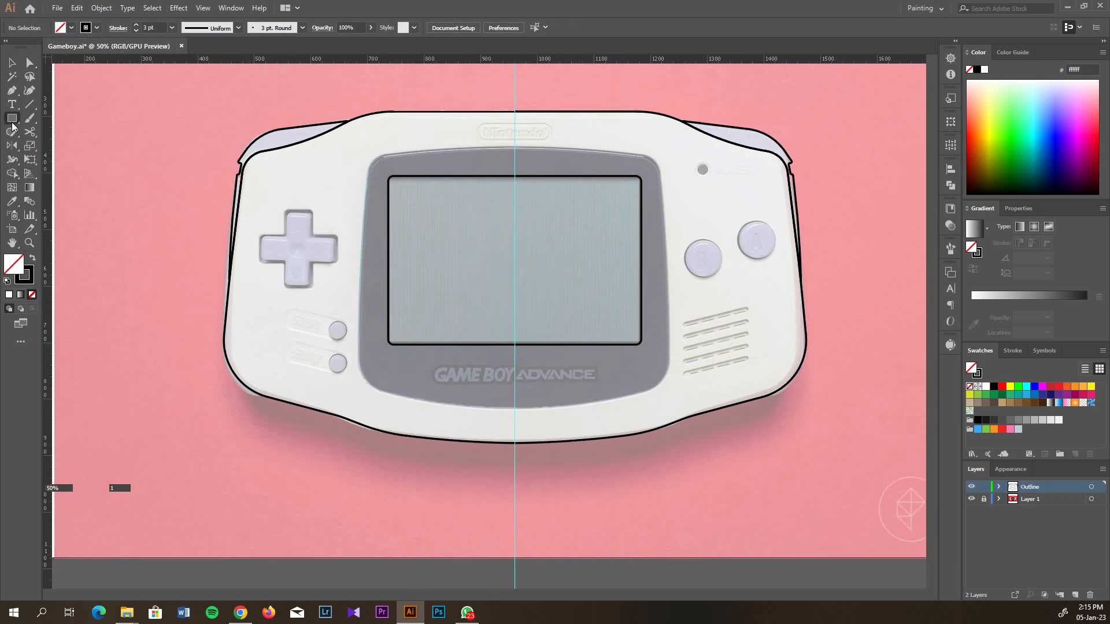
# Draw a rectangle of about 513 by 392 px around the grey screen bezel and centre it horizontally on the guide
pyautogui.press('m')
pyautogui.moveTo(371, 161); pyautogui.dragTo(661, 383)
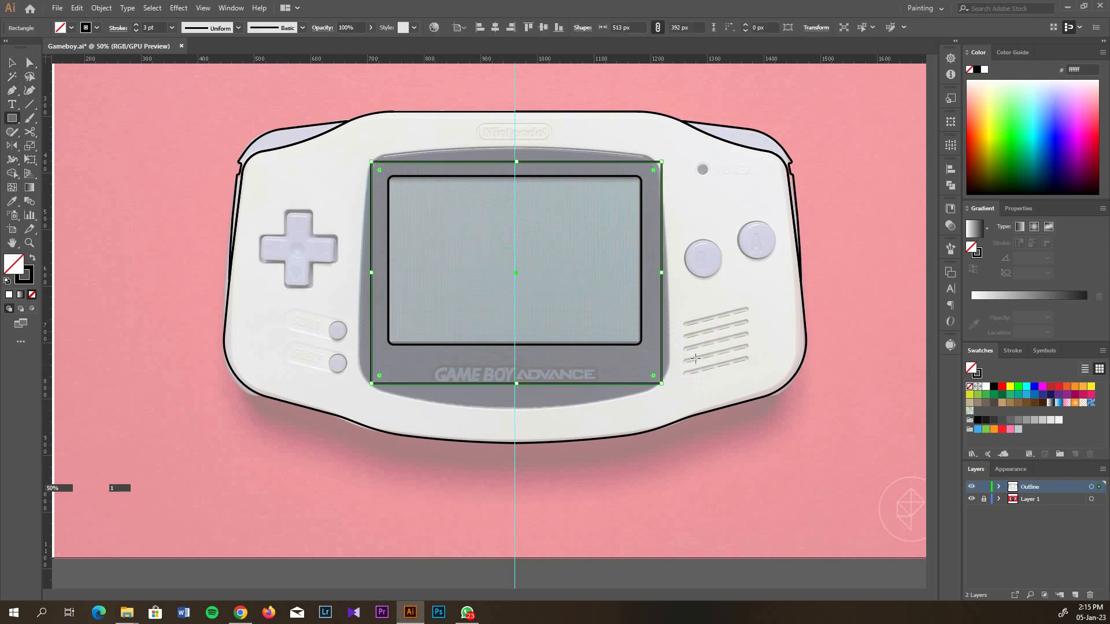
pyautogui.click(950, 169)
pyautogui.click(836, 195)
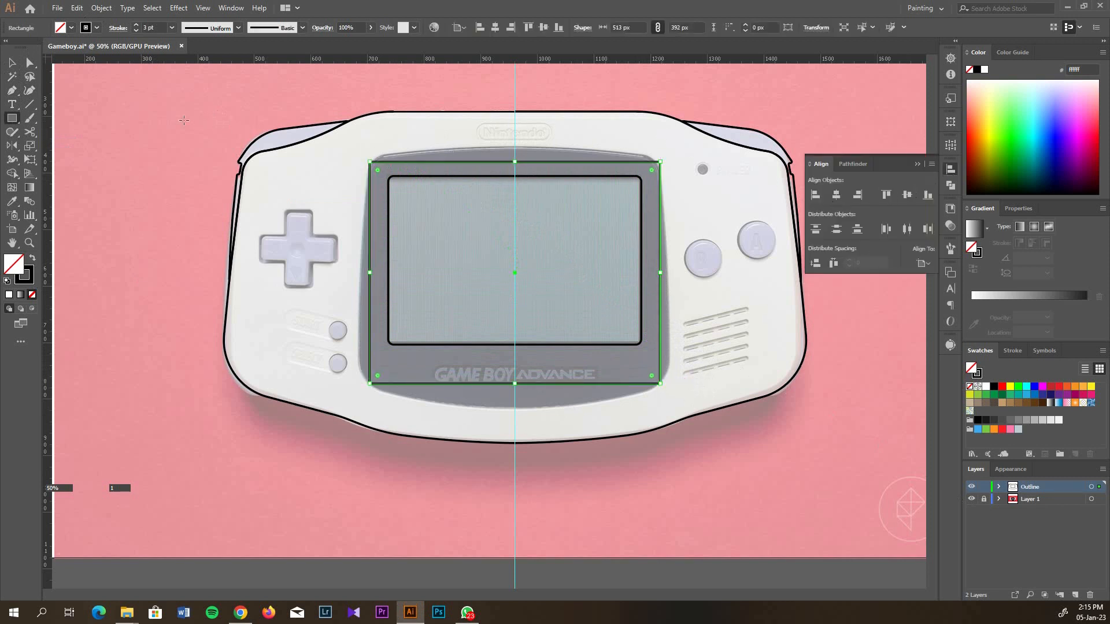
# Widen the bezel rectangle's bottom edge symmetrically to about 559 px with Free Transform's perspective distortion, forming a trapezoid
pyautogui.click(17, 65)
pyautogui.click(287, 188)
pyautogui.click(371, 331)
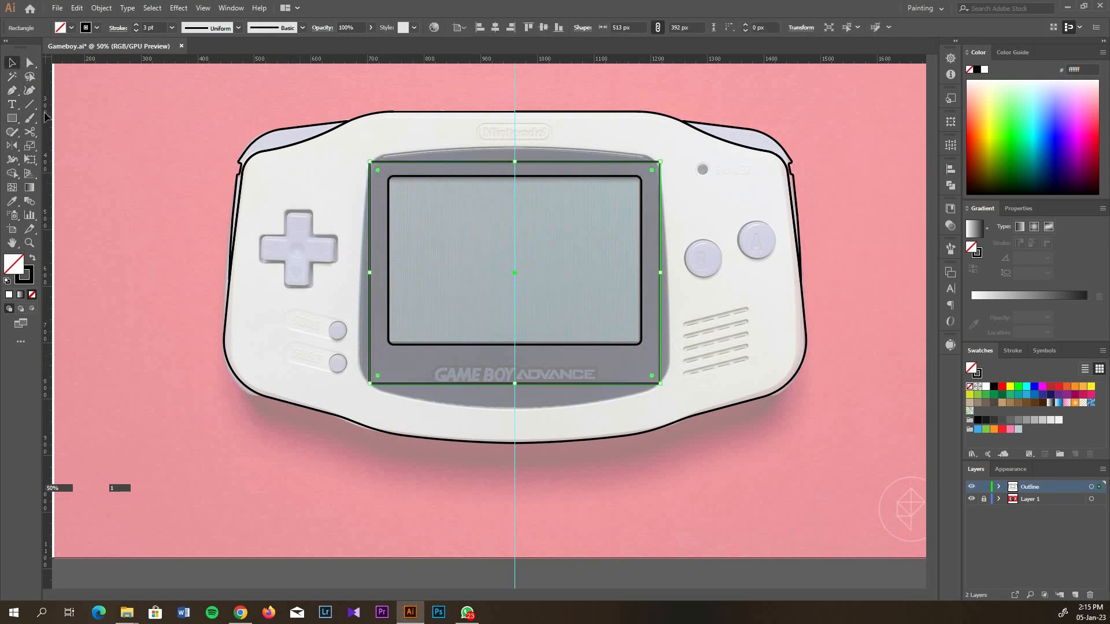
pyautogui.click(31, 160)
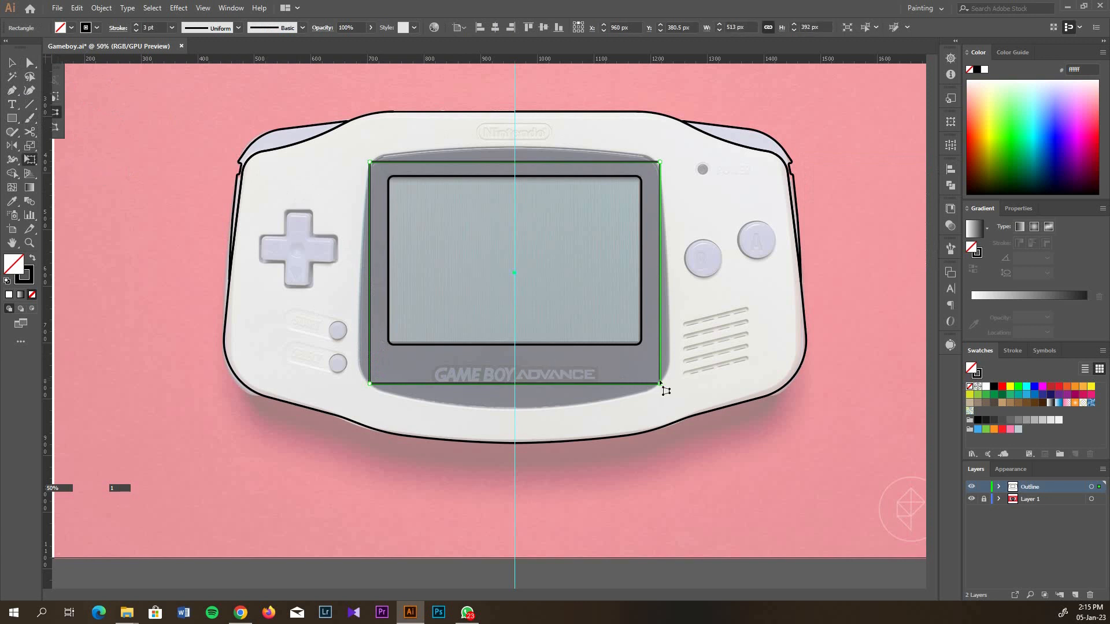
pyautogui.moveTo(665, 393); pyautogui.dragTo(679, 393)
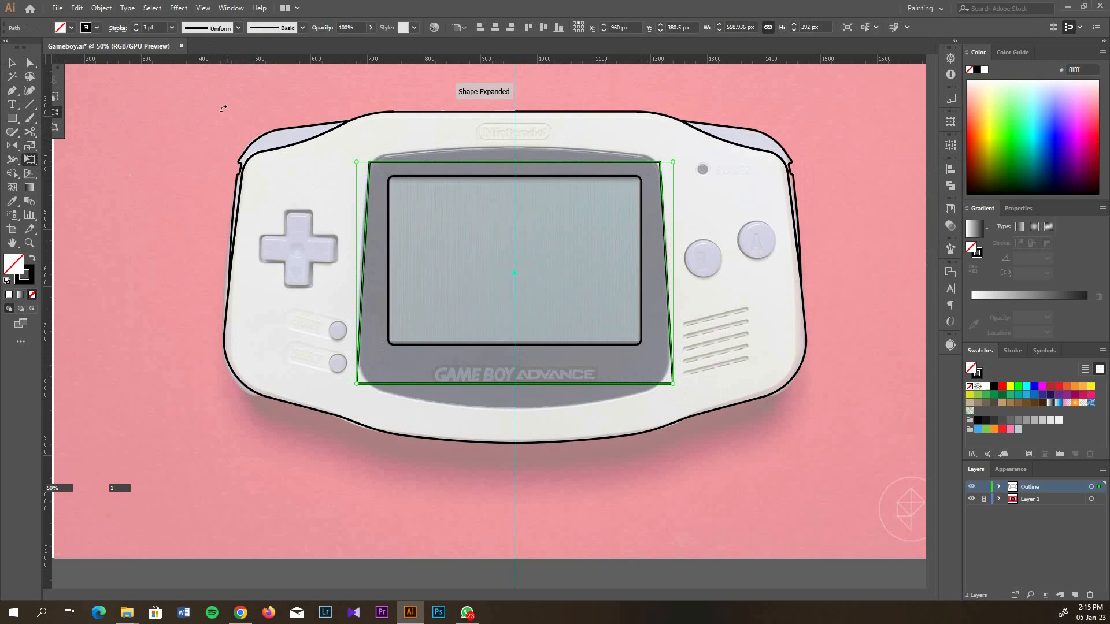
# Bow the bezel path's top and bottom edges outward at the centre guide with the Curvature tool to follow the photo
pyautogui.click(29, 90)
pyautogui.moveTo(516, 162); pyautogui.dragTo(515, 145)
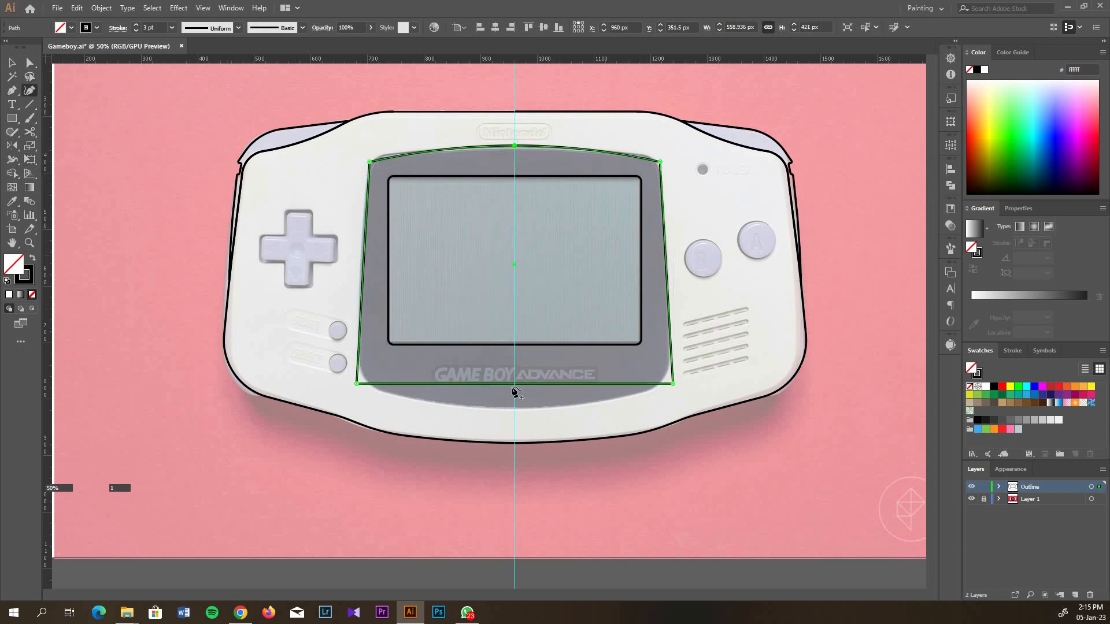
pyautogui.moveTo(515, 388); pyautogui.dragTo(516, 409)
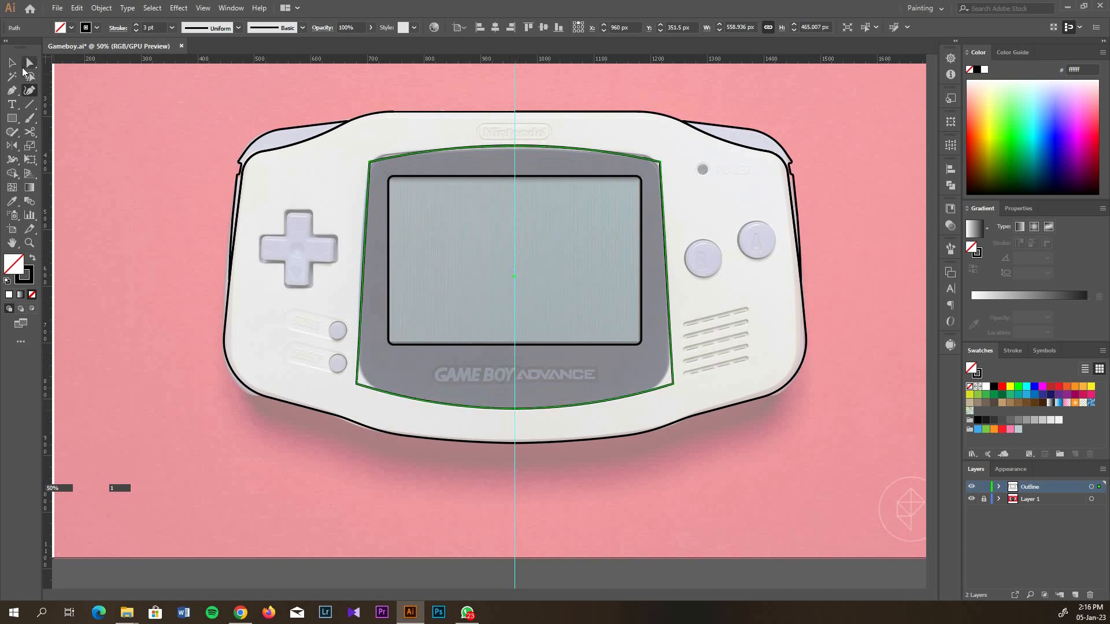
# Stretch the bezel path slightly upward, then lower its top centre point back onto the bezel's edge with the Curvature tool
pyautogui.press('v')
pyautogui.moveTo(515, 144); pyautogui.dragTo(517, 140)
pyautogui.click(570, 177)
pyautogui.click(541, 140)
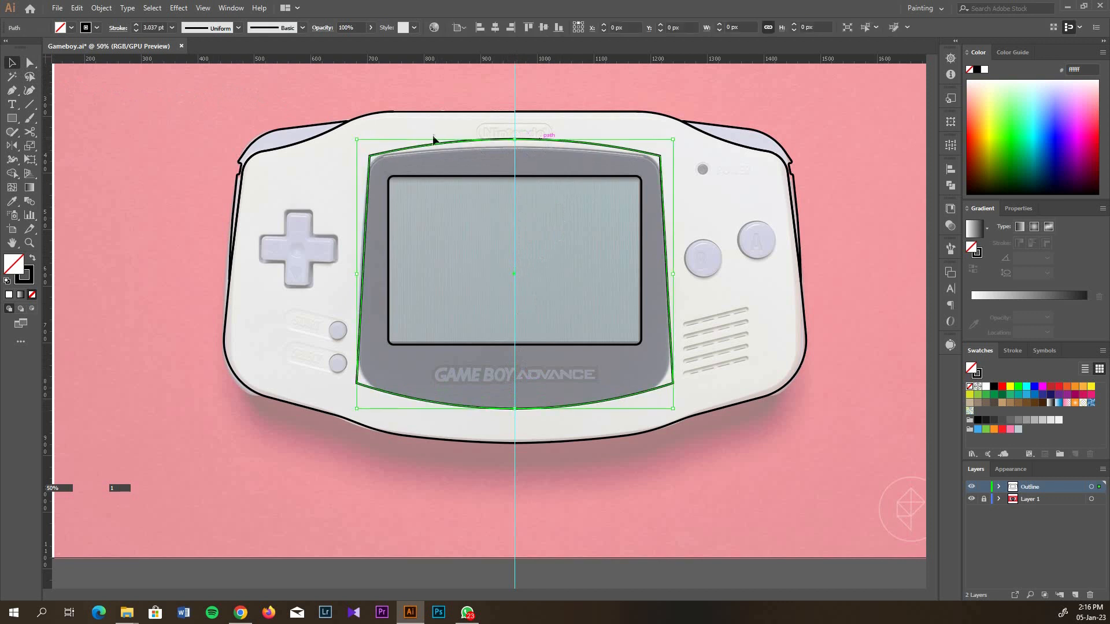
pyautogui.click(32, 91)
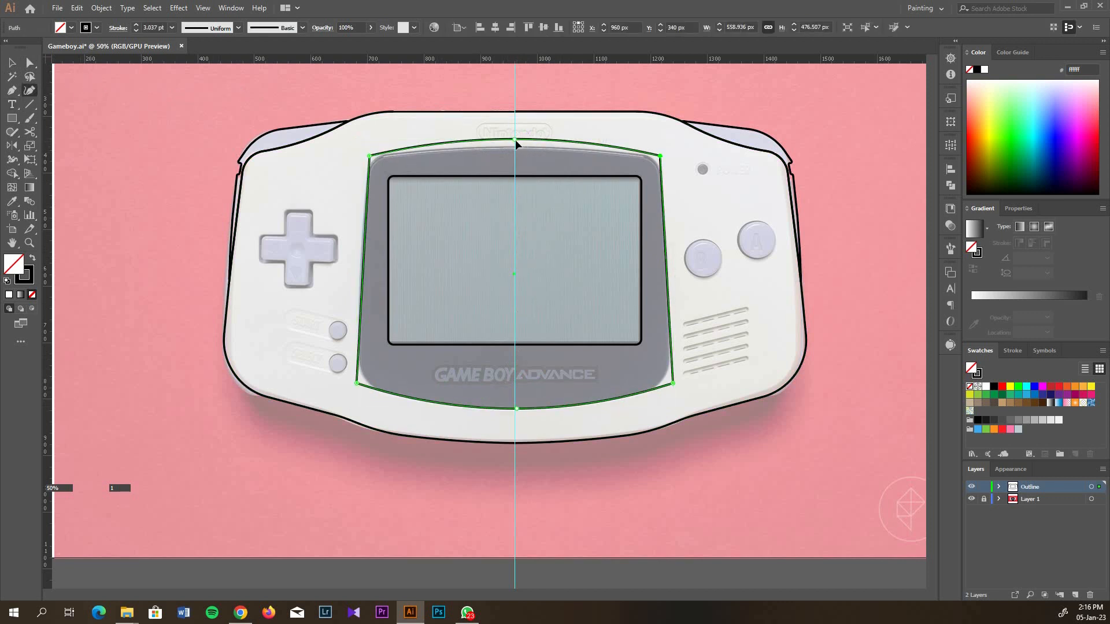
pyautogui.moveTo(515, 140); pyautogui.dragTo(515, 146)
# Round the bezel path's corners, starting at about 35 px and increasing the lower ones to match the photo, then deselect it
pyautogui.click(30, 63)
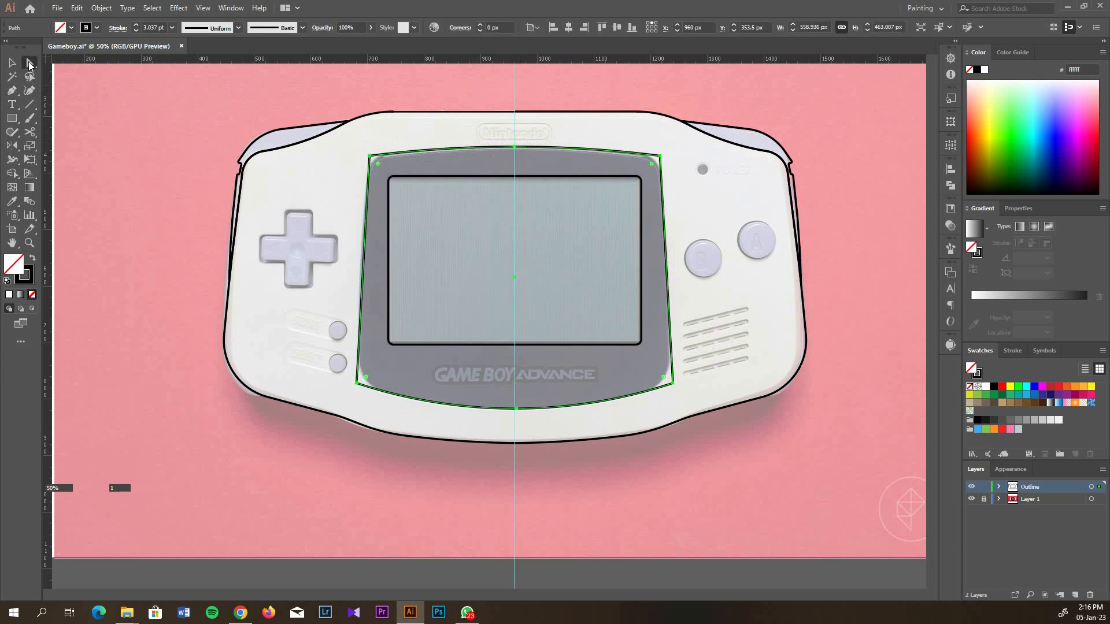
pyautogui.moveTo(377, 164); pyautogui.dragTo(390, 174)
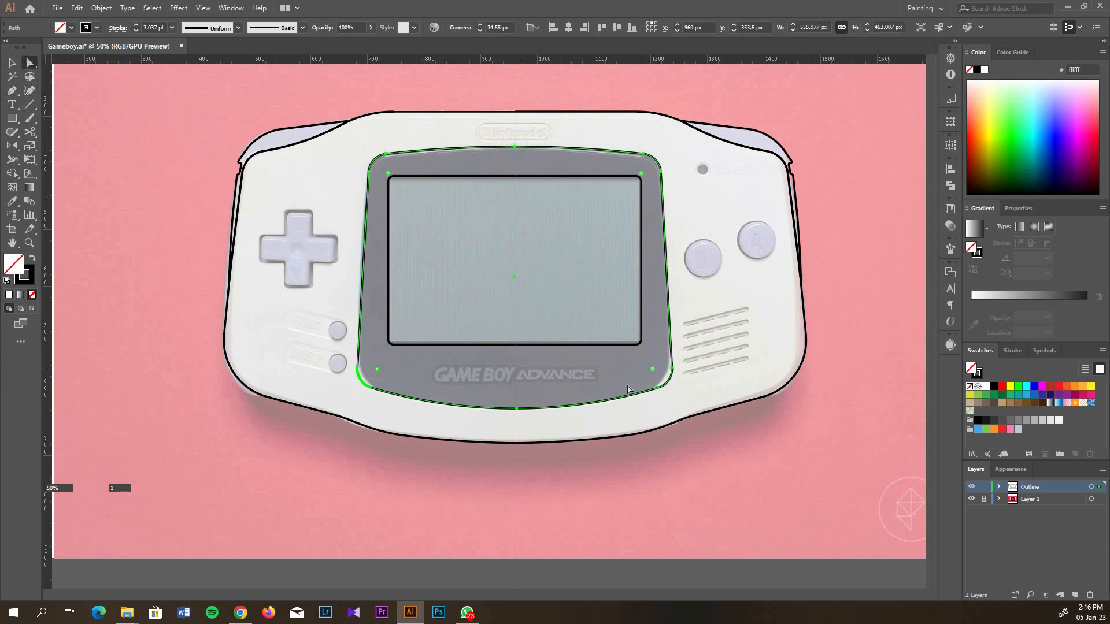
pyautogui.moveTo(653, 371); pyautogui.dragTo(637, 359)
pyautogui.click(12, 62)
pyautogui.click(284, 205)
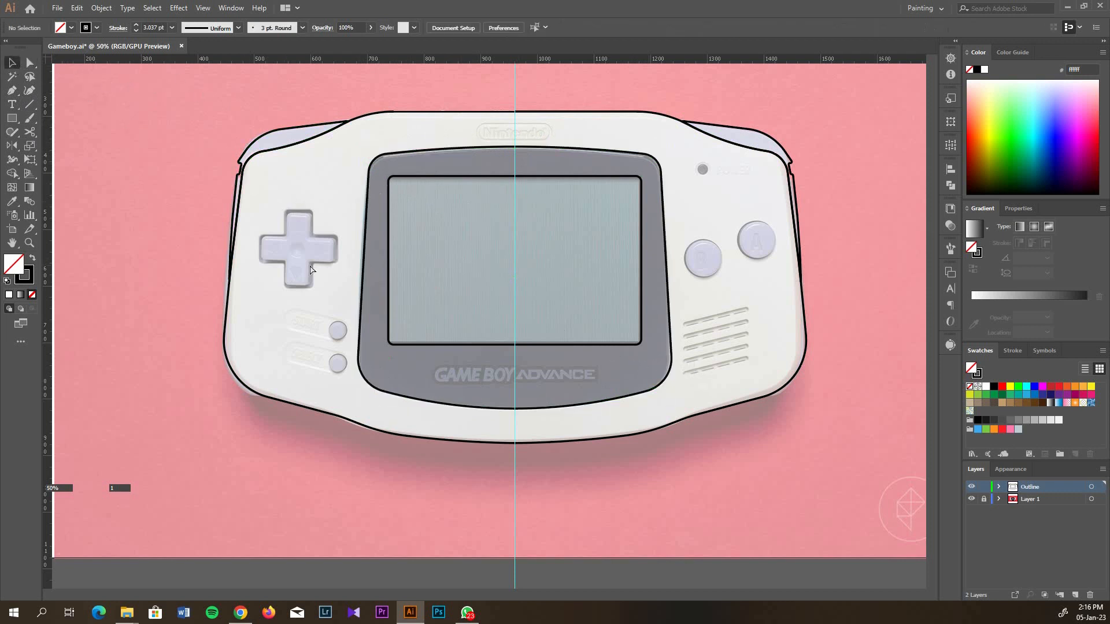
# Draw a rectangle of about 42 by 133 px over the D-pad's vertical bar and round its corners to about 8.4 px
pyautogui.scroll(3, 311, 269)
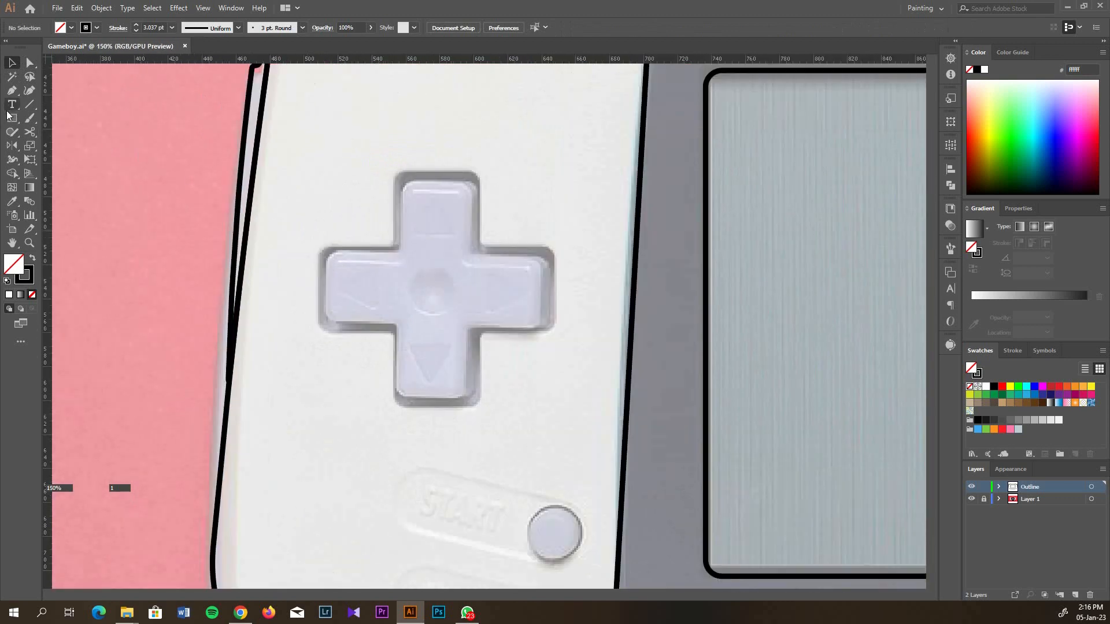
pyautogui.click(10, 117)
pyautogui.moveTo(402, 178); pyautogui.dragTo(474, 403)
pyautogui.moveTo(408, 186); pyautogui.dragTo(414, 190)
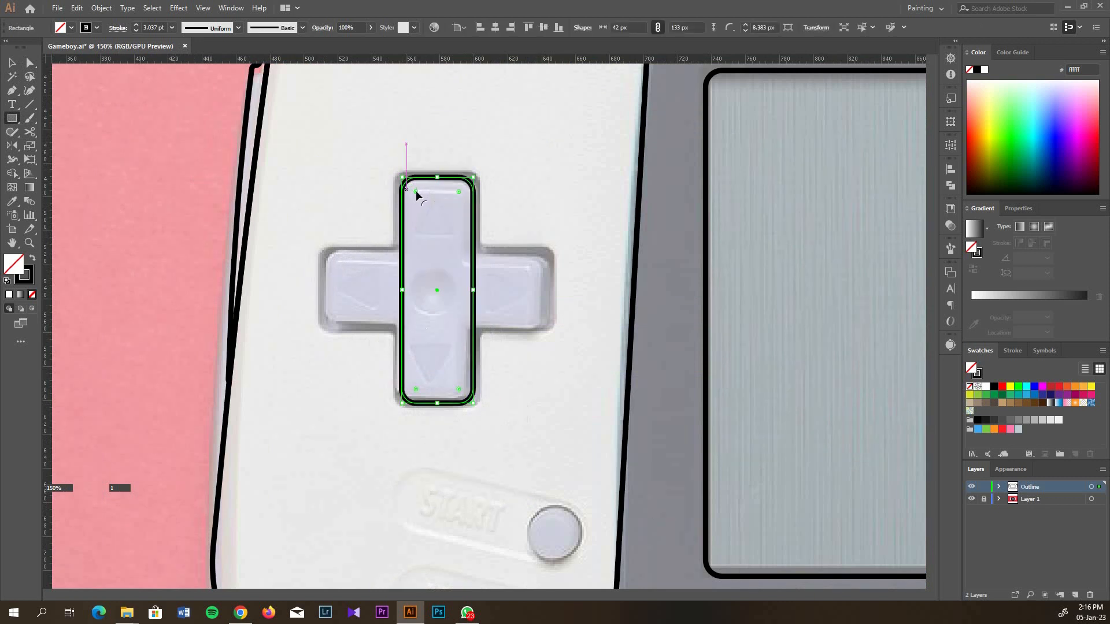
# Duplicate the rounded vertical bar in place and rotate the copy 90° to cover the D-pad's horizontal bar
pyautogui.press('v')
pyautogui.hotkey('ctrl', 'c')
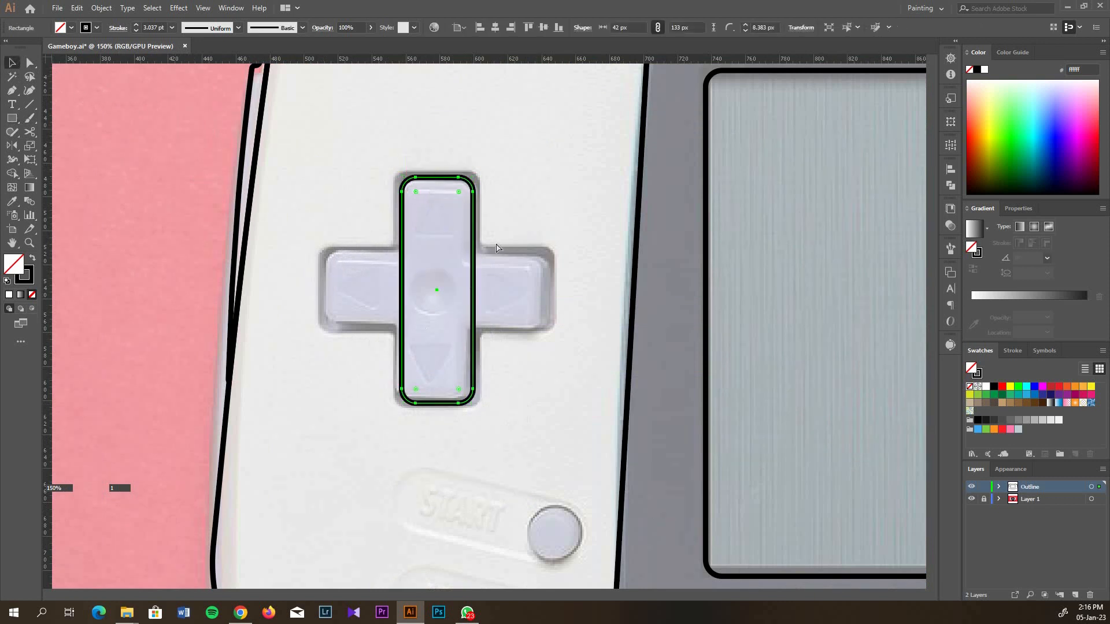
pyautogui.hotkey('ctrl', 'f')
pyautogui.moveTo(482, 191); pyautogui.dragTo(543, 293)
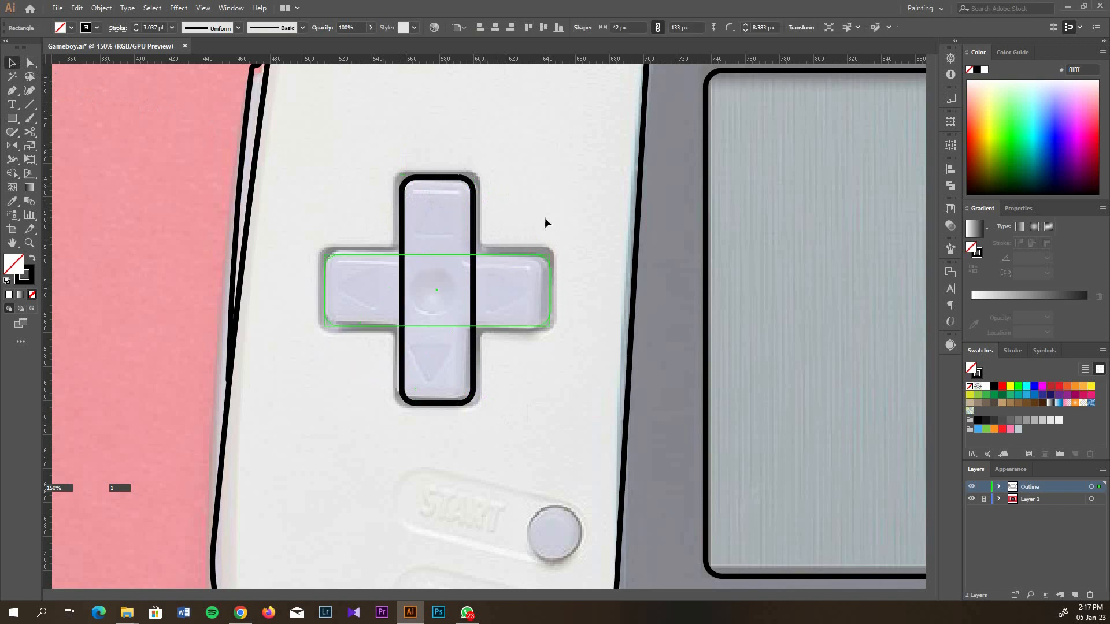
pyautogui.moveTo(545, 217); pyautogui.dragTo(532, 179)
# Unite the two crossing D-pad bars into a single cross-shaped outline with Pathfinder, then deselect it
pyautogui.moveTo(384, 196); pyautogui.dragTo(517, 331)
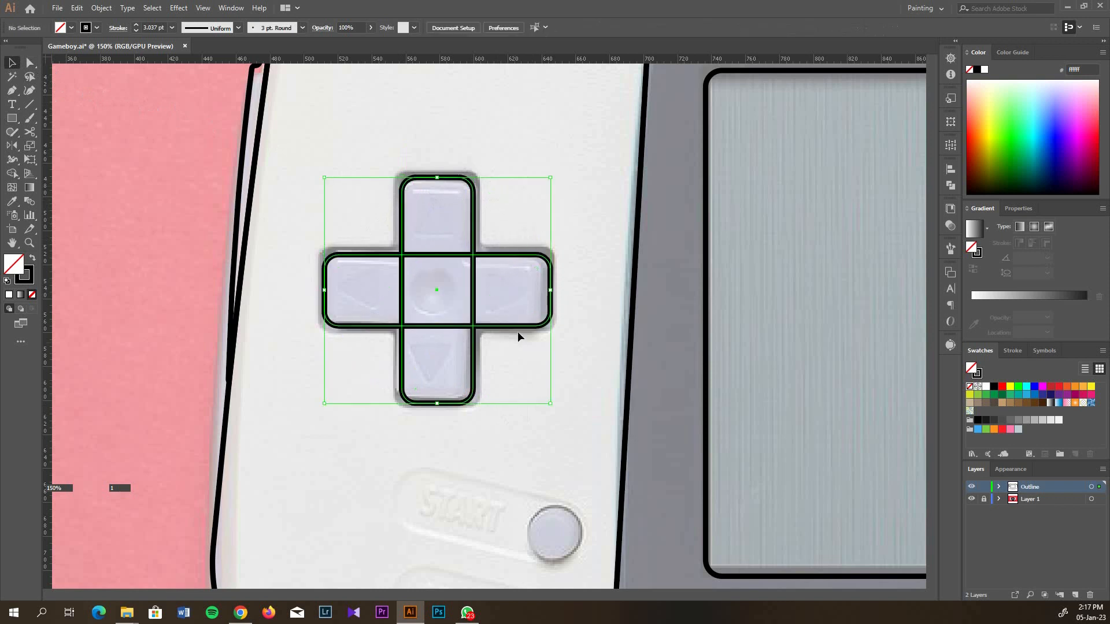
pyautogui.click(951, 186)
pyautogui.click(815, 194)
pyautogui.click(556, 147)
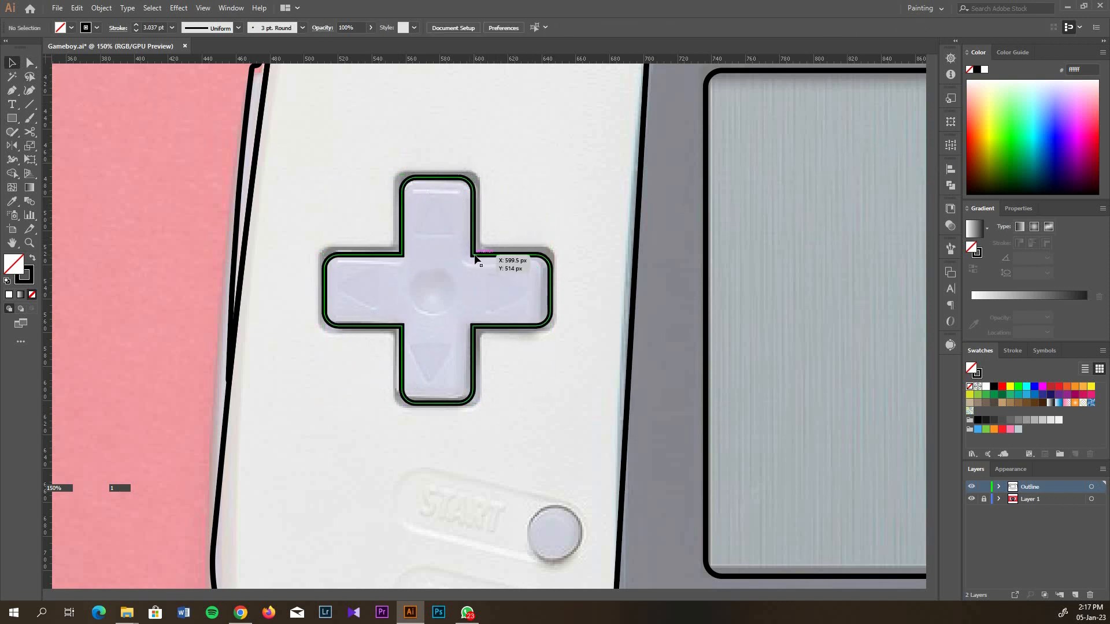
# Draw a circle of about 64 px over the B button, copy it onto the A button and deselect it
pyautogui.scroll(-3, 521, 193)
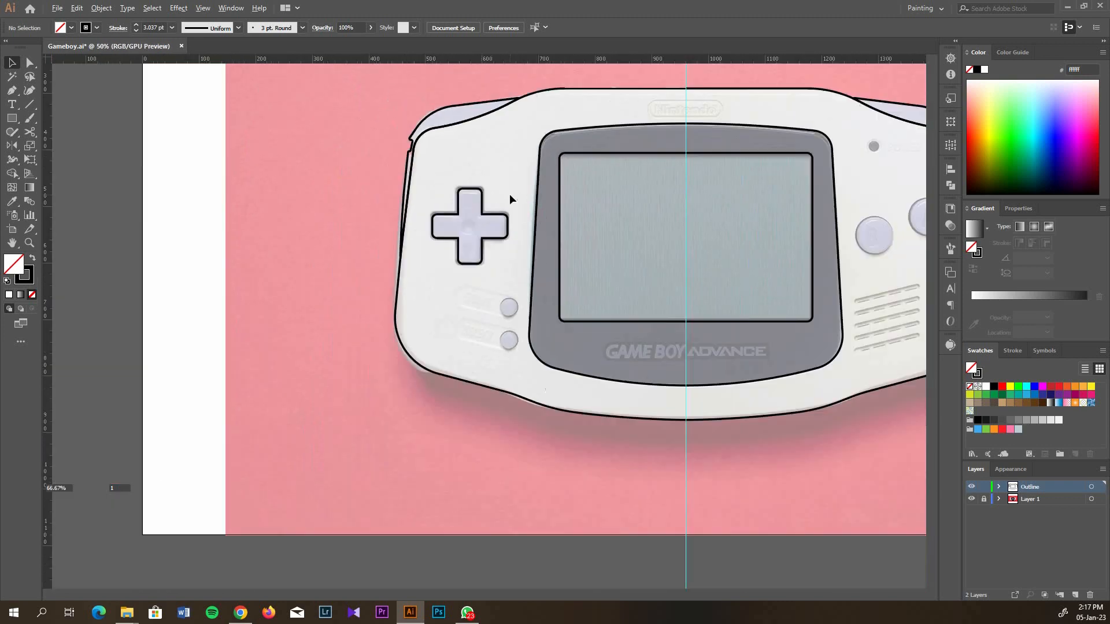
pyautogui.scroll(-2, 509, 193)
pyautogui.scroll(5, 705, 201)
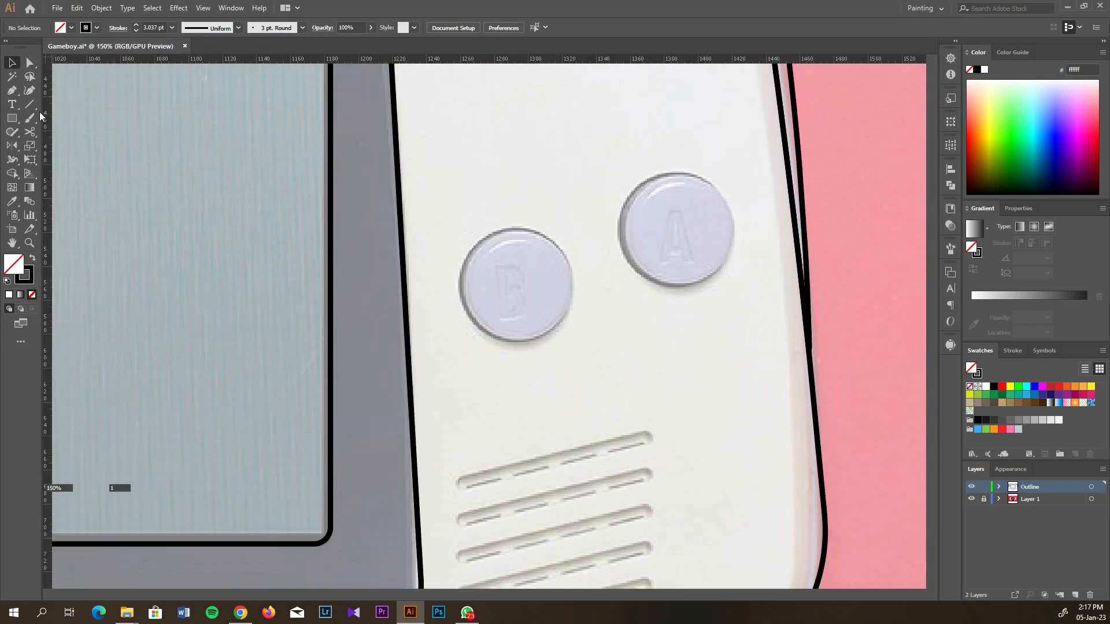
pyautogui.moveTo(12, 117); pyautogui.dragTo(58, 147)
pyautogui.moveTo(521, 284); pyautogui.dragTo(463, 257)
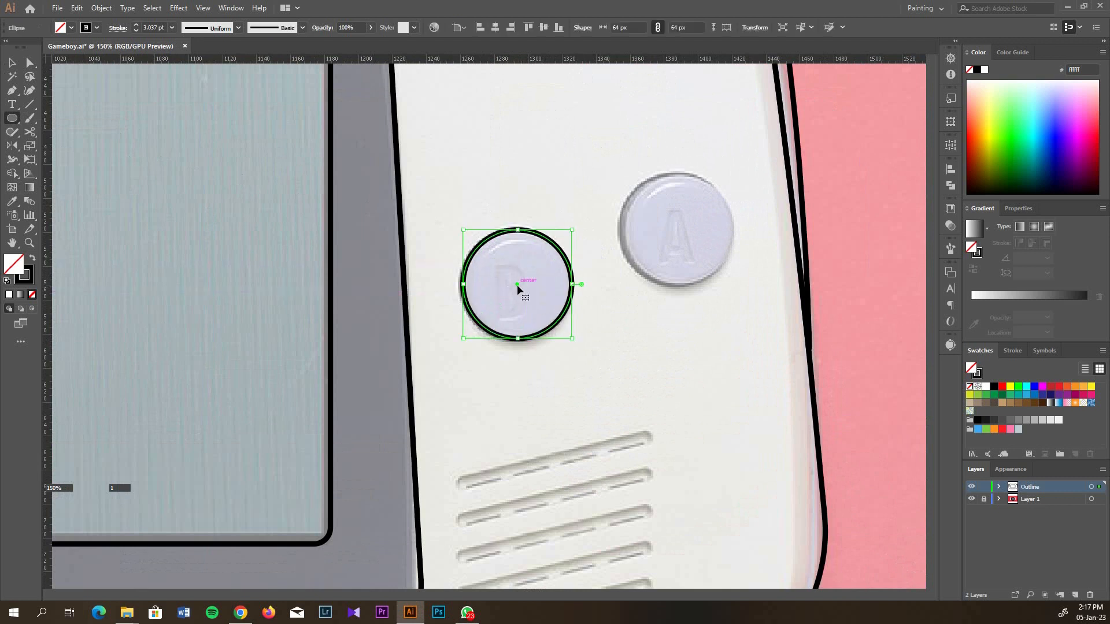
pyautogui.moveTo(517, 284); pyautogui.dragTo(677, 227)
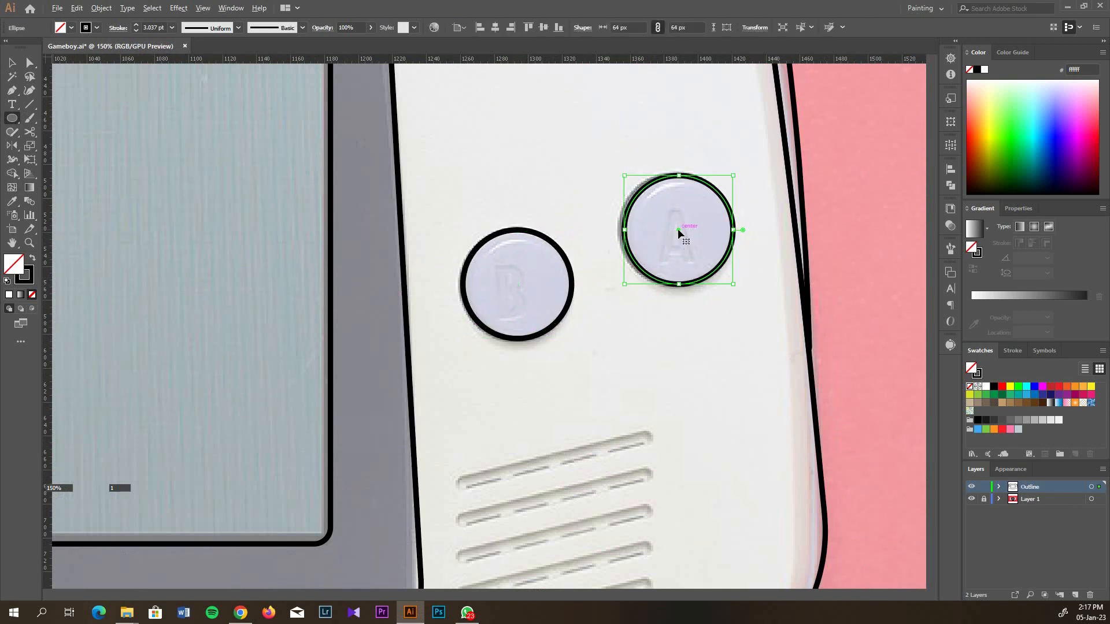
pyautogui.scroll(-2, 677, 230)
pyautogui.click(614, 178)
pyautogui.click(595, 329)
pyautogui.press('v')
pyautogui.click(611, 164)
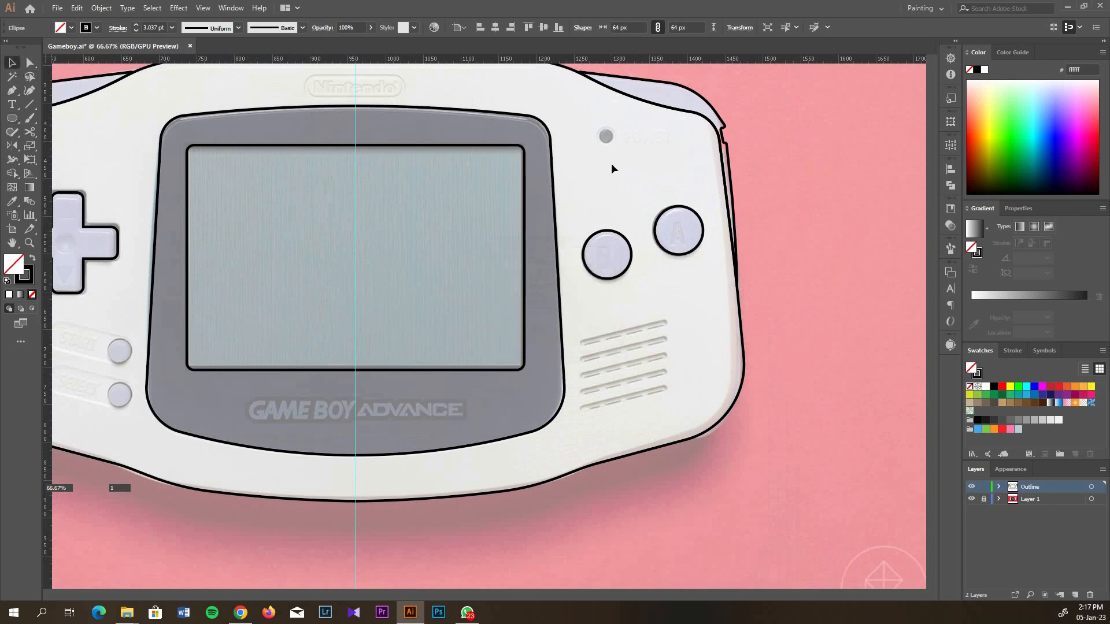
# Draw a circle of about 32 px over the round START button with the Ellipse tool
pyautogui.scroll(2, 601, 167)
pyautogui.hscroll(-2, 557, 189)
pyautogui.scroll(4, 291, 355)
pyautogui.hscroll(-3, 280, 301)
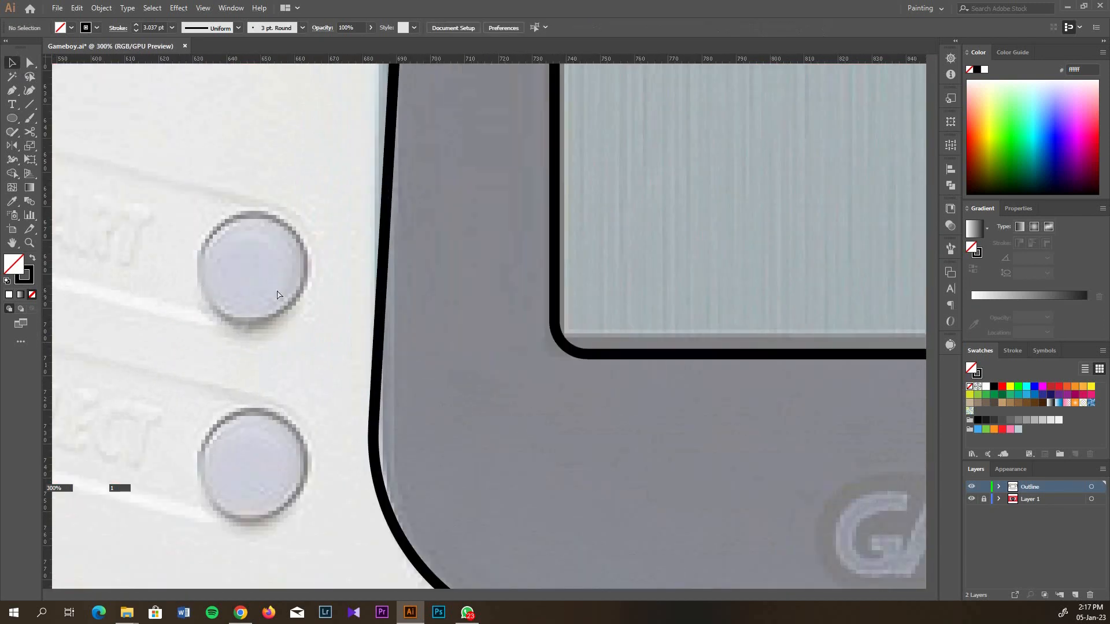
pyautogui.click(13, 120)
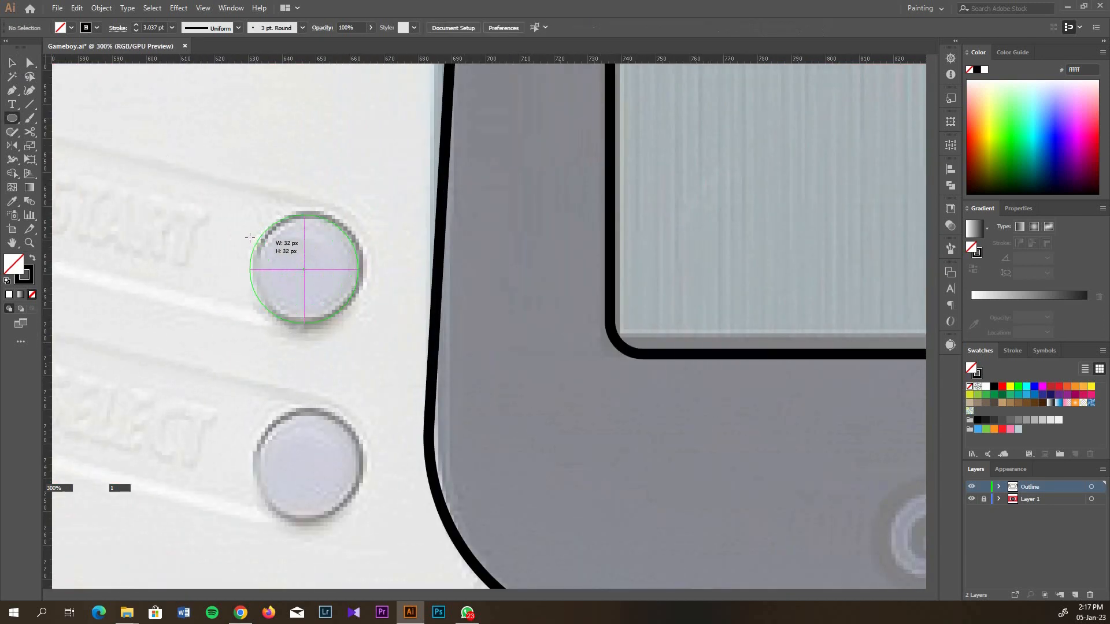
pyautogui.scroll(-1, 329, 292)
pyautogui.moveTo(249, 237); pyautogui.dragTo(311, 227)
# Copy the START circle horizontally to the slot's far end, cut it with the Scissors tool and delete its right half
pyautogui.scroll(-1, 310, 245)
pyautogui.hscroll(-4, 310, 243)
pyautogui.scroll(1, 290, 183)
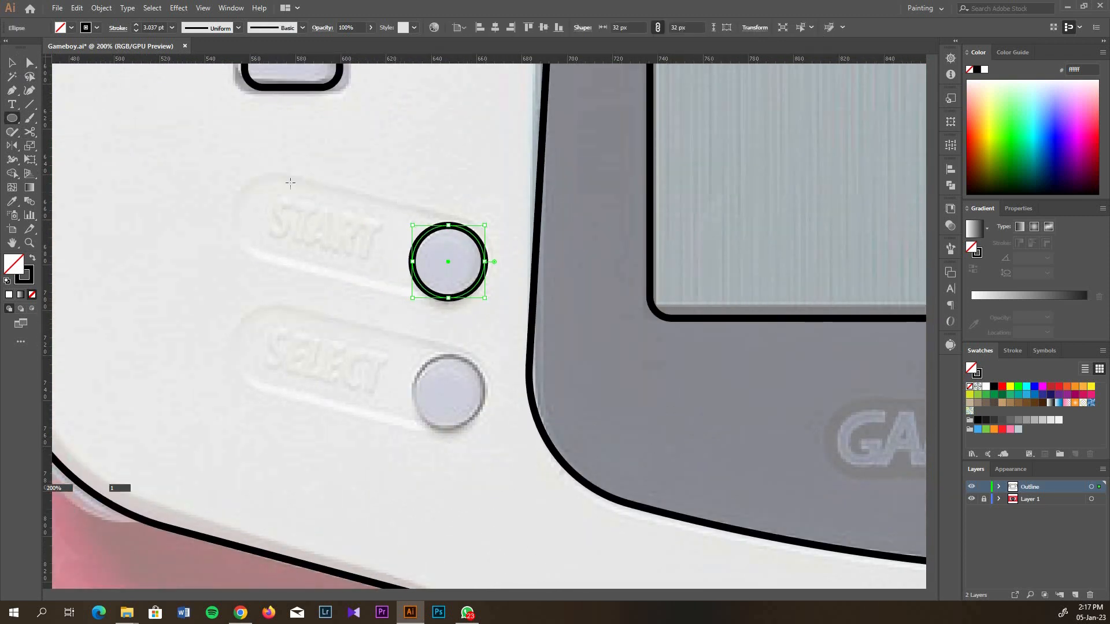
pyautogui.moveTo(451, 264); pyautogui.dragTo(293, 263)
pyautogui.click(30, 134)
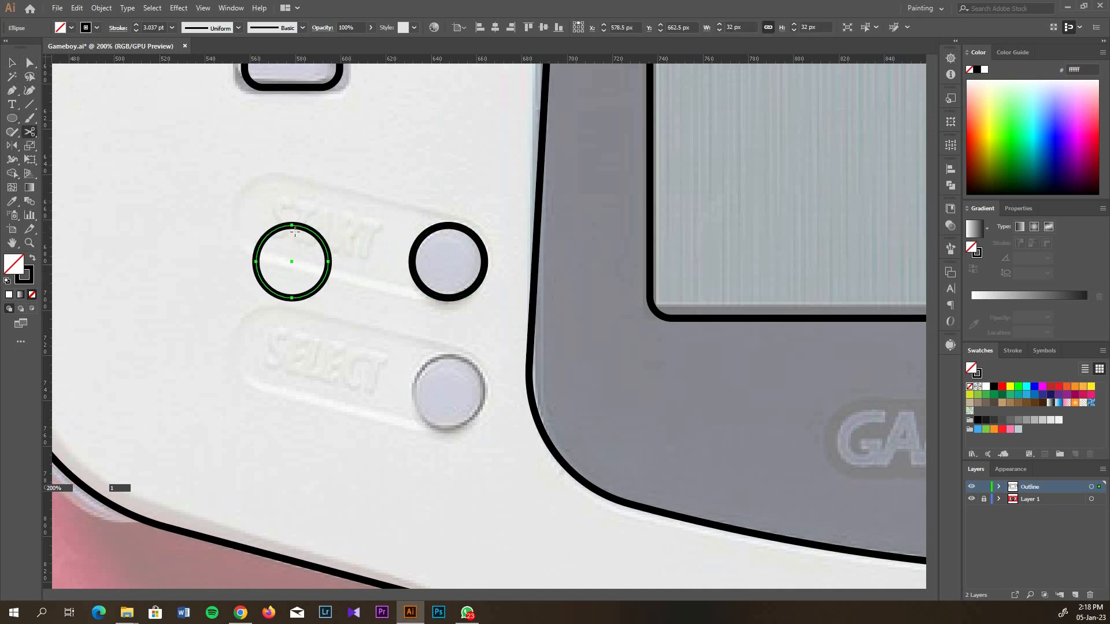
pyautogui.click(292, 226)
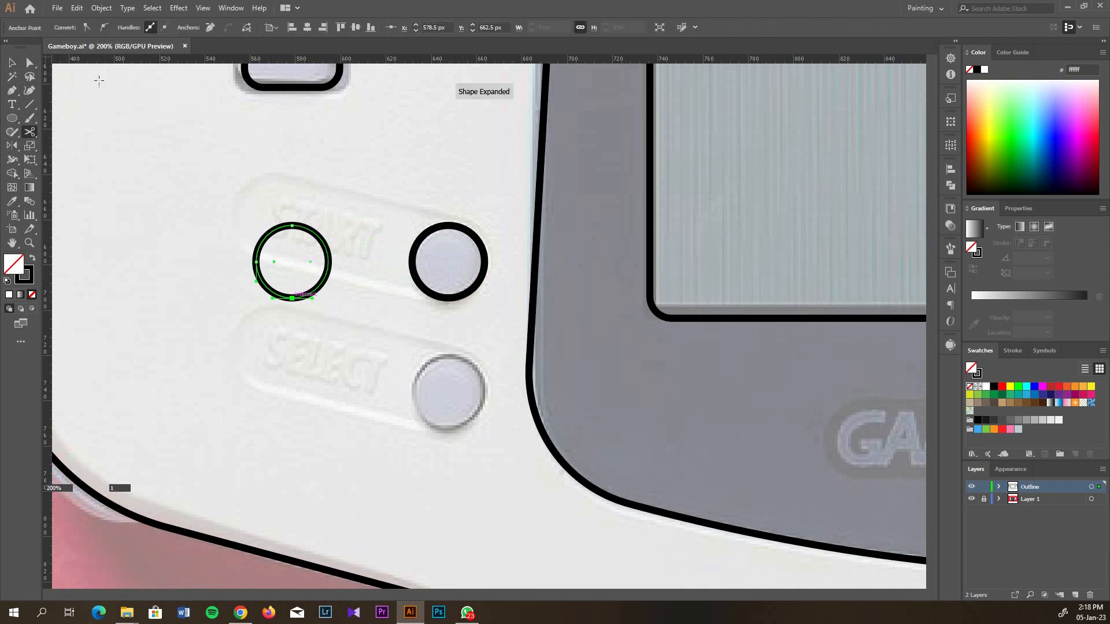
pyautogui.click(12, 62)
pyautogui.moveTo(344, 231); pyautogui.dragTo(316, 266)
pyautogui.press('Delete')
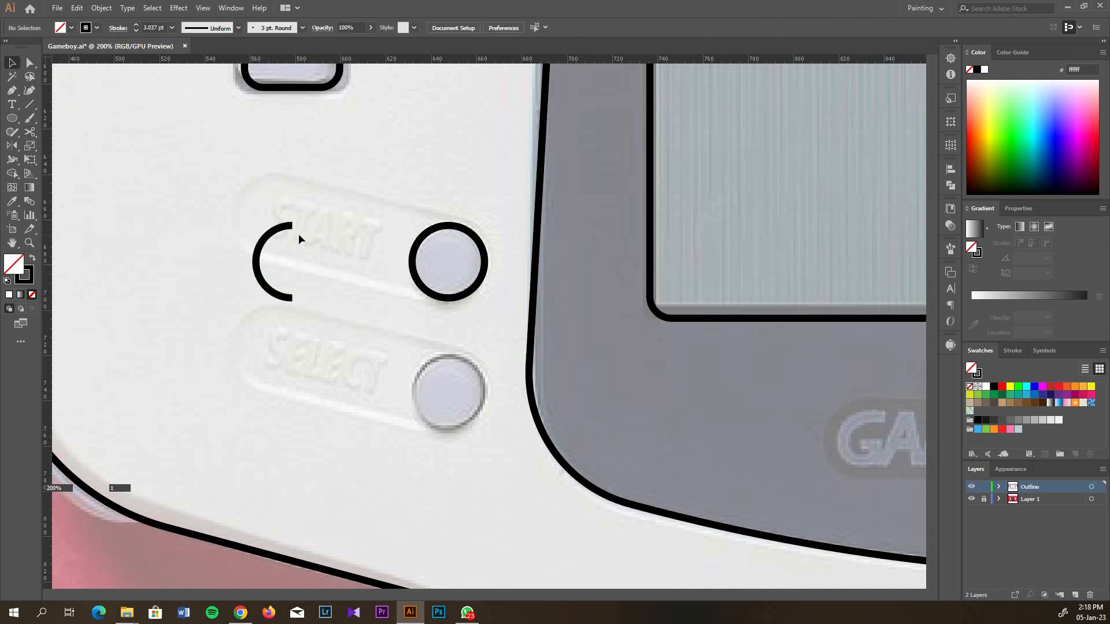
# Extend both ends of the half circle with straight Pen lines to the START circle's top and bottom points
pyautogui.press('p')
pyautogui.click(292, 225)
pyautogui.click(448, 226)
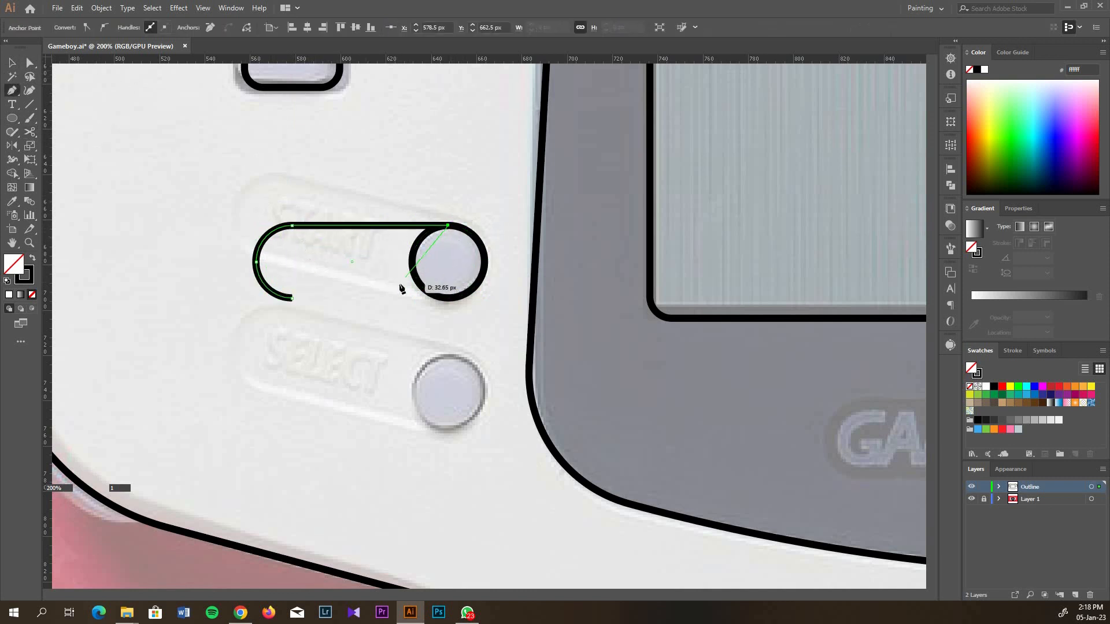
pyautogui.press('Escape')
pyautogui.click(292, 298)
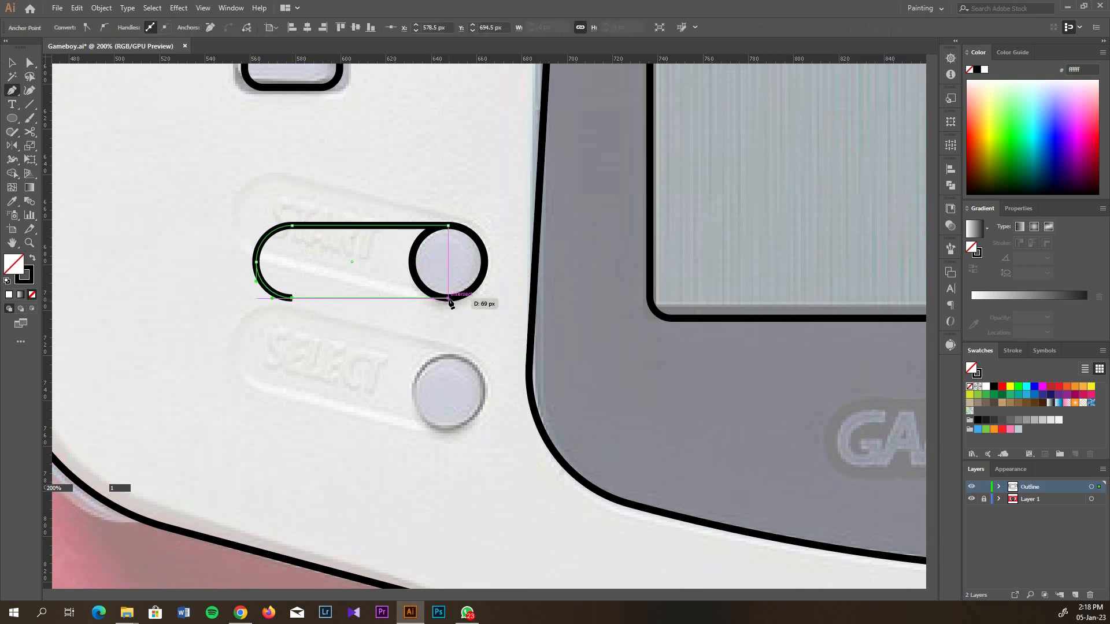
pyautogui.click(449, 298)
# Rotate the START slot outline and its circle together to match the slot's slant in the photo
pyautogui.press('v')
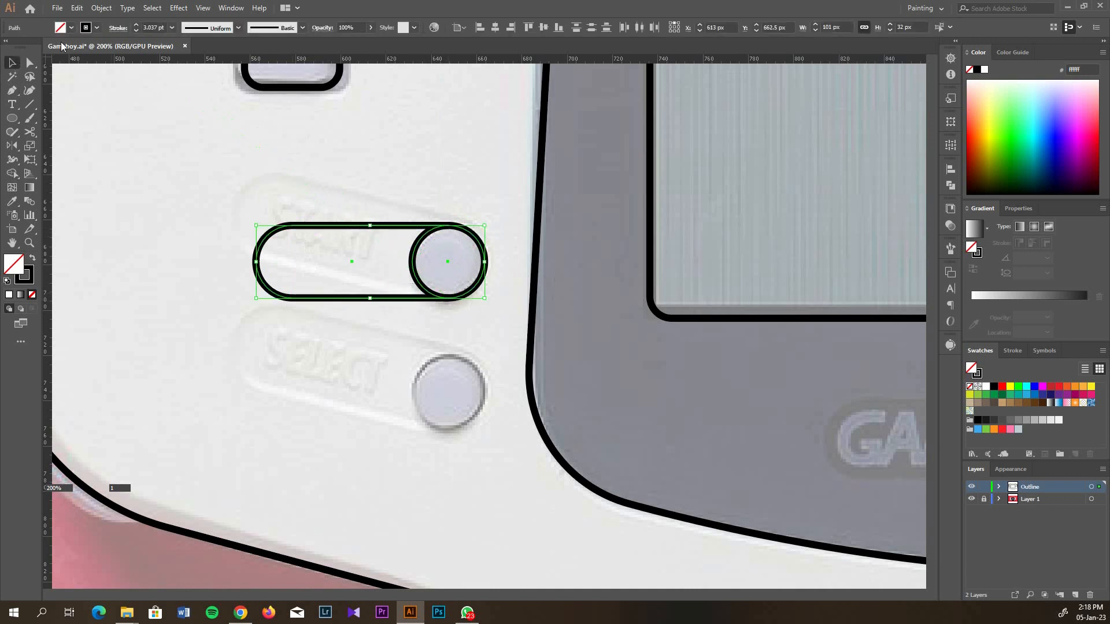
pyautogui.moveTo(251, 295); pyautogui.dragTo(255, 276)
pyautogui.moveTo(452, 279); pyautogui.dragTo(452, 261)
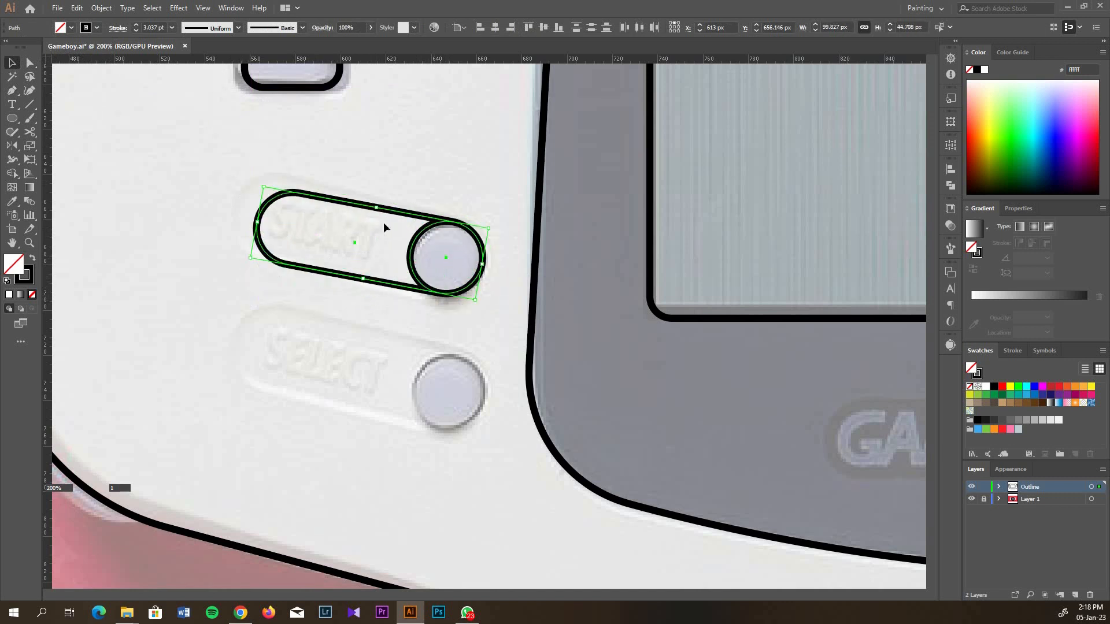
pyautogui.moveTo(260, 181); pyautogui.dragTo(263, 176)
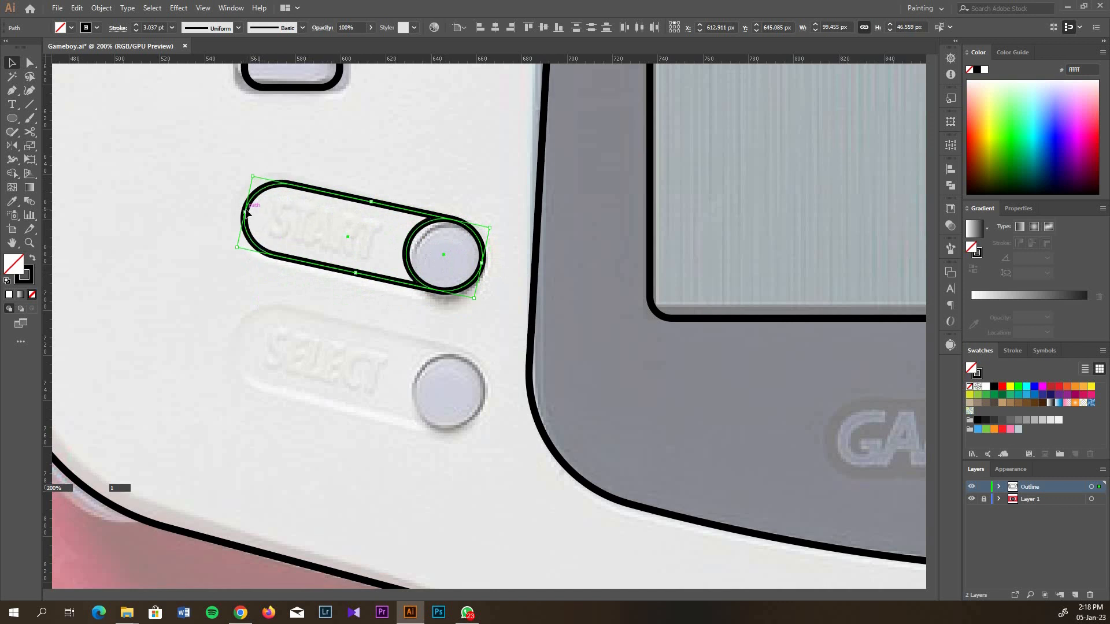
# Lengthen the START slot outline to the slot's far end and align the outline and circle with the button
pyautogui.click(231, 189)
pyautogui.click(258, 216)
pyautogui.moveTo(257, 215); pyautogui.dragTo(245, 212)
pyautogui.click(135, 31)
pyautogui.click(403, 173)
pyautogui.click(418, 233)
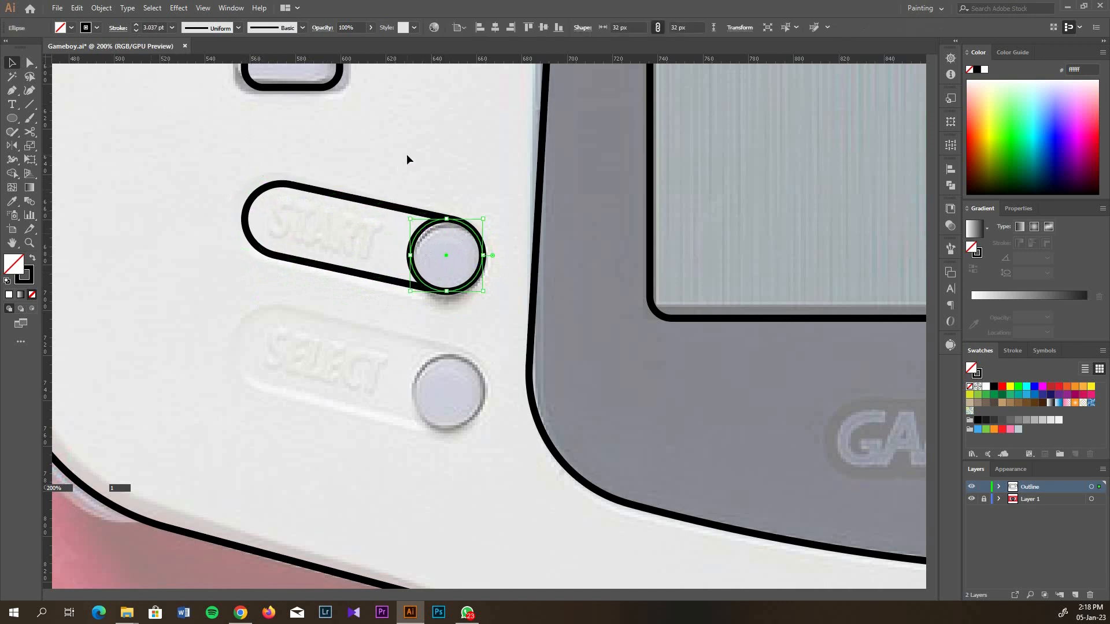
pyautogui.click(408, 154)
pyautogui.click(482, 246)
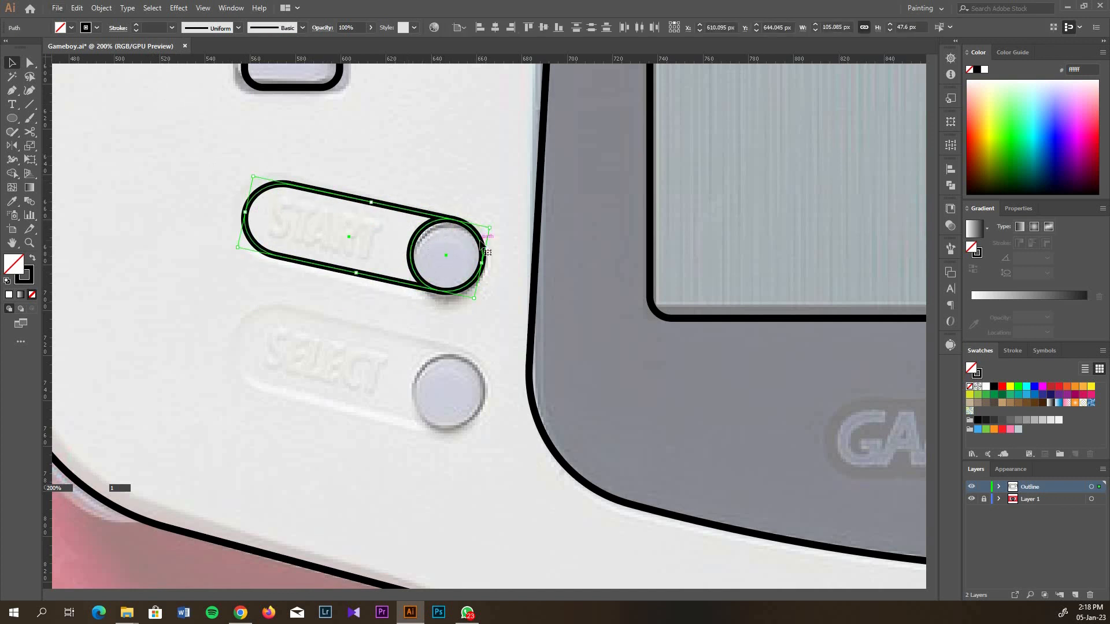
pyautogui.click(424, 248)
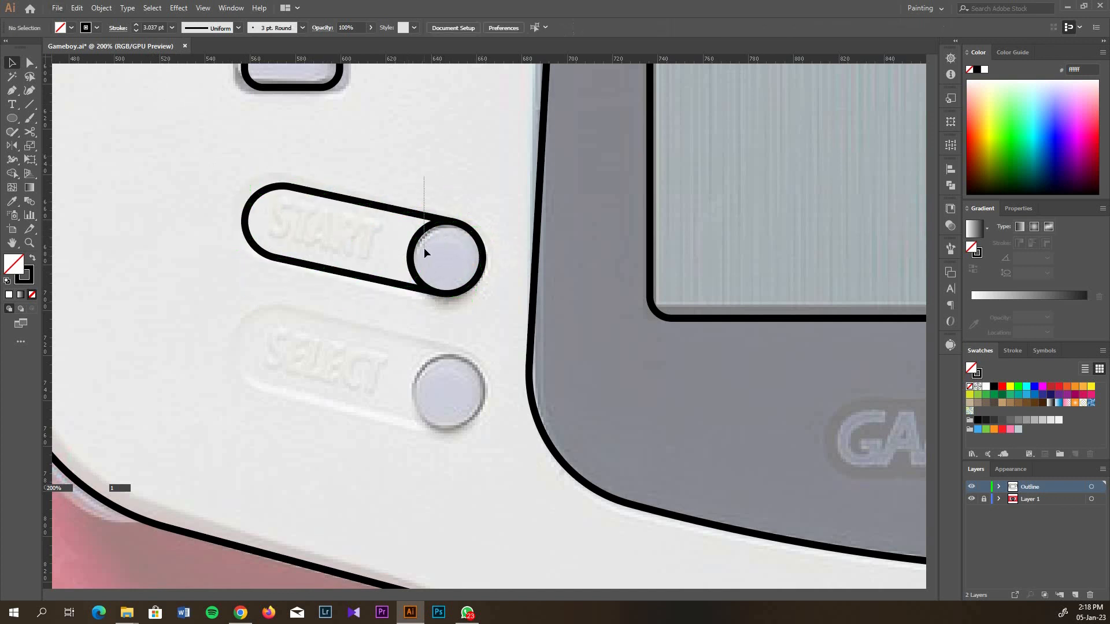
# Build the START slot as its own closed shape with Shape Builder, then copy the slot and circle down onto SELECT
pyautogui.moveTo(300, 183); pyautogui.dragTo(452, 295)
pyautogui.hotkey('shift', 'm')
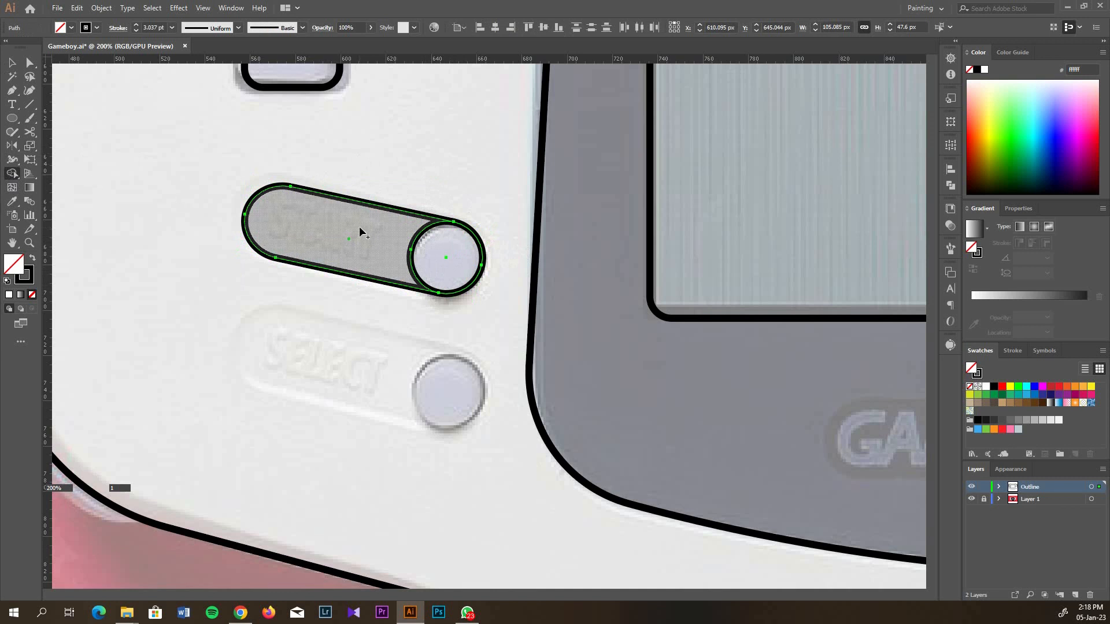
pyautogui.click(12, 62)
pyautogui.click(425, 307)
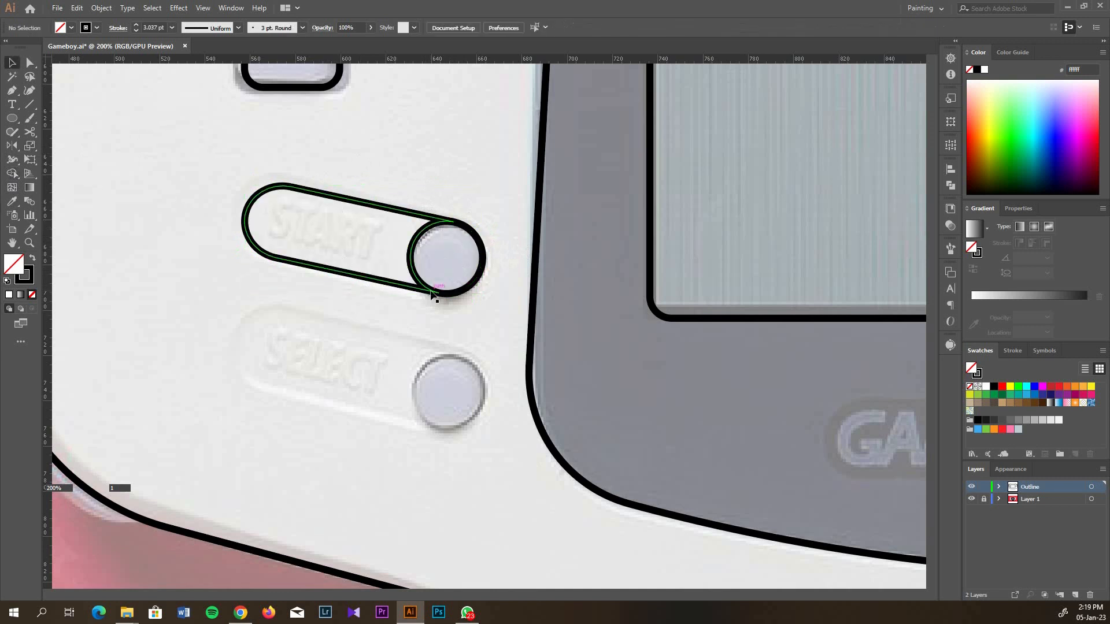
pyautogui.moveTo(448, 296); pyautogui.dragTo(447, 426)
pyautogui.click(199, 270)
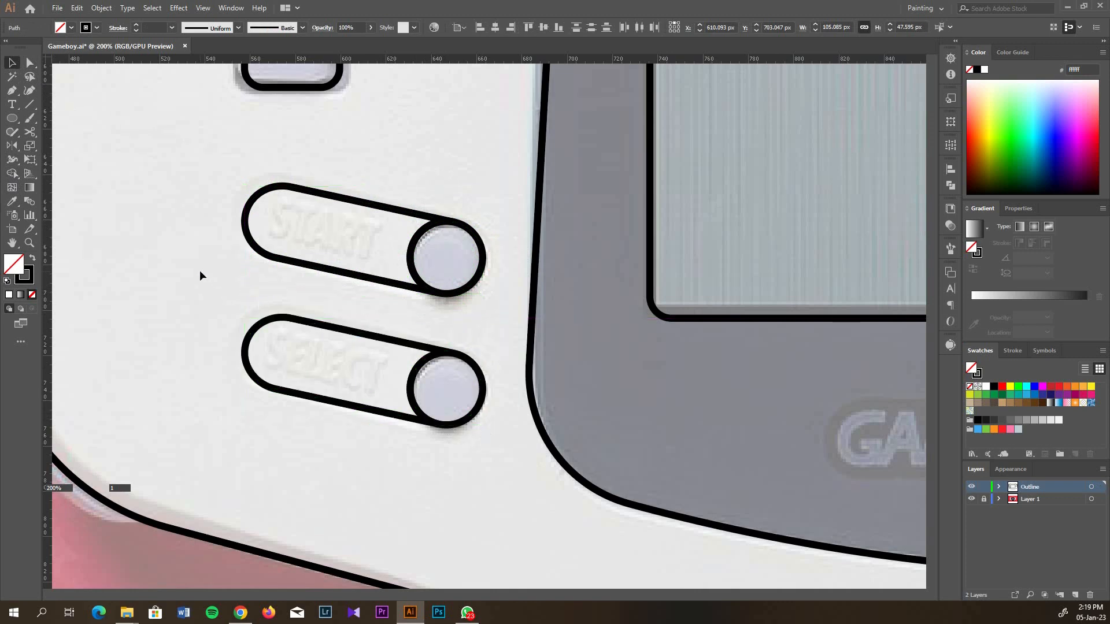
# Draw a slanted line spanning about 113 by 29 px along the uppermost speaker slot with the Pen tool
pyautogui.scroll(-5, 199, 269)
pyautogui.scroll(1, 479, 260)
pyautogui.scroll(4, 480, 259)
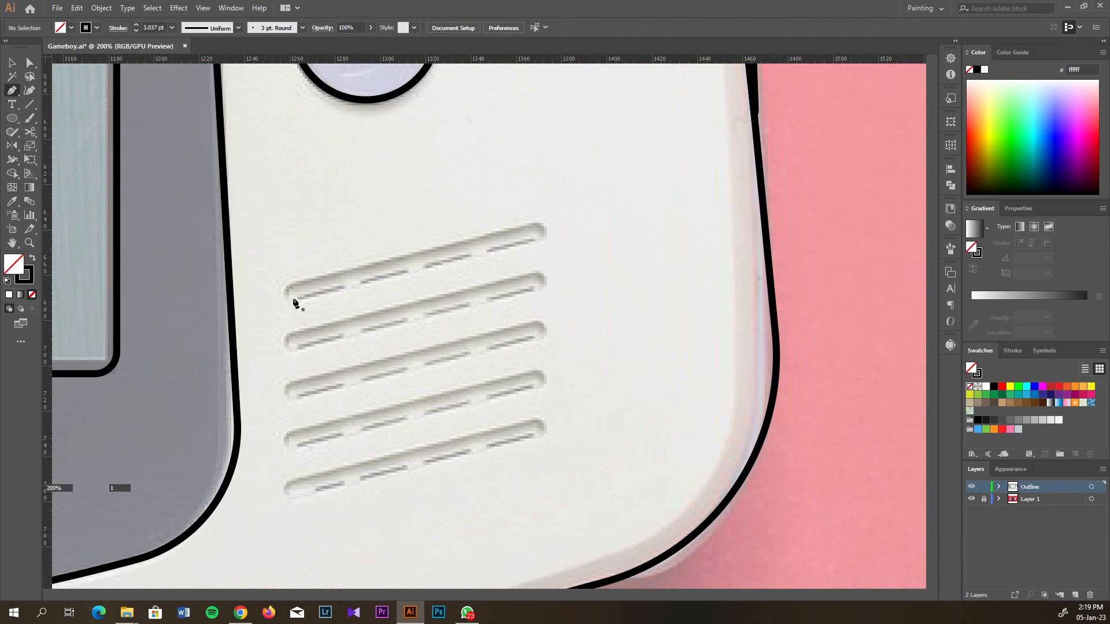
pyautogui.click(288, 298)
pyautogui.click(542, 231)
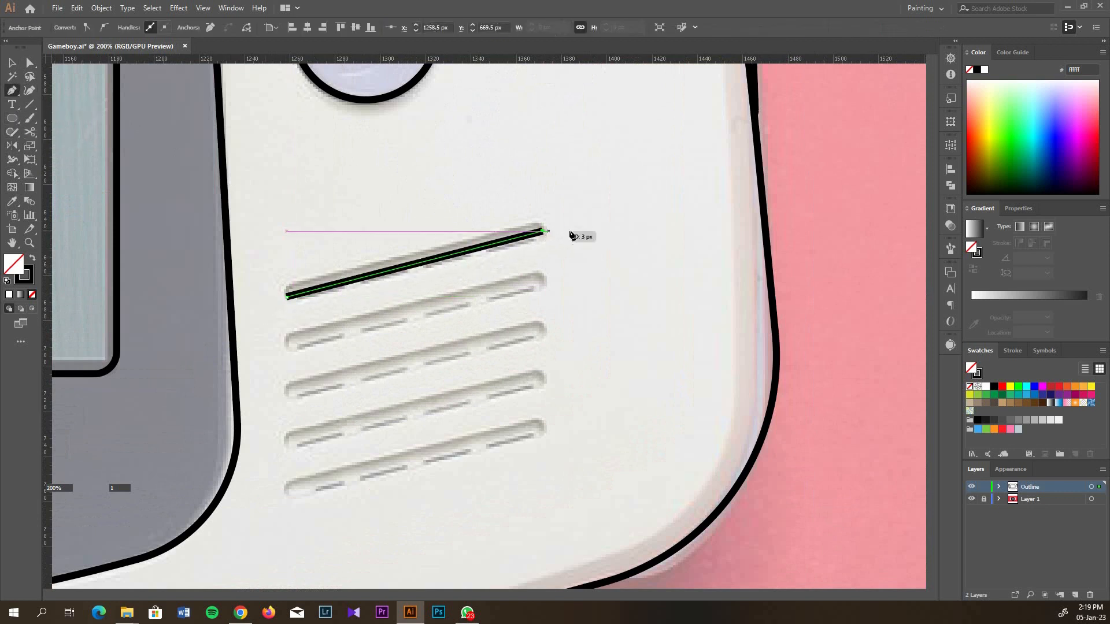
pyautogui.moveTo(538, 255); pyautogui.dragTo(536, 256)
# Give the speaker line round caps and a stroke weight of 7 pt
pyautogui.click(12, 63)
pyautogui.moveTo(557, 201); pyautogui.dragTo(516, 279)
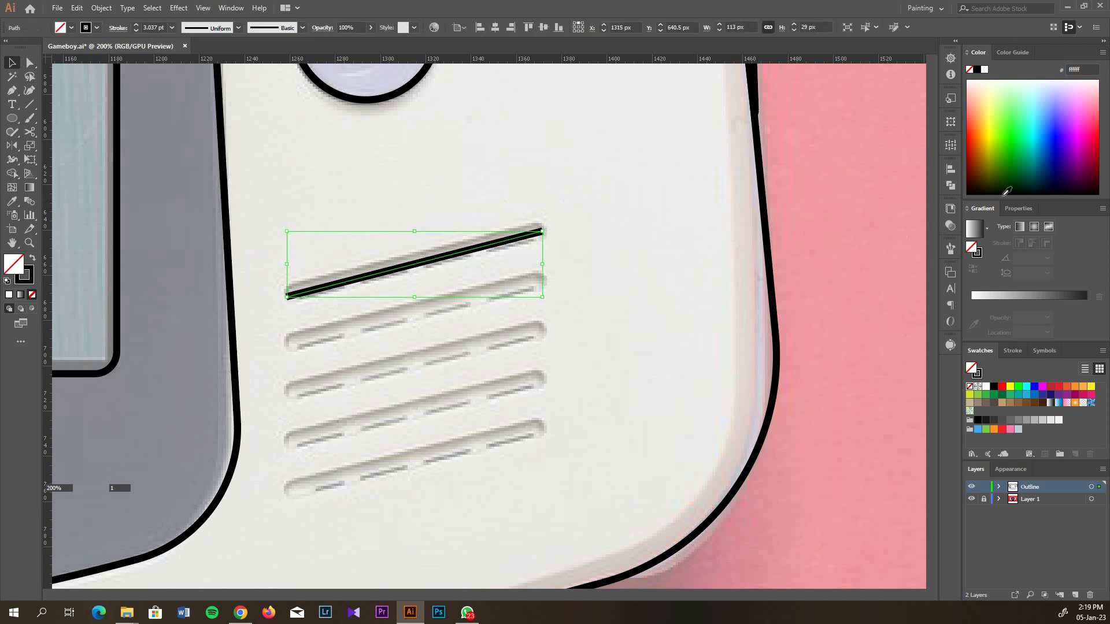
pyautogui.click(1013, 351)
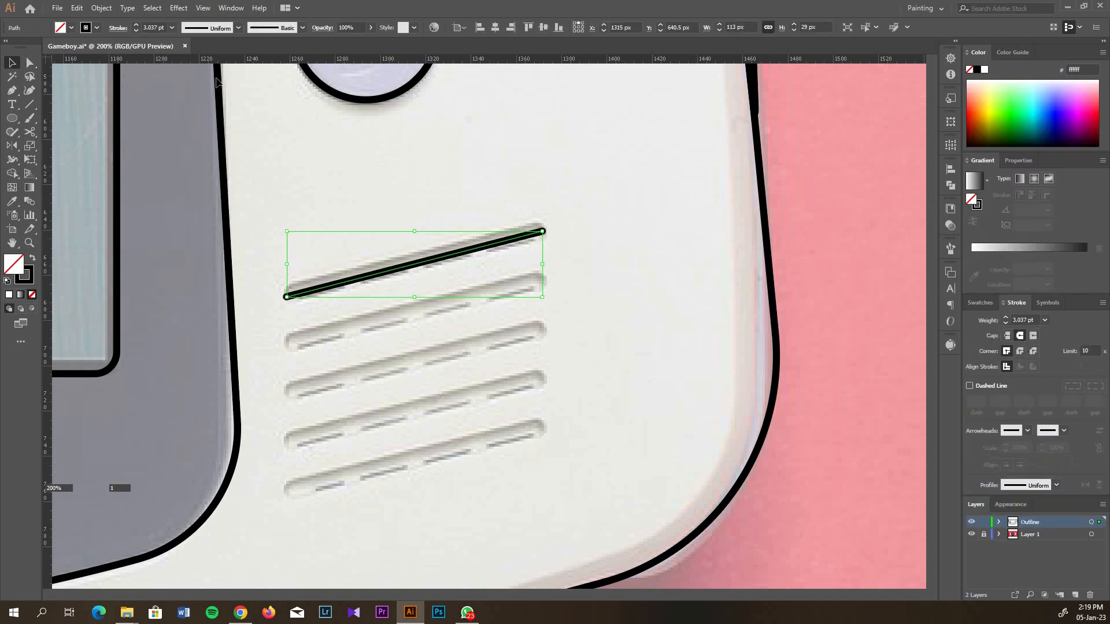
pyautogui.click(136, 25)
pyautogui.click(136, 26)
pyautogui.click(136, 26)
pyautogui.click(137, 25)
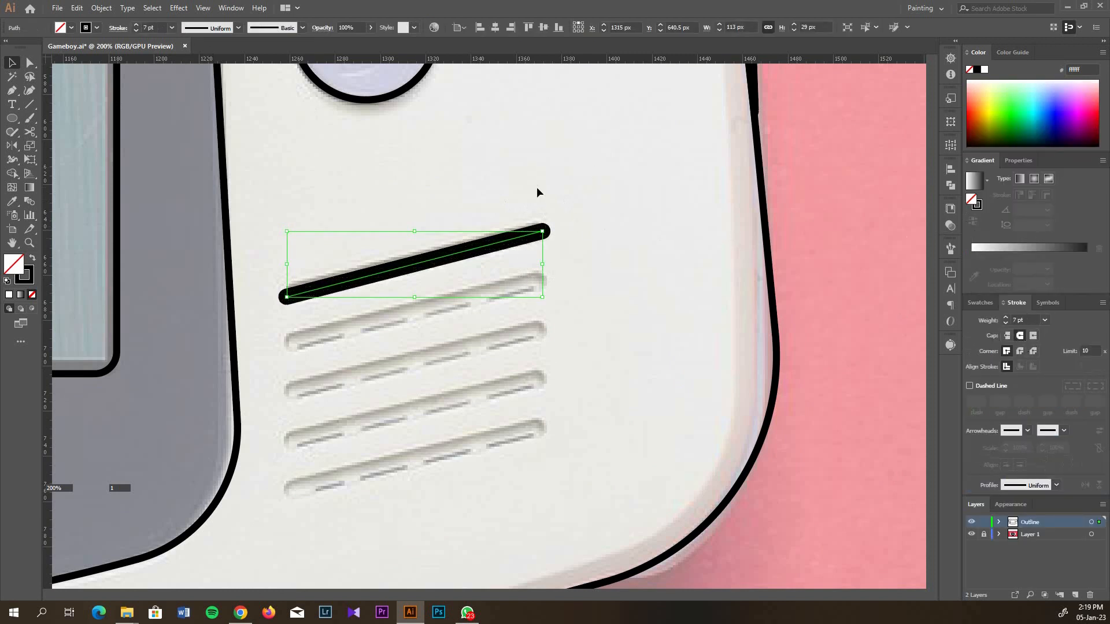
# Copy the speaker line down onto the second slot and repeat the duplication until all five slots have a line
pyautogui.moveTo(453, 253); pyautogui.dragTo(452, 304)
pyautogui.hotkey('ctrl', 'd')
pyautogui.hotkey('ctrl', 'd')
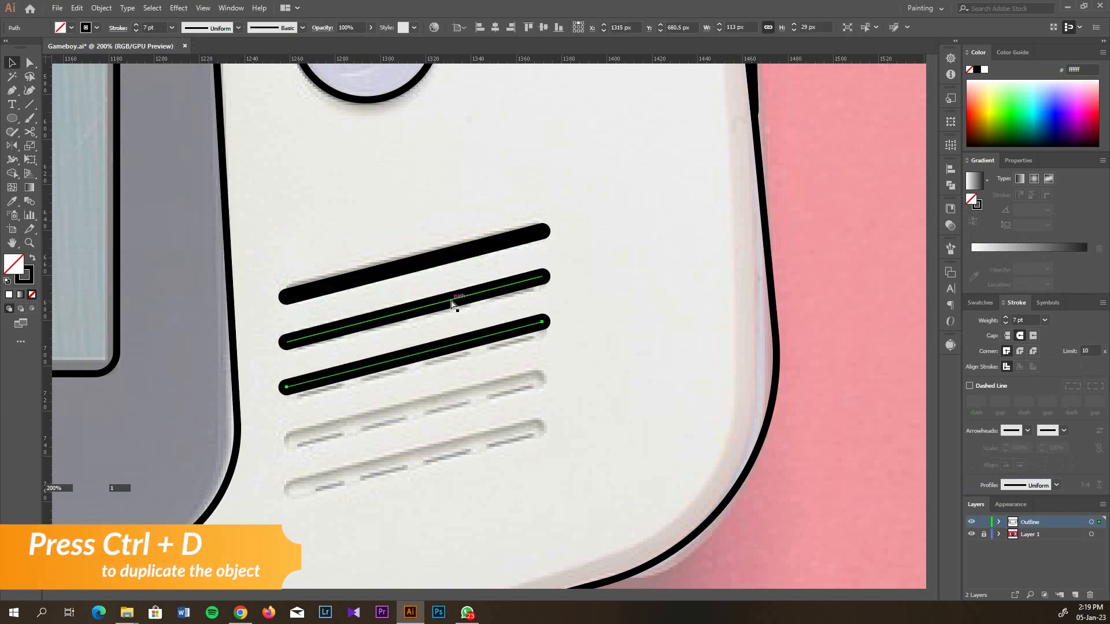
pyautogui.hotkey('ctrl', 'd')
pyautogui.click(610, 234)
# Set the stroke weight of all five speaker lines to 8 pt and deselect them
pyautogui.scroll(-2, 595, 234)
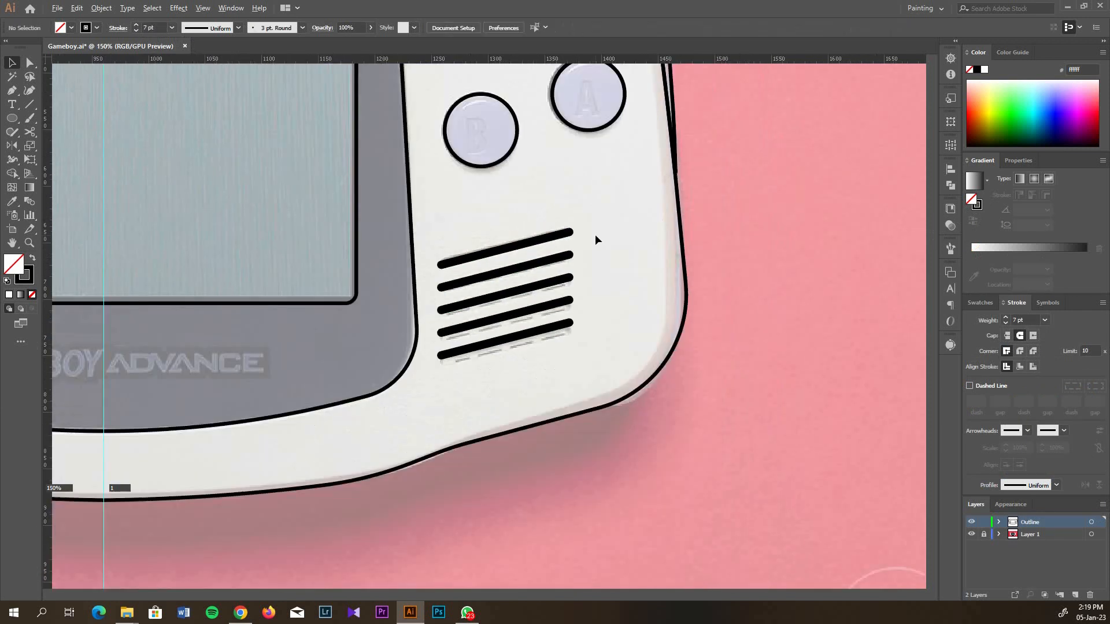
pyautogui.moveTo(542, 342); pyautogui.dragTo(541, 343)
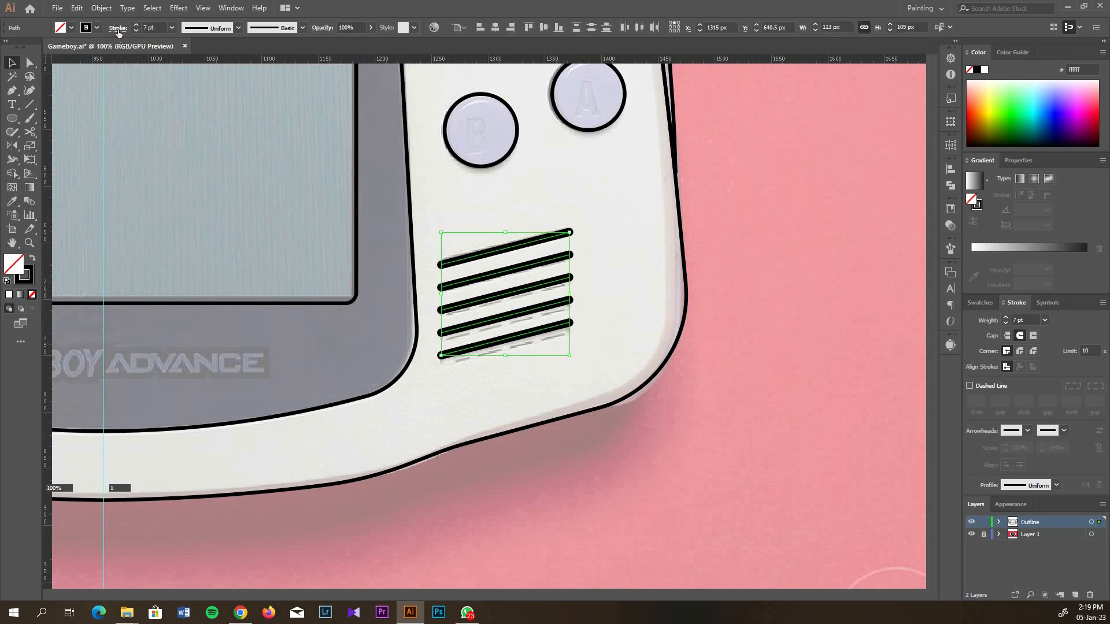
pyautogui.click(137, 25)
pyautogui.click(622, 240)
pyautogui.scroll(-3, 603, 232)
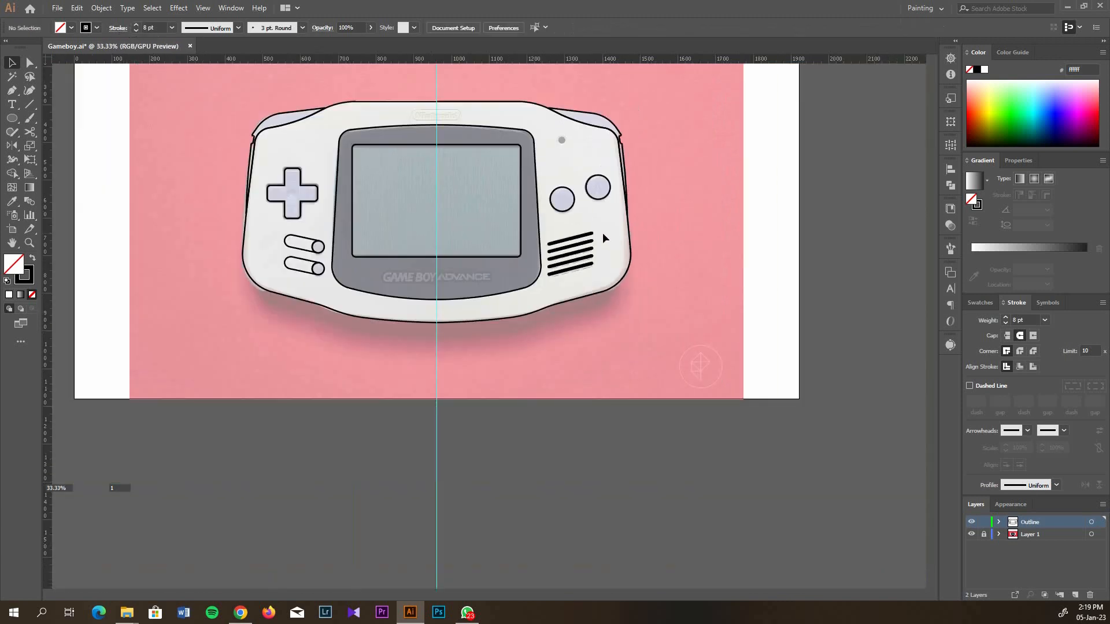
# Draw a circle about 18 px across over the power LED and set its stroke weight to 3 pt
pyautogui.scroll(4, 558, 177)
pyautogui.scroll(1, 616, 208)
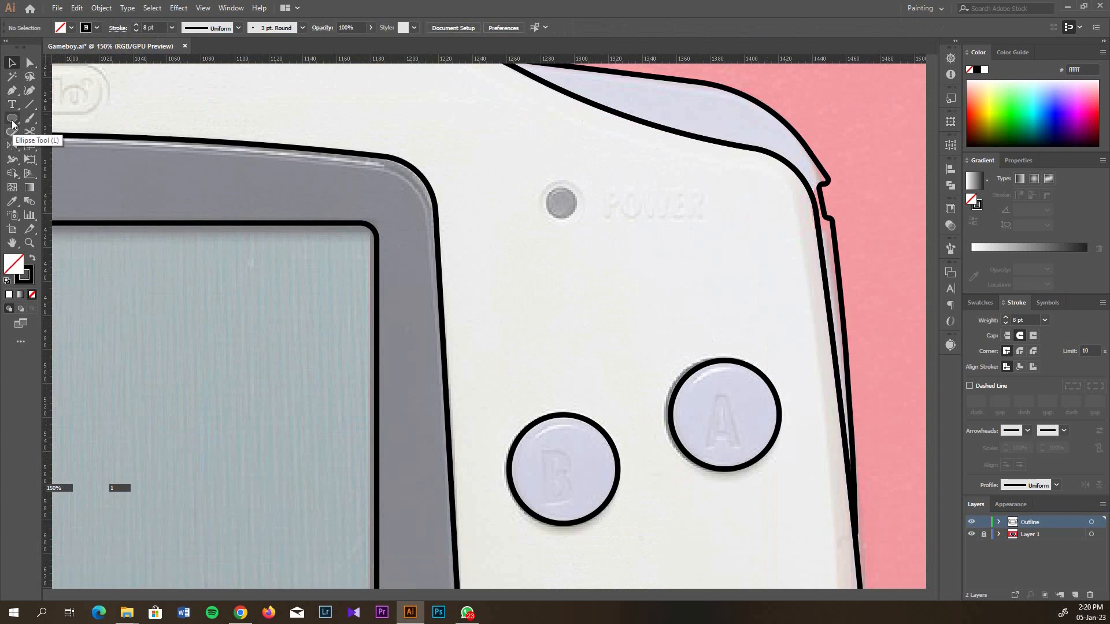
pyautogui.click(12, 118)
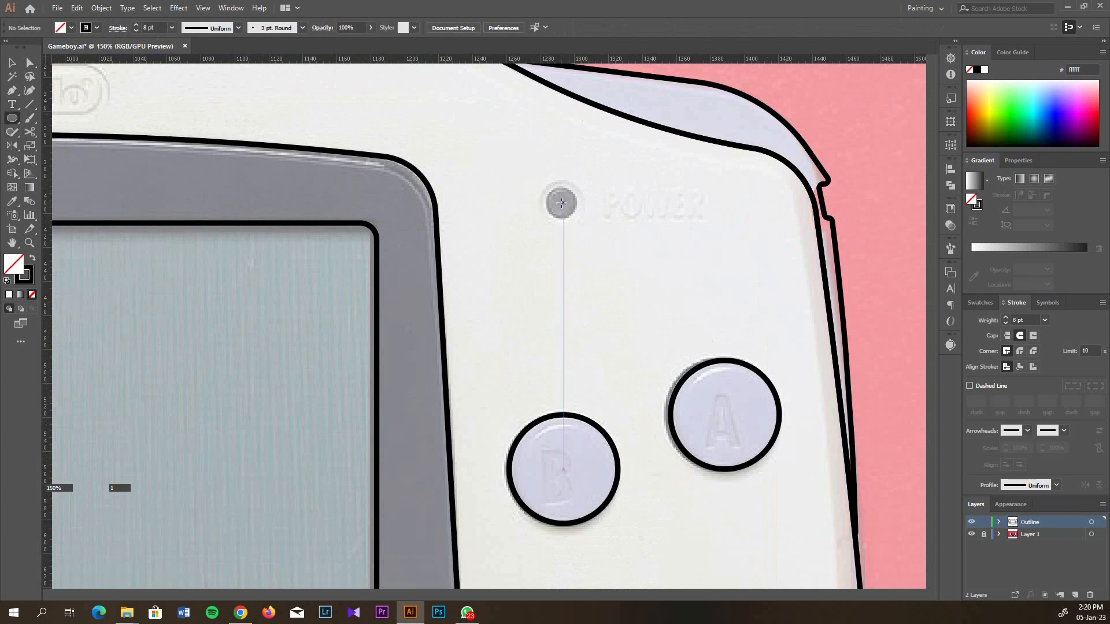
pyautogui.moveTo(561, 203); pyautogui.dragTo(550, 197)
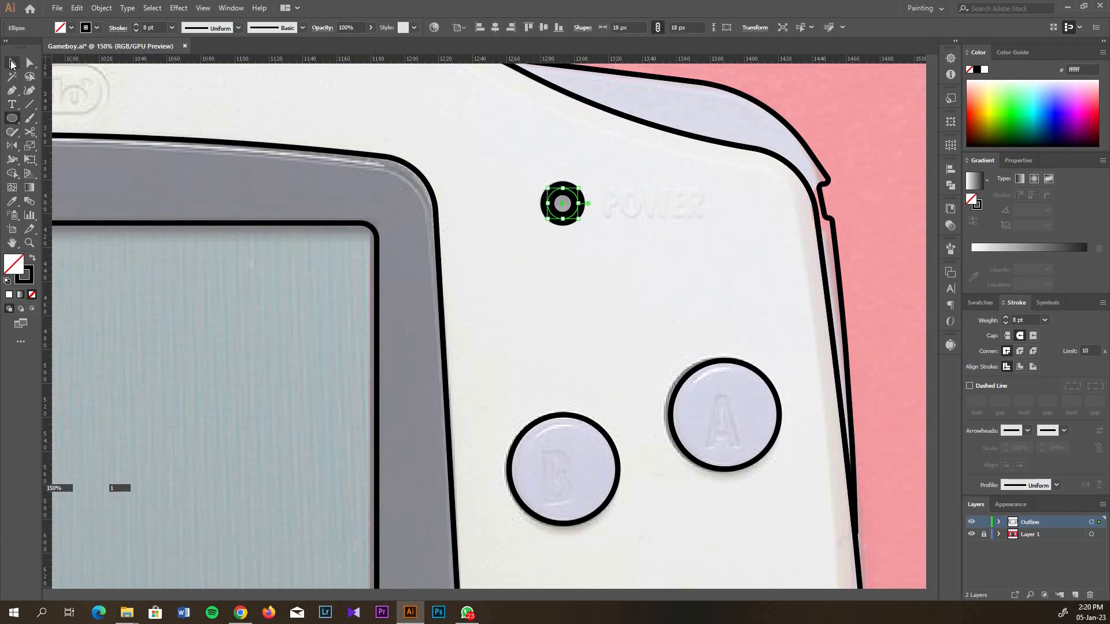
pyautogui.press('v')
pyautogui.click(133, 33)
pyautogui.click(391, 124)
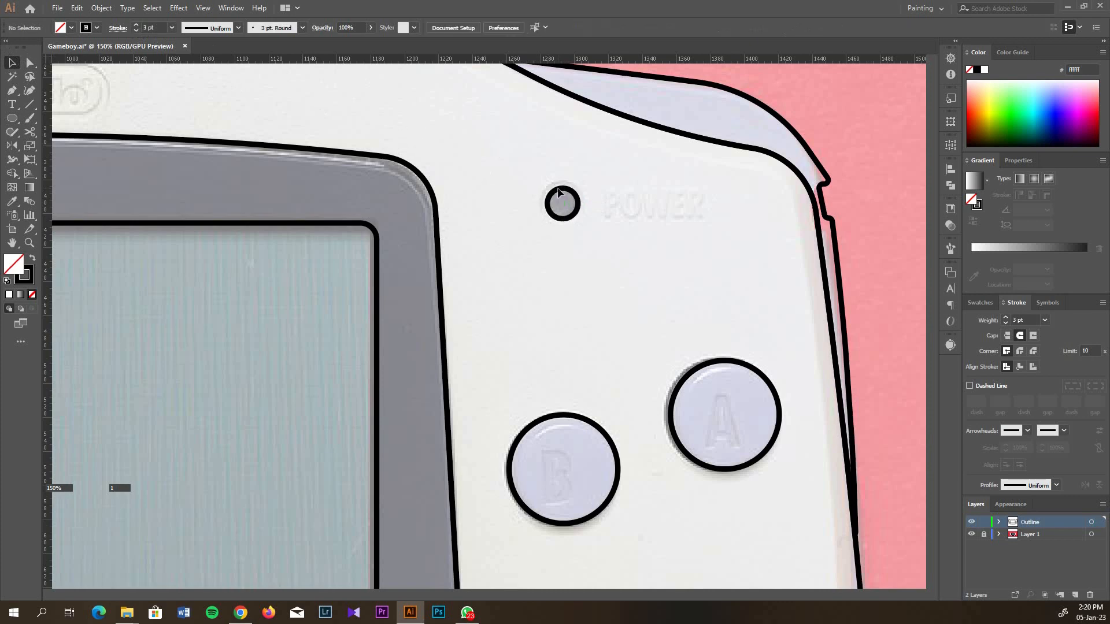
pyautogui.scroll(-2, 406, 182)
pyautogui.scroll(2, 429, 148)
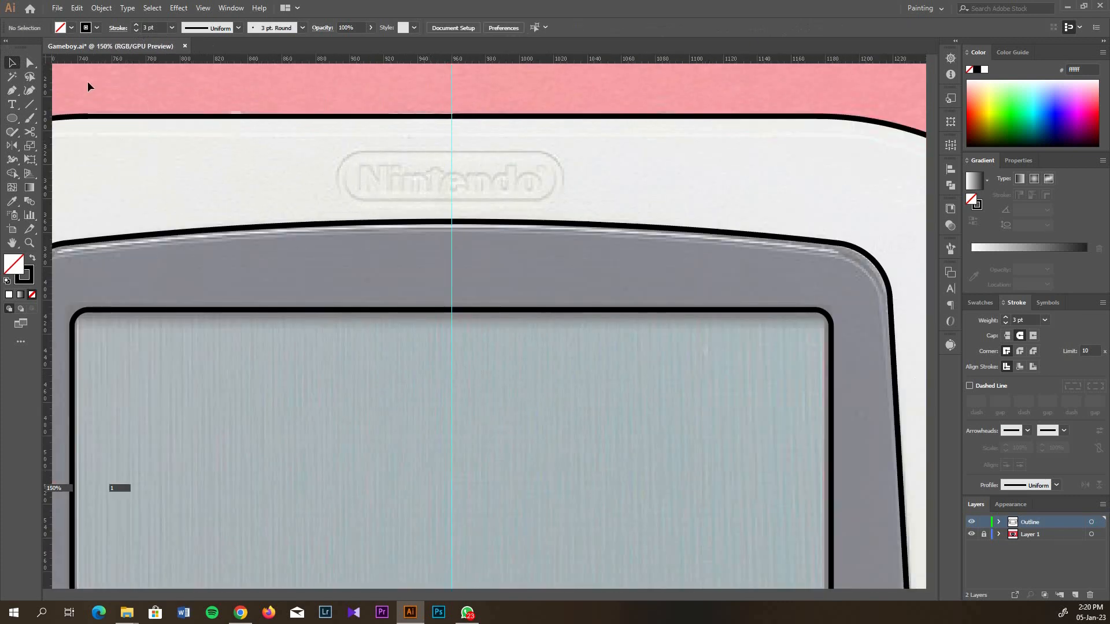
pyautogui.scroll(-3, 382, 211)
pyautogui.scroll(-2, 382, 216)
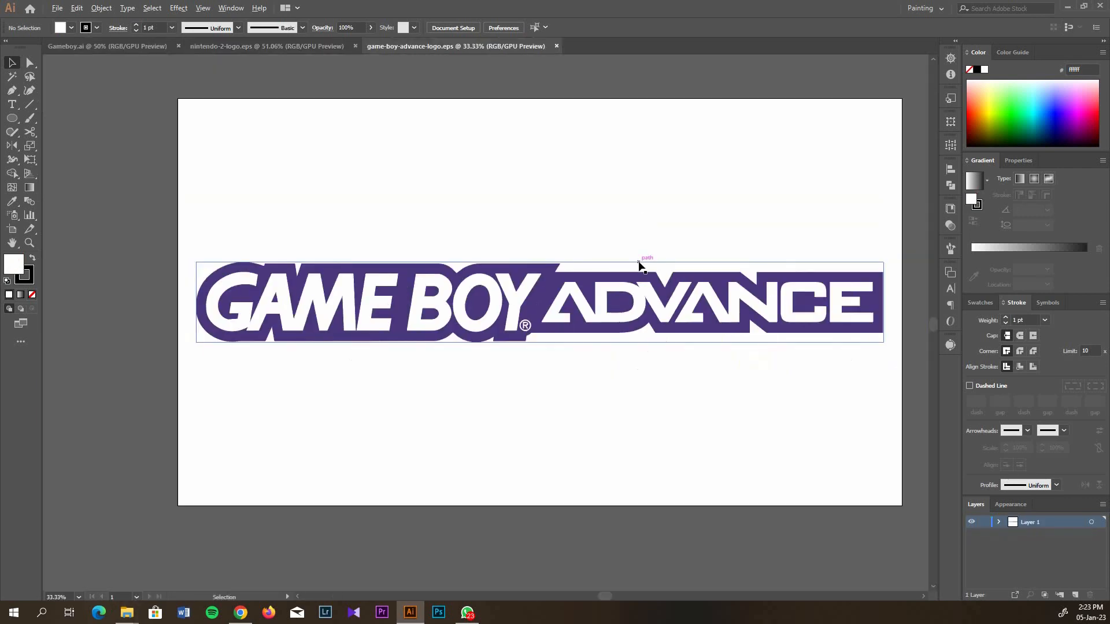
# Copy the whole logo group from game-boy-advance-logo.eps and paste it into Gameboy.ai
pyautogui.click(611, 294)
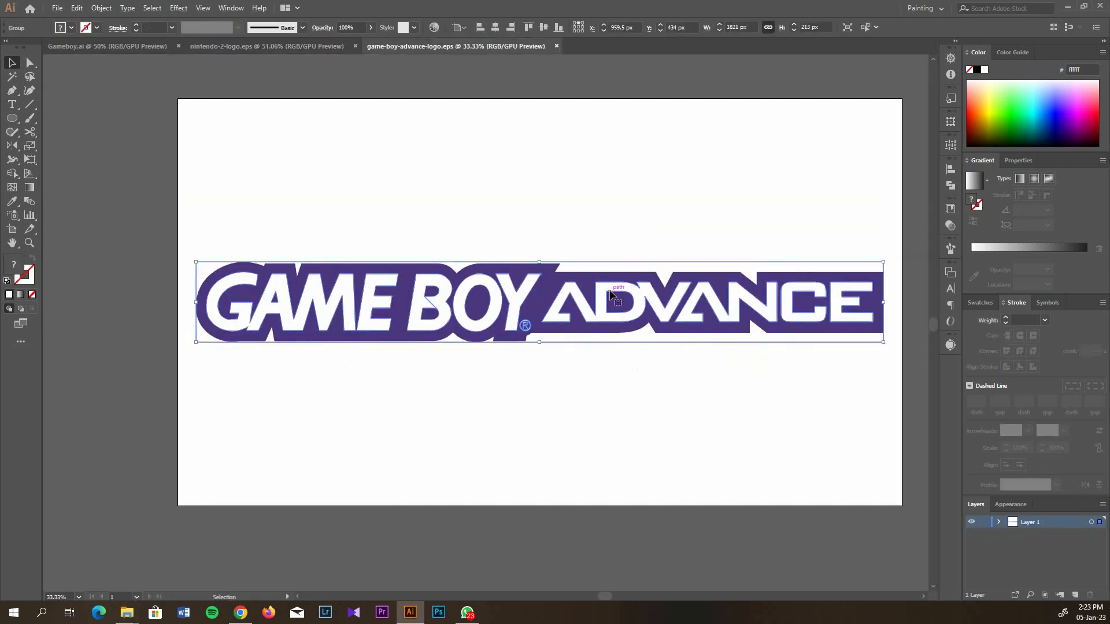
pyautogui.hotkey('ctrl', 'c')
pyautogui.hotkey('ctrl', 'Tab')
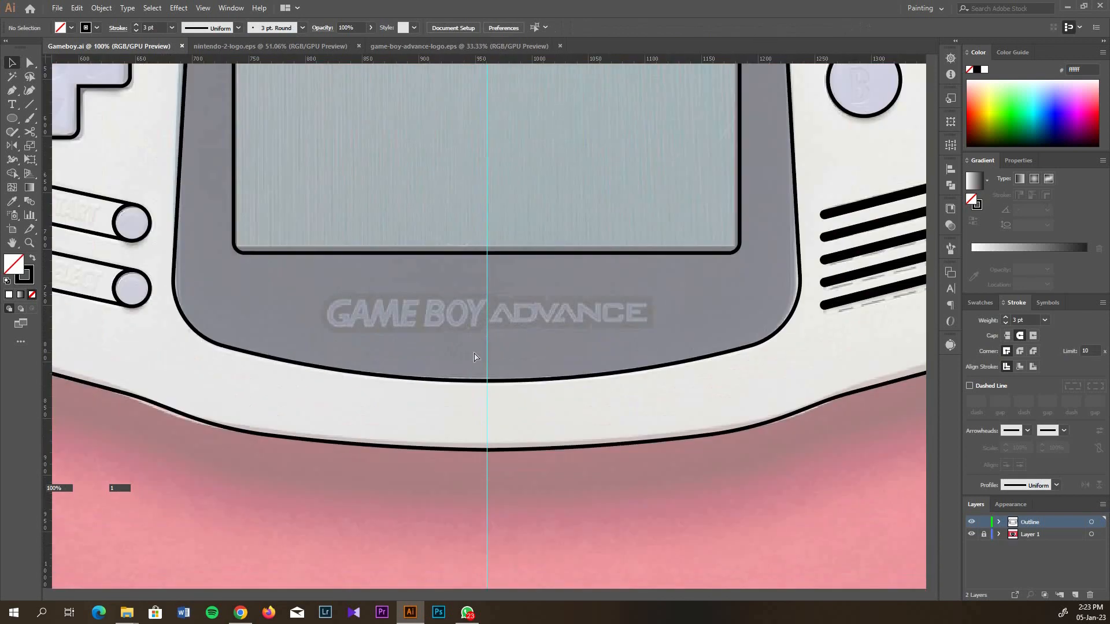
pyautogui.hotkey('ctrl', 'v')
# Position and scale the Game Boy Advance logo to about 293 by 34 px over the lettering below the screen
pyautogui.moveTo(843, 374); pyautogui.dragTo(566, 353)
pyautogui.scroll(2, 516, 349)
pyautogui.scroll(1, 518, 349)
pyautogui.moveTo(650, 335); pyautogui.dragTo(597, 327)
pyautogui.scroll(1, 497, 303)
pyautogui.moveTo(386, 320); pyautogui.dragTo(353, 295)
pyautogui.moveTo(619, 292); pyautogui.dragTo(674, 293)
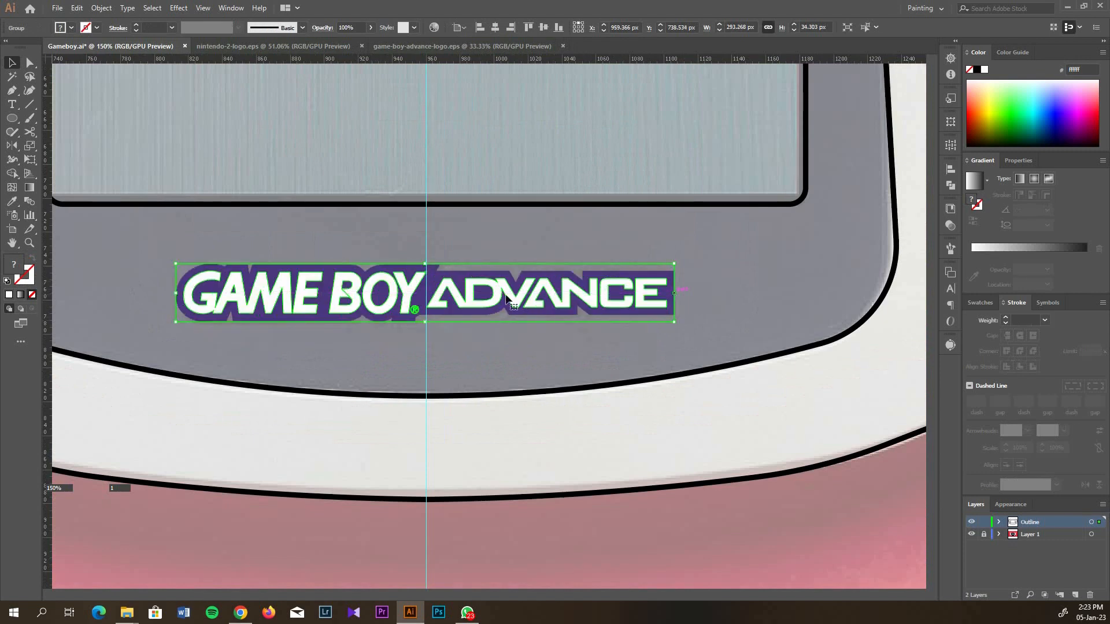
pyautogui.click(996, 55)
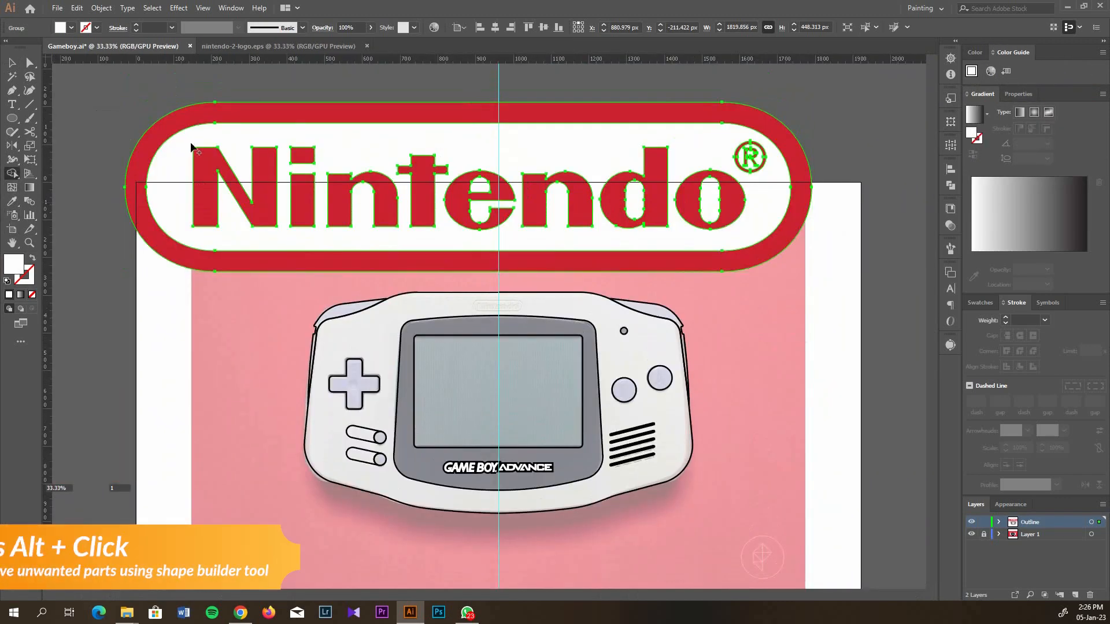
# Remove the white areas inside the Nintendo logo, including those in the letters and registered mark, with the Shape Builder tool
pyautogui.scroll(6, 768, 148)
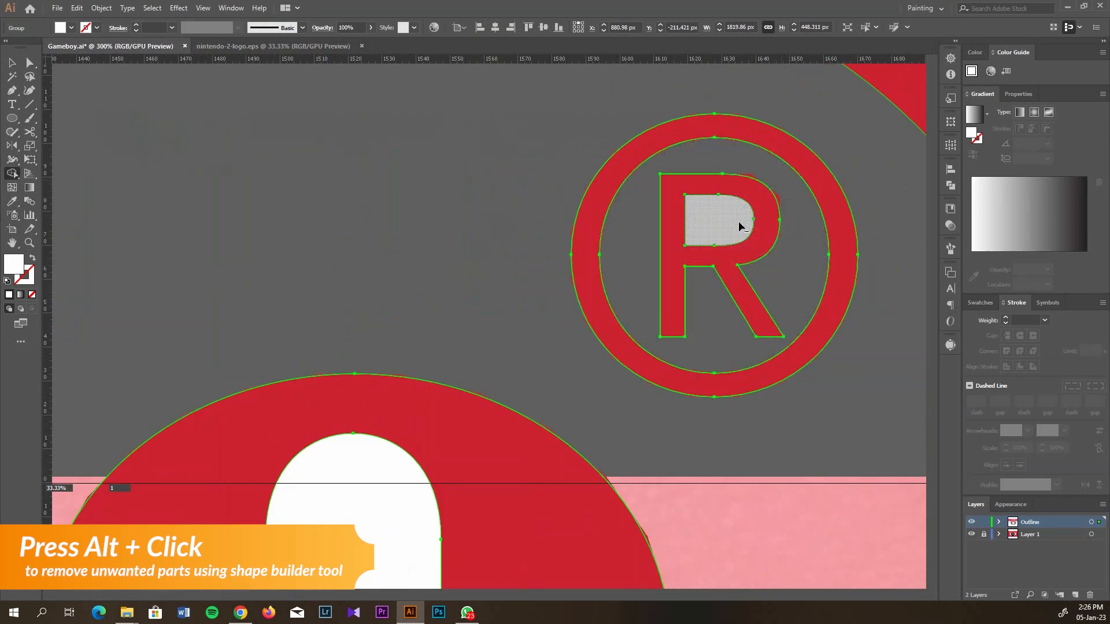
pyautogui.scroll(-3, 695, 334)
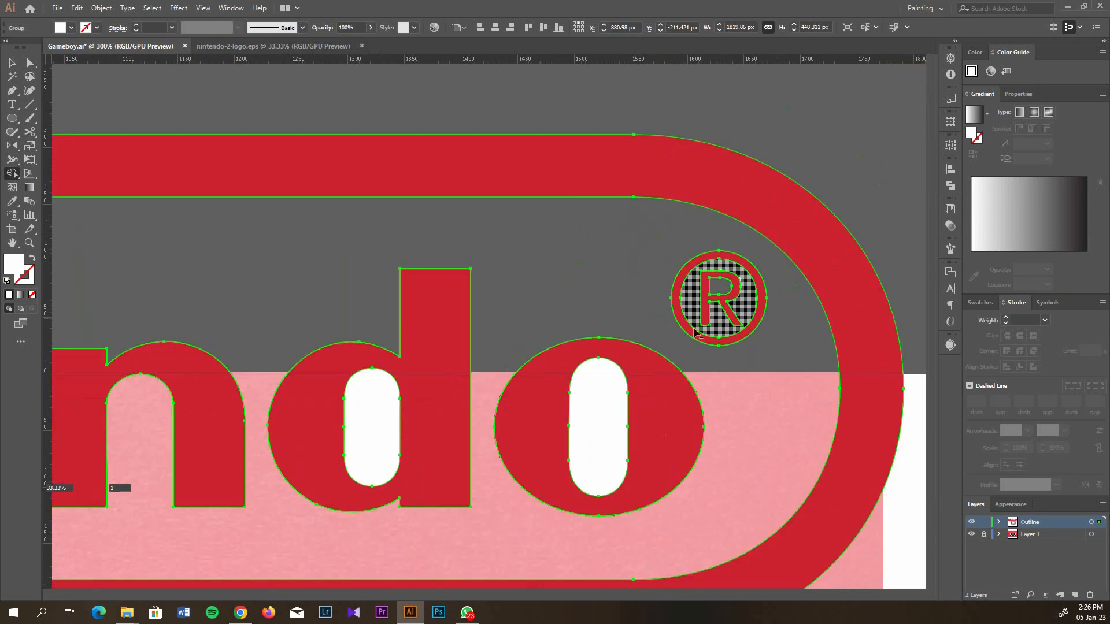
pyautogui.scroll(-3, 369, 421)
pyautogui.scroll(-2, 289, 400)
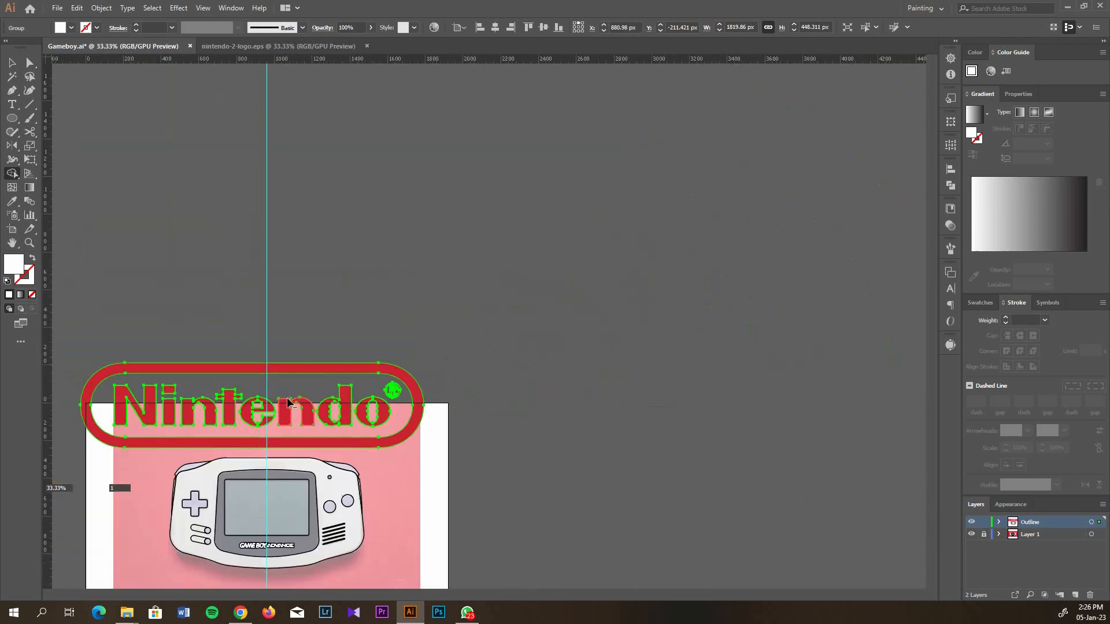
# Move the Nintendo logo down over the console and scale it down
pyautogui.click(12, 62)
pyautogui.scroll(-2, 148, 347)
pyautogui.scroll(2, 163, 369)
pyautogui.moveTo(474, 355); pyautogui.dragTo(488, 422)
pyautogui.moveTo(724, 425); pyautogui.dragTo(402, 364)
# Fit the Nintendo logo to about 136 by 34 px over the embossed logo above the screen
pyautogui.scroll(5, 402, 376)
pyautogui.moveTo(327, 183); pyautogui.dragTo(395, 412)
pyautogui.moveTo(473, 393); pyautogui.dragTo(489, 394)
pyautogui.hscroll(-3, 484, 395)
pyautogui.scroll(2, 483, 395)
pyautogui.scroll(-1, 506, 387)
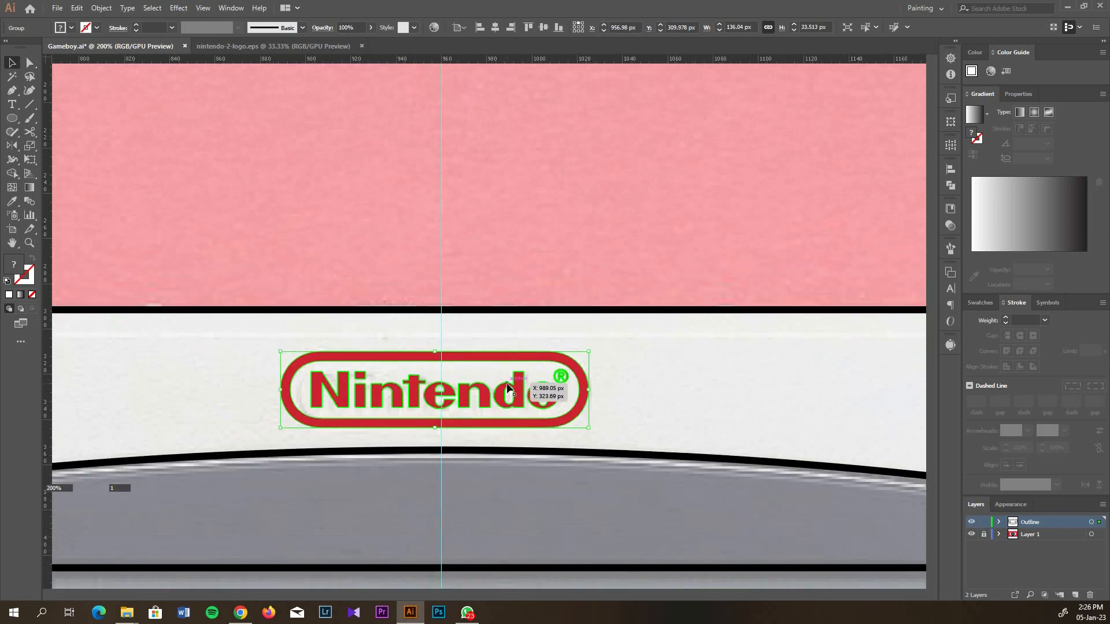
# Deselect the Nintendo logo and save the Gameboy.ai document
pyautogui.scroll(-4, 508, 387)
pyautogui.click(514, 376)
pyautogui.scroll(-1, 514, 376)
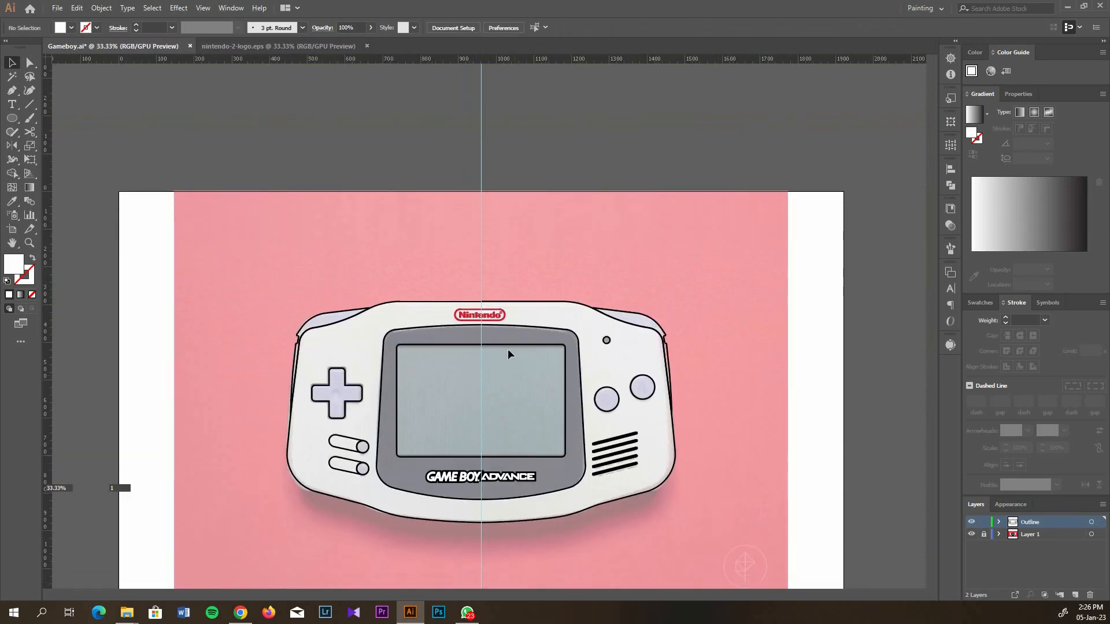
pyautogui.scroll(-2, 589, 324)
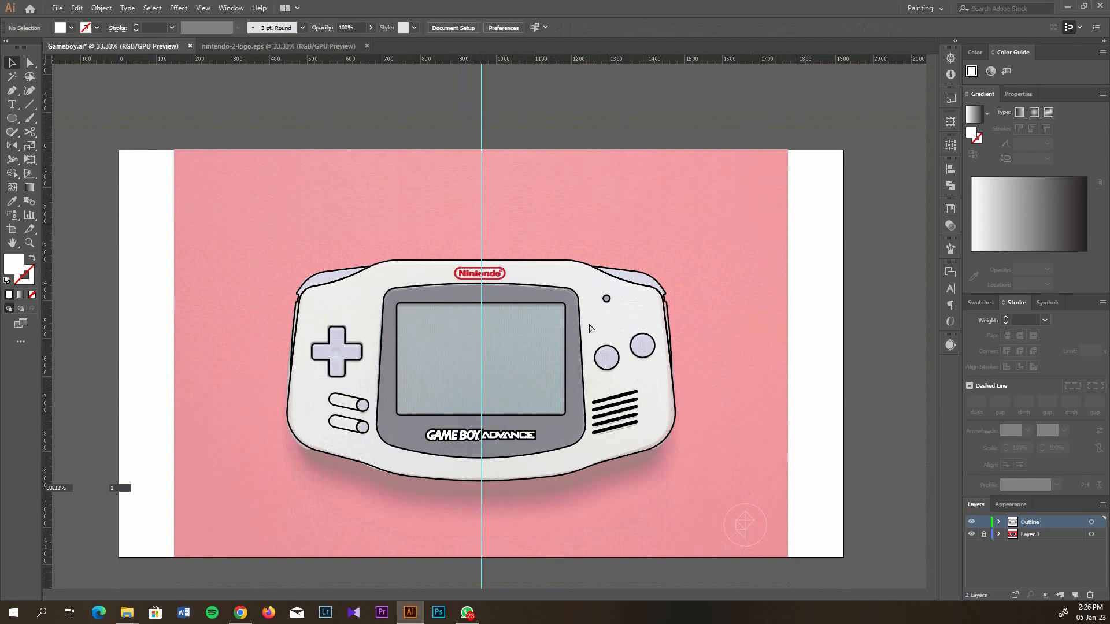
pyautogui.hotkey('ctrl', 's')
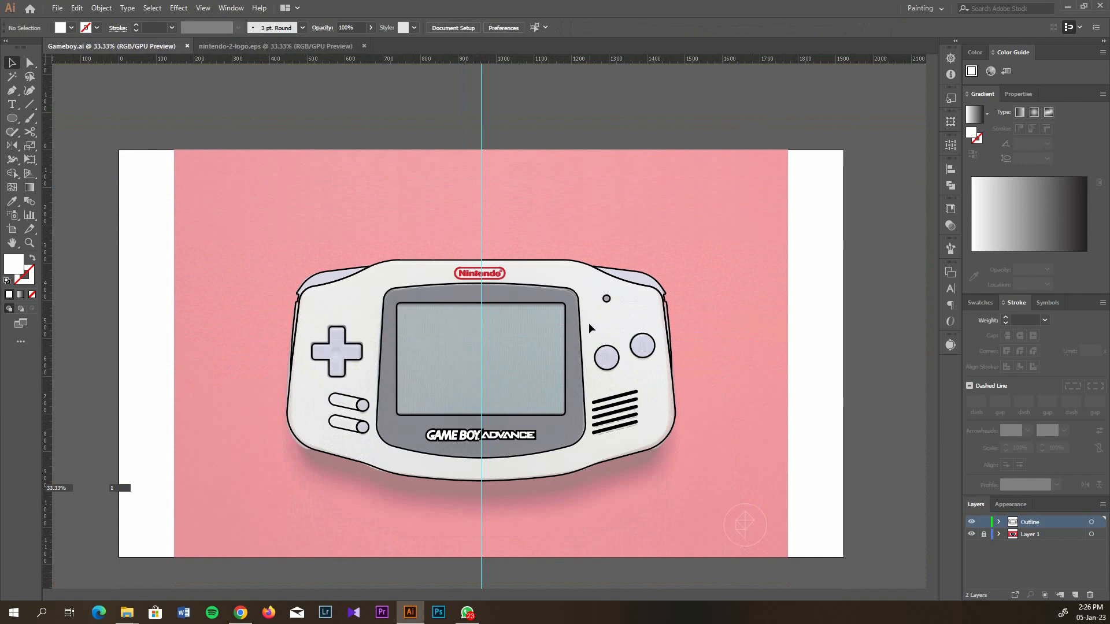
# Add the text START in Myriad Pro Regular at 12 pt above the START button
pyautogui.scroll(2, 326, 353)
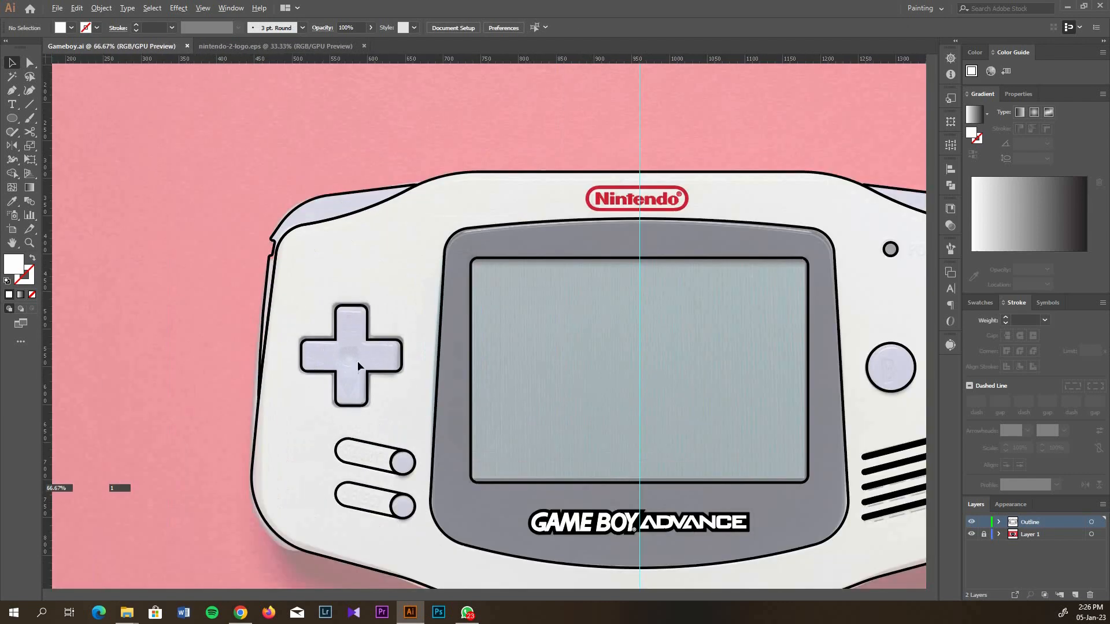
pyautogui.scroll(-1, 349, 356)
pyautogui.scroll(4, 364, 365)
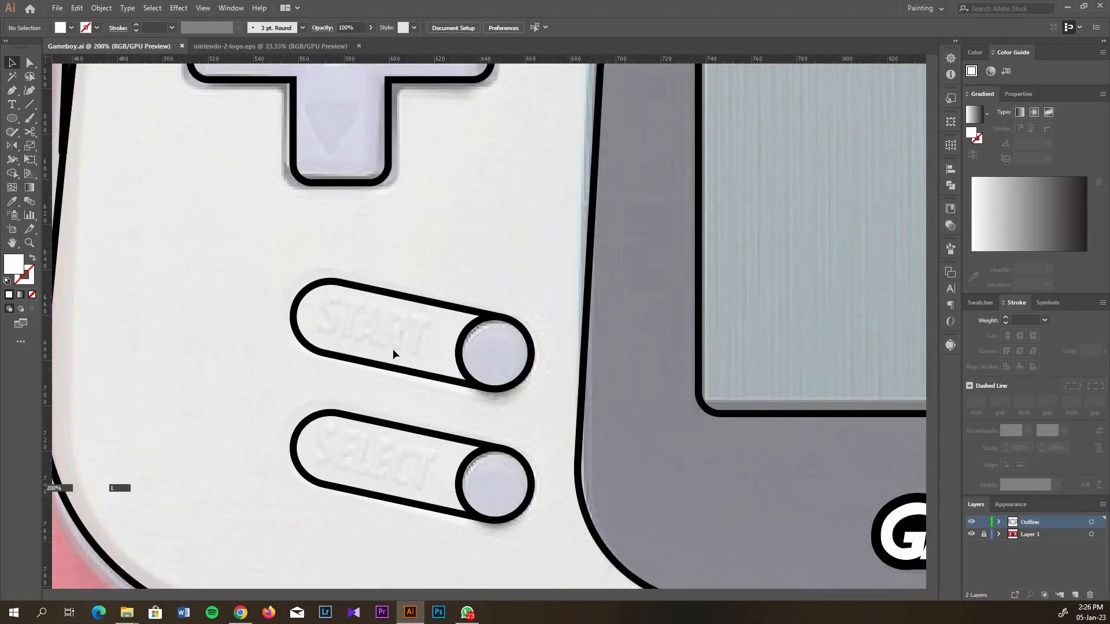
pyautogui.press('t')
pyautogui.click(484, 232)
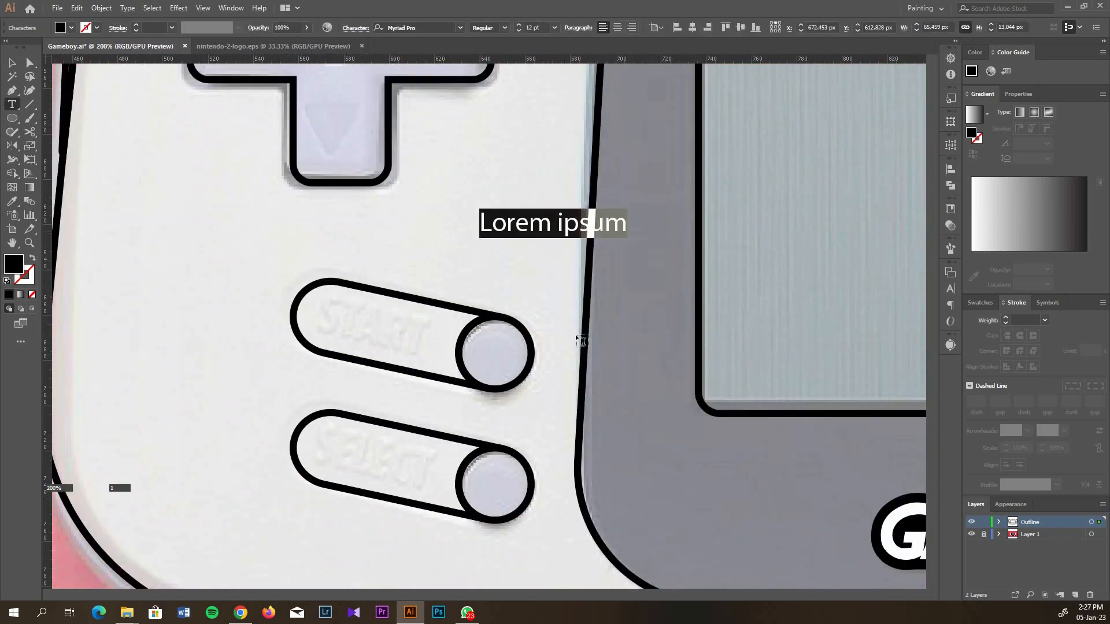
pyautogui.write('START')
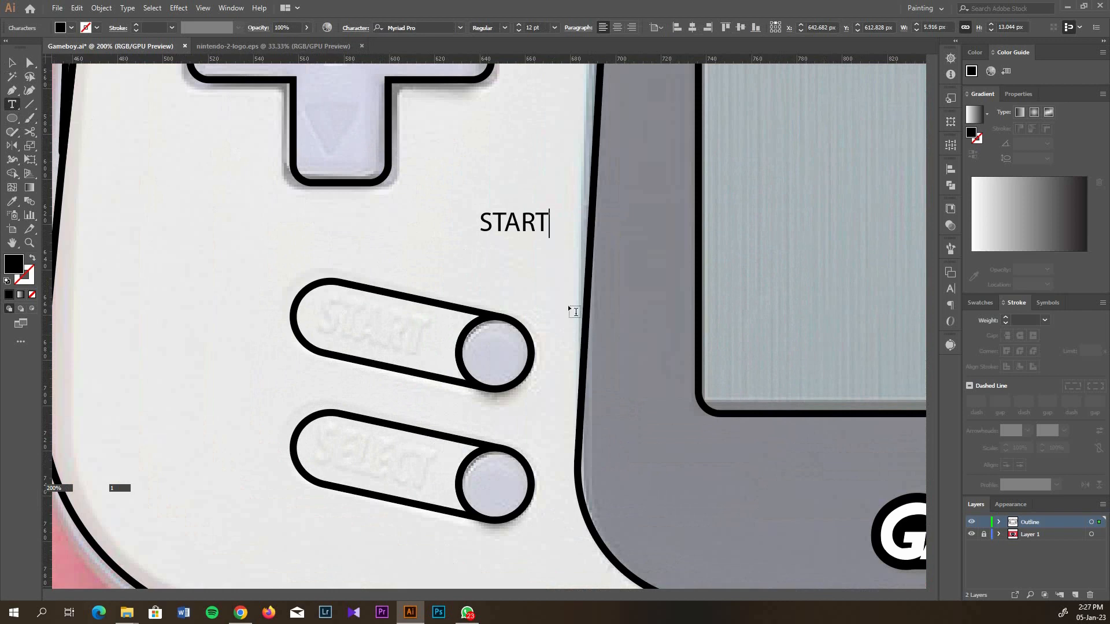
pyautogui.click(12, 62)
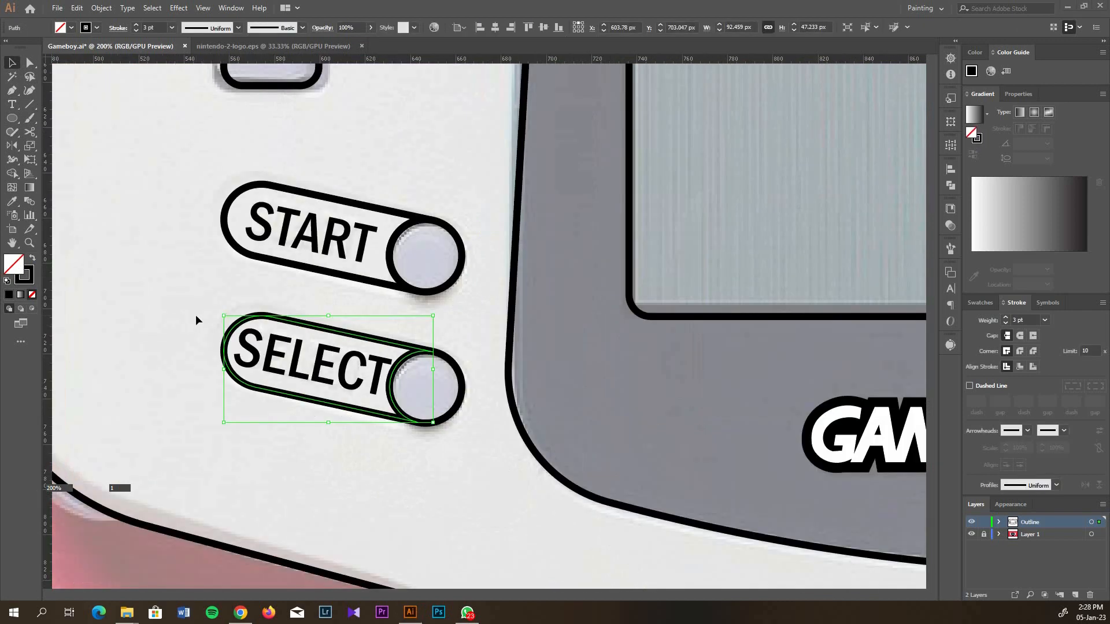
# Try widening the pill outline around the SELECT label at its far end from the round button, and undo it
pyautogui.click(205, 334)
pyautogui.click(225, 367)
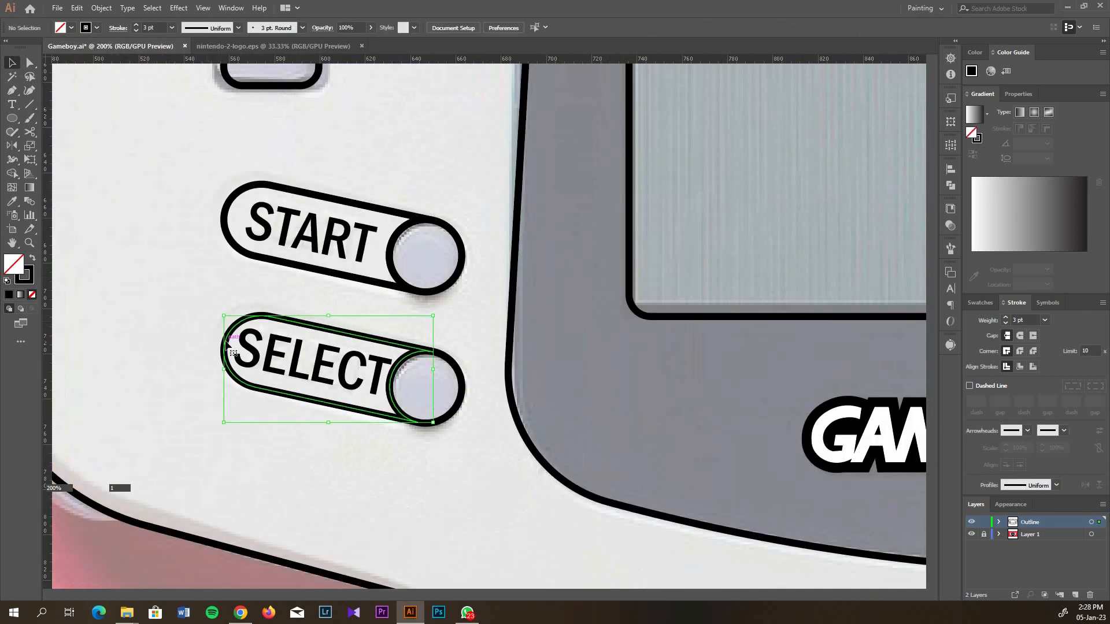
pyautogui.moveTo(225, 368); pyautogui.dragTo(212, 368)
pyautogui.click(477, 321)
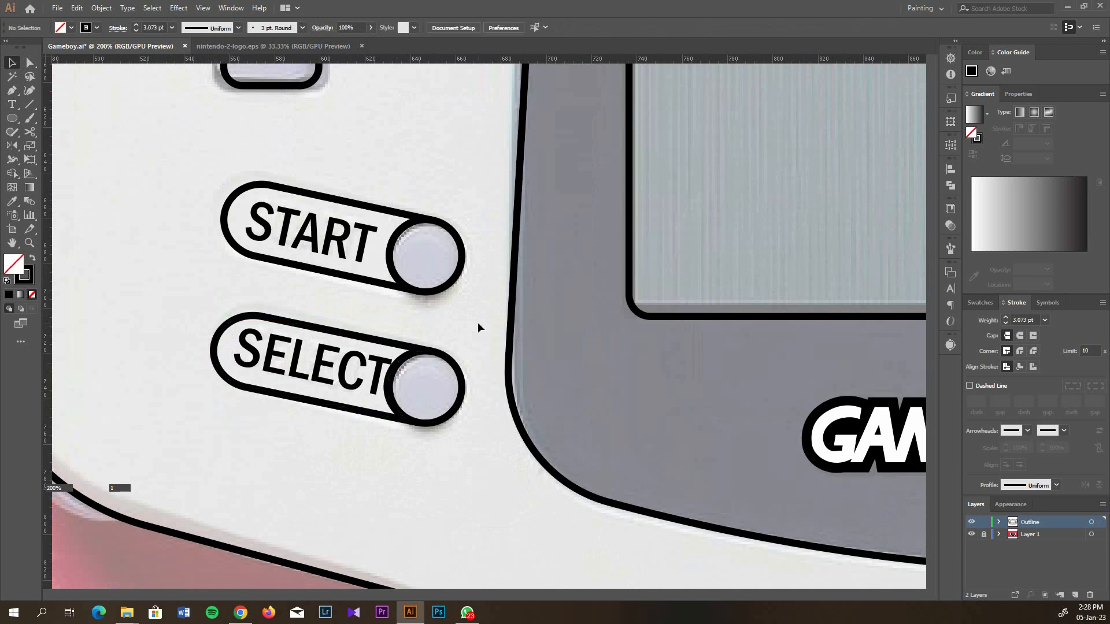
pyautogui.hotkey('ctrl', 'z')
# Scale the SELECT label down to about 23.68 pt so it fits inside its pill outline
pyautogui.click(276, 351)
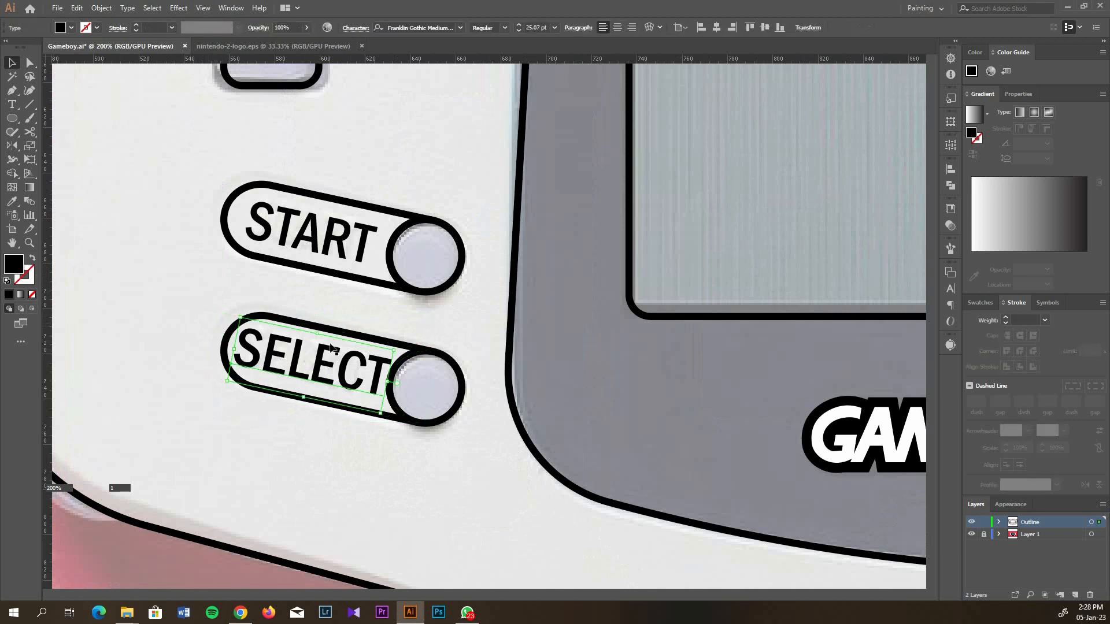
pyautogui.moveTo(399, 350); pyautogui.dragTo(393, 349)
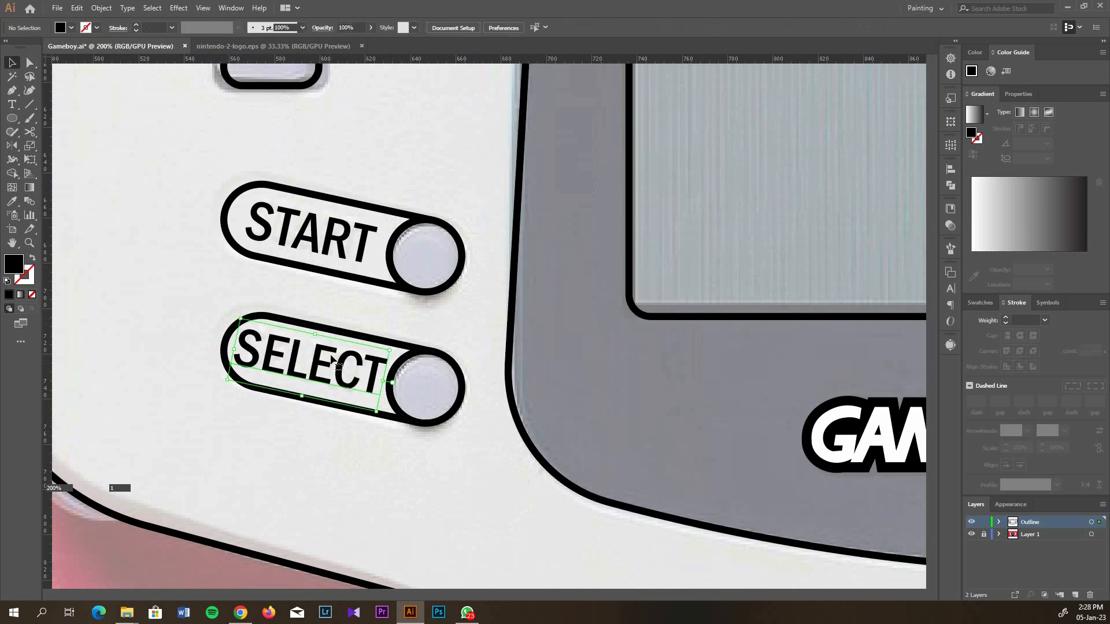
pyautogui.click(368, 311)
pyautogui.scroll(-3, 368, 306)
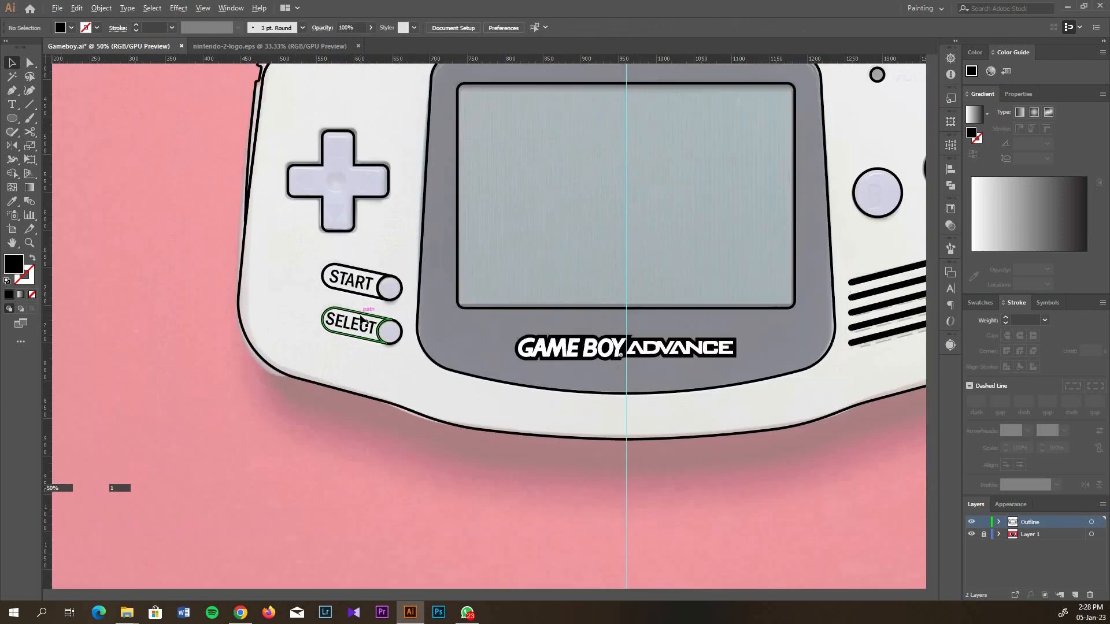
pyautogui.scroll(2, 359, 314)
pyautogui.click(350, 331)
pyautogui.scroll(2, 353, 328)
pyautogui.moveTo(208, 321); pyautogui.dragTo(217, 324)
pyautogui.click(366, 245)
# Copy the SELECT label to the area below the embossed POWER marking and set its rotation to 0°
pyautogui.scroll(-7, 358, 245)
pyautogui.moveTo(324, 258); pyautogui.dragTo(544, 175)
pyautogui.scroll(6, 542, 157)
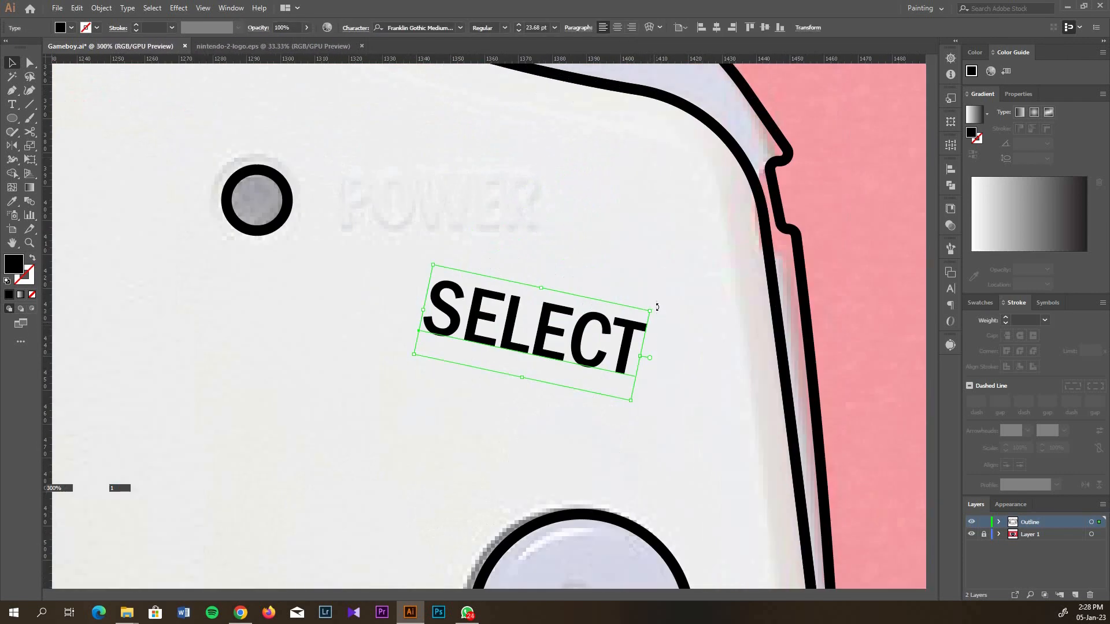
pyautogui.click(1017, 93)
pyautogui.click(1021, 175)
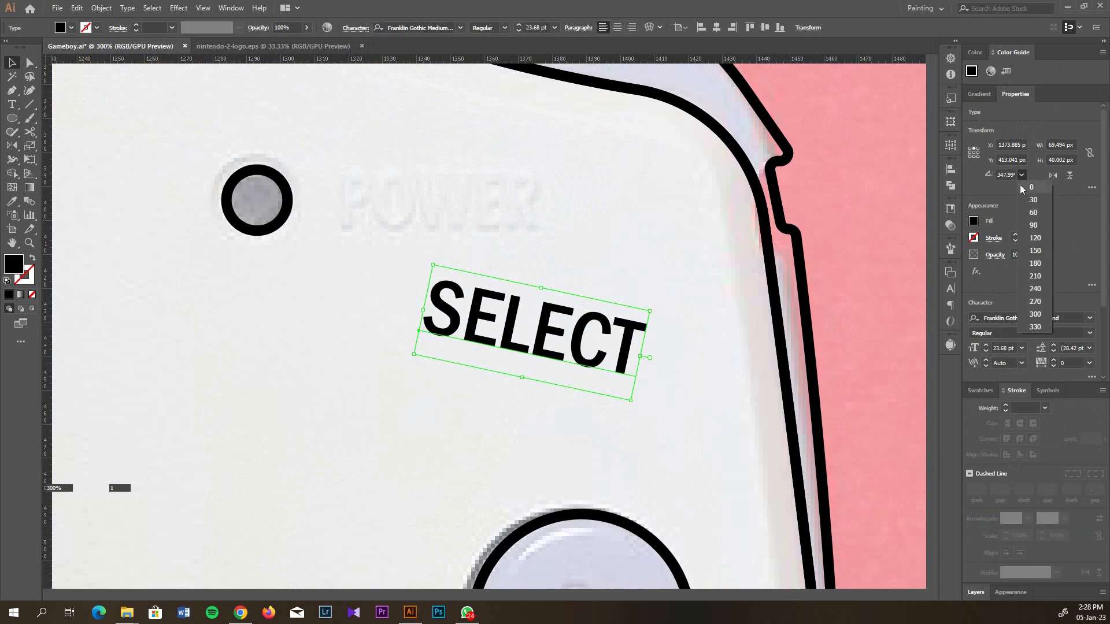
pyautogui.click(1021, 185)
# Change the copied label's text to POWER and place it over the embossed marking beside the LED
pyautogui.click(693, 223)
pyautogui.tripleClick(522, 319)
pyautogui.write('POWER')
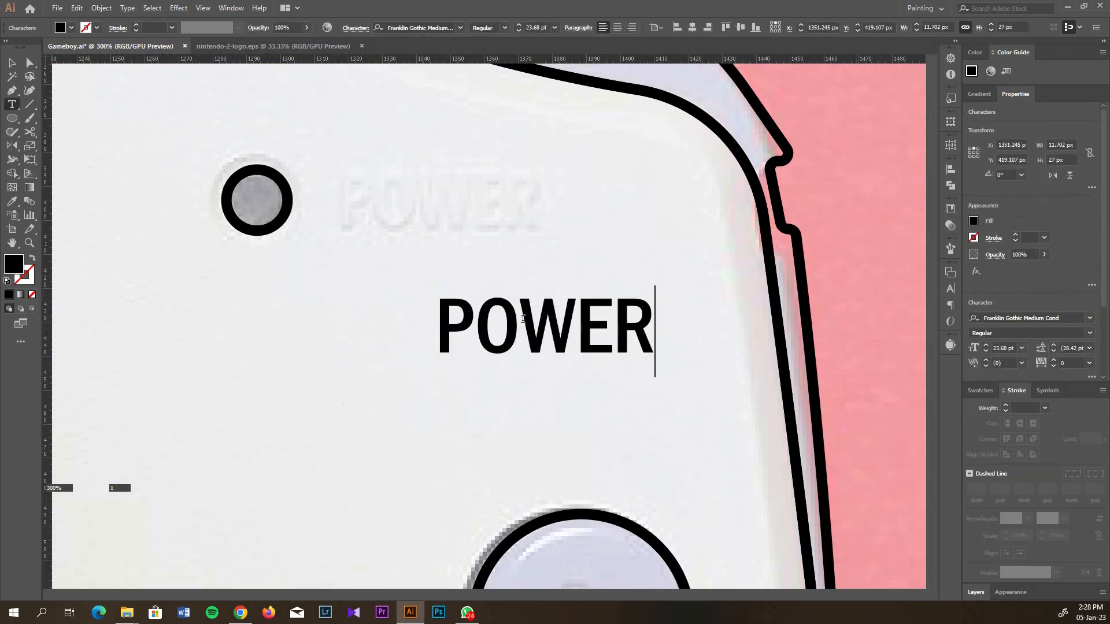
pyautogui.press('Escape')
pyautogui.click(329, 215)
pyautogui.moveTo(485, 316); pyautogui.dragTo(387, 190)
pyautogui.click(573, 280)
# Duplicate the POWER label near the two round buttons and change the copies' text to B and A
pyautogui.scroll(-3, 574, 279)
pyautogui.scroll(-3, 572, 279)
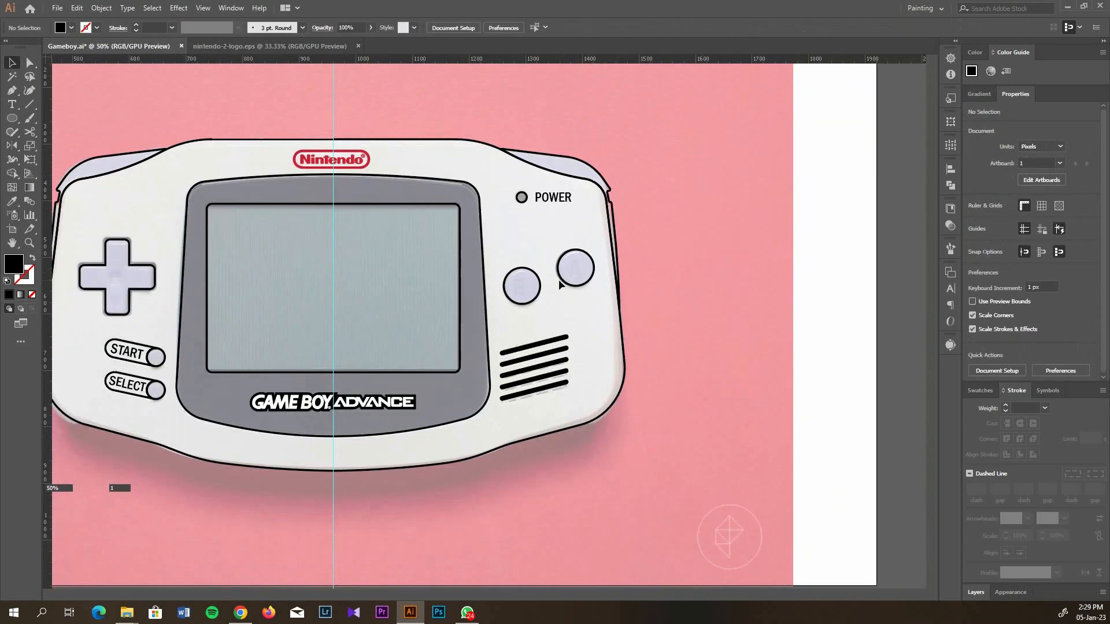
pyautogui.scroll(2, 533, 262)
pyautogui.moveTo(550, 140); pyautogui.dragTo(616, 277)
pyautogui.doubleClick(522, 245)
pyautogui.write('B')
pyautogui.press('Escape')
pyautogui.doubleClick(616, 277)
pyautogui.write('A')
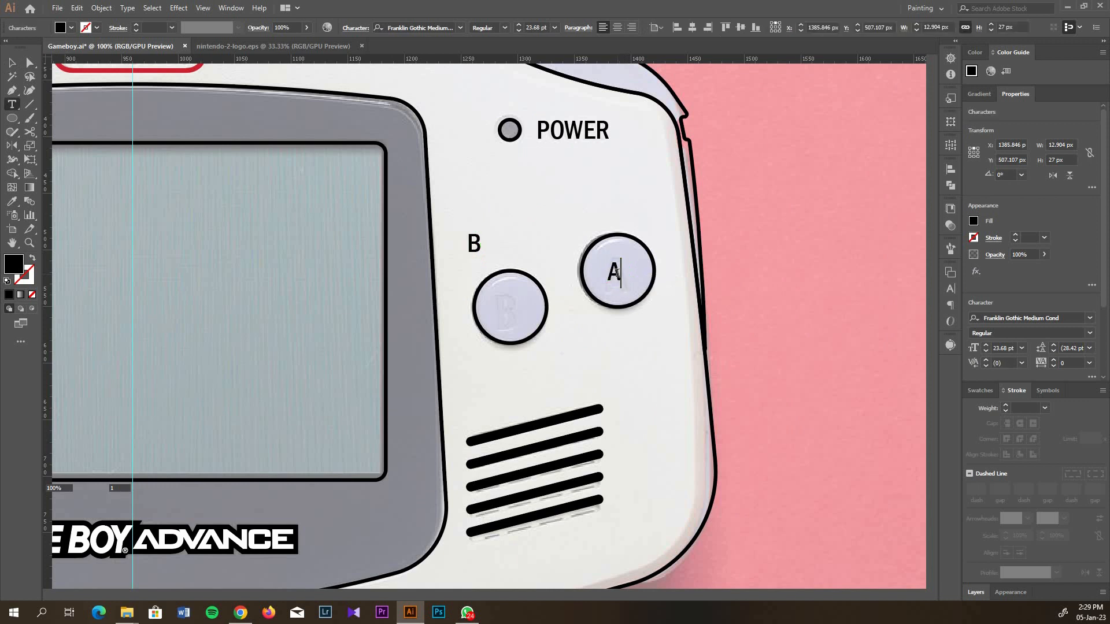
pyautogui.press('Escape')
# Select the B and A labels together and enlarge them to about 43.45 pt
pyautogui.moveTo(464, 248); pyautogui.dragTo(675, 345)
pyautogui.scroll(2, 637, 283)
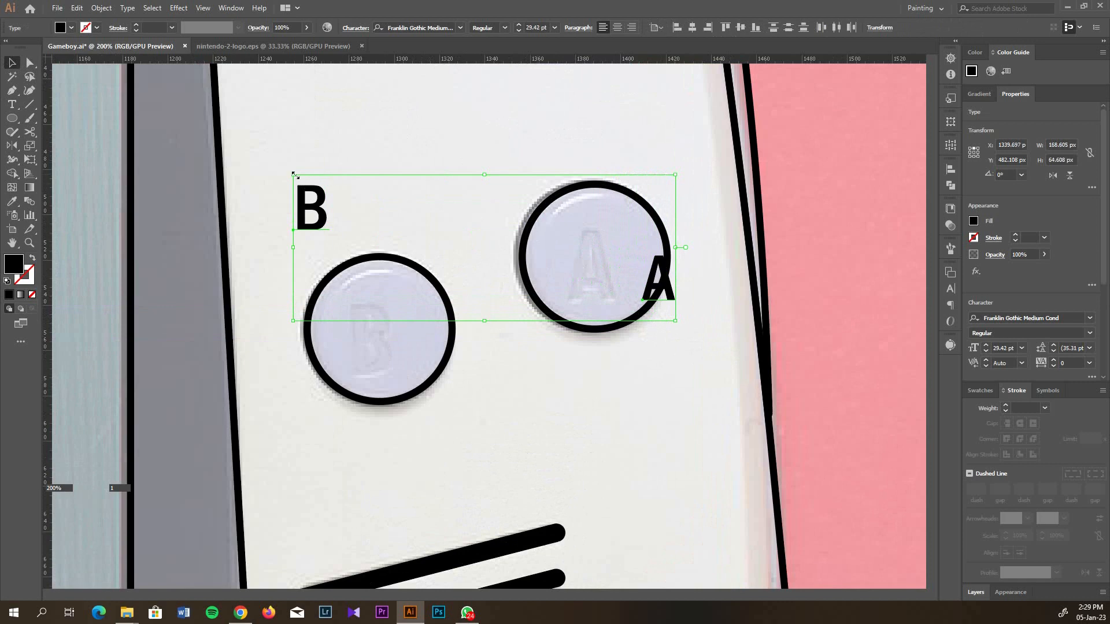
pyautogui.moveTo(295, 175); pyautogui.dragTo(111, 75)
pyautogui.scroll(6, 153, 143)
pyautogui.scroll(-3, 634, 408)
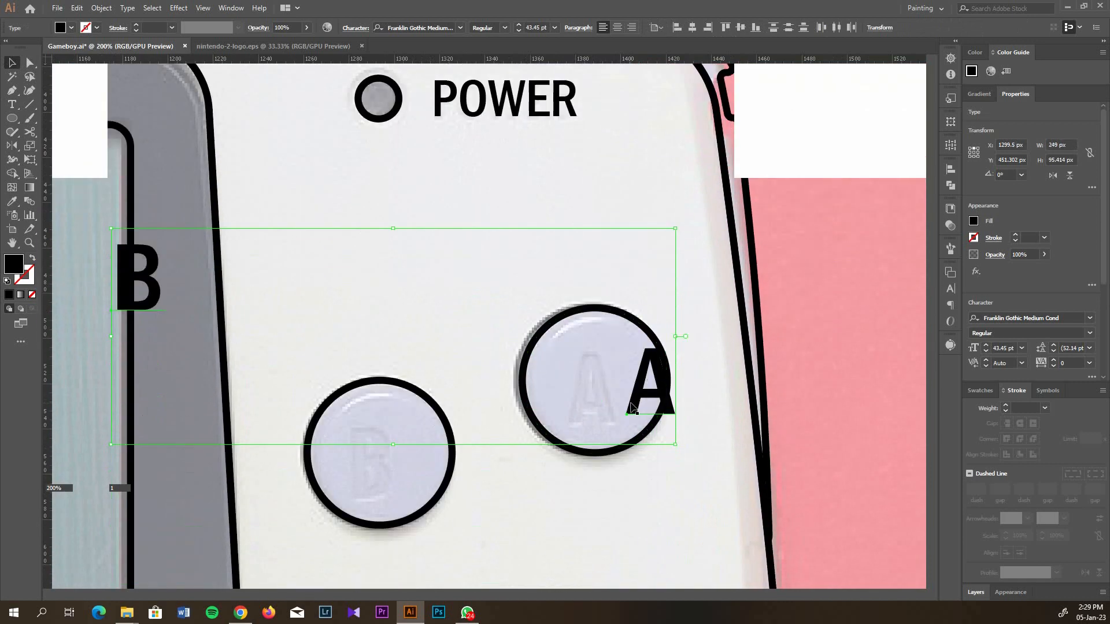
# Move the B label onto the embossed letter of the B button
pyautogui.click(185, 268)
pyautogui.moveTo(141, 278); pyautogui.dragTo(373, 461)
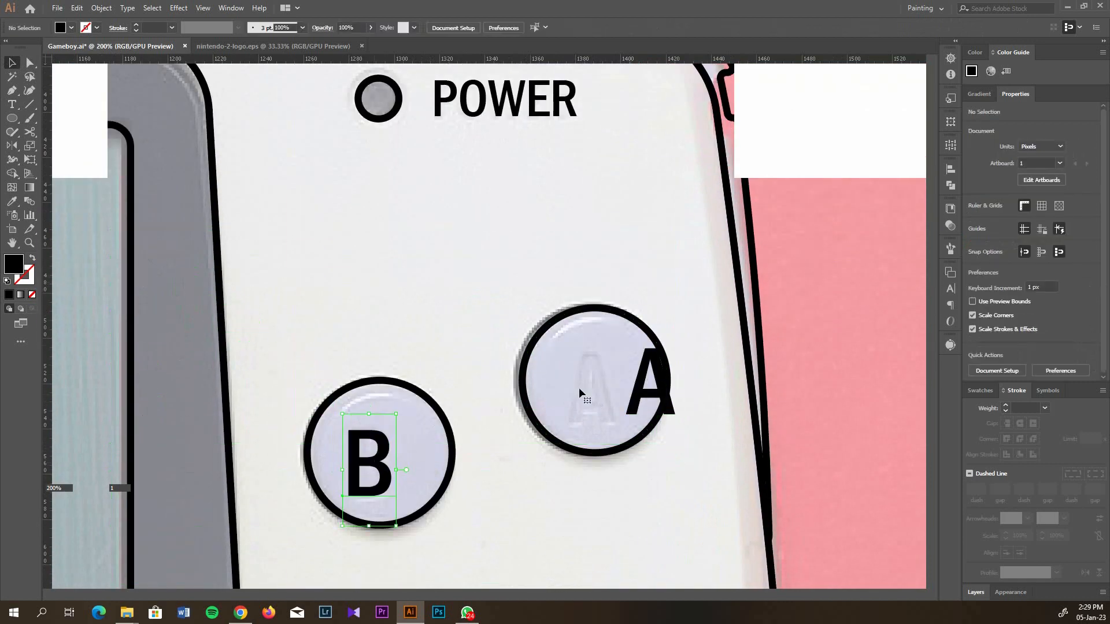
# Move the A label onto the embossed letter of the A button and save the document
pyautogui.moveTo(643, 386); pyautogui.dragTo(578, 395)
pyautogui.click(395, 267)
pyautogui.scroll(-3, 394, 267)
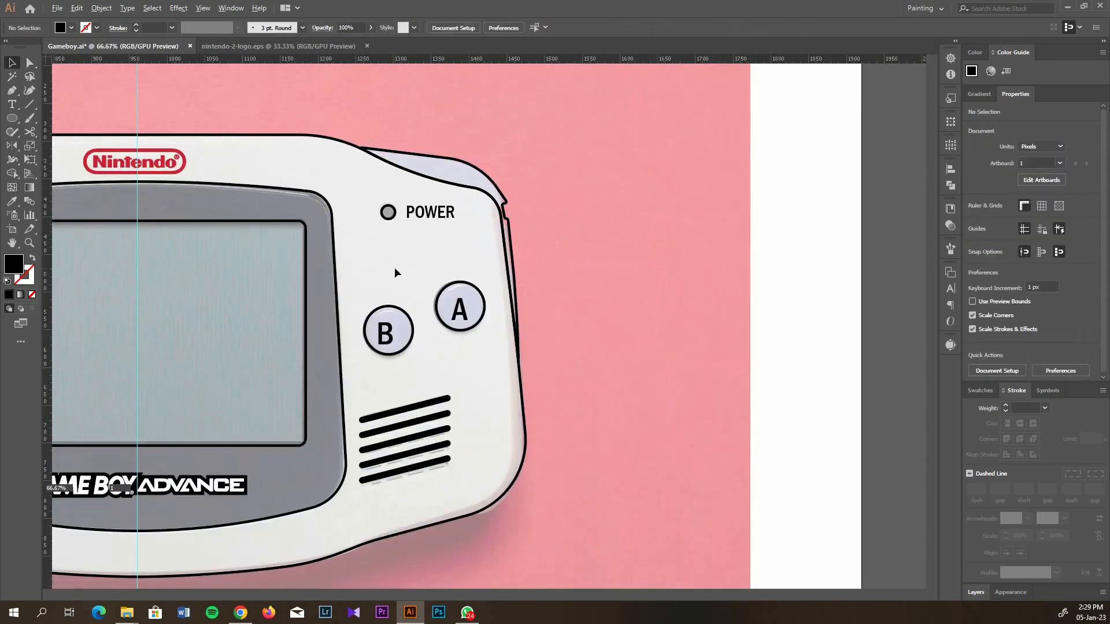
pyautogui.scroll(-1, 394, 267)
pyautogui.hscroll(-5, 394, 267)
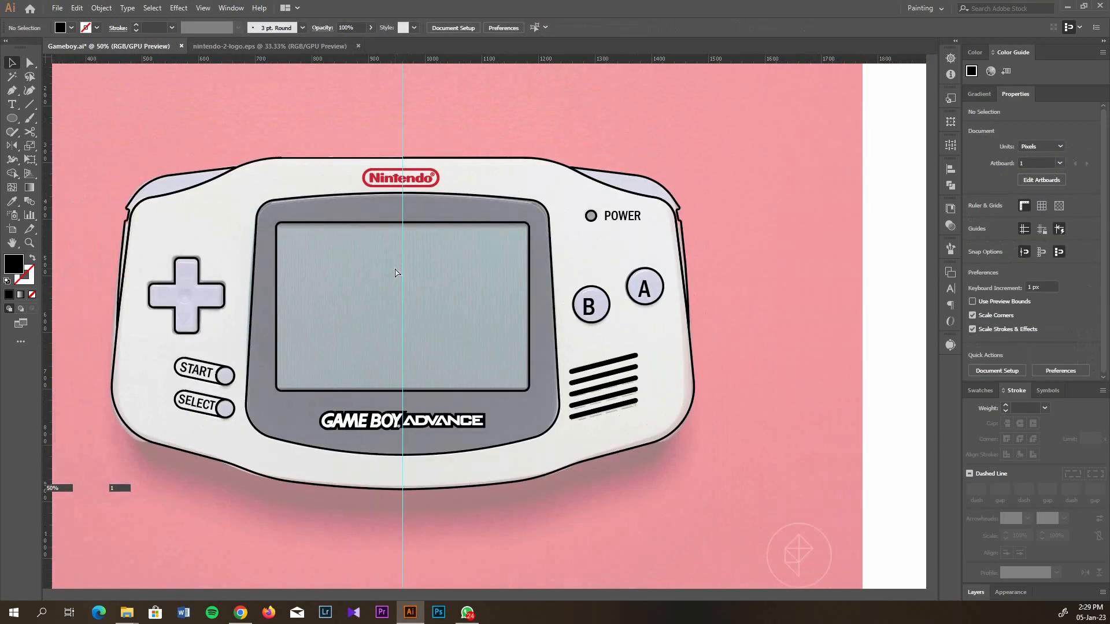
pyautogui.hotkey('ctrl', 's')
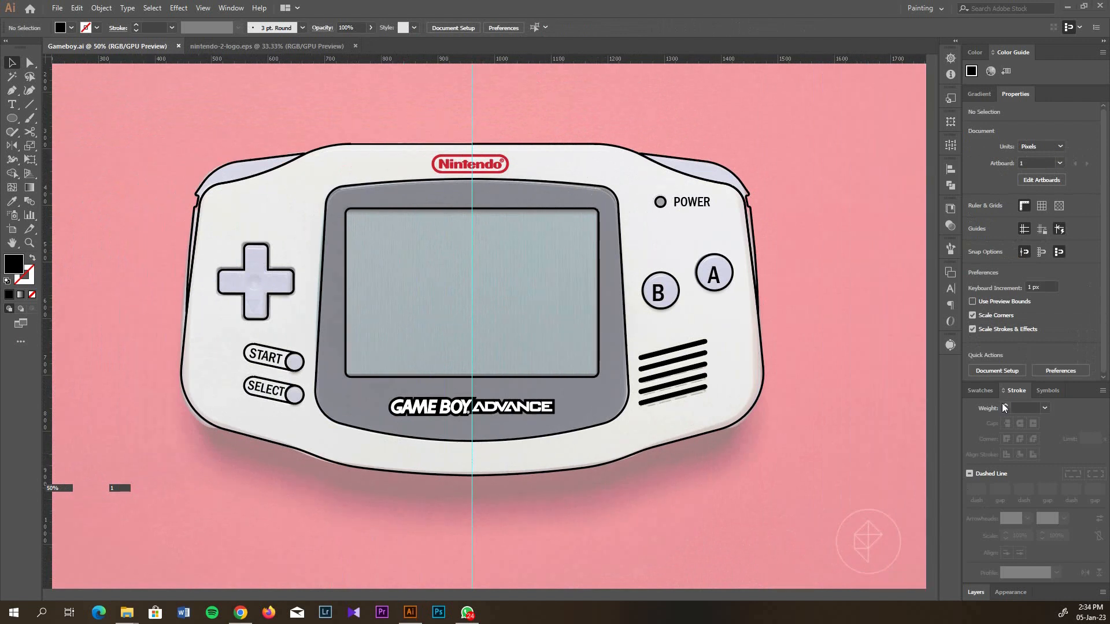
# Create a new layer named Color between the Outline layer and Layer 1
pyautogui.click(974, 592)
pyautogui.hotkey('ctrl', 'l')
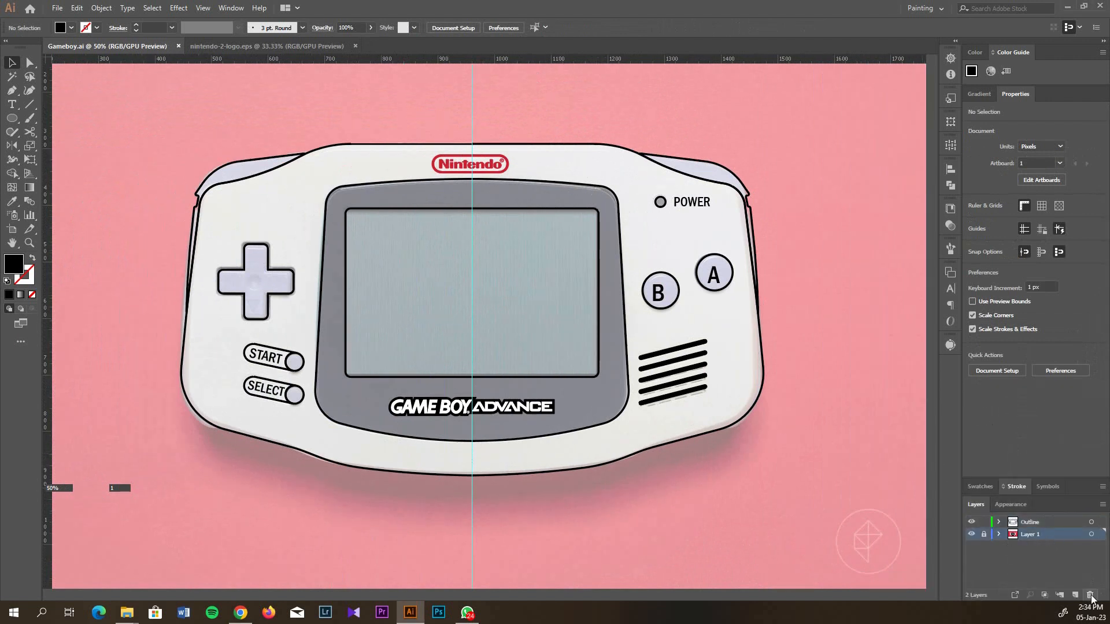
pyautogui.doubleClick(1063, 533)
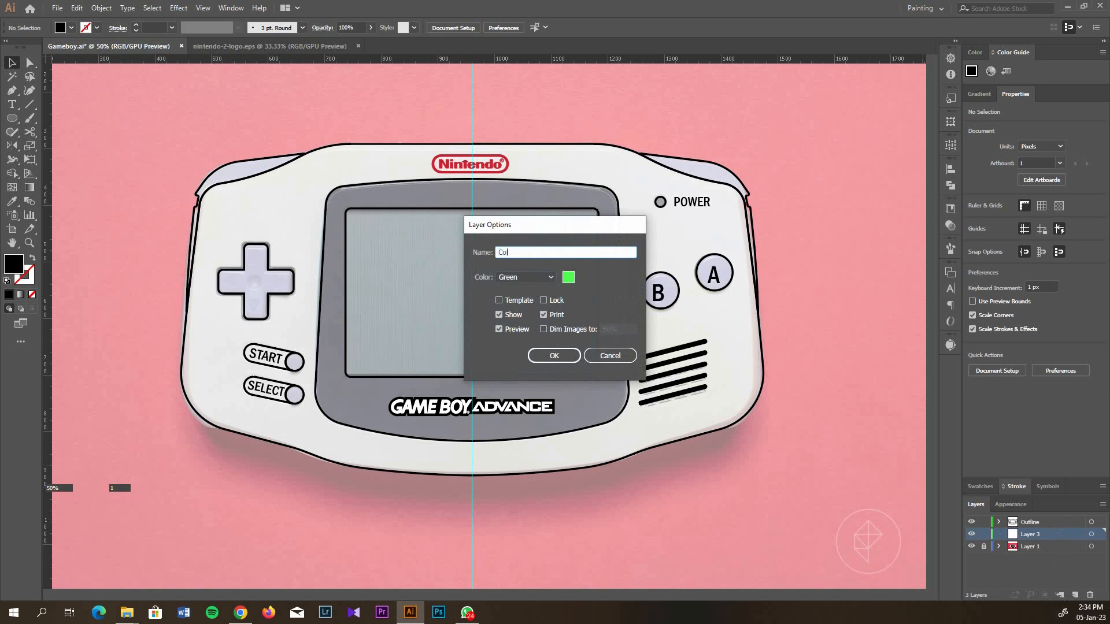
pyautogui.click(555, 356)
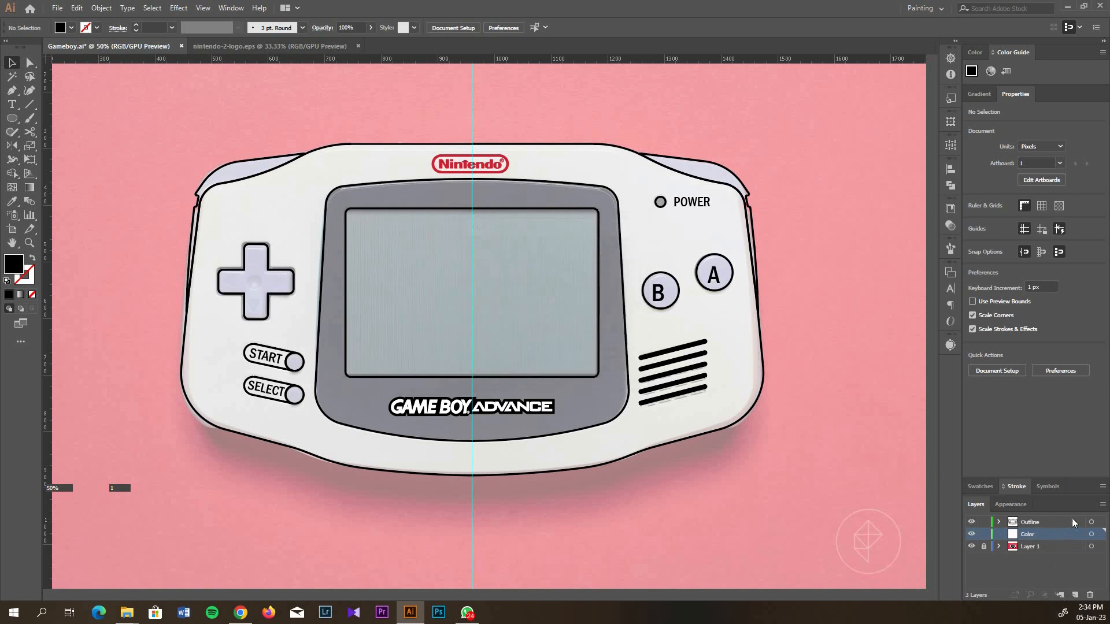
# Copy all artwork from the Outline layer to the Color layer, then lock and hide the Outline layer
pyautogui.click(1097, 524)
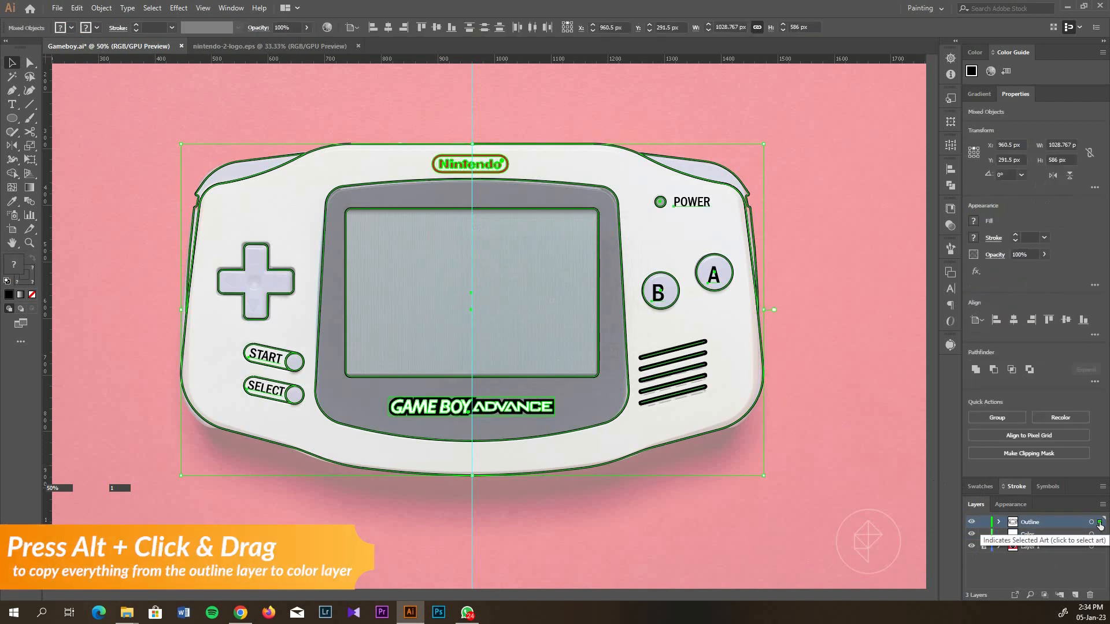
pyautogui.moveTo(1100, 538); pyautogui.dragTo(1099, 535)
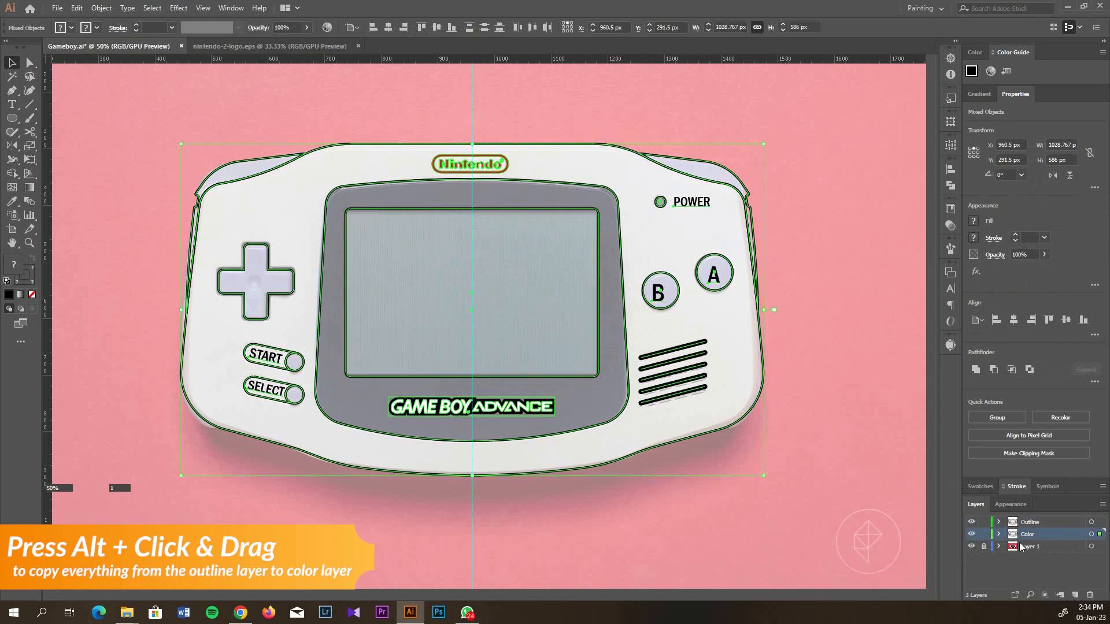
pyautogui.click(982, 522)
pyautogui.click(971, 522)
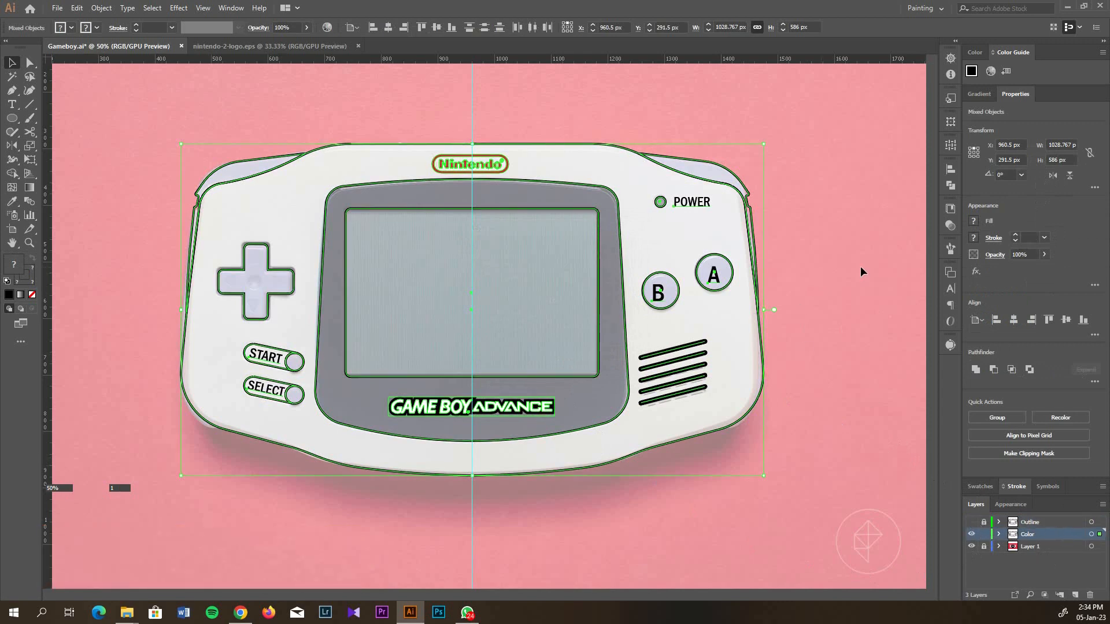
pyautogui.click(860, 272)
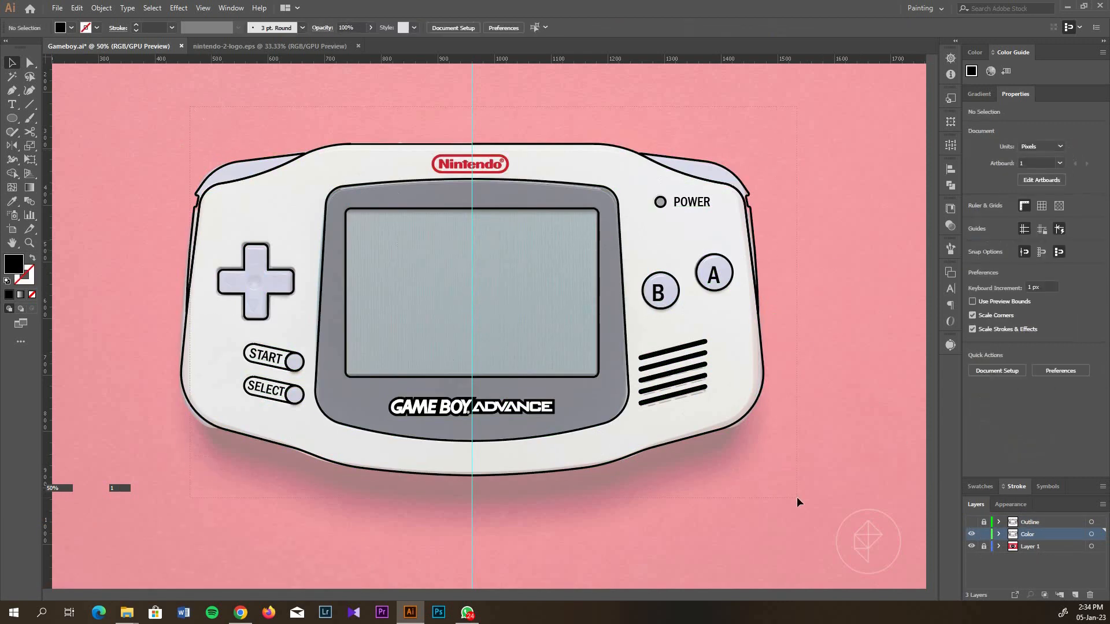
# Delete the Nintendo and Game Boy Advance logos, the START and SELECT labels and their pill outlines from the Color layer
pyautogui.moveTo(489, 164); pyautogui.dragTo(520, 408)
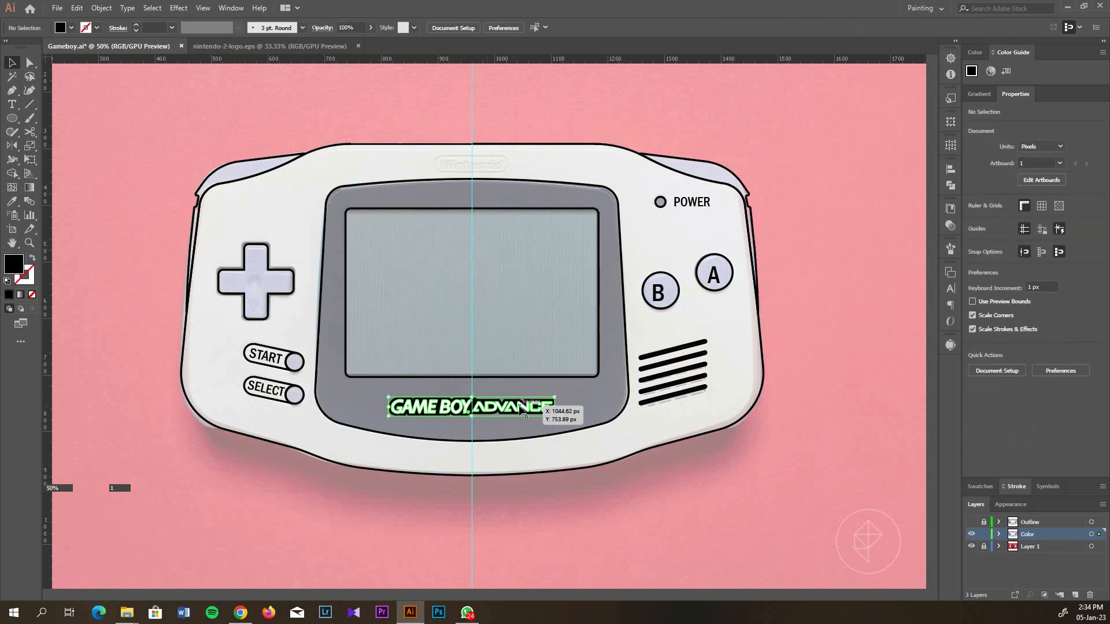
pyautogui.press('Delete')
pyautogui.click(276, 361)
pyautogui.press('Delete')
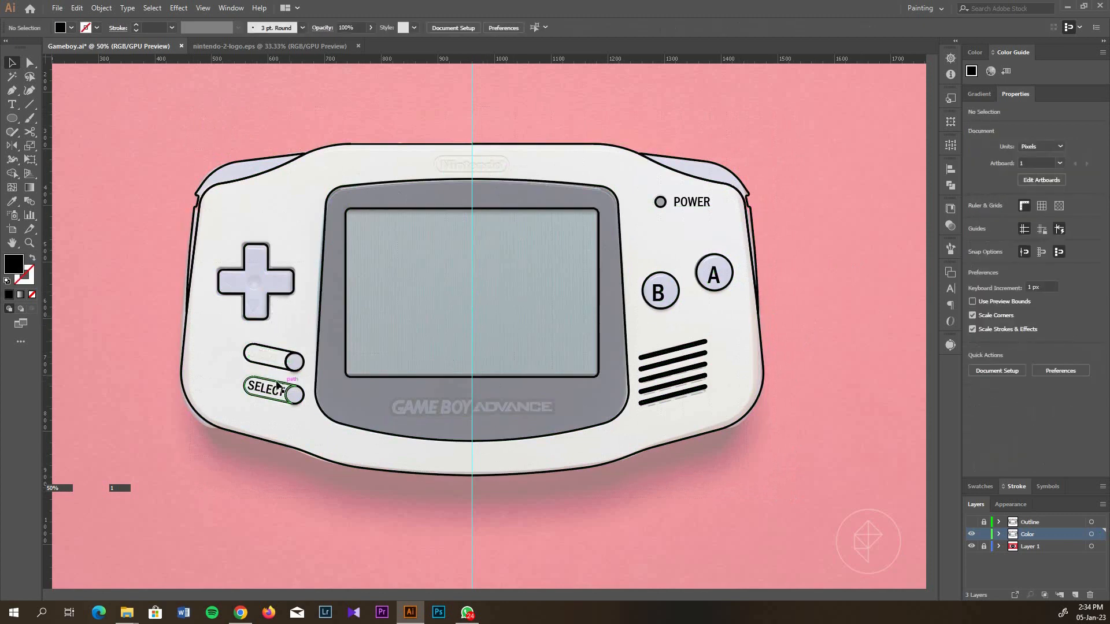
pyautogui.click(270, 368)
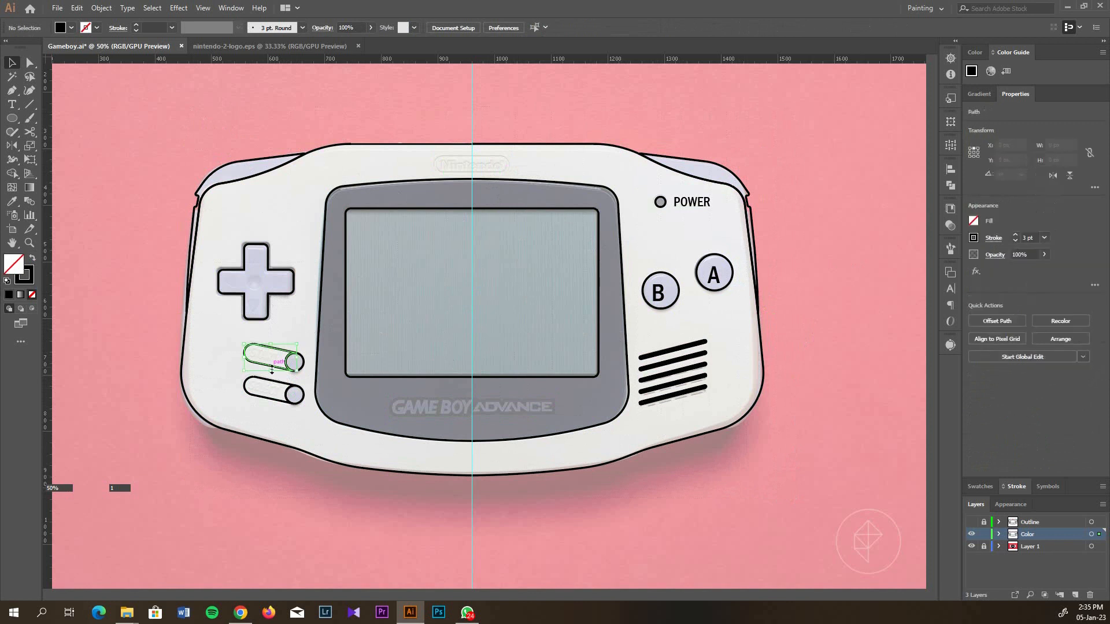
pyautogui.press('Delete')
pyautogui.click(268, 380)
pyautogui.press('Delete')
# Delete the B, A and POWER labels and the speaker lines from the Color layer
pyautogui.click(670, 292)
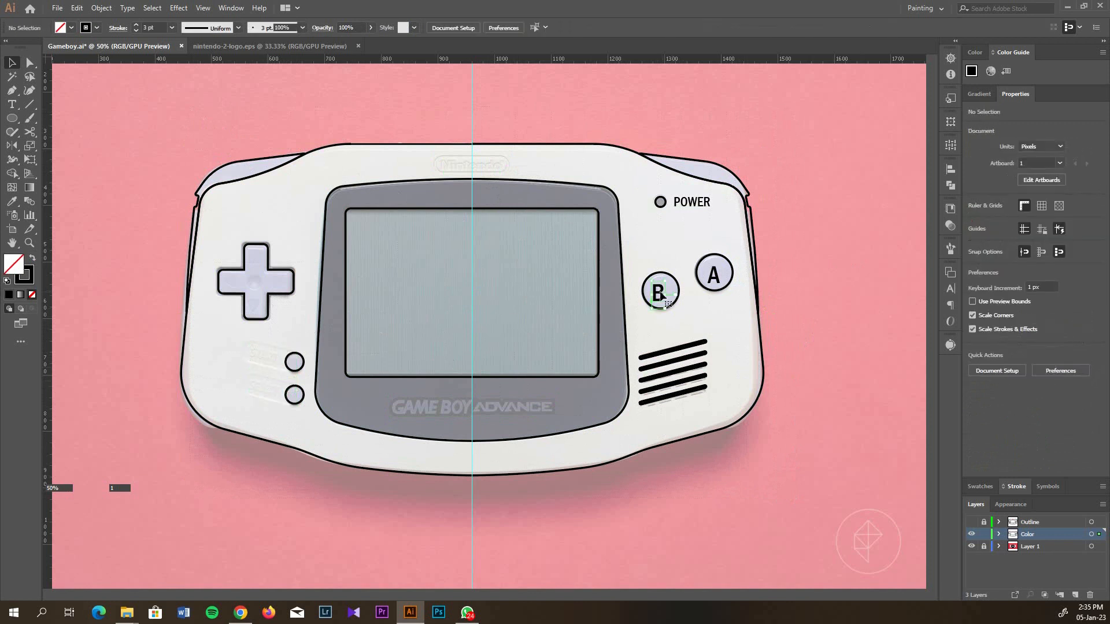
pyautogui.press('Delete')
pyautogui.click(712, 274)
pyautogui.press('Delete')
pyautogui.click(721, 212)
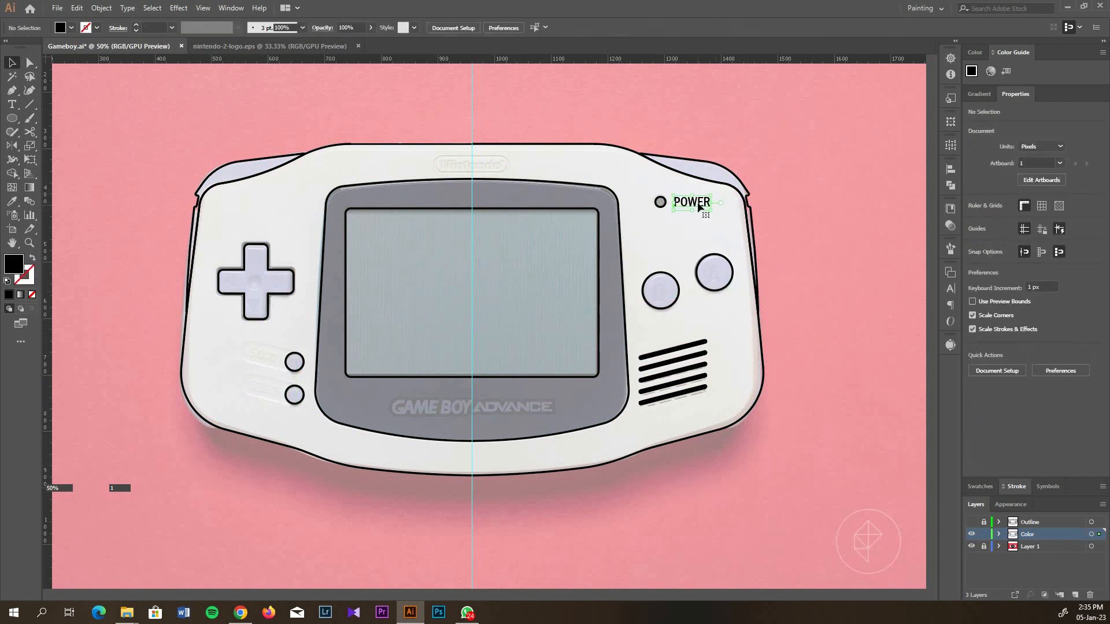
pyautogui.press('Delete')
pyautogui.moveTo(701, 313); pyautogui.dragTo(702, 411)
pyautogui.press('Delete')
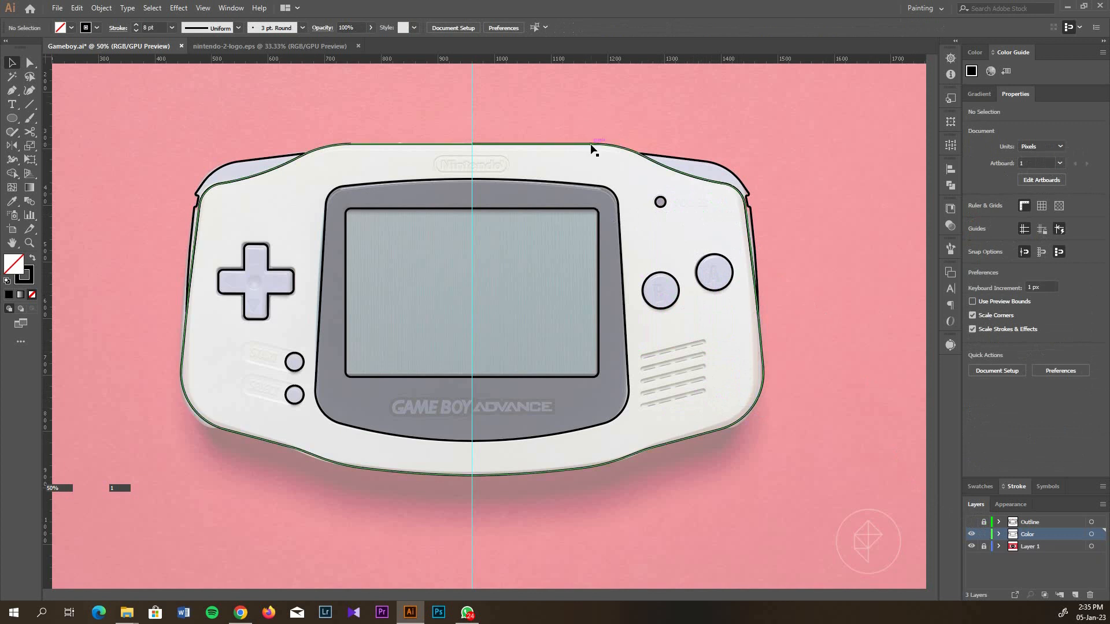
# Turn off image dimming for Layer 1 so the reference photo shows its full colors
pyautogui.doubleClick(1058, 546)
pyautogui.click(573, 330)
pyautogui.click(554, 355)
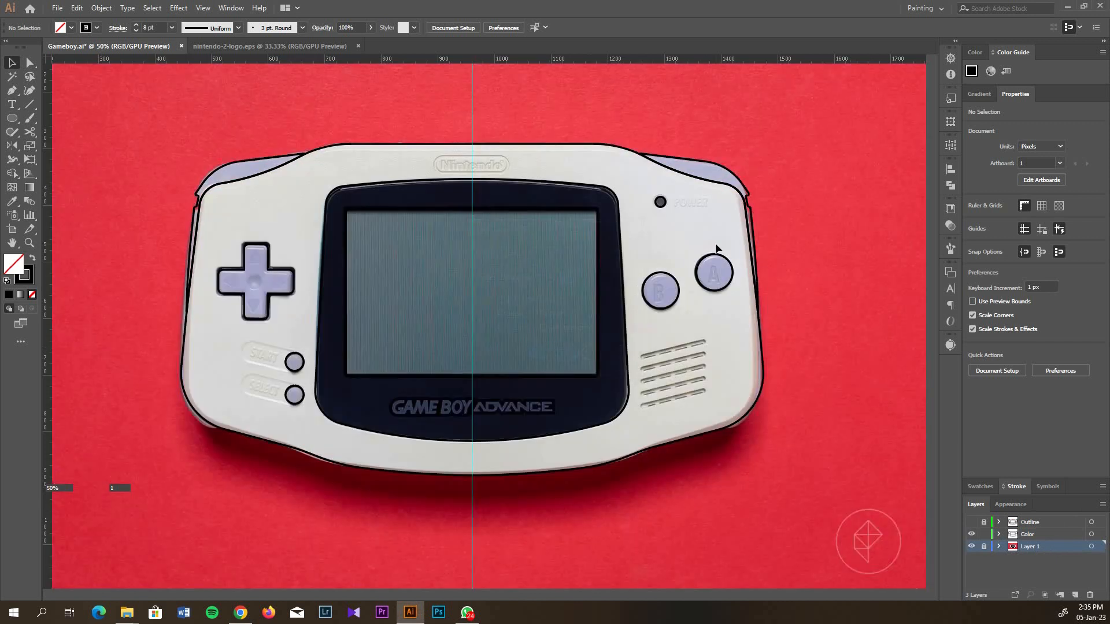
# Fill the console's body shape with the light grey sampled from the photo's casing
pyautogui.click(760, 186)
pyautogui.press('i')
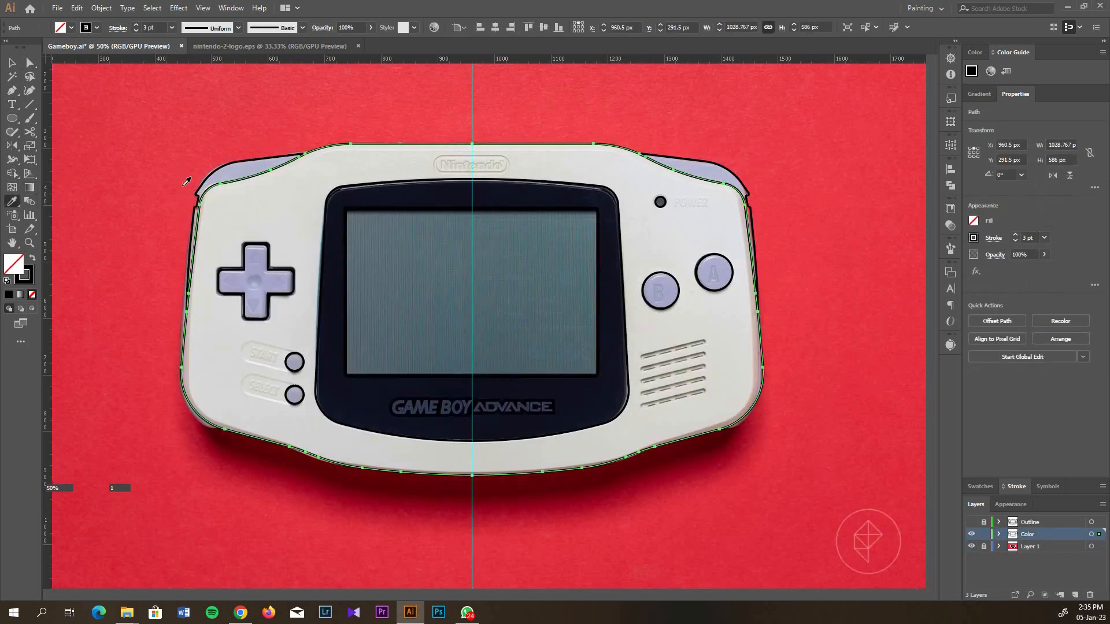
pyautogui.click(677, 232)
pyautogui.press('v')
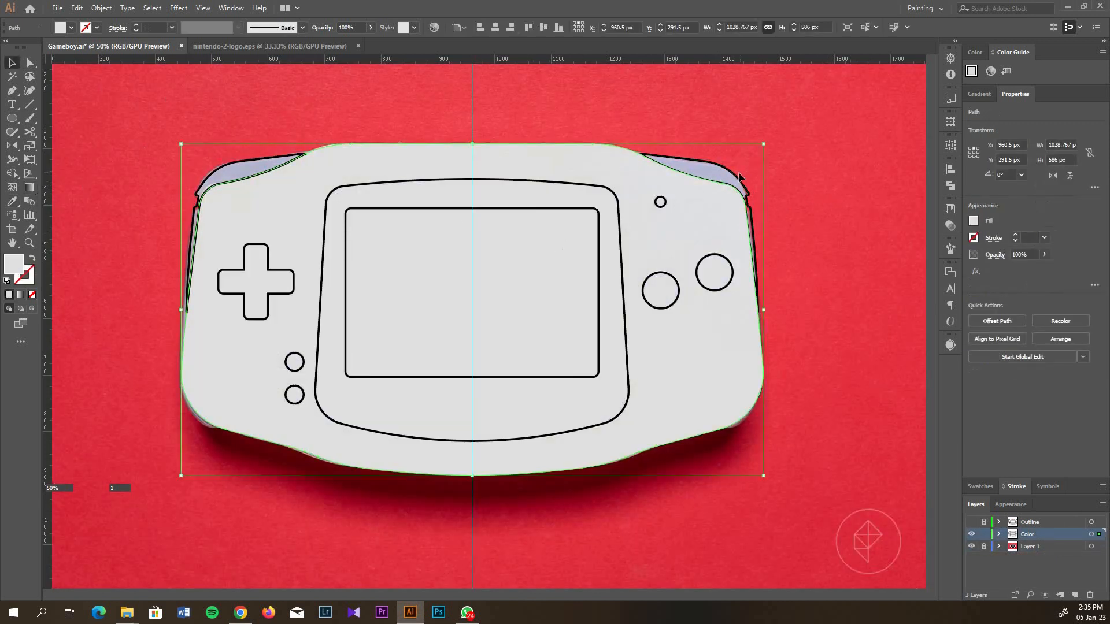
# Select both shoulder-button shapes and fill them with the lilac sampled from the photo's shoulder button
pyautogui.click(734, 173)
pyautogui.keyDown('shift'); pyautogui.click(248, 166); pyautogui.keyUp('shift')
pyautogui.press('i')
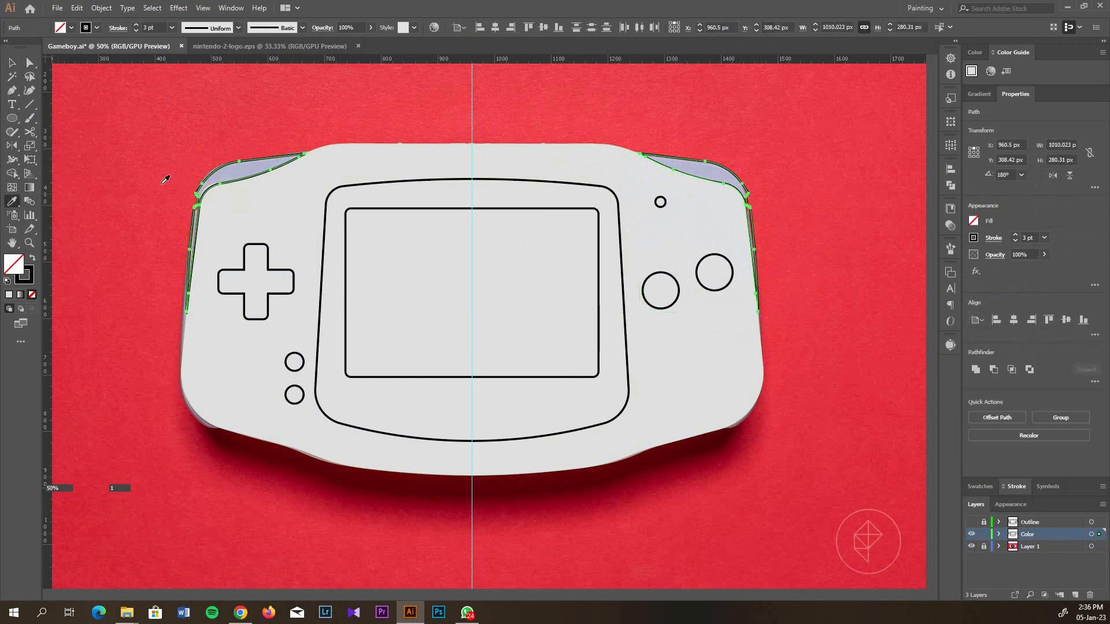
pyautogui.click(254, 168)
pyautogui.press('v')
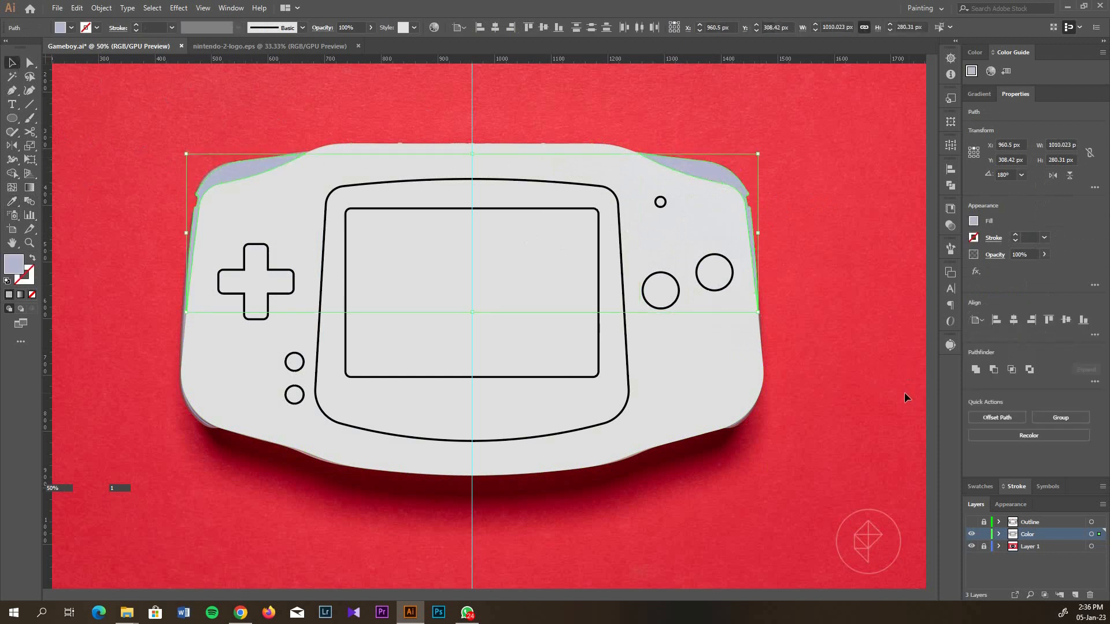
pyautogui.click(823, 355)
# Switch to the outline view and fill the screen's bezel shape with the dark navy sampled from the photo
pyautogui.hotkey('ctrl', 'y')
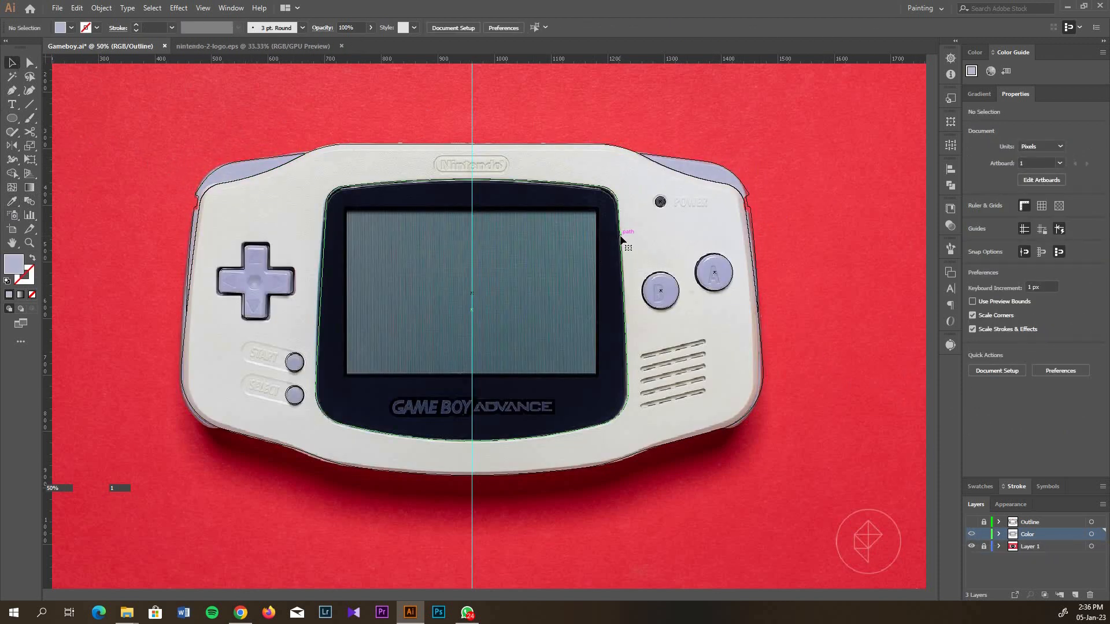
pyautogui.click(622, 238)
pyautogui.press('i')
pyautogui.click(620, 236)
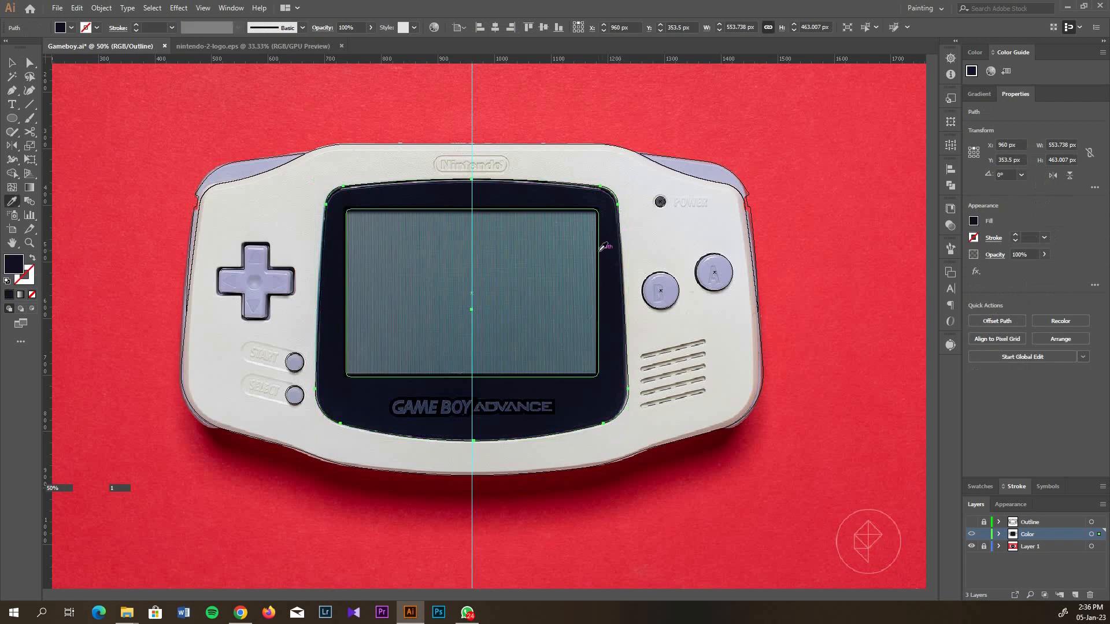
pyautogui.click(13, 63)
# Fill the inner screen rectangle with the blue-grey sampled from the photo's display
pyautogui.click(505, 209)
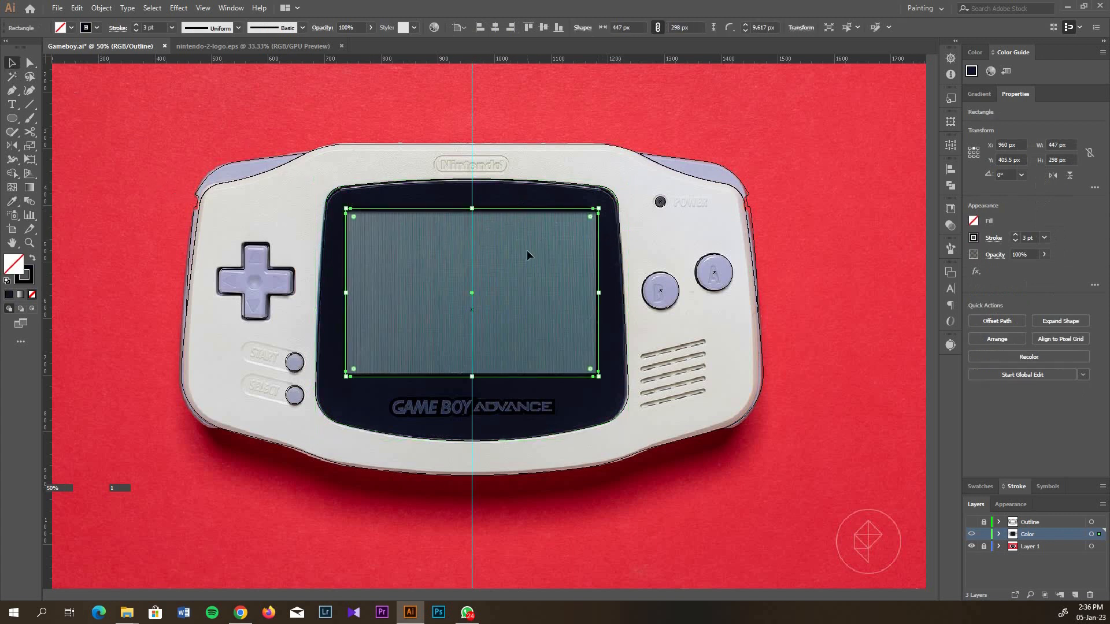
pyautogui.press('i')
pyautogui.click(526, 250)
pyautogui.click(13, 63)
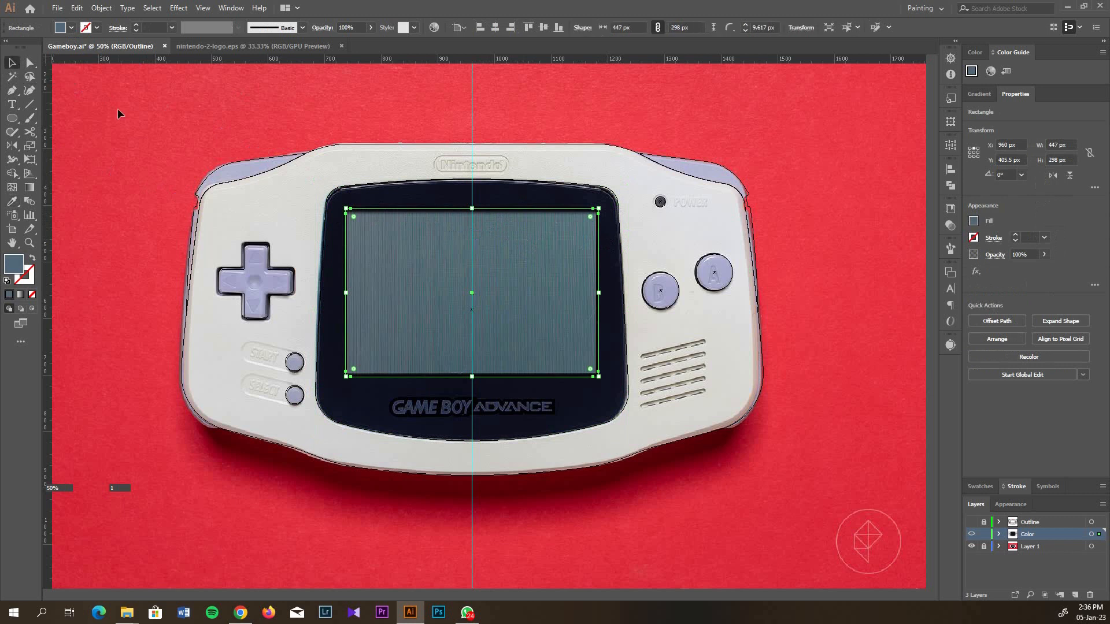
# Fill the D-pad, the A and B buttons and the START and SELECT circles with lilac sampled from the photo's D-pad
pyautogui.click(260, 269)
pyautogui.keyDown('shift'); pyautogui.click(660, 290); pyautogui.keyUp('shift')
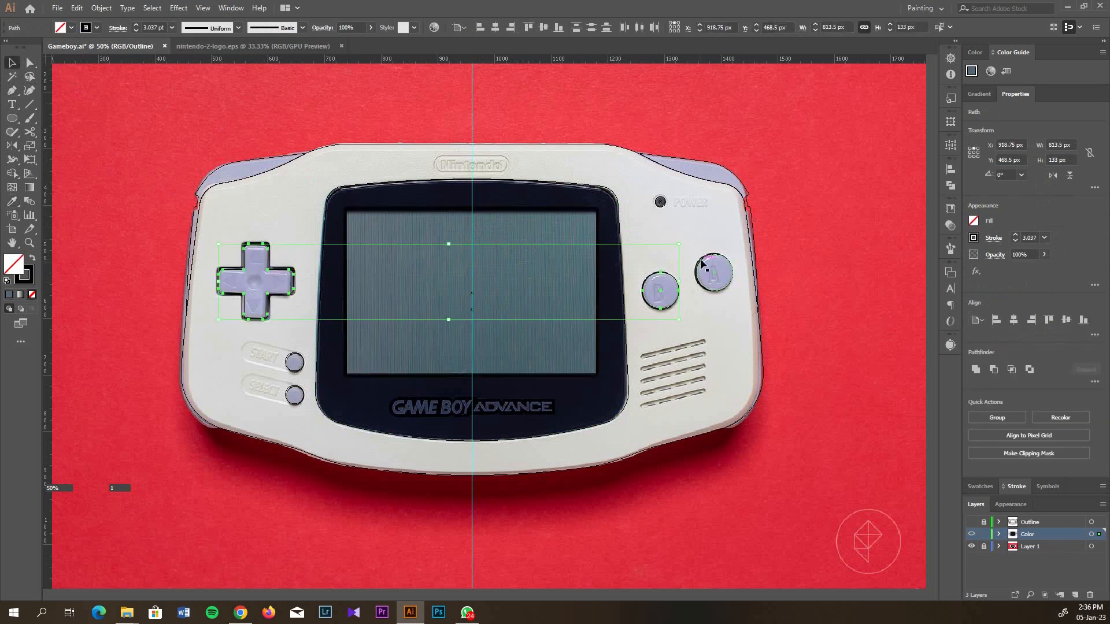
pyautogui.keyDown('shift'); pyautogui.click(714, 273); pyautogui.keyUp('shift')
pyautogui.keyDown('shift'); pyautogui.click(295, 362); pyautogui.keyUp('shift')
pyautogui.keyDown('shift'); pyautogui.click(295, 395); pyautogui.keyUp('shift')
pyautogui.press('i')
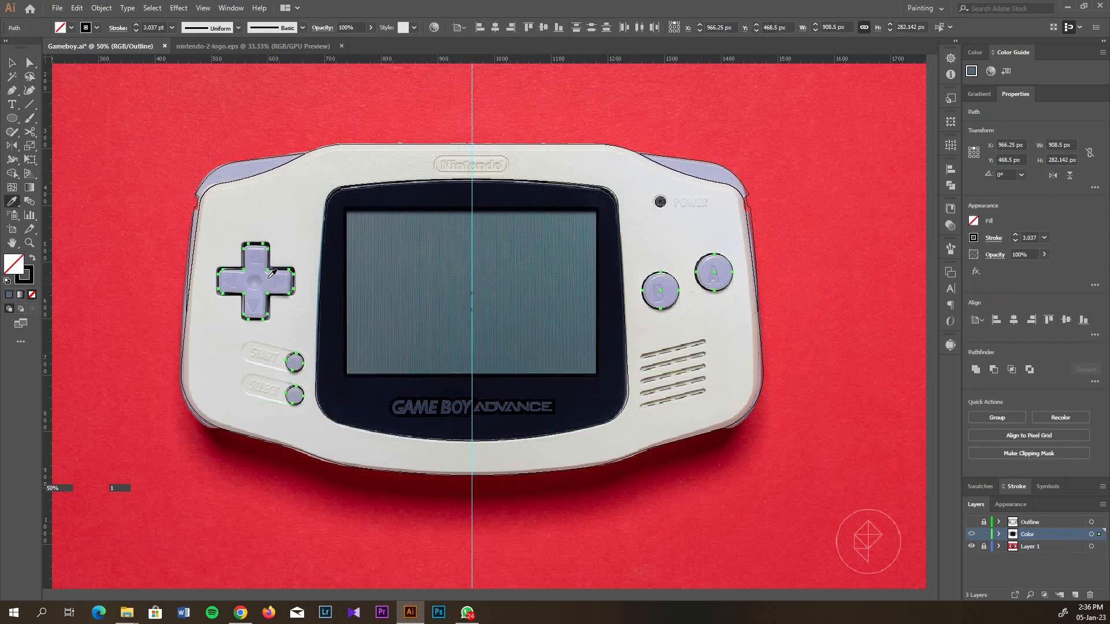
pyautogui.click(268, 278)
pyautogui.click(14, 61)
pyautogui.click(758, 172)
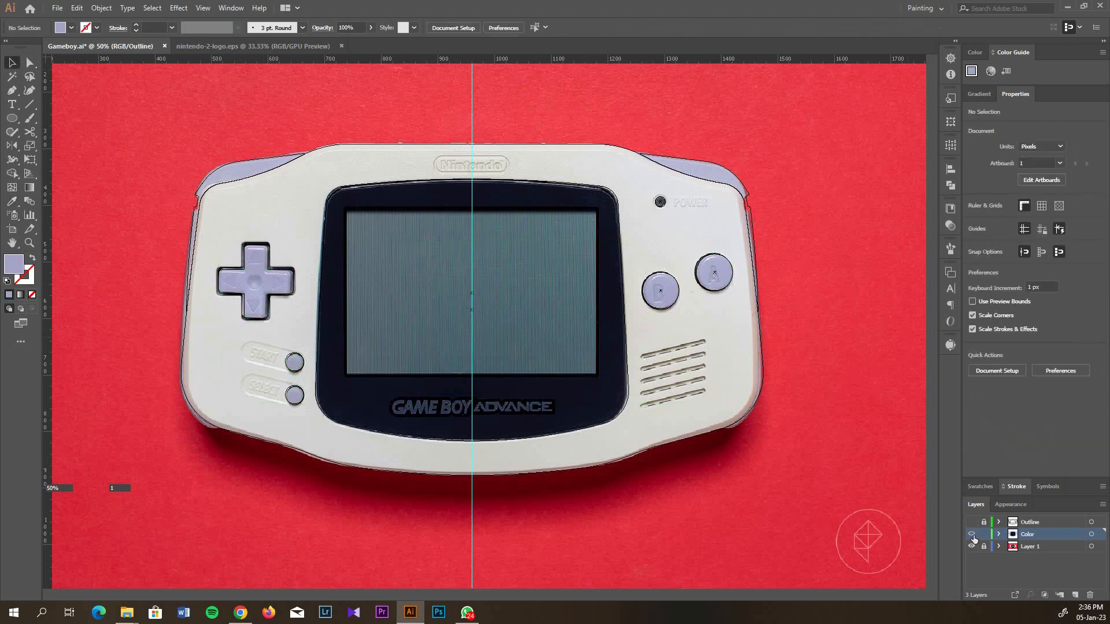
# Return to the color preview and bring the screen rectangle to the front of the dark bezel
pyautogui.hotkey('ctrl', 'y')
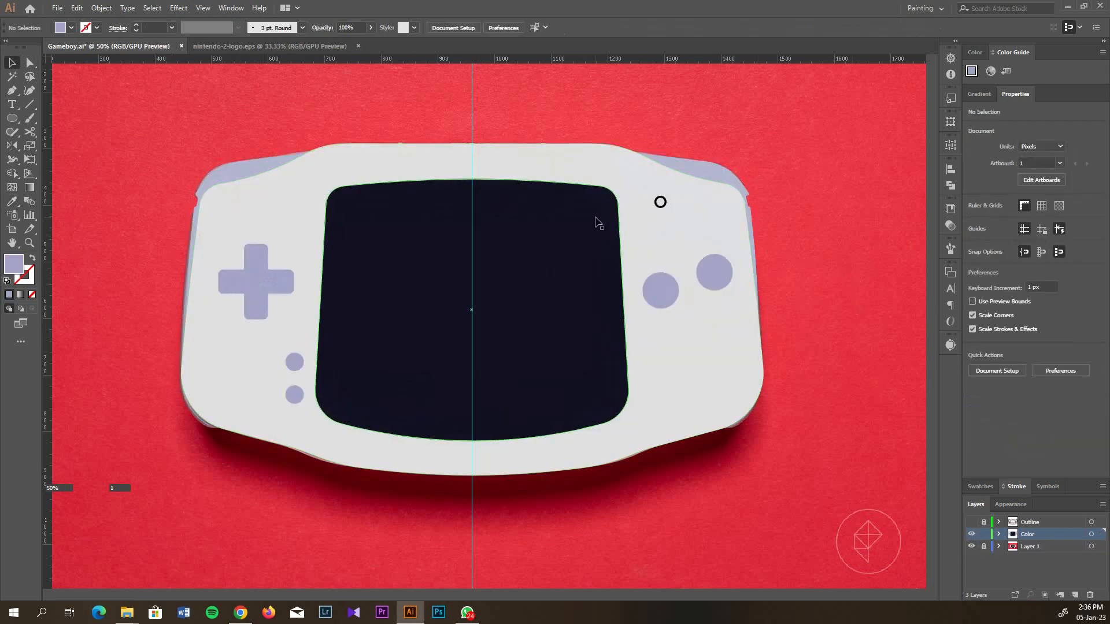
pyautogui.moveTo(607, 498); pyautogui.dragTo(562, 345)
pyautogui.keyDown('shift'); pyautogui.click(688, 400); pyautogui.keyUp('shift')
pyautogui.keyDown('shift'); pyautogui.click(592, 405); pyautogui.keyUp('shift')
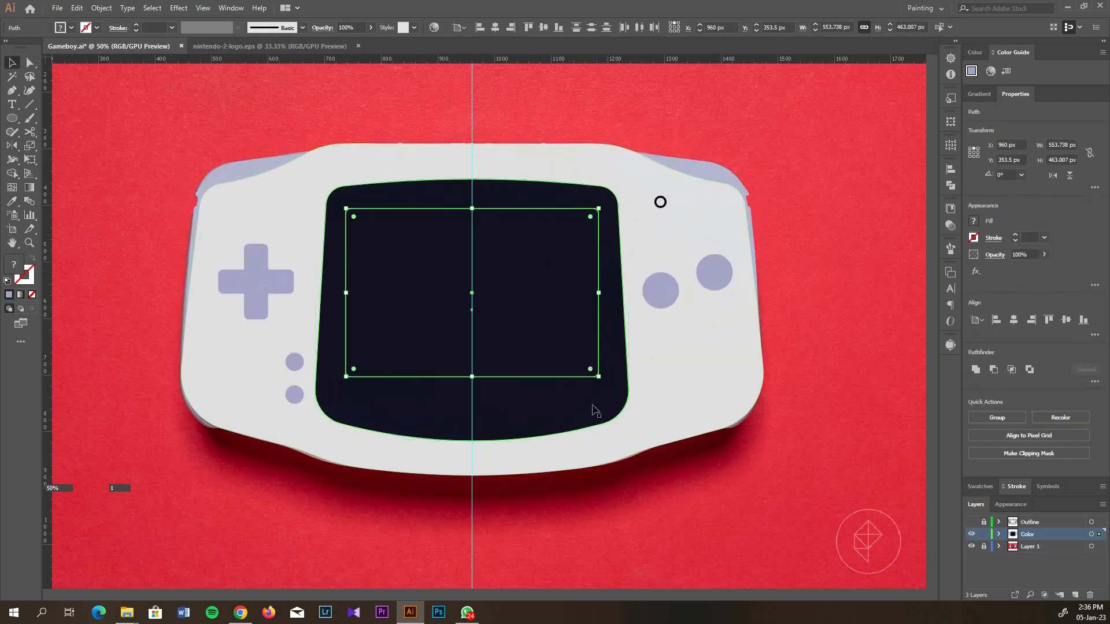
pyautogui.rightClick(601, 327)
pyautogui.moveTo(719, 511)
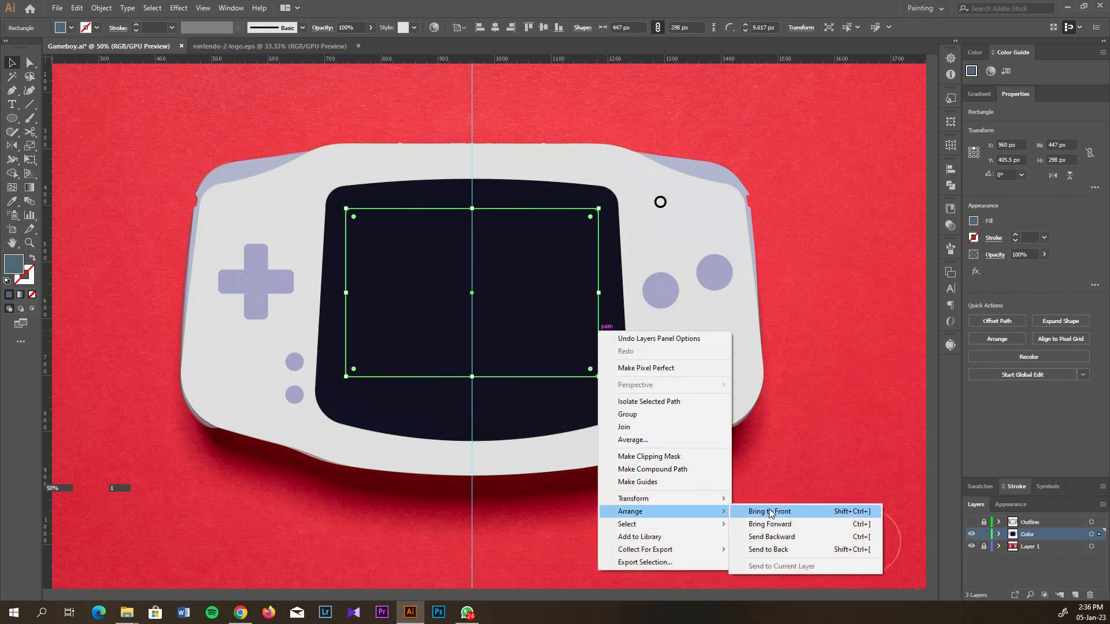
pyautogui.click(770, 511)
pyautogui.click(815, 319)
pyautogui.click(272, 285)
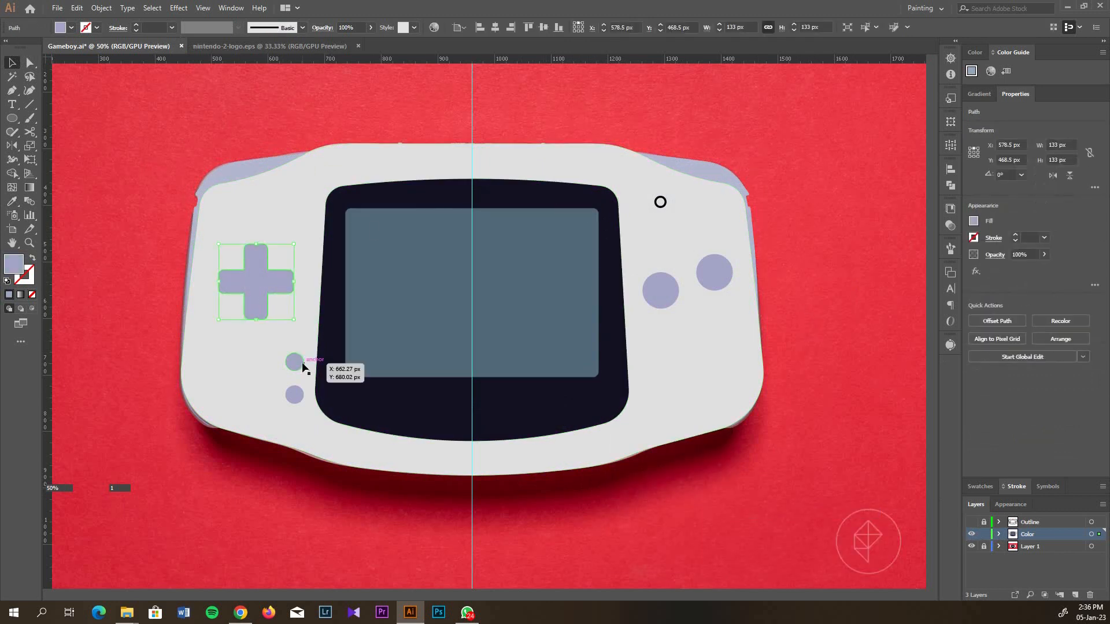
pyautogui.keyDown('shift'); pyautogui.click(302, 365); pyautogui.keyUp('shift')
pyautogui.keyDown('shift'); pyautogui.click(662, 287); pyautogui.keyUp('shift')
pyautogui.keyDown('shift'); pyautogui.click(715, 272); pyautogui.keyUp('shift')
pyautogui.keyDown('shift'); pyautogui.click(715, 169); pyautogui.keyUp('shift')
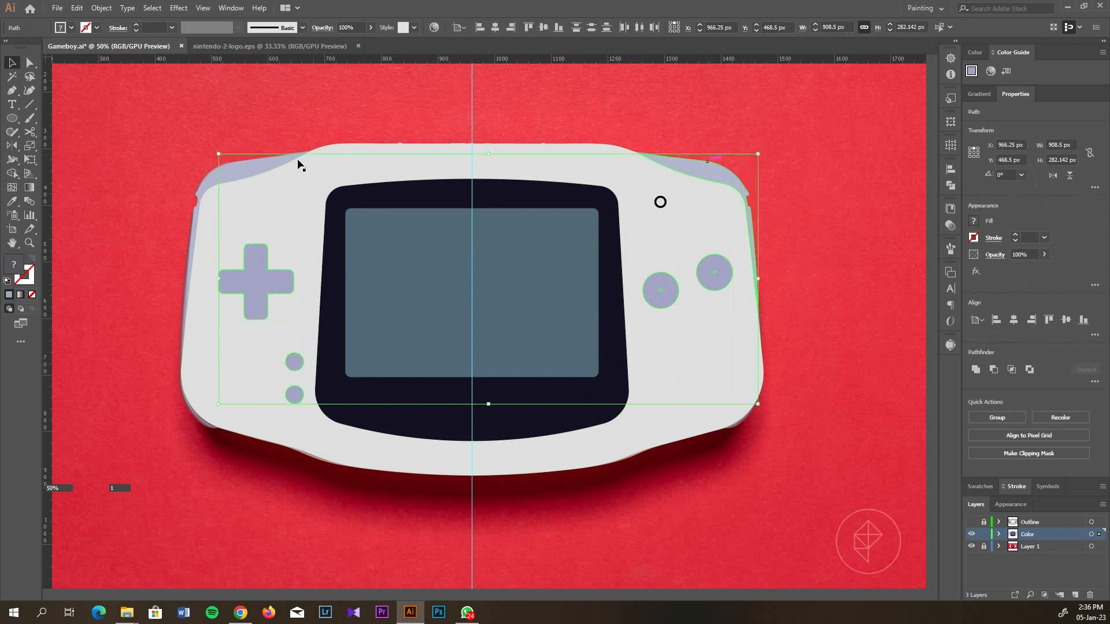
pyautogui.keyDown('shift'); pyautogui.click(732, 181); pyautogui.keyUp('shift')
# Select both shoulder-button shapes and match their fill to the lilac of the D-pad and round buttons
pyautogui.click(726, 178)
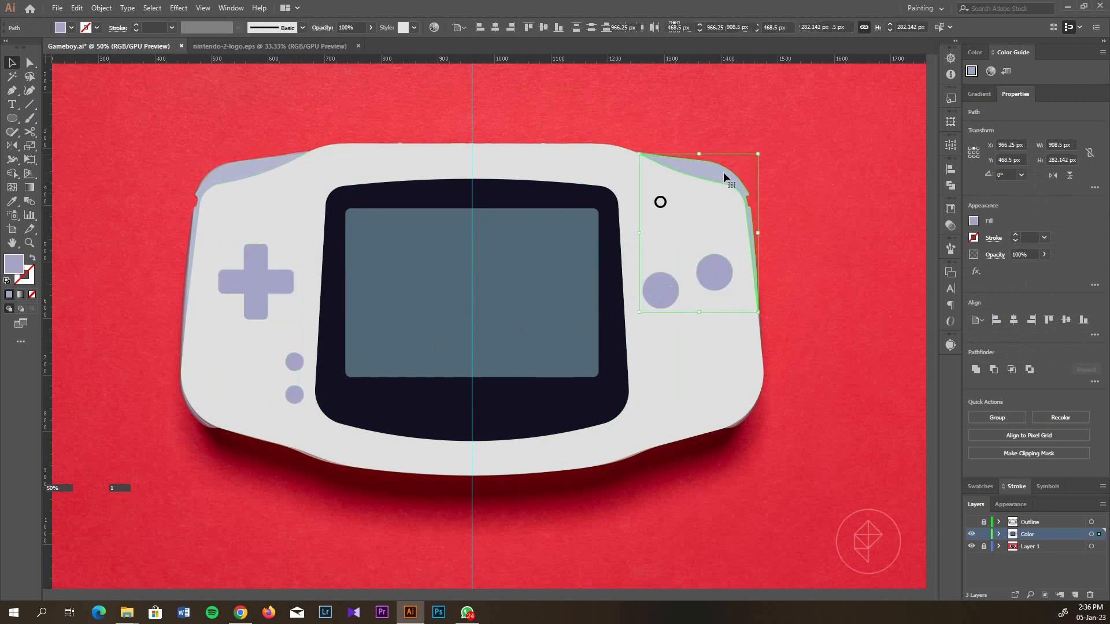
pyautogui.keyDown('shift'); pyautogui.click(252, 163); pyautogui.keyUp('shift')
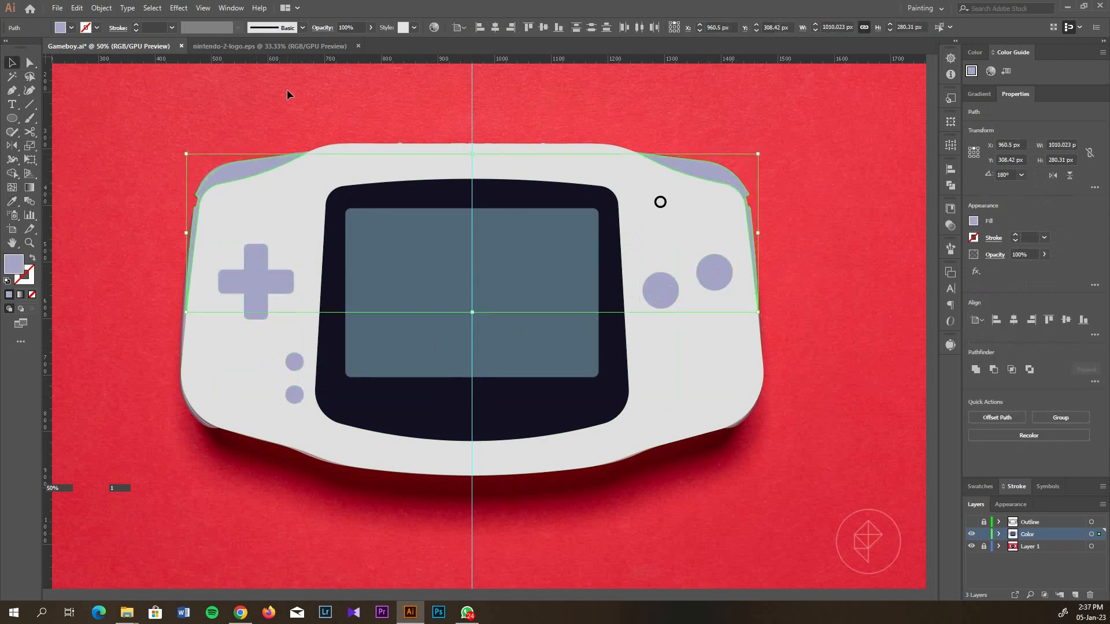
# Fill the small power light circle with the dark grey sampled from the photo's power light, and restore the Color layer's preview
pyautogui.moveTo(259, 144); pyautogui.dragTo(434, 221)
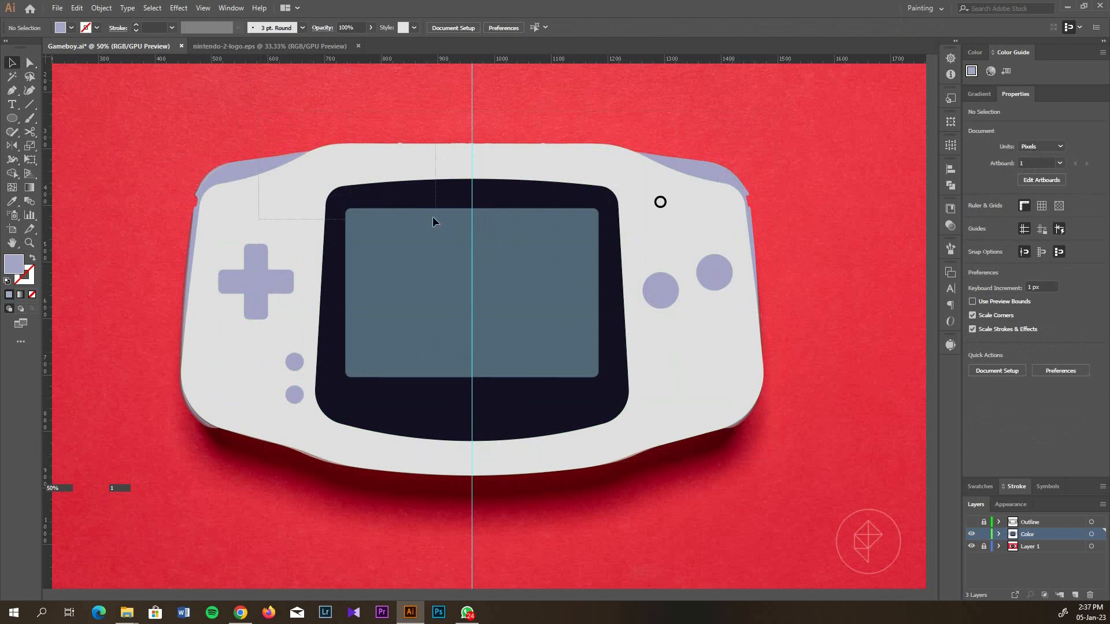
pyautogui.click(664, 205)
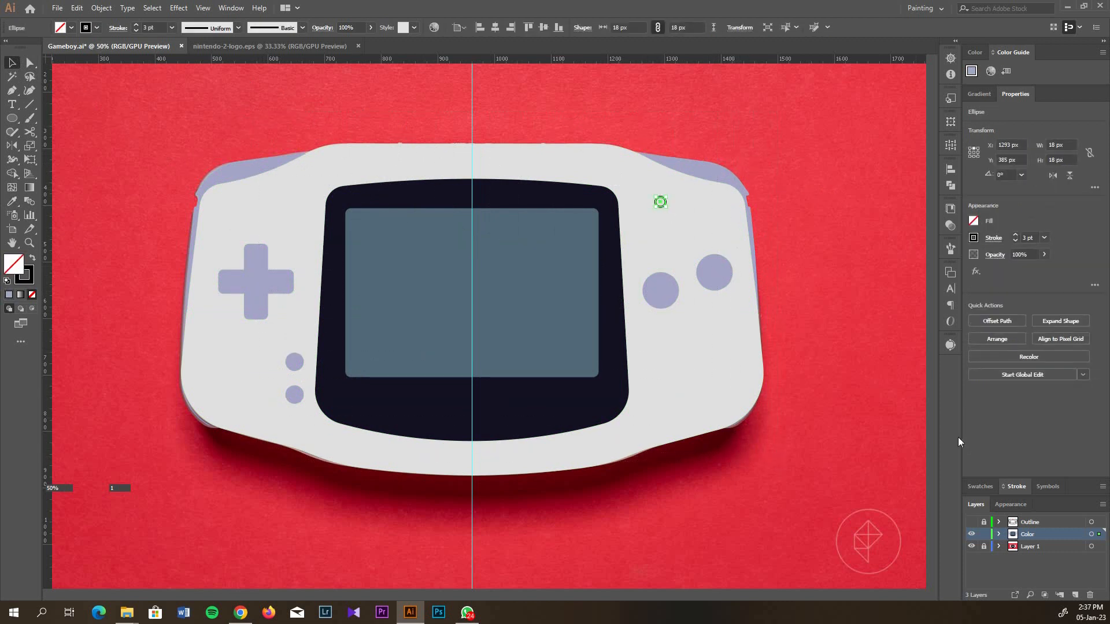
pyautogui.click(971, 547)
pyautogui.hotkey('ctrl', 'y')
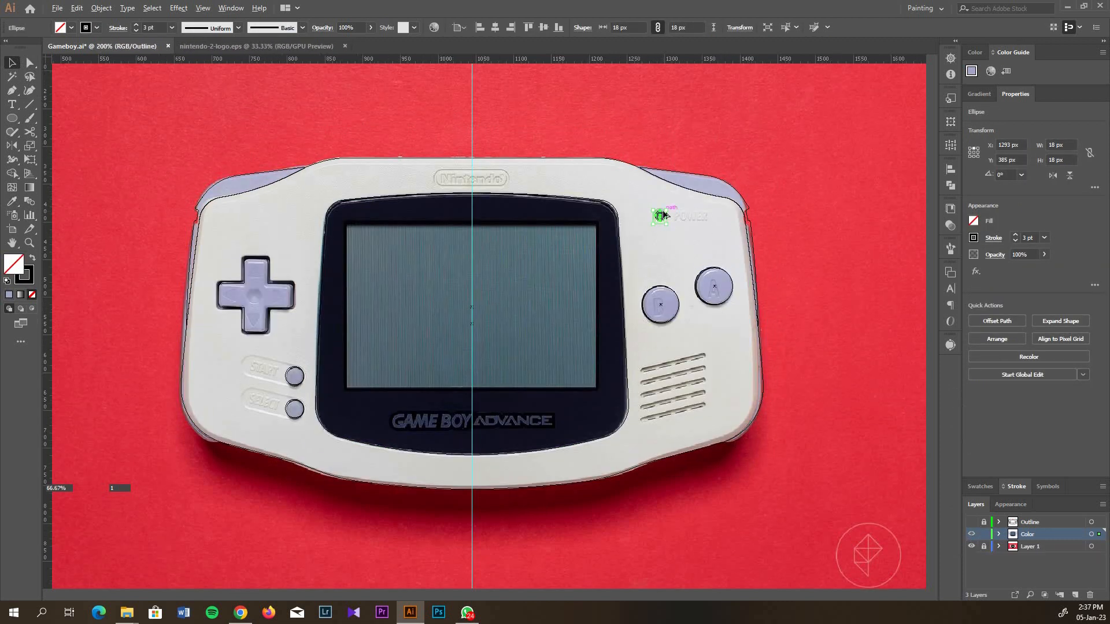
pyautogui.scroll(4, 658, 197)
pyautogui.press('i')
pyautogui.click(653, 229)
pyautogui.scroll(-4, 657, 230)
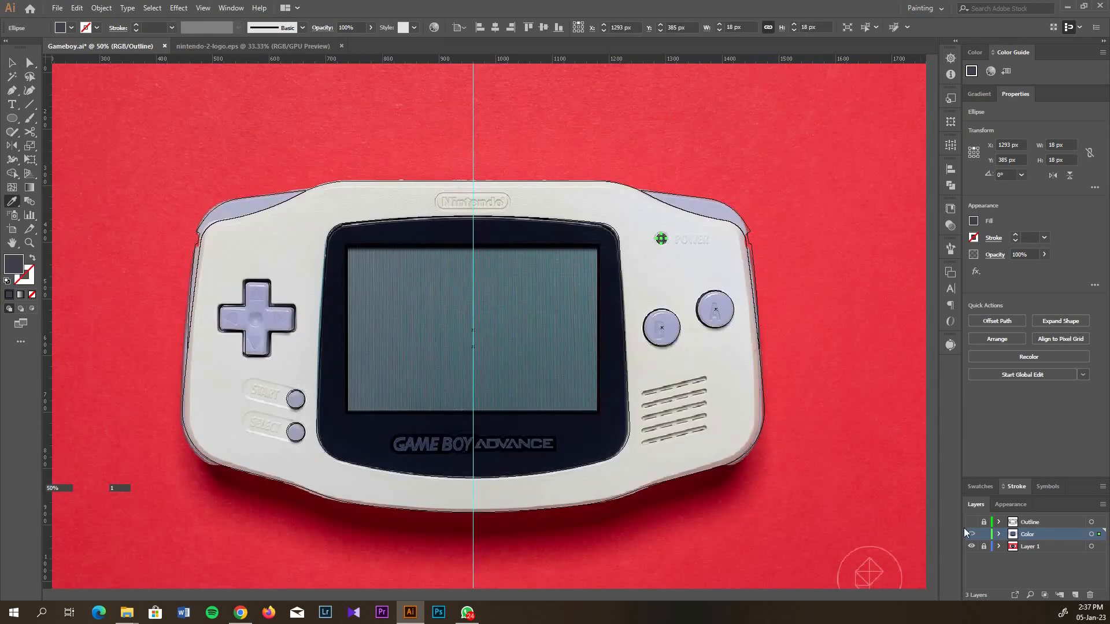
pyautogui.hotkey('ctrl', 'y')
# Check the flat color shapes with the photo layer hidden, and show the photo again
pyautogui.click(971, 548)
pyautogui.keyDown('ctrl'); pyautogui.click(824, 275); pyautogui.keyUp('ctrl')
pyautogui.scroll(-1, 750, 298)
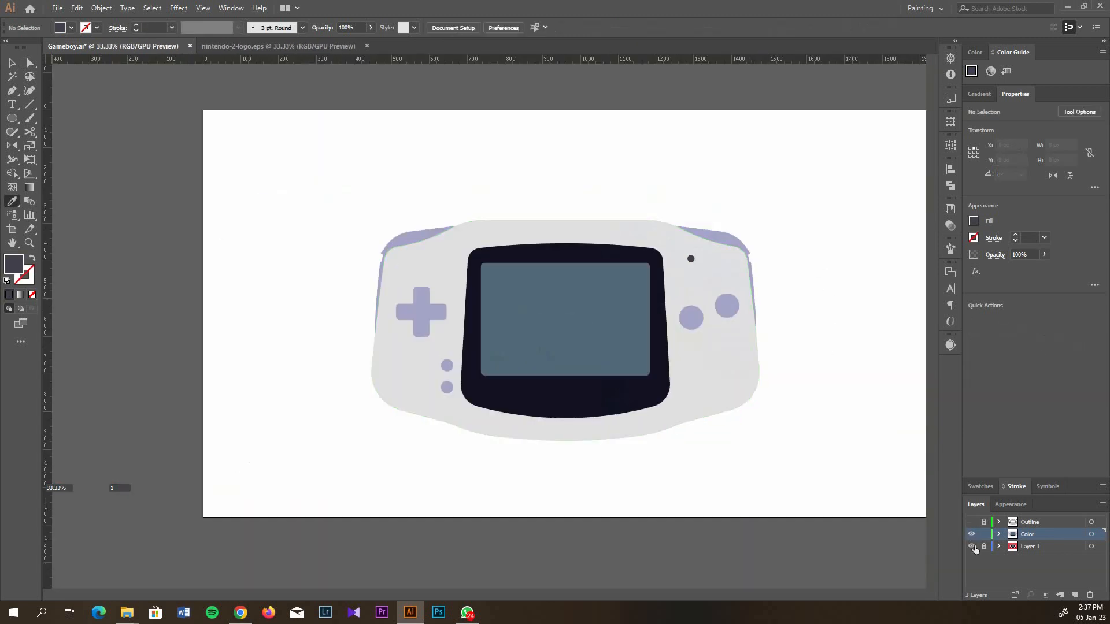
pyautogui.click(972, 547)
pyautogui.hscroll(1, 635, 323)
pyautogui.press('v')
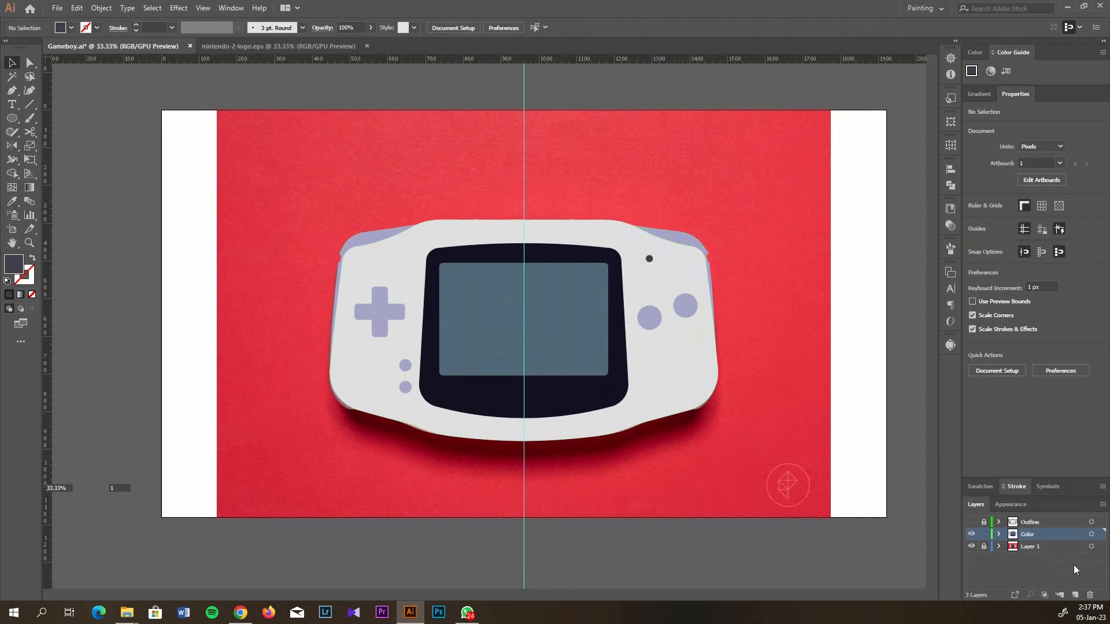
# Turn the Outline layer back on and check the outlined, colored artwork with the photo layer temporarily hidden
pyautogui.click(970, 522)
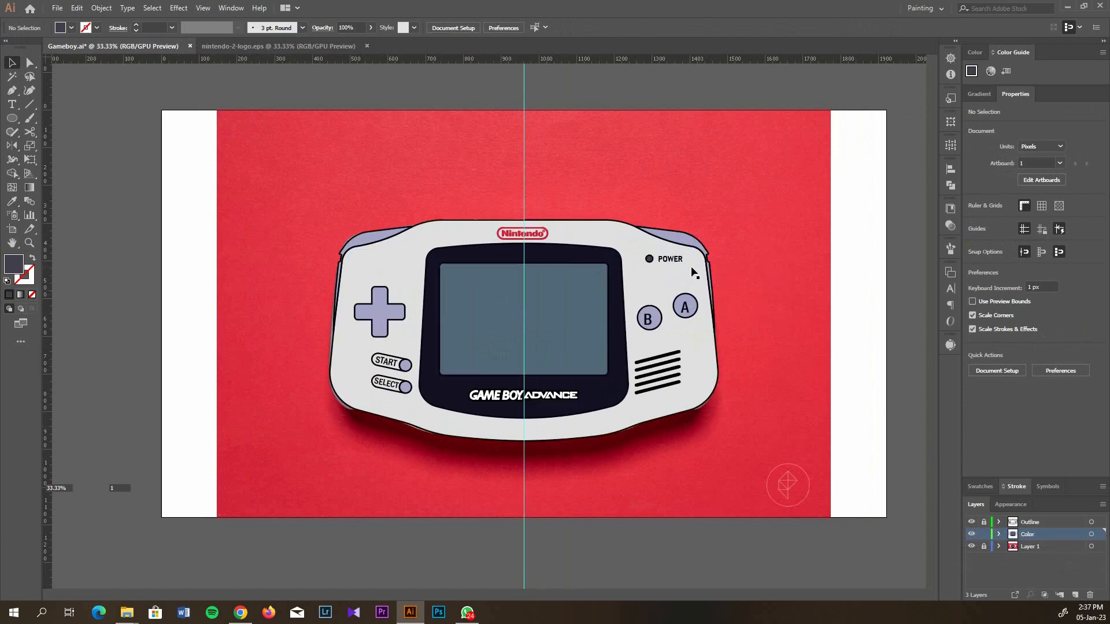
pyautogui.scroll(2, 565, 238)
pyautogui.scroll(-1, 565, 238)
pyautogui.scroll(-1, 565, 238)
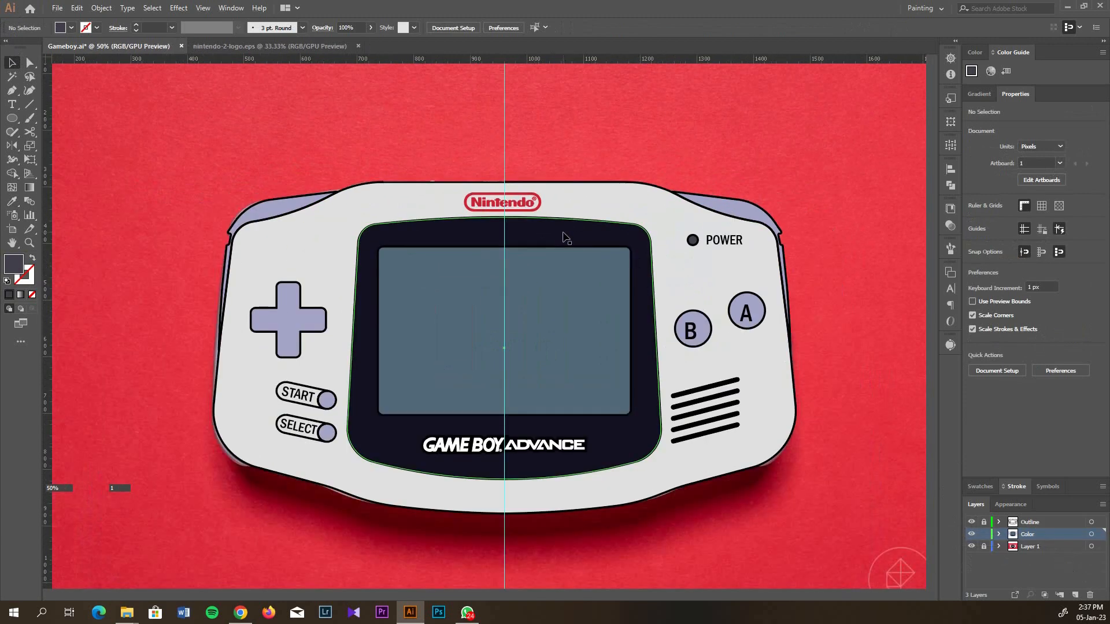
pyautogui.click(971, 546)
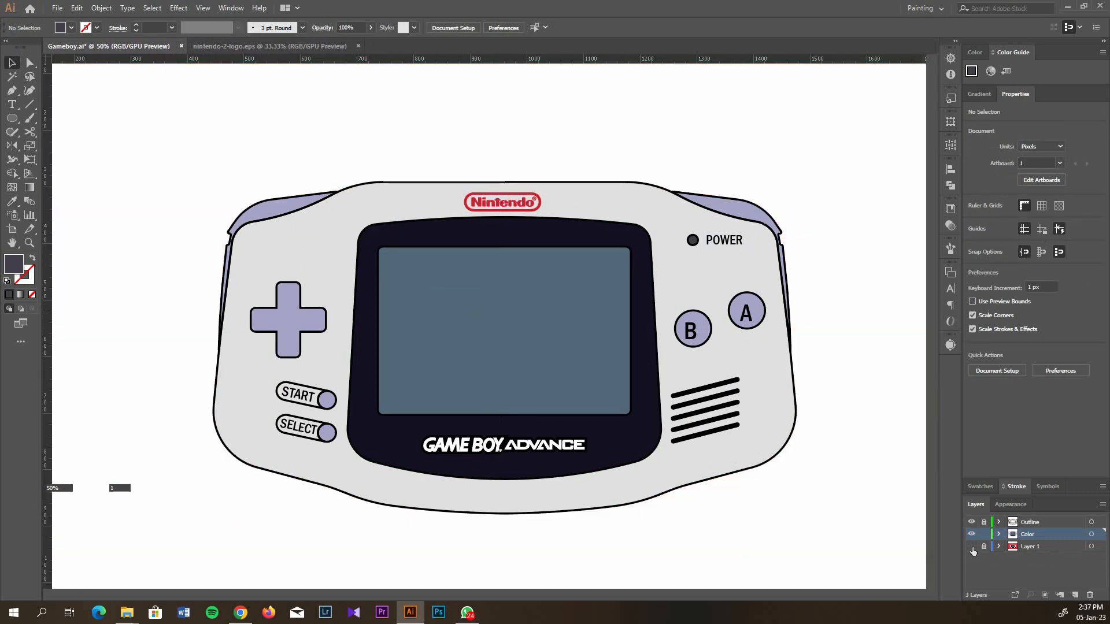
pyautogui.hscroll(1, 764, 478)
pyautogui.click(972, 546)
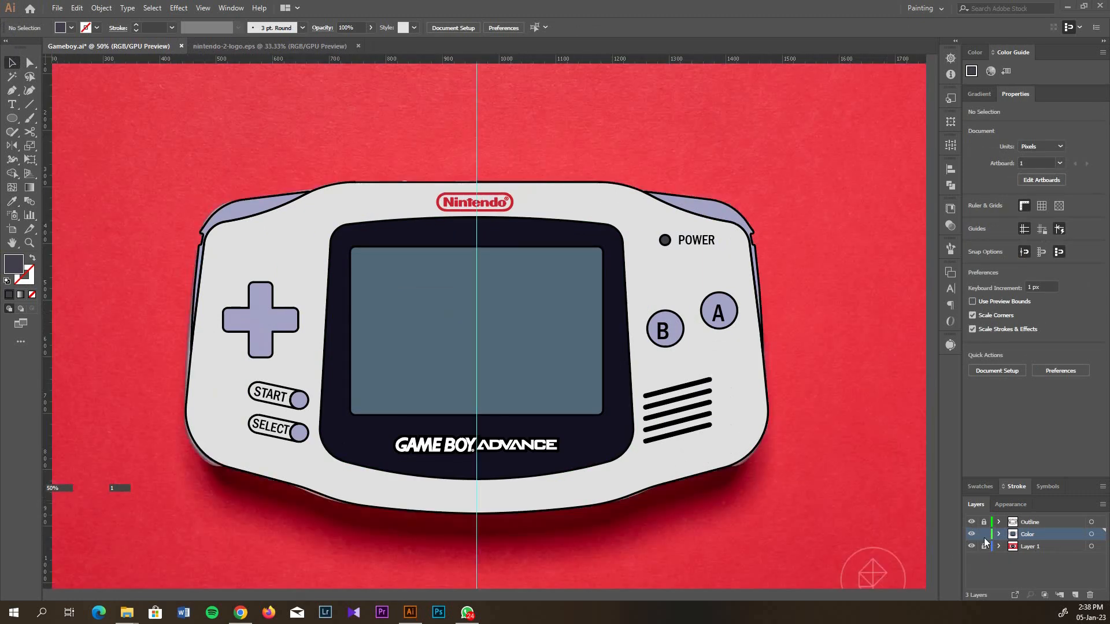
# Select all the Color layer artwork and recolor its lilac to 40% saturation and 68% brightness
pyautogui.click(675, 438)
pyautogui.click(992, 72)
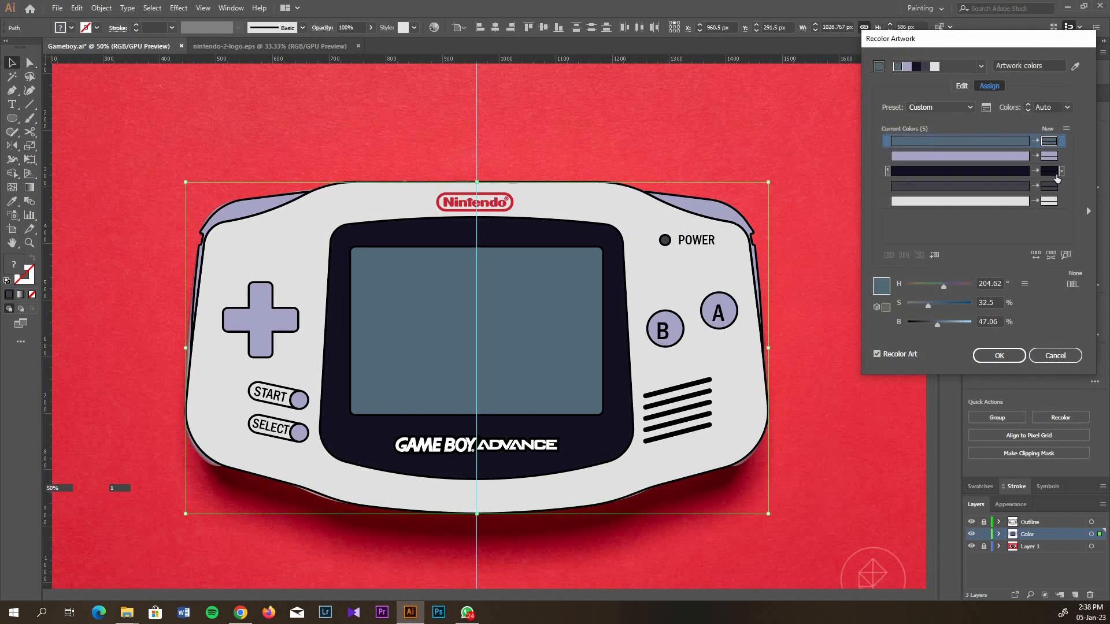
pyautogui.click(1050, 156)
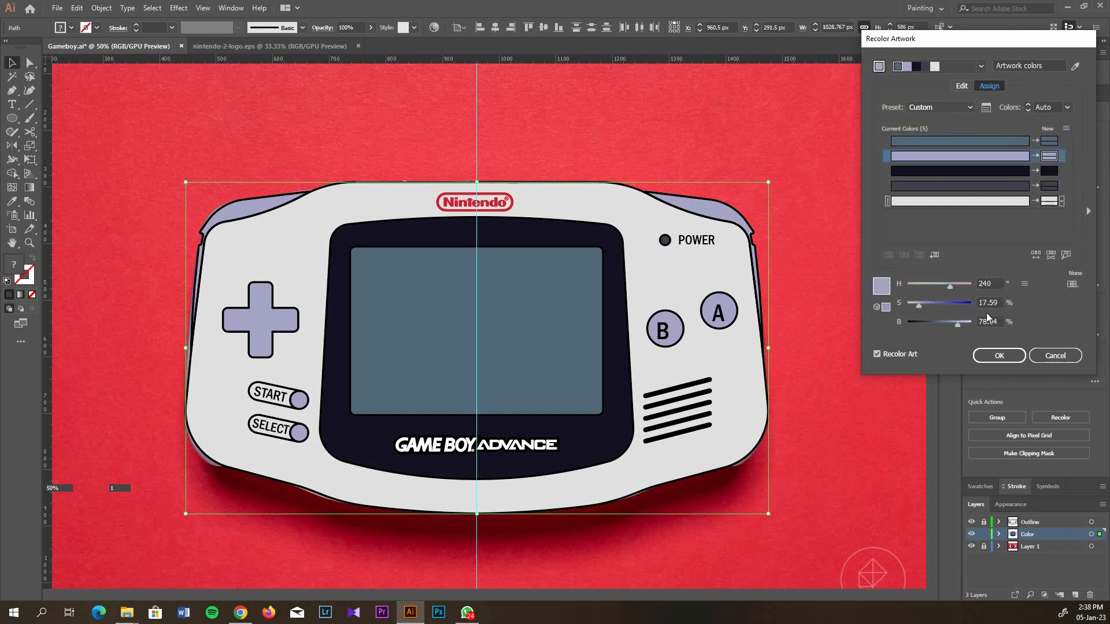
pyautogui.moveTo(956, 325); pyautogui.dragTo(932, 304)
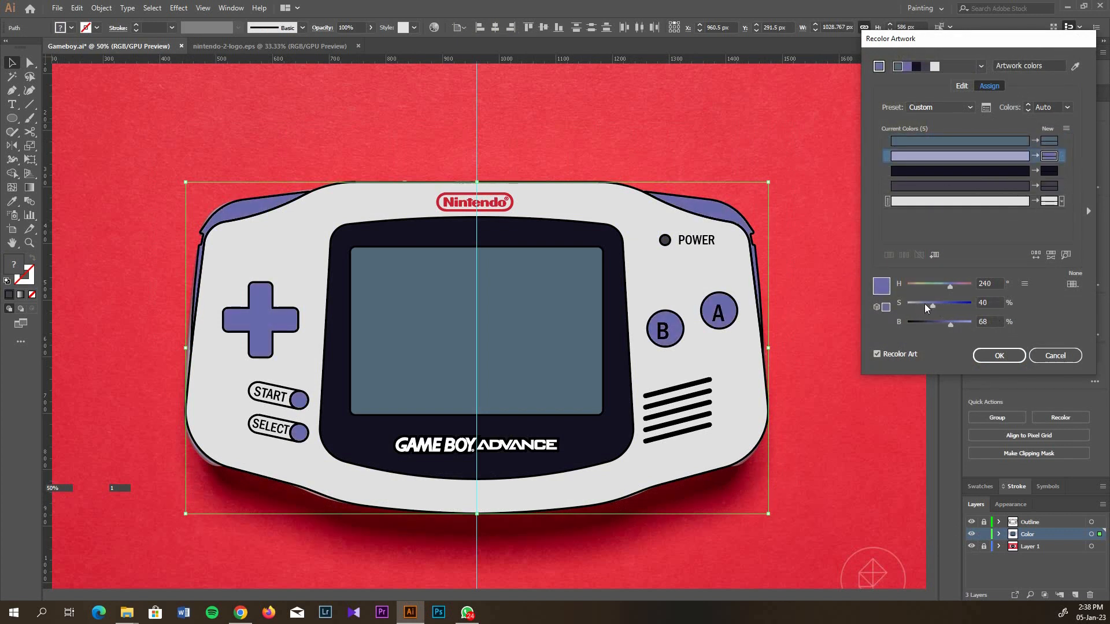
# Recolor the body to a pale lavender at 91% brightness and adjust the purple to about 36% saturation and 72% brightness
pyautogui.click(1049, 200)
pyautogui.moveTo(963, 324); pyautogui.dragTo(963, 325)
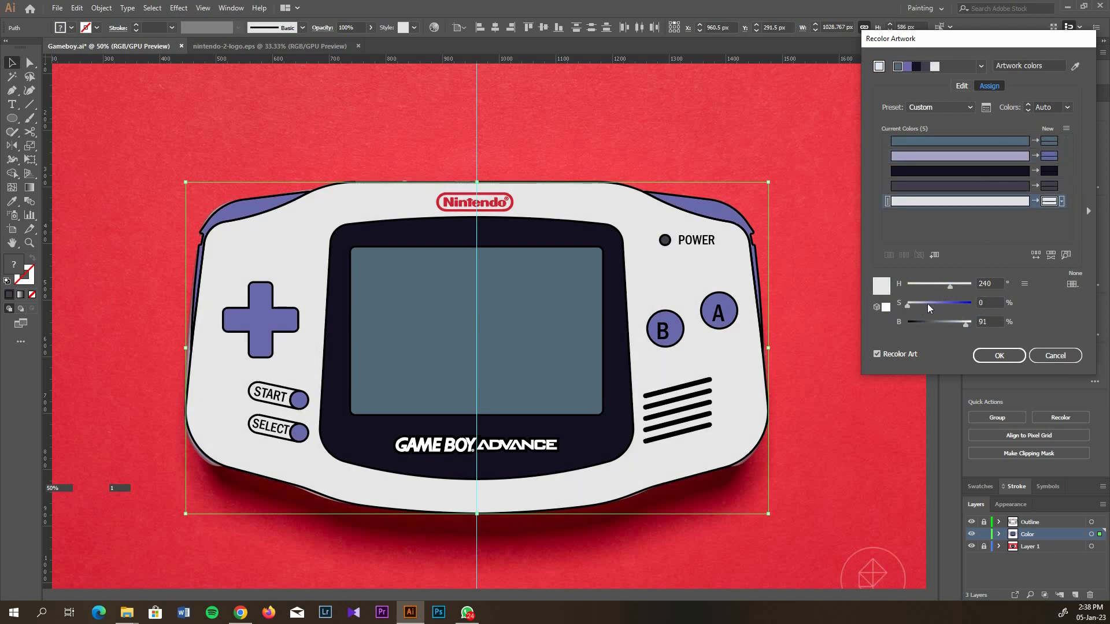
pyautogui.click(1049, 156)
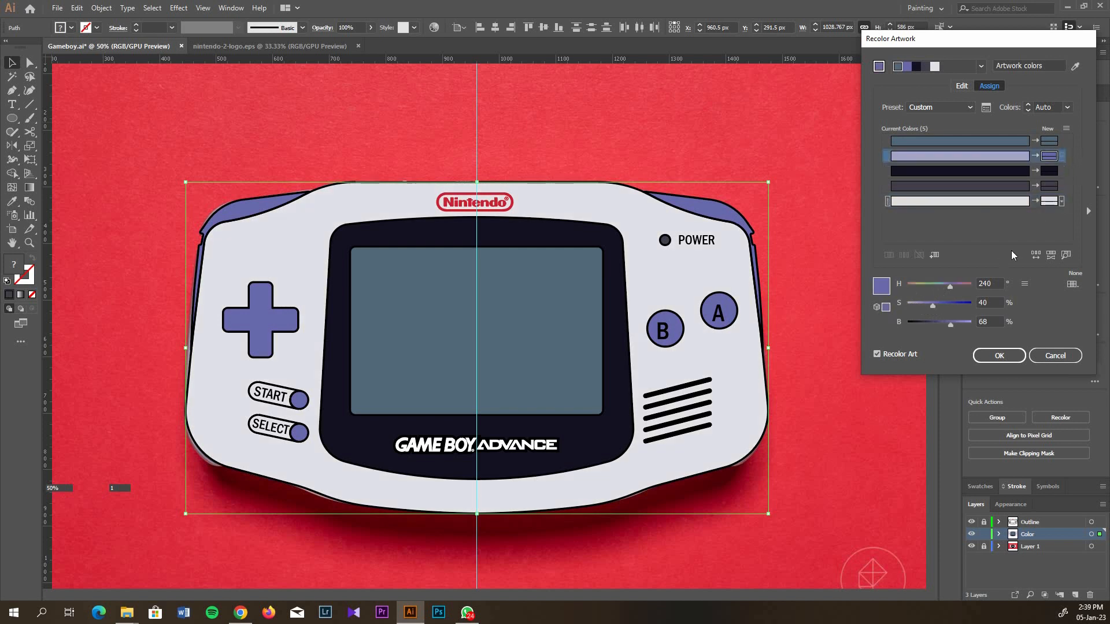
pyautogui.moveTo(933, 304); pyautogui.dragTo(931, 306)
# Raise the screen's blue-grey to 65% brightness and apply the recoloring to the artwork
pyautogui.click(1049, 171)
pyautogui.click(1049, 141)
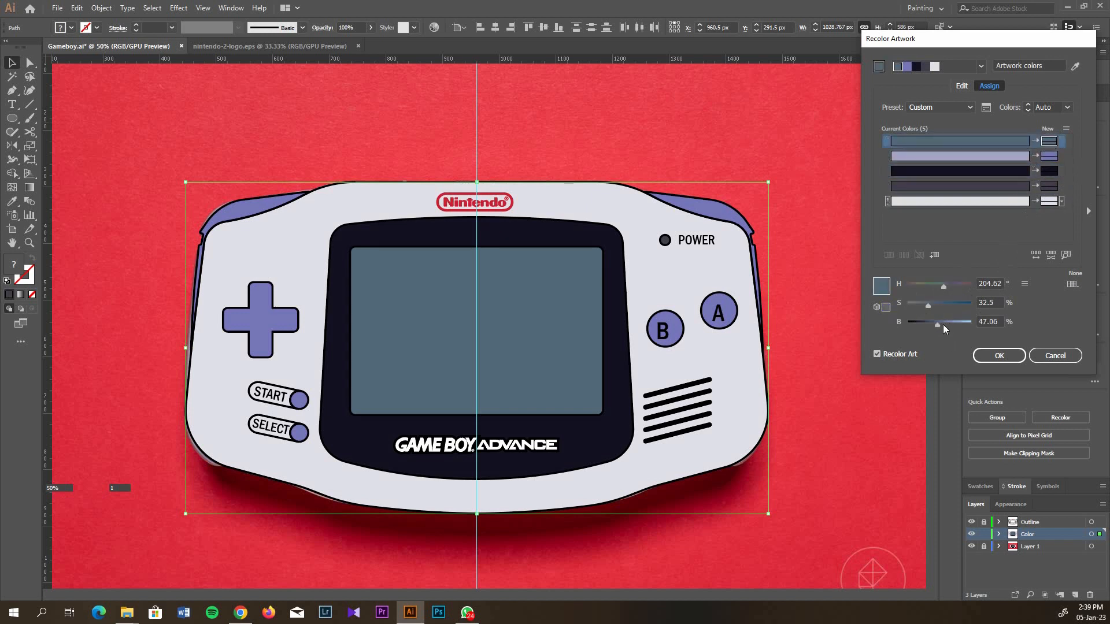
pyautogui.moveTo(940, 326)
pyautogui.mouseDown()
pyautogui.moveTo(963, 326)
pyautogui.moveTo(951, 326)
pyautogui.mouseUp()
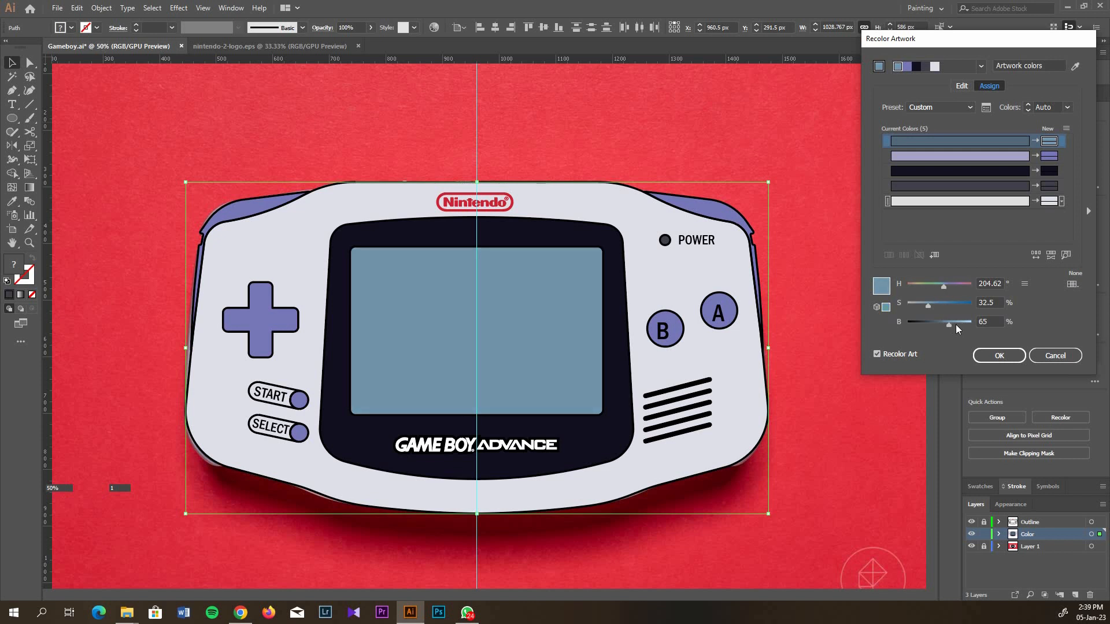
pyautogui.click(999, 355)
pyautogui.click(857, 325)
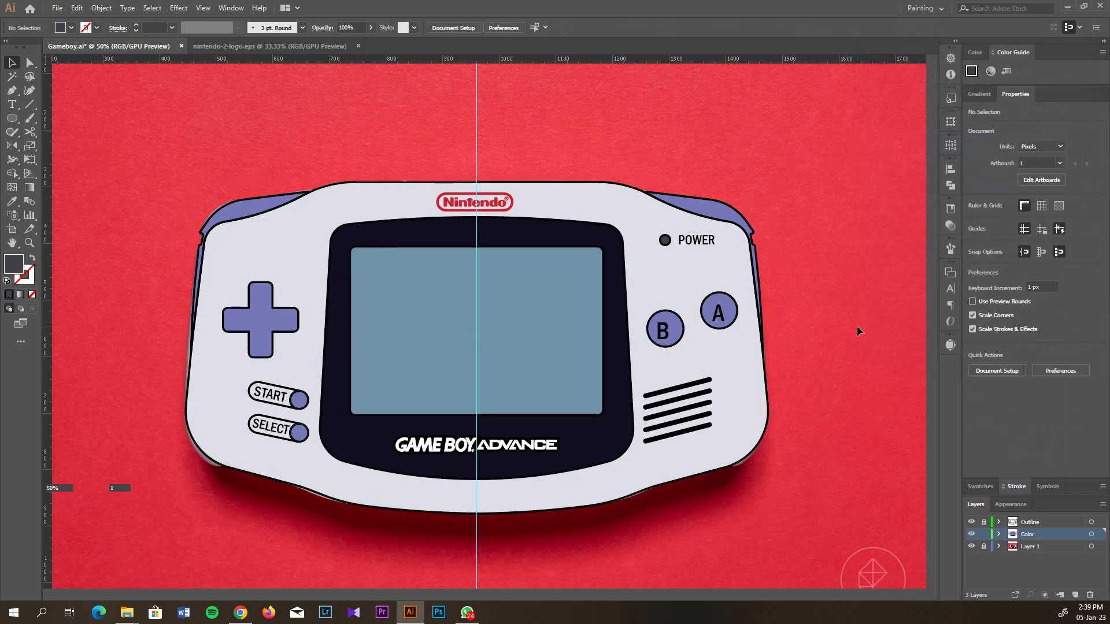
# With the Color layer locked and the Outline layer unlocked, expand the POWER, START, SELECT, A and B labels into shapes
pyautogui.click(983, 534)
pyautogui.click(984, 522)
pyautogui.click(696, 240)
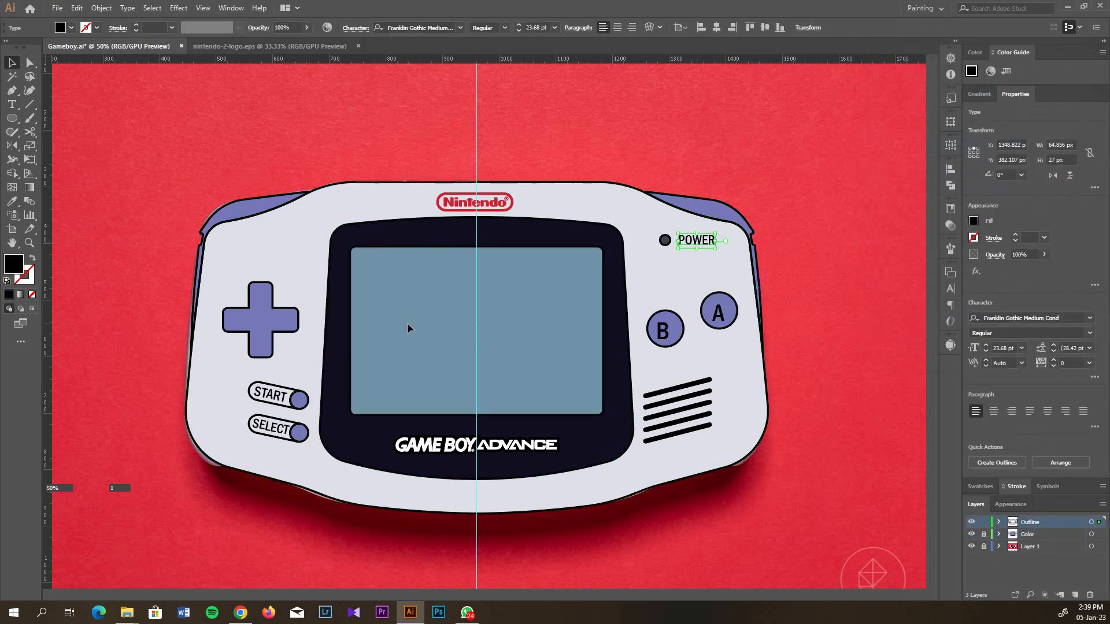
pyautogui.keyDown('shift'); pyautogui.click(276, 395); pyautogui.keyUp('shift')
pyautogui.keyDown('shift'); pyautogui.click(271, 429); pyautogui.keyUp('shift')
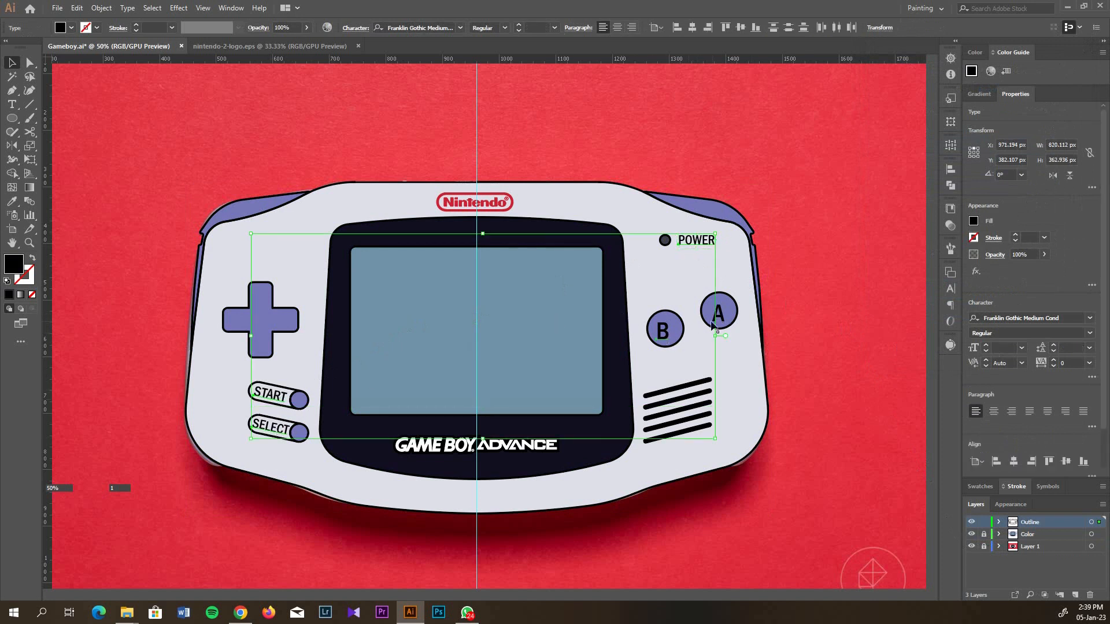
pyautogui.keyDown('shift'); pyautogui.click(713, 325); pyautogui.keyUp('shift')
pyautogui.click(101, 7)
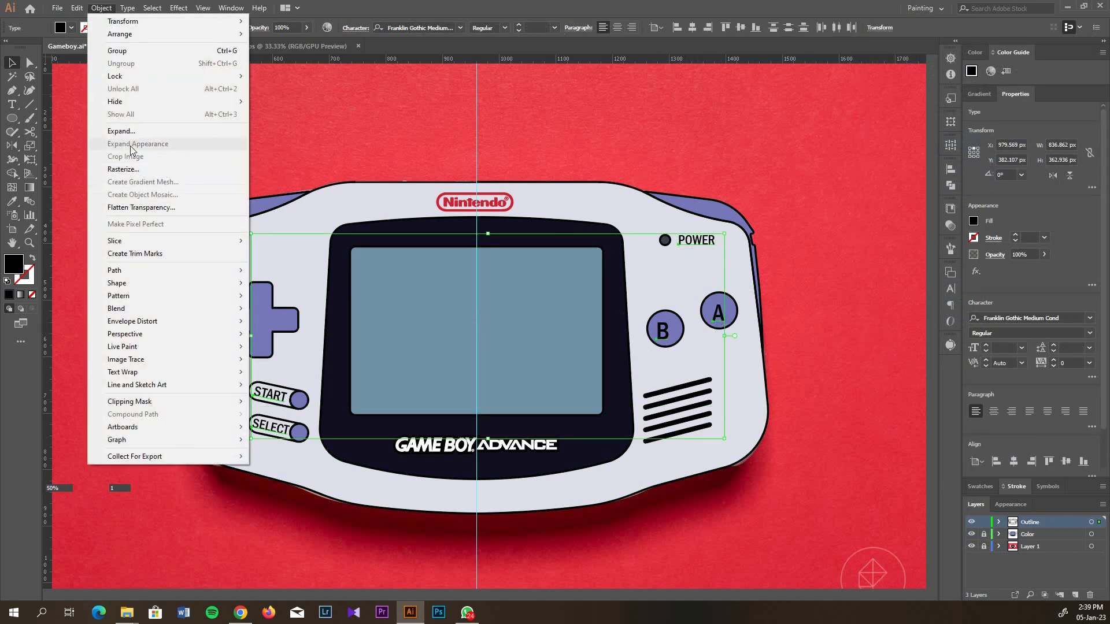
pyautogui.click(130, 167)
pyautogui.click(518, 369)
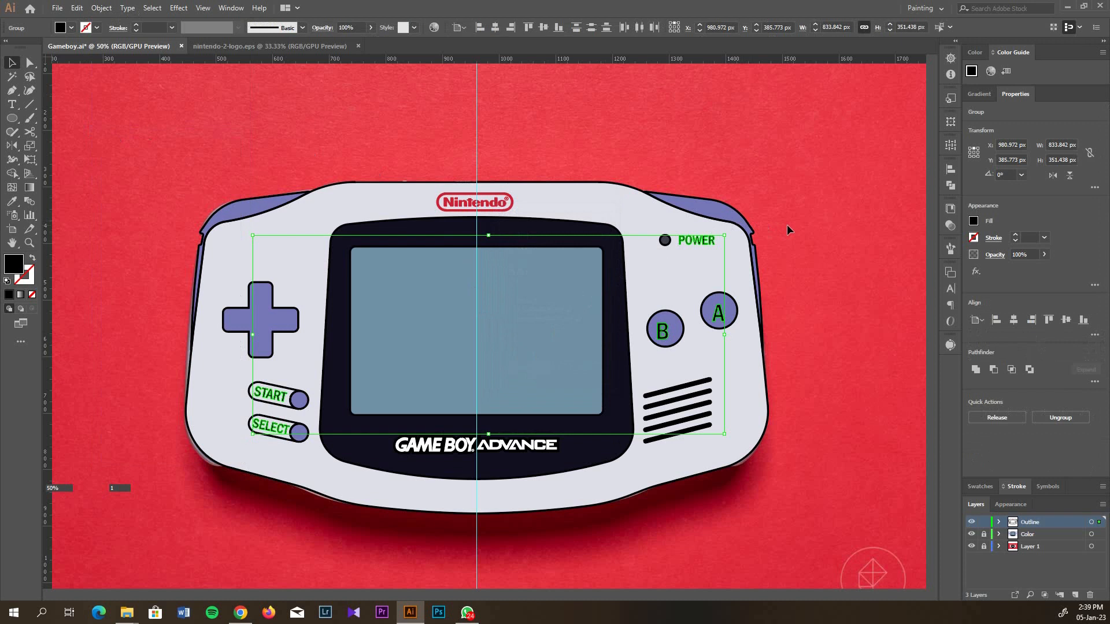
# Fill all the expanded labels with the pale lavender sampled from the console body
pyautogui.press('i')
pyautogui.click(727, 271)
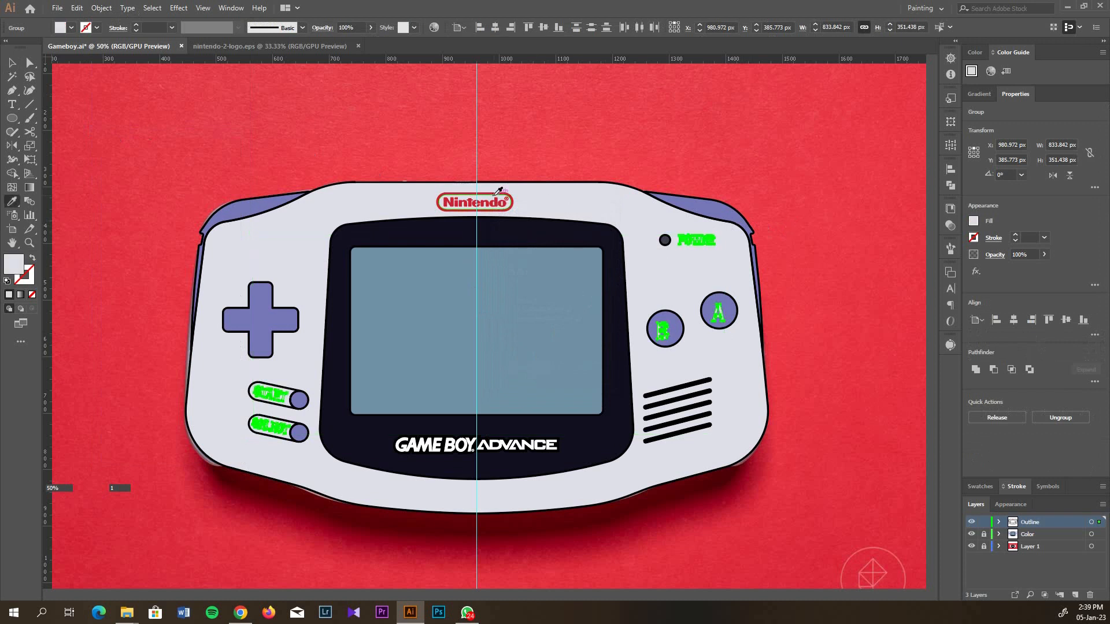
pyautogui.click(12, 62)
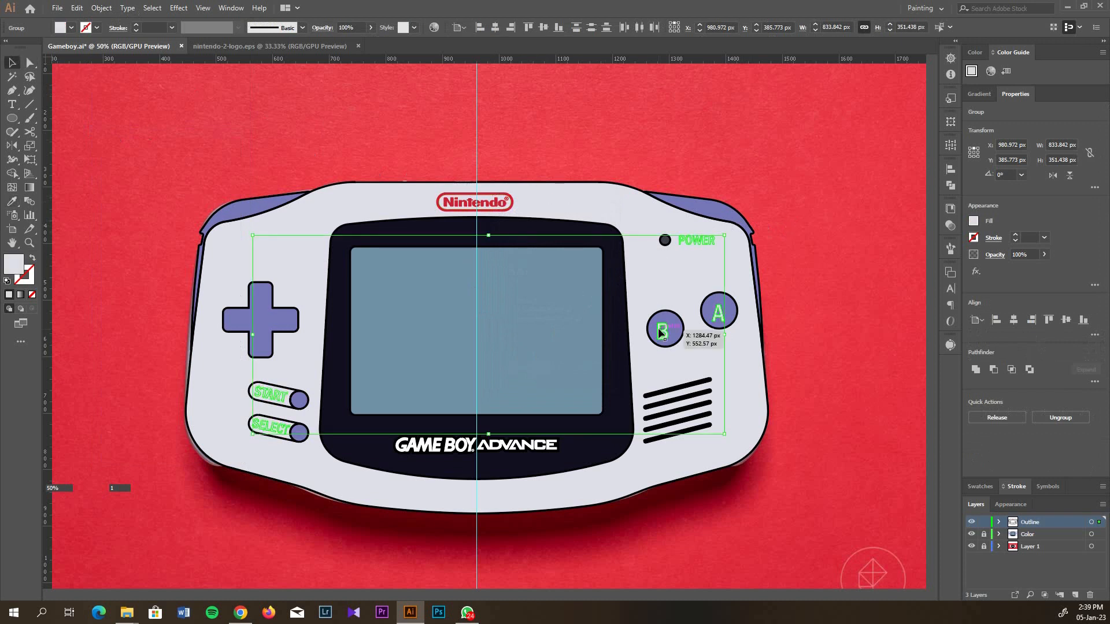
# Leave the A and B letters out of the selection and recolor the POWER, START and SELECT labels to 73% brightness
pyautogui.keyDown('shift'); pyautogui.click(706, 315); pyautogui.keyUp('shift')
pyautogui.click(990, 71)
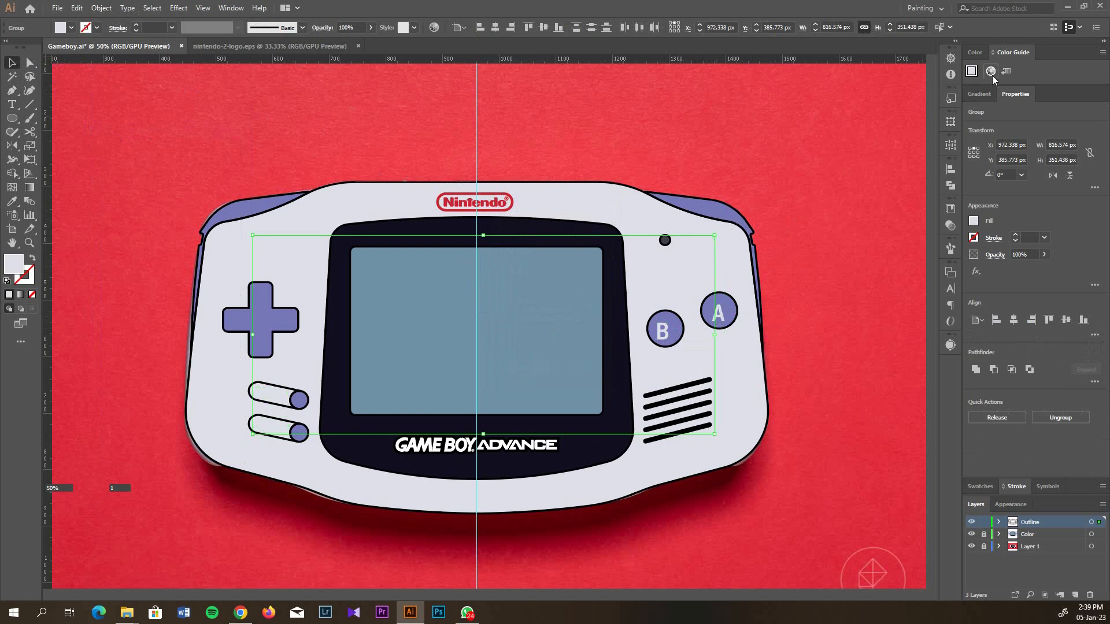
pyautogui.moveTo(965, 322); pyautogui.dragTo(955, 325)
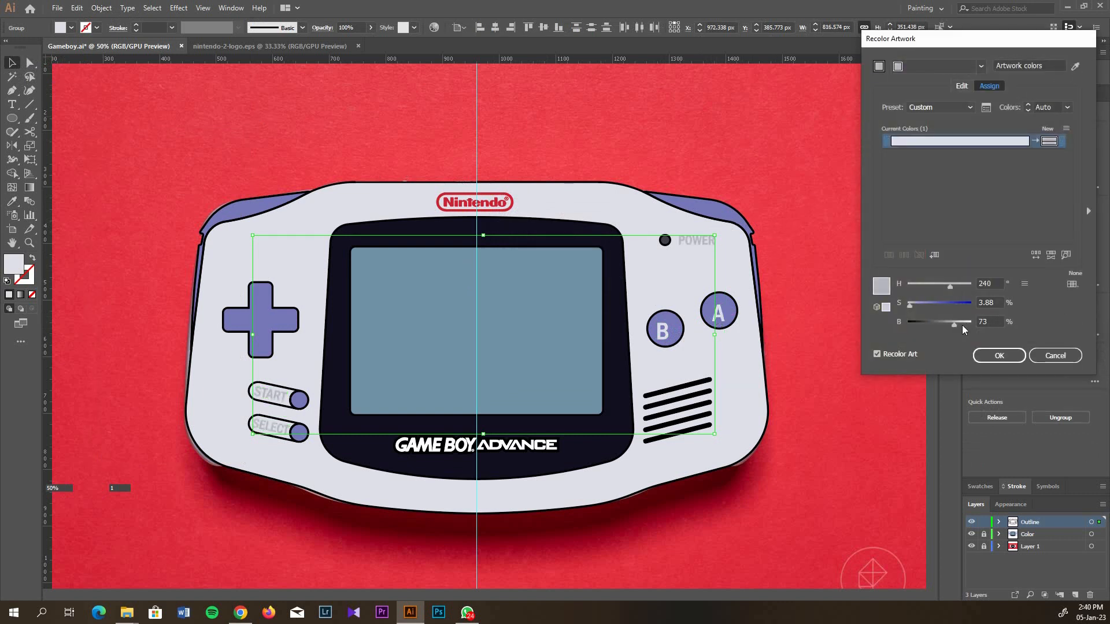
pyautogui.click(999, 356)
pyautogui.click(900, 303)
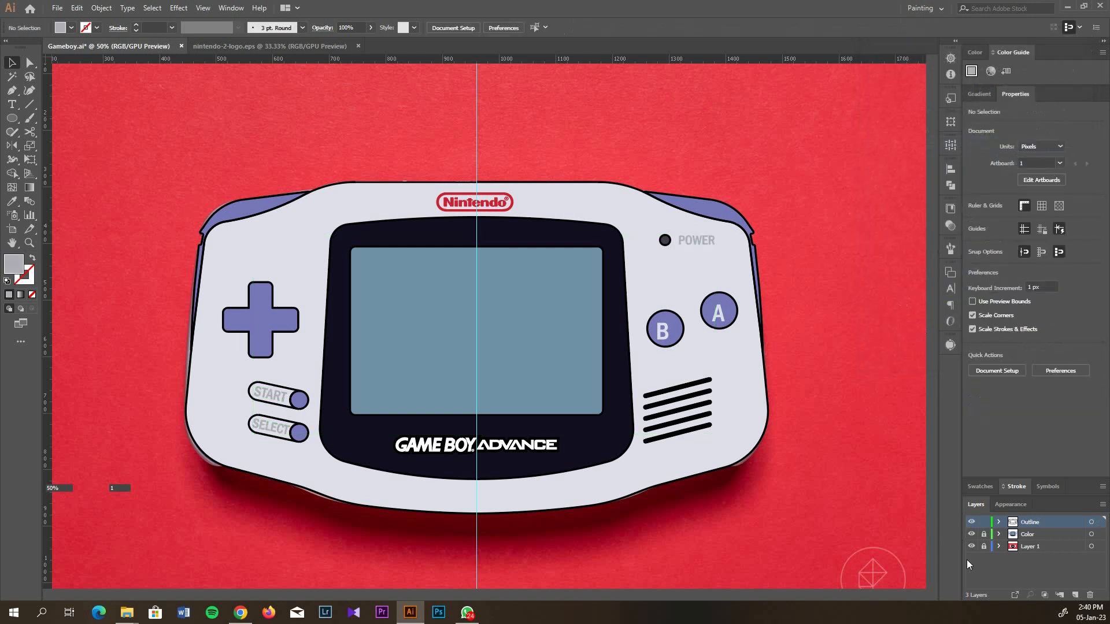
# Toggle the Color and Outline layers' visibility to compare the artwork with the photo underneath
pyautogui.click(972, 535)
pyautogui.click(971, 523)
pyautogui.click(971, 522)
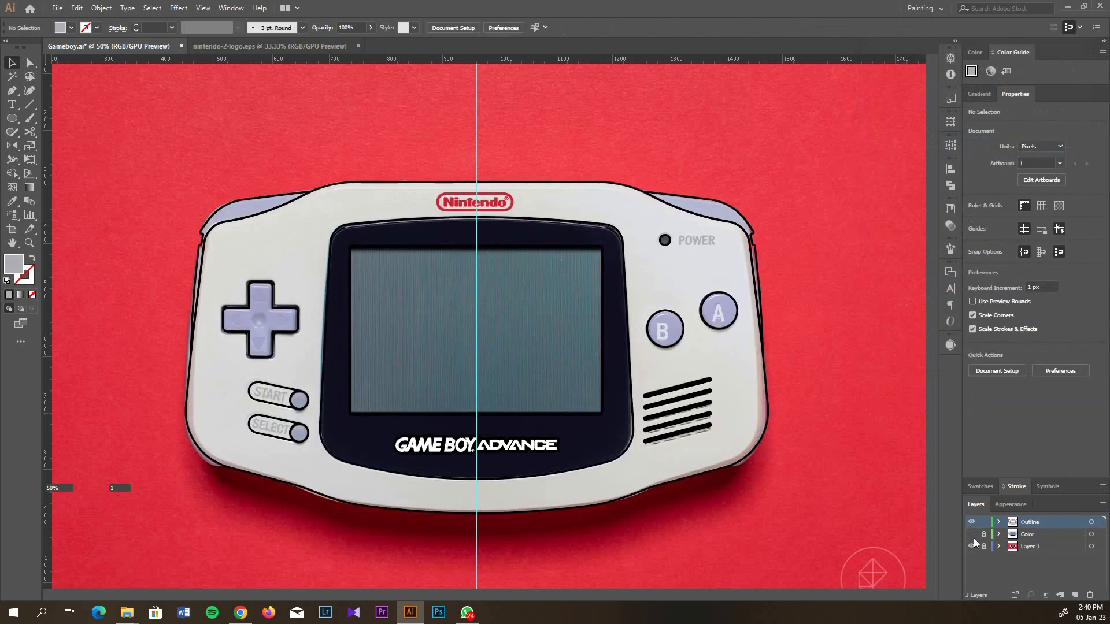
pyautogui.click(972, 536)
# Fill the A and B letters with the purple sampled from their buttons, and darken it to 42% brightness
pyautogui.click(664, 333)
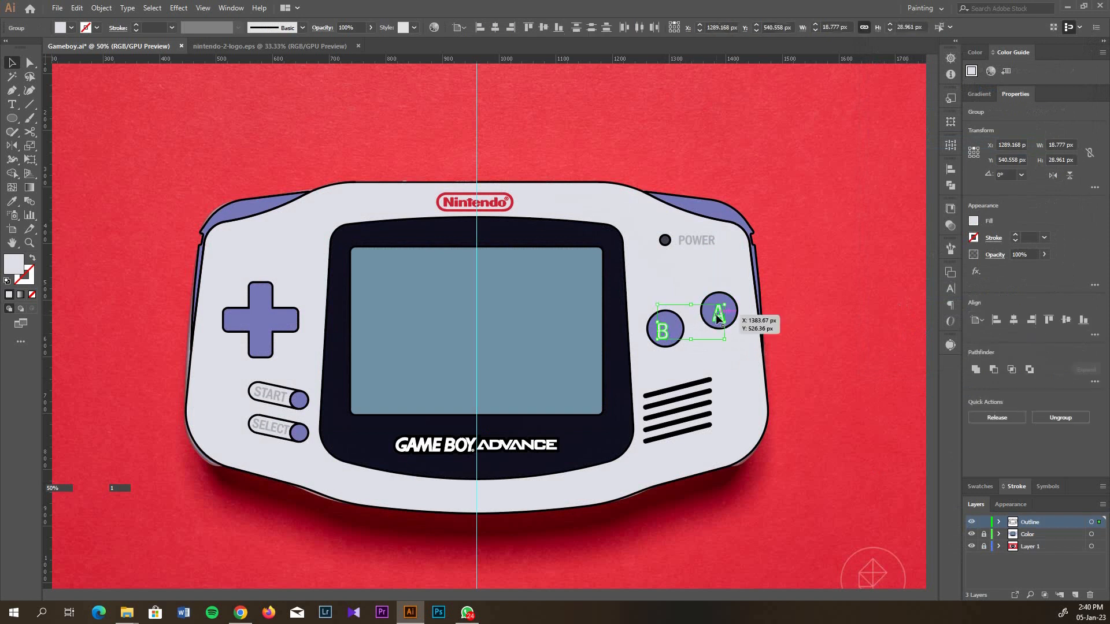
pyautogui.press('i')
pyautogui.click(735, 306)
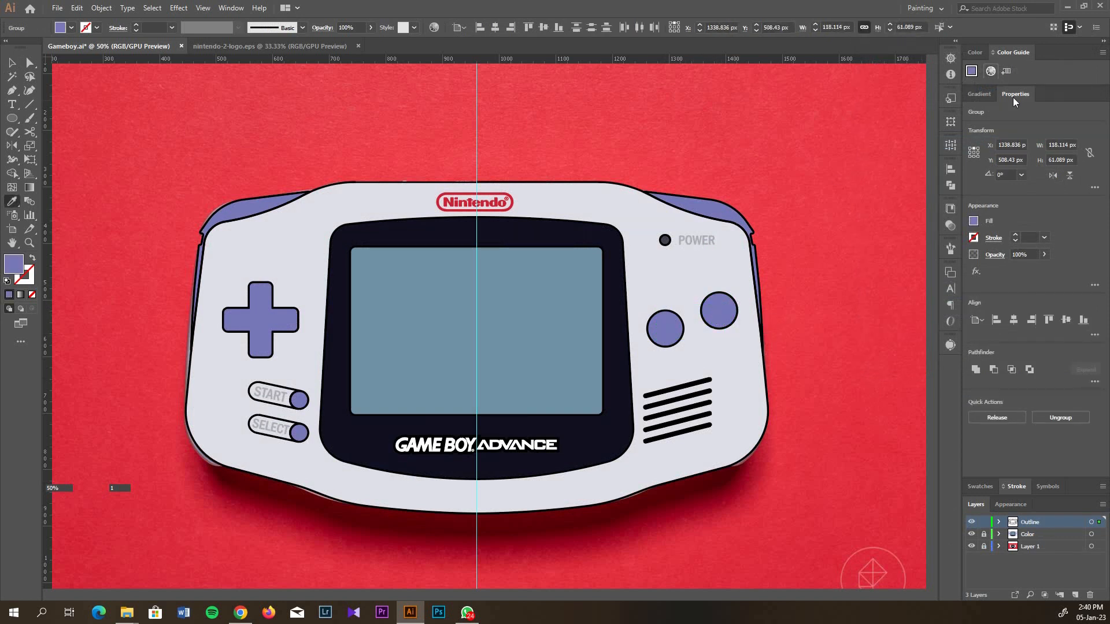
pyautogui.click(993, 272)
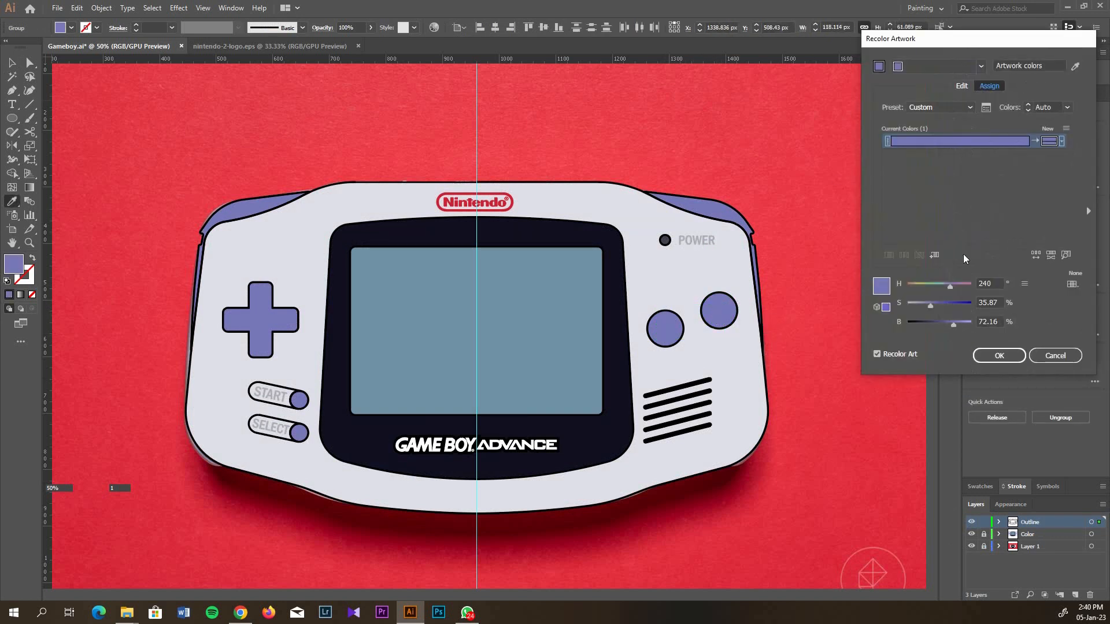
pyautogui.click(945, 324)
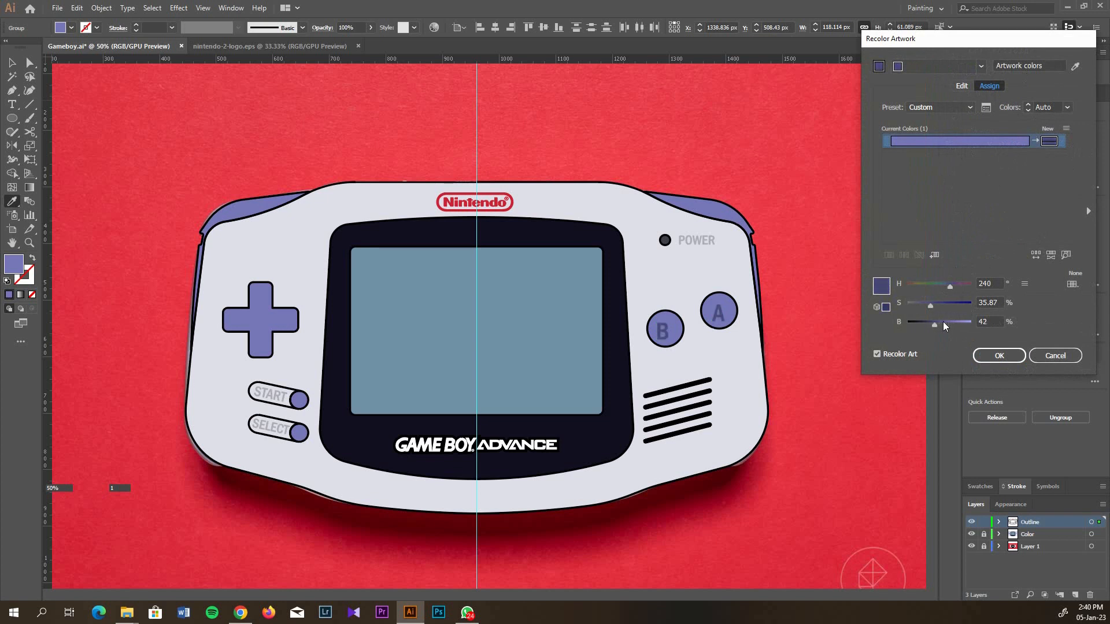
pyautogui.click(999, 354)
pyautogui.press('v')
pyautogui.click(88, 126)
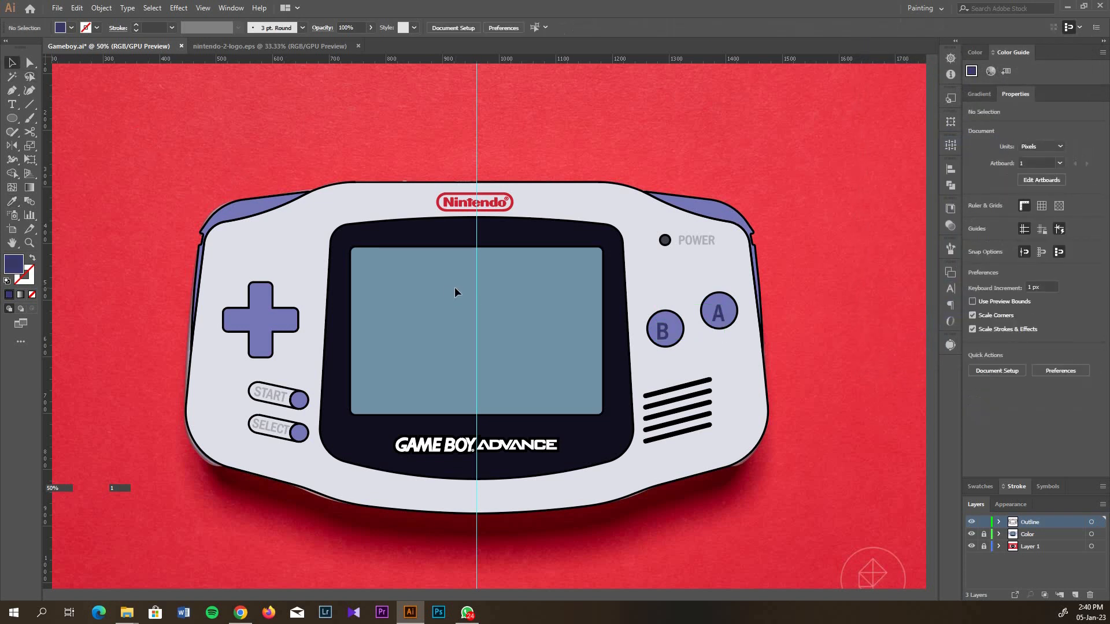
# Switch the Color layer to outline view and dim the photo on Layer 1
pyautogui.hscroll(-2, 434, 325)
pyautogui.keyDown('ctrl'); pyautogui.click(972, 534); pyautogui.keyUp('ctrl')
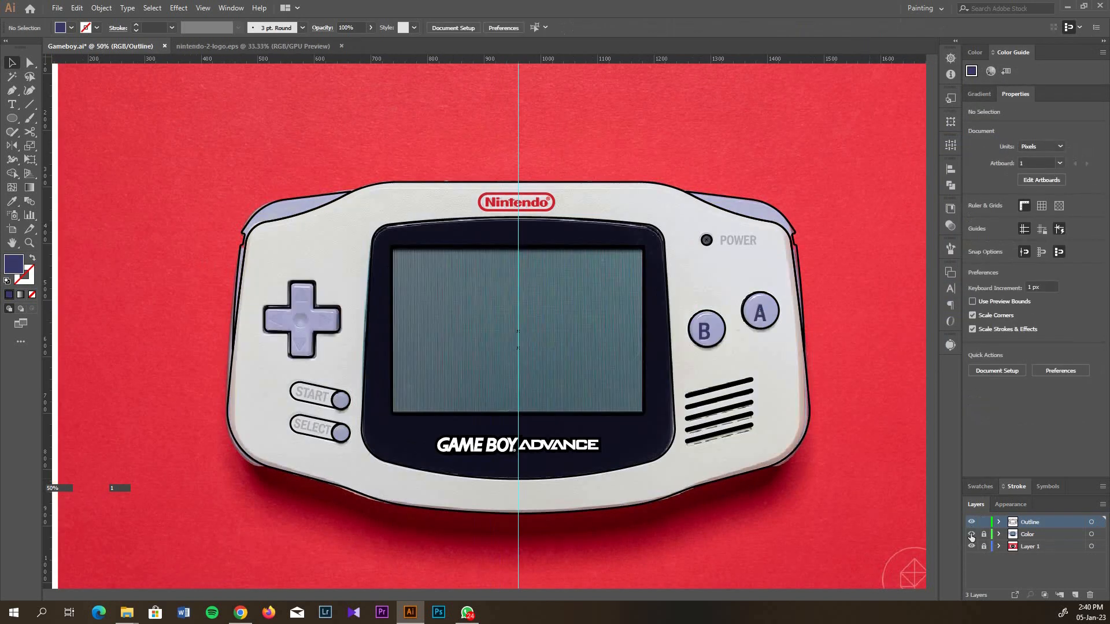
pyautogui.doubleClick(1049, 546)
pyautogui.click(563, 331)
pyautogui.press('Return')
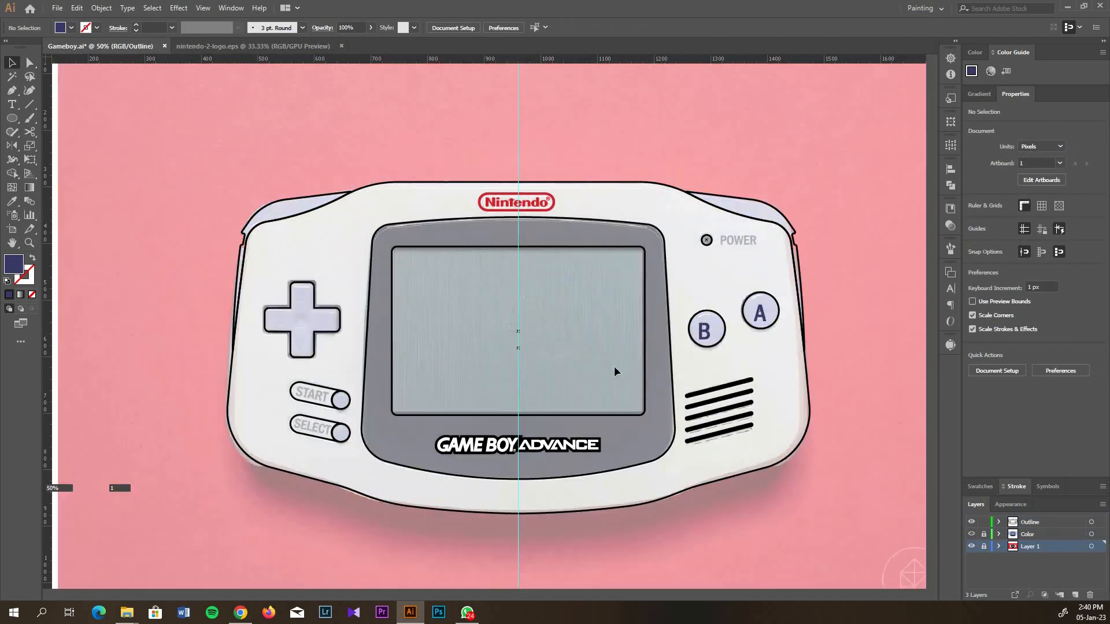
# Turn off image dimming for the photo on Layer 1
pyautogui.doubleClick(1050, 546)
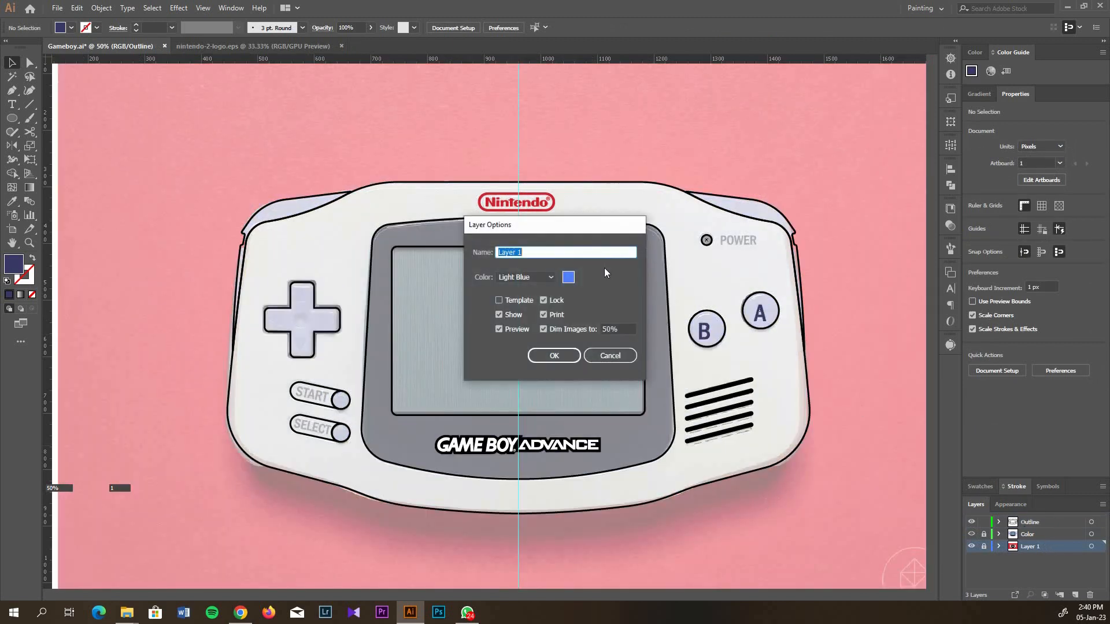
pyautogui.click(566, 333)
pyautogui.click(560, 352)
# Lock the Outline layer, then unlock the Color layer and make it the active layer
pyautogui.scroll(3, 267, 308)
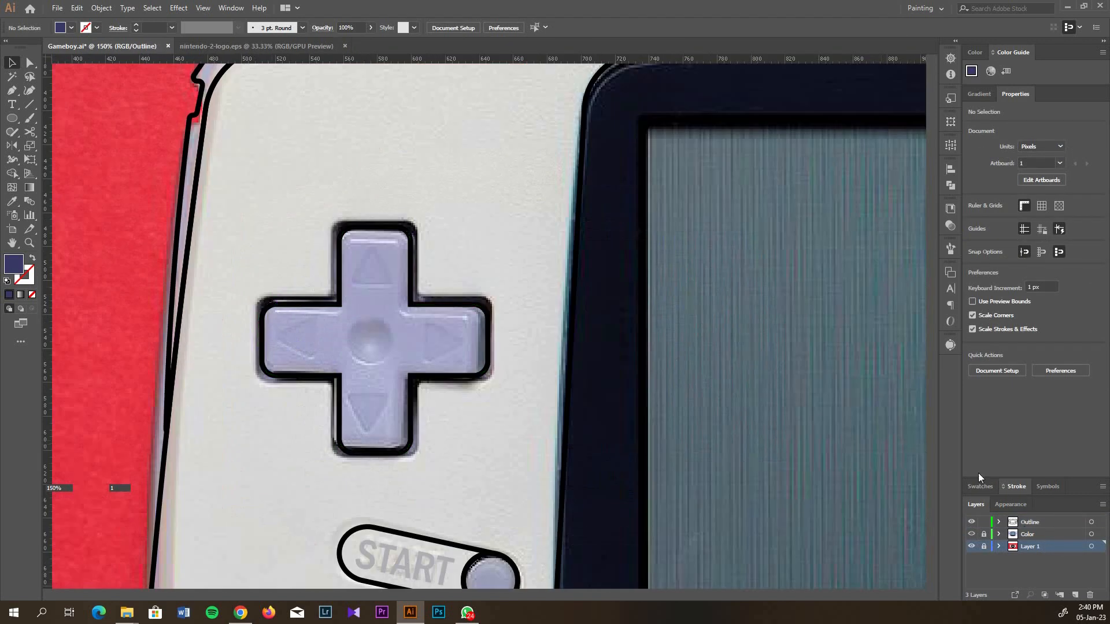
pyautogui.click(1043, 527)
pyautogui.click(984, 535)
pyautogui.click(1030, 535)
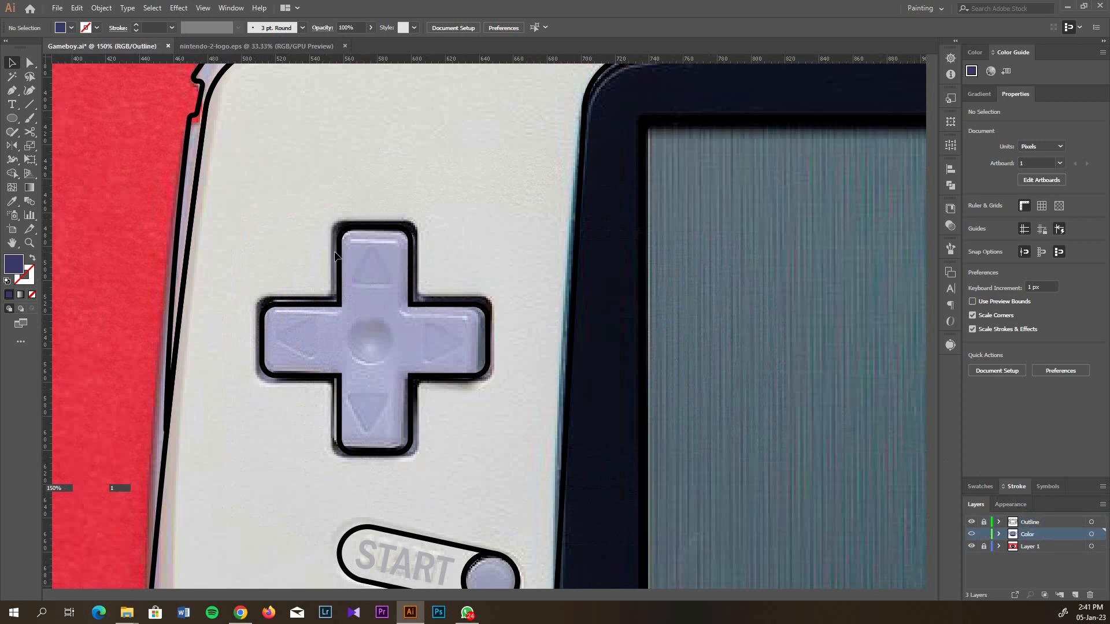
# Draw a rounded-corner triangle about 25 × 23 px over the D-pad's up arrow with the Polygon tool
pyautogui.scroll(1, 350, 267)
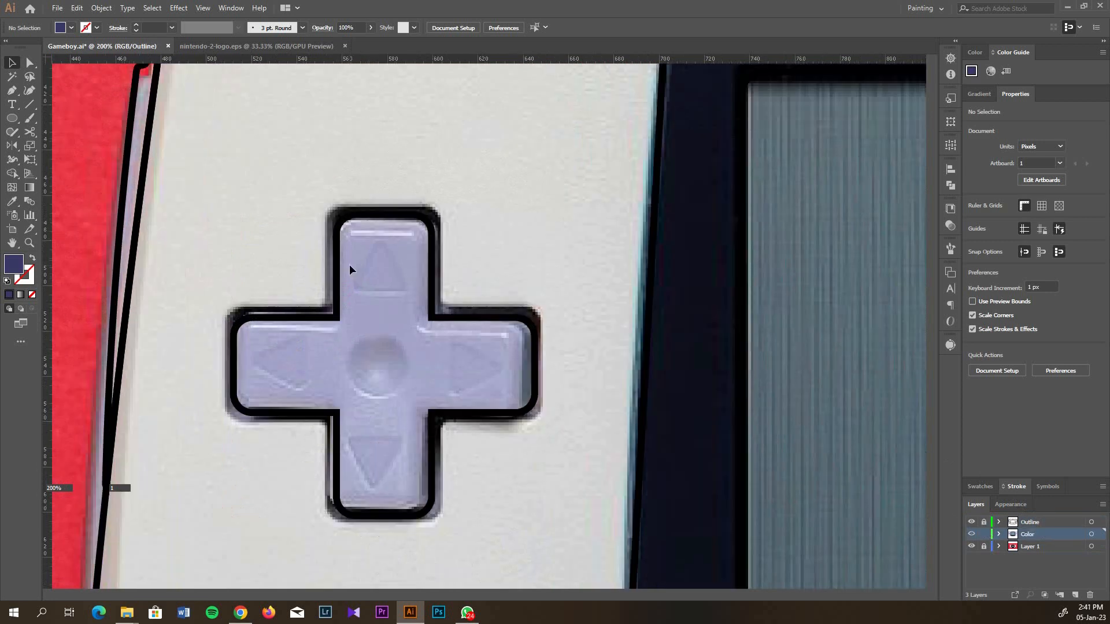
pyautogui.click(11, 118)
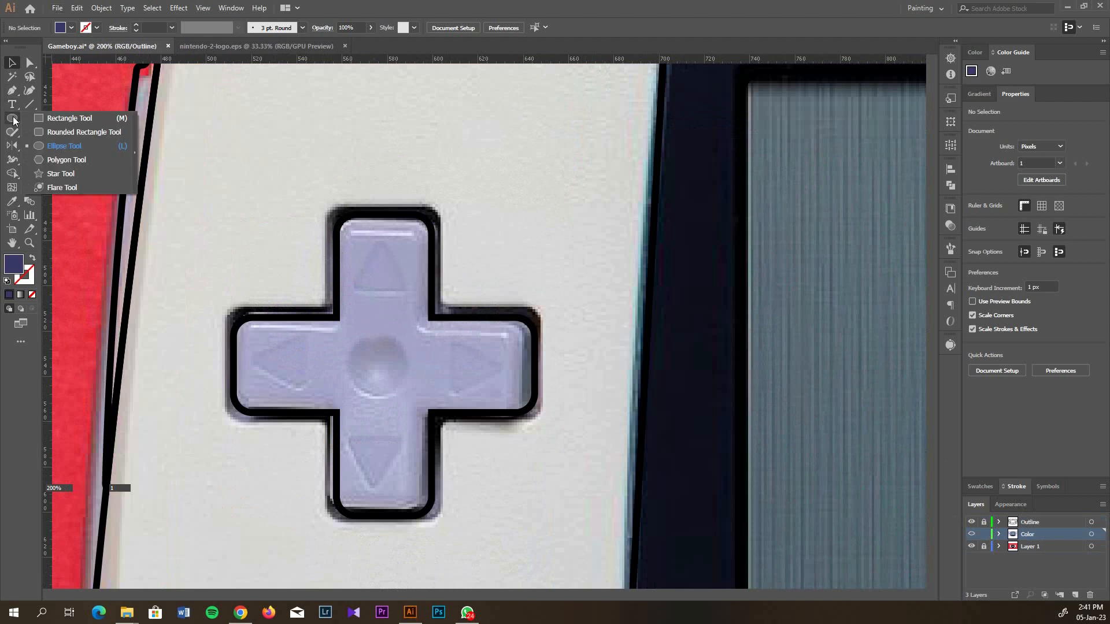
pyautogui.click(58, 145)
pyautogui.moveTo(365, 264); pyautogui.dragTo(380, 233)
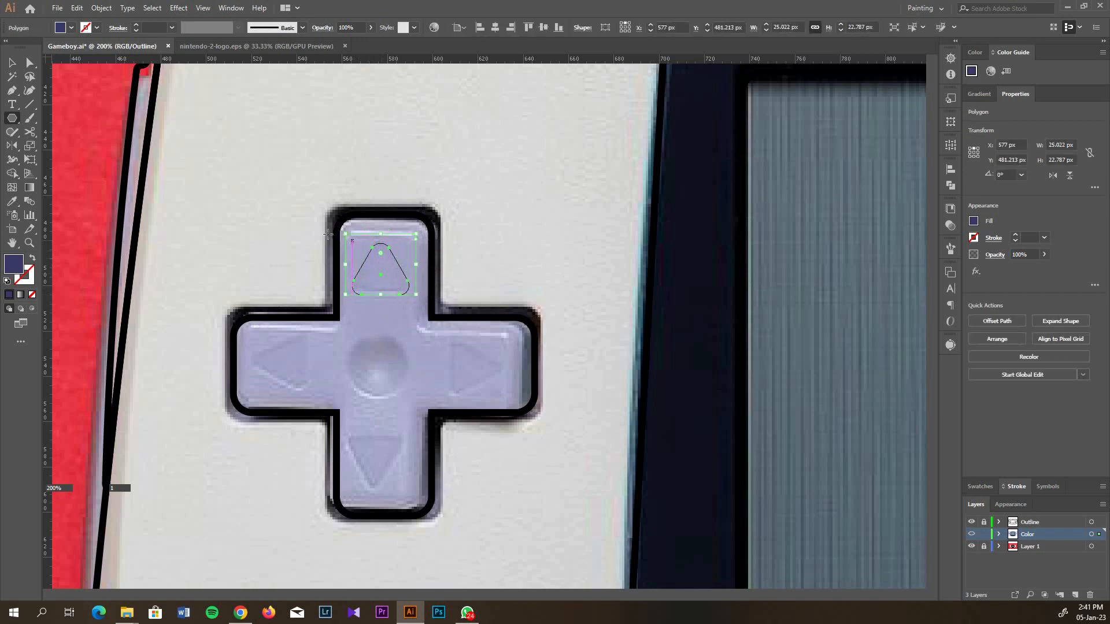
# Move the triangle 2 px right and 2 px up within the D-pad's upper arm and deselect it
pyautogui.click(16, 62)
pyautogui.click(392, 268)
pyautogui.scroll(2, 393, 269)
pyautogui.click(405, 258)
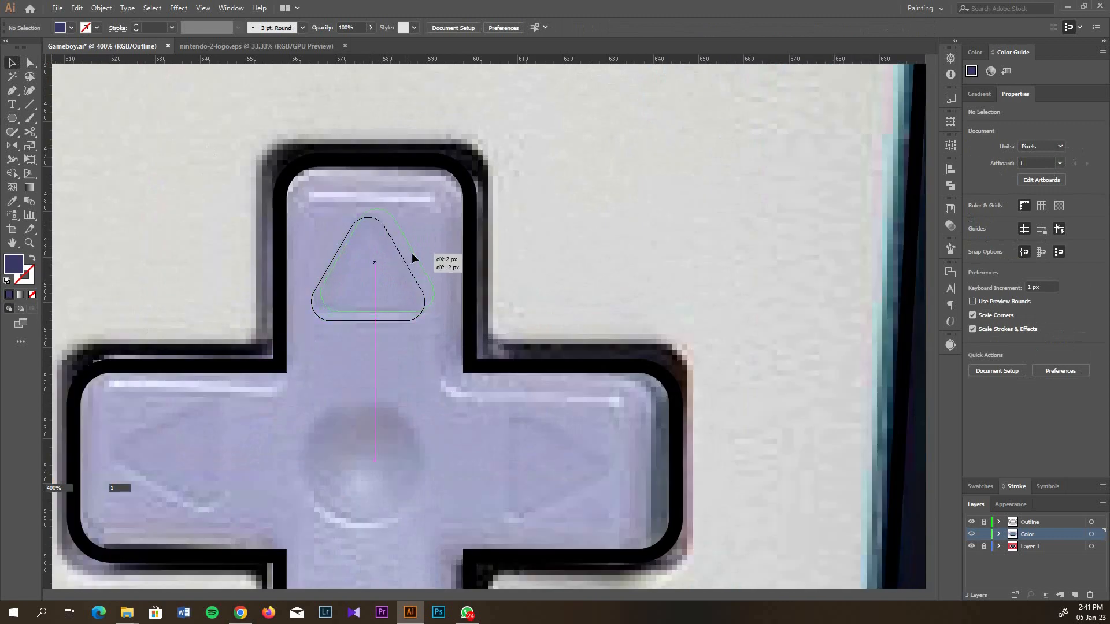
pyautogui.scroll(-2, 411, 252)
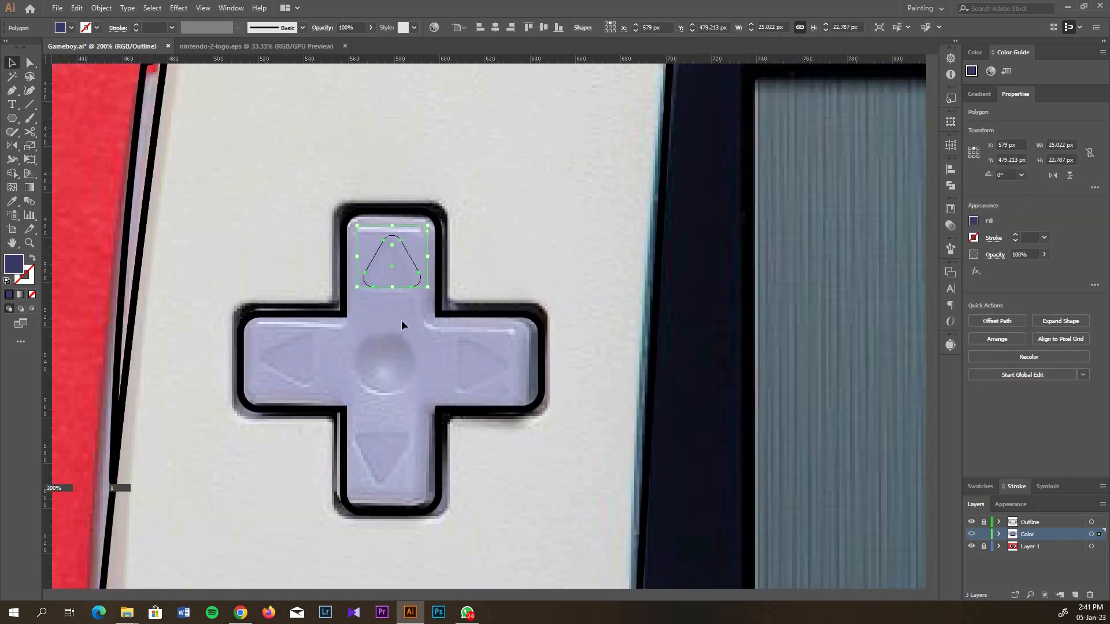
pyautogui.click(396, 293)
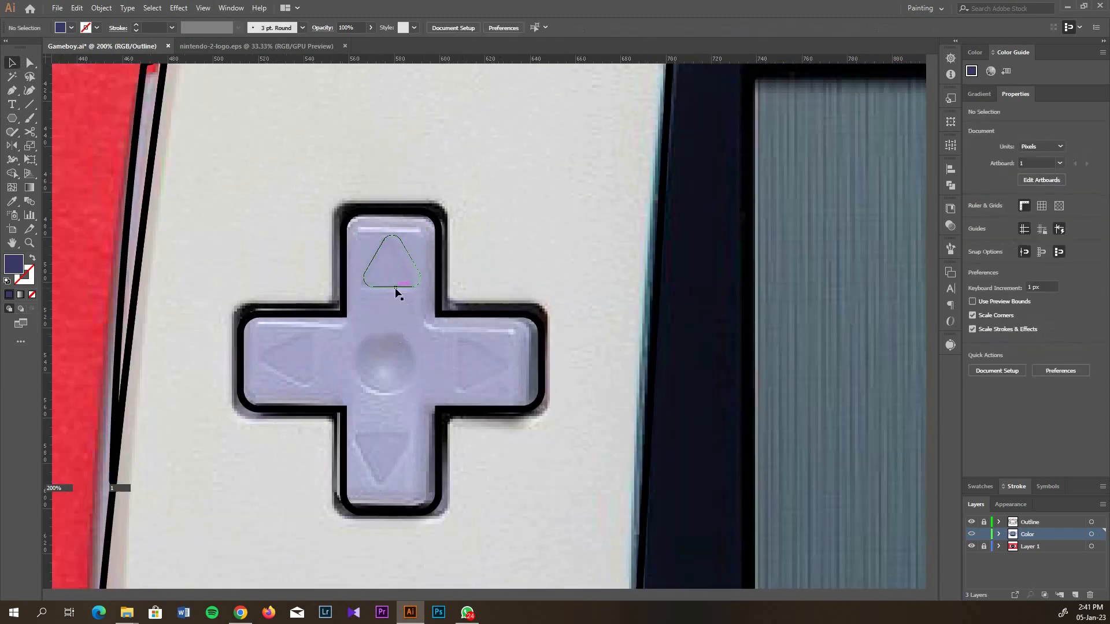
# Rotate copies of the upper D-pad triangle in 90° increments around the centre of the cross to make all four arrows
pyautogui.click(394, 286)
pyautogui.click(324, 248)
pyautogui.click(383, 283)
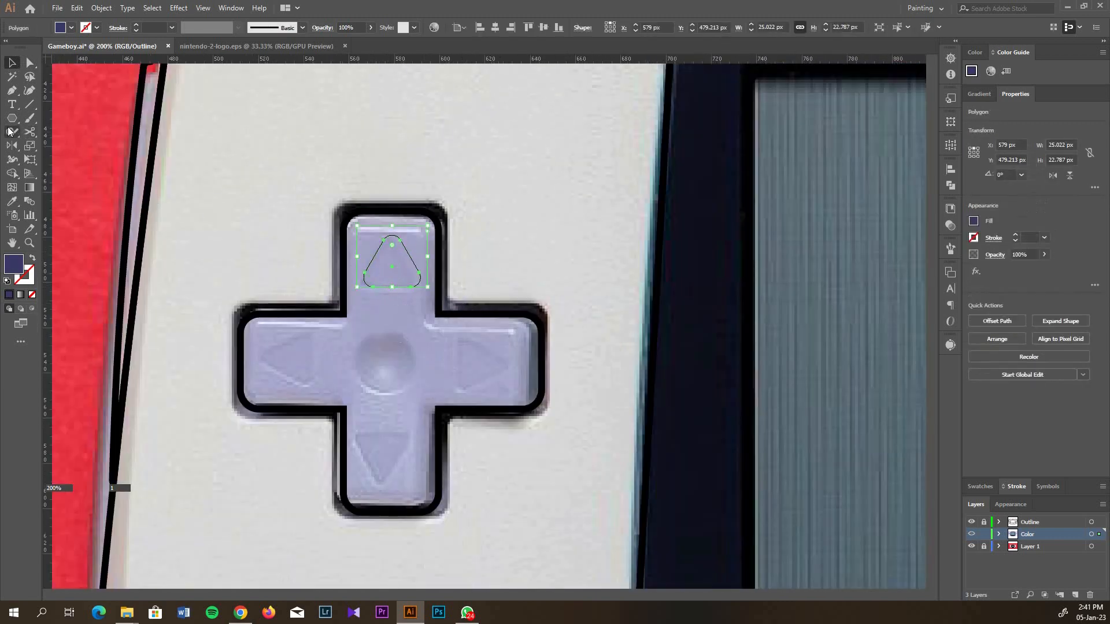
pyautogui.click(11, 145)
pyautogui.keyDown('alt'); pyautogui.click(387, 364); pyautogui.keyUp('alt')
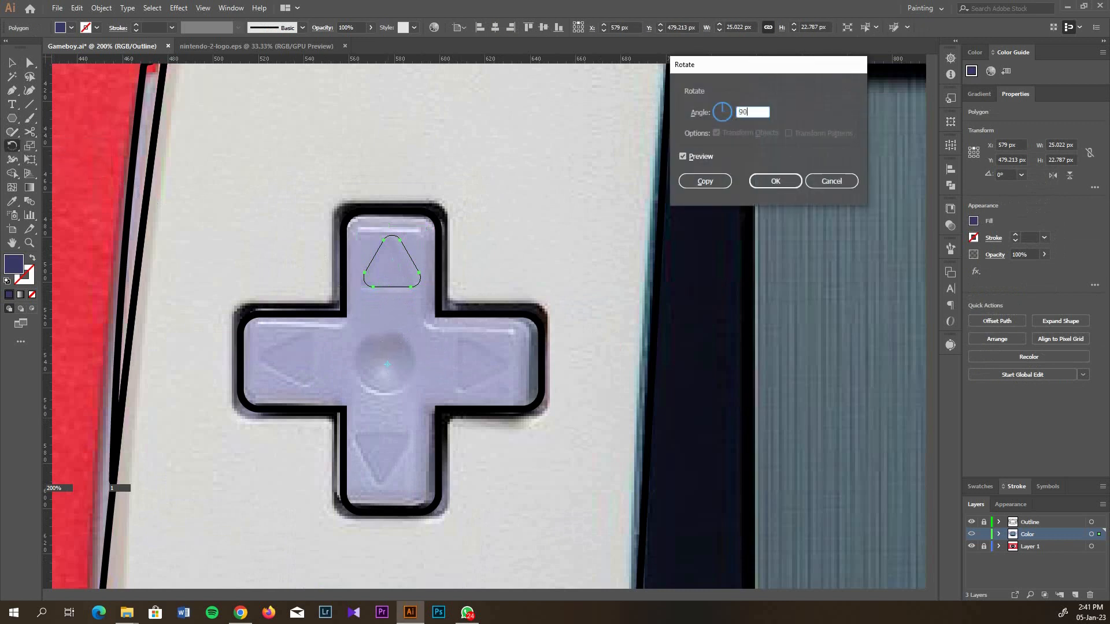
pyautogui.click(705, 181)
pyautogui.hotkey('ctrl', 'd')
pyautogui.hotkey('ctrl', 'd')
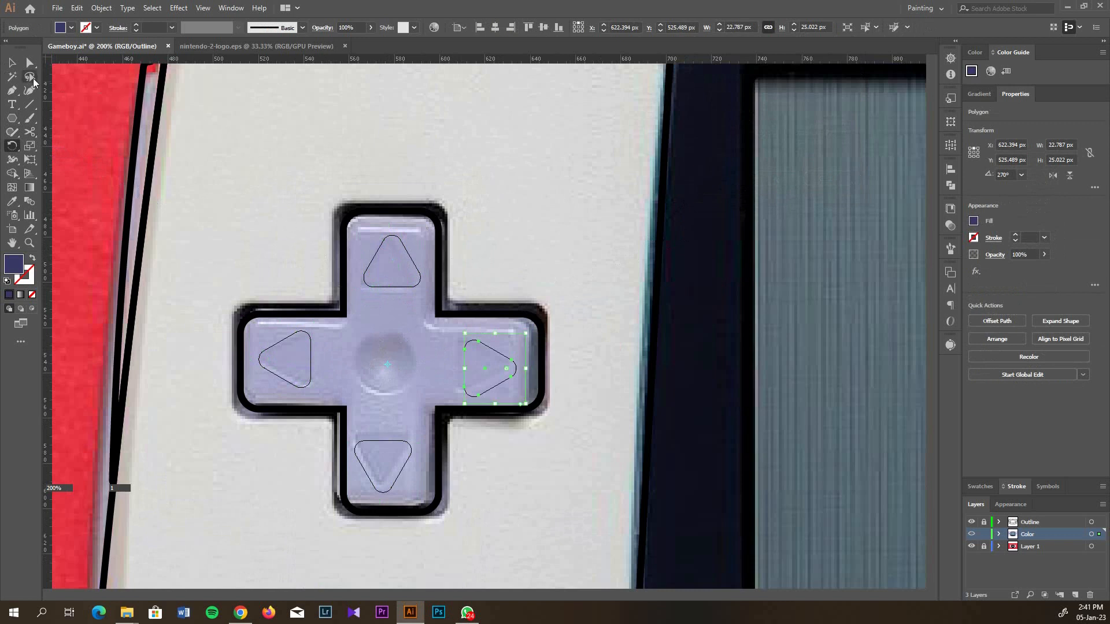
# Align the upper and lower arrows to the horizontal centre of the D-pad cross
pyautogui.press('v')
pyautogui.click(390, 287)
pyautogui.keyDown('shift'); pyautogui.click(401, 442); pyautogui.keyUp('shift')
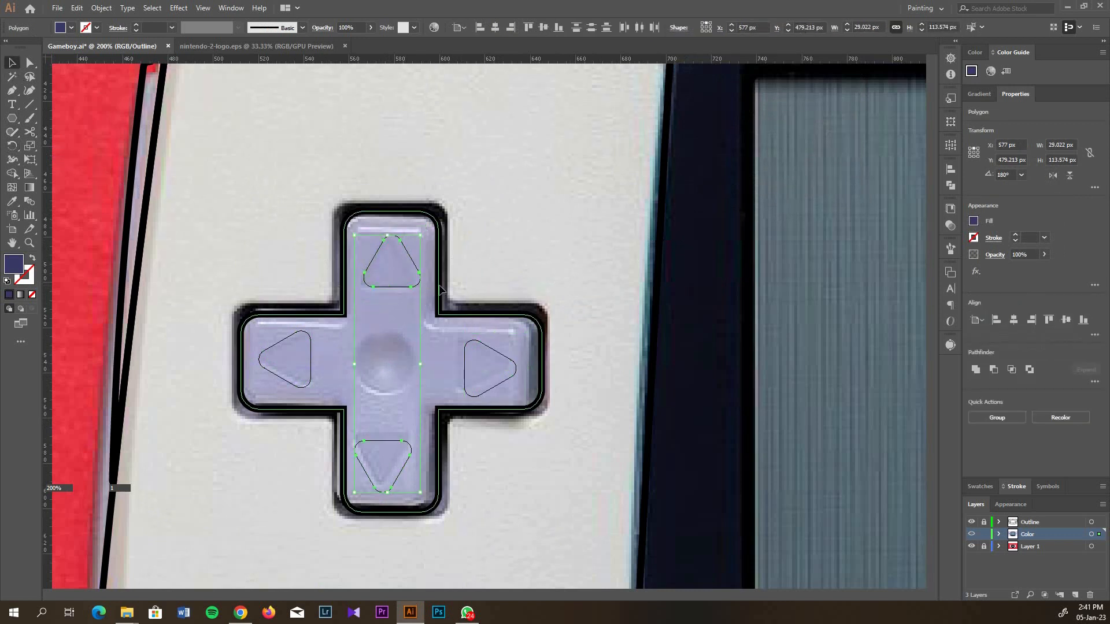
pyautogui.keyDown('shift'); pyautogui.click(439, 287); pyautogui.keyUp('shift')
pyautogui.click(950, 169)
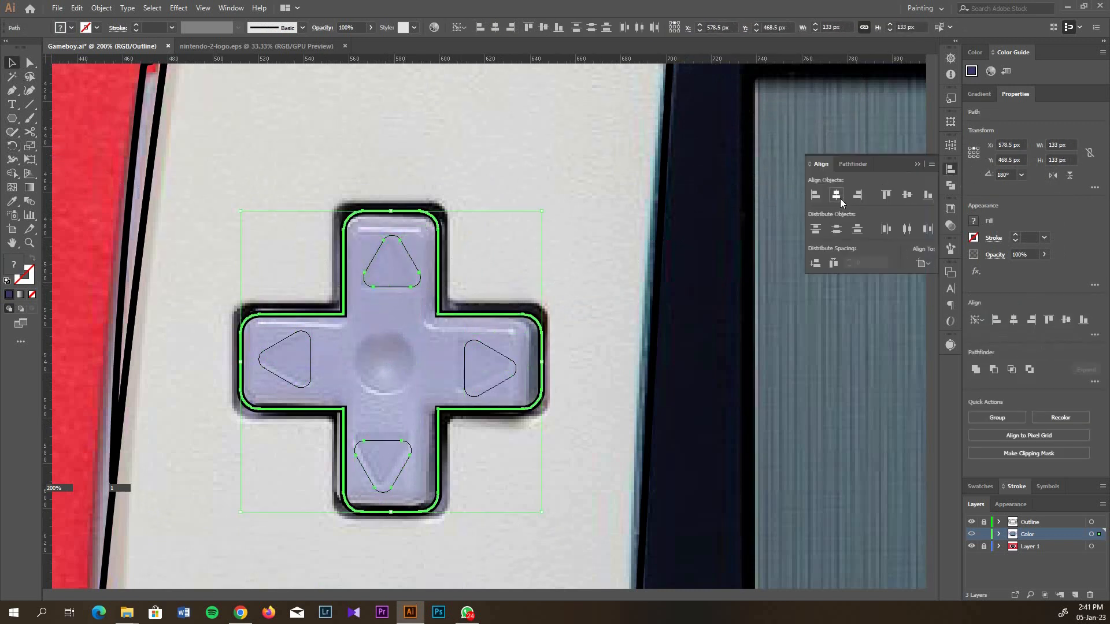
pyautogui.click(834, 193)
# Align the left and right arrows to the vertical centre of the D-pad cross
pyautogui.click(272, 282)
pyautogui.click(287, 338)
pyautogui.keyDown('shift'); pyautogui.click(490, 354); pyautogui.keyUp('shift')
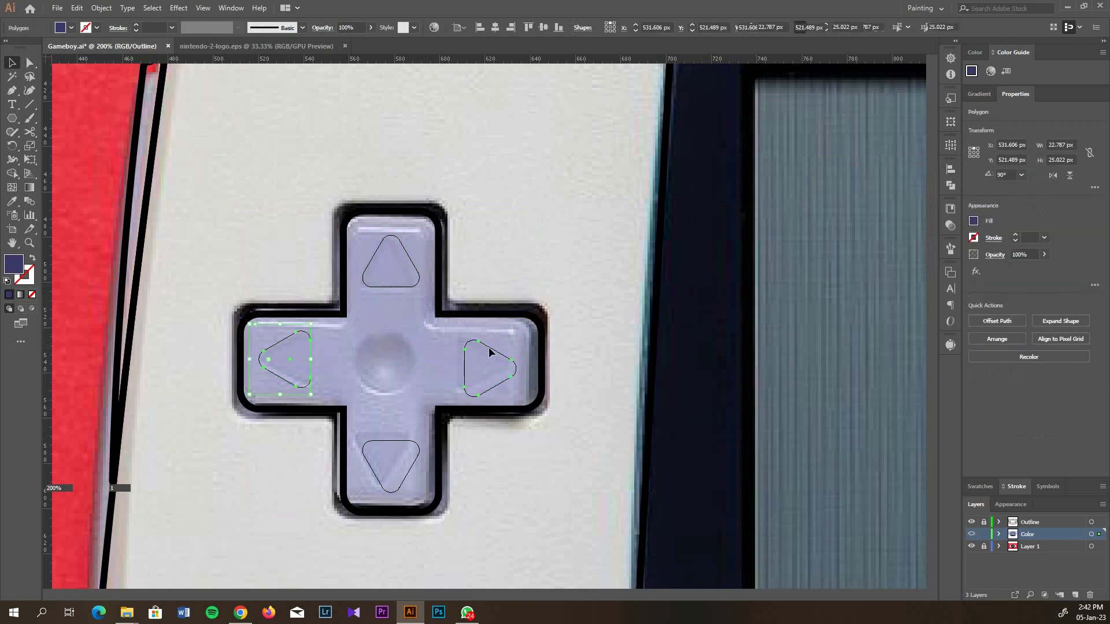
pyautogui.keyDown('shift'); pyautogui.click(497, 315); pyautogui.keyUp('shift')
pyautogui.click(950, 169)
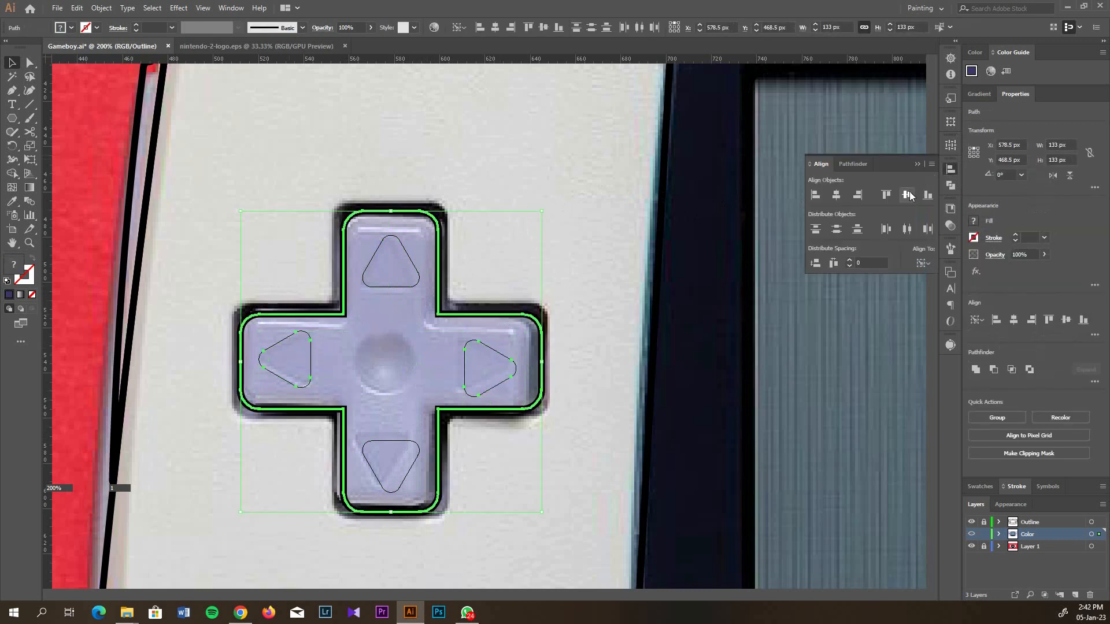
pyautogui.click(584, 172)
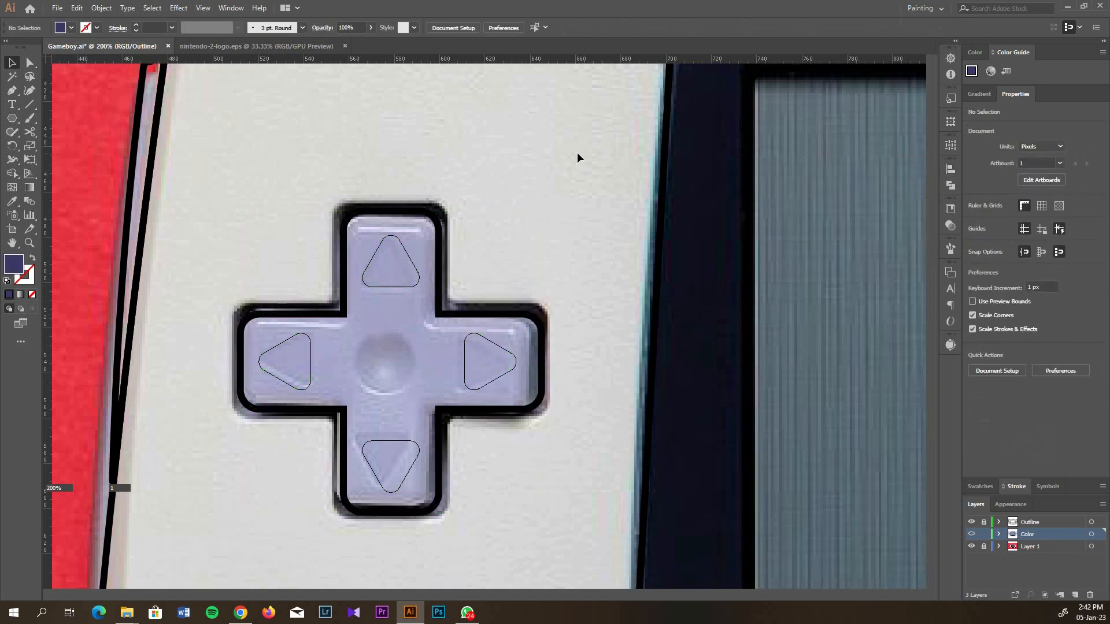
# Draw a circle about 28 px wide in the middle of the D-pad and centre it on the cross
pyautogui.moveTo(12, 118); pyautogui.dragTo(58, 145)
pyautogui.moveTo(390, 361); pyautogui.dragTo(360, 340)
pyautogui.press('v')
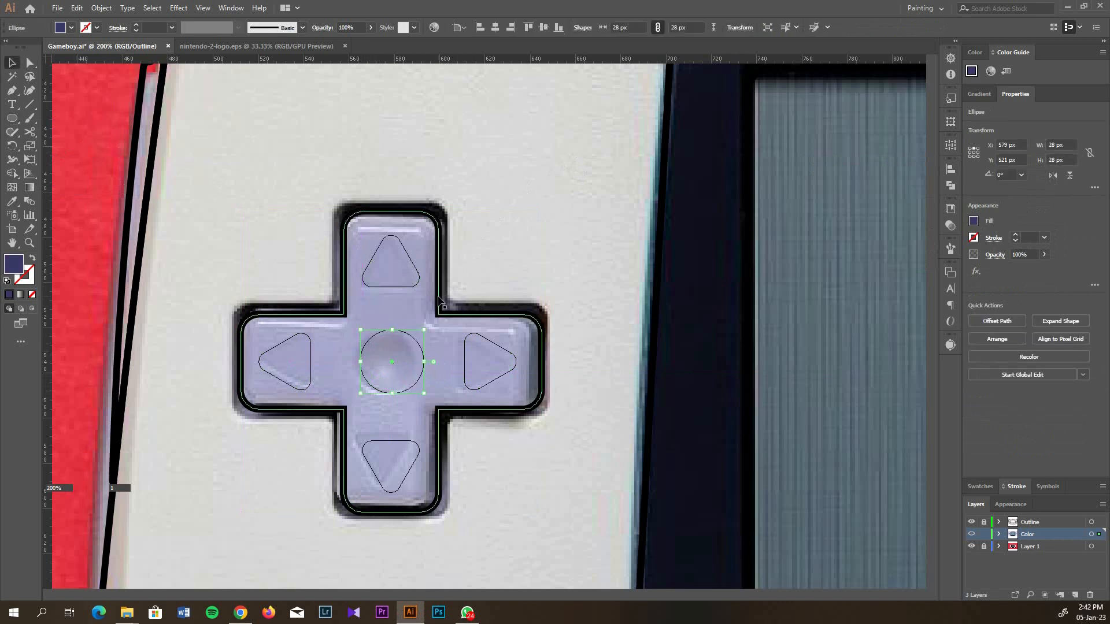
pyautogui.keyDown('shift'); pyautogui.click(439, 300); pyautogui.keyUp('shift')
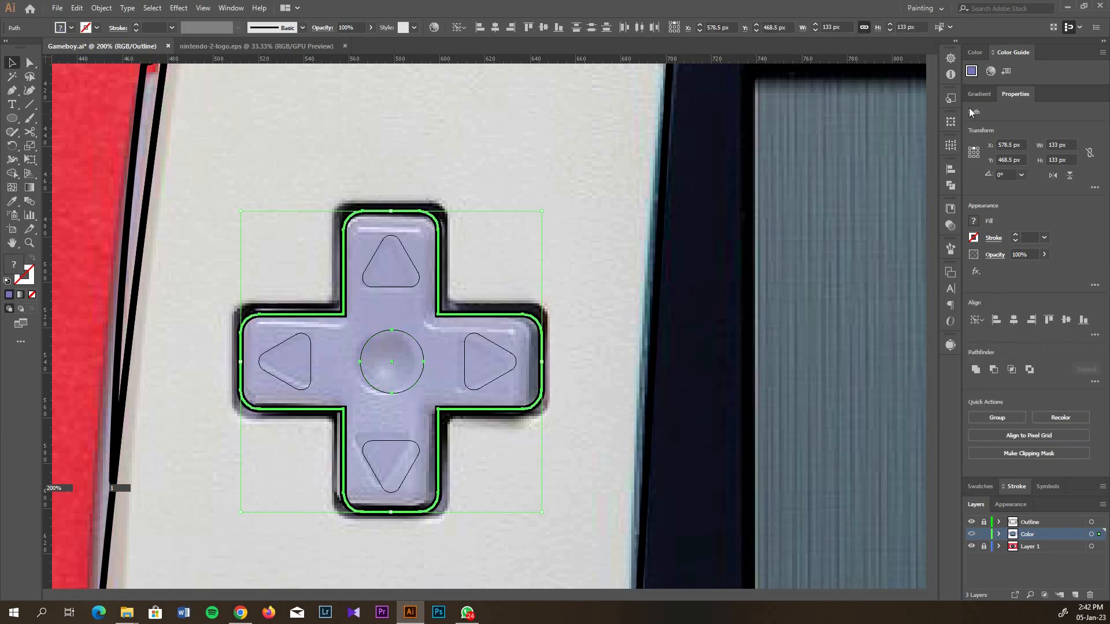
pyautogui.click(950, 169)
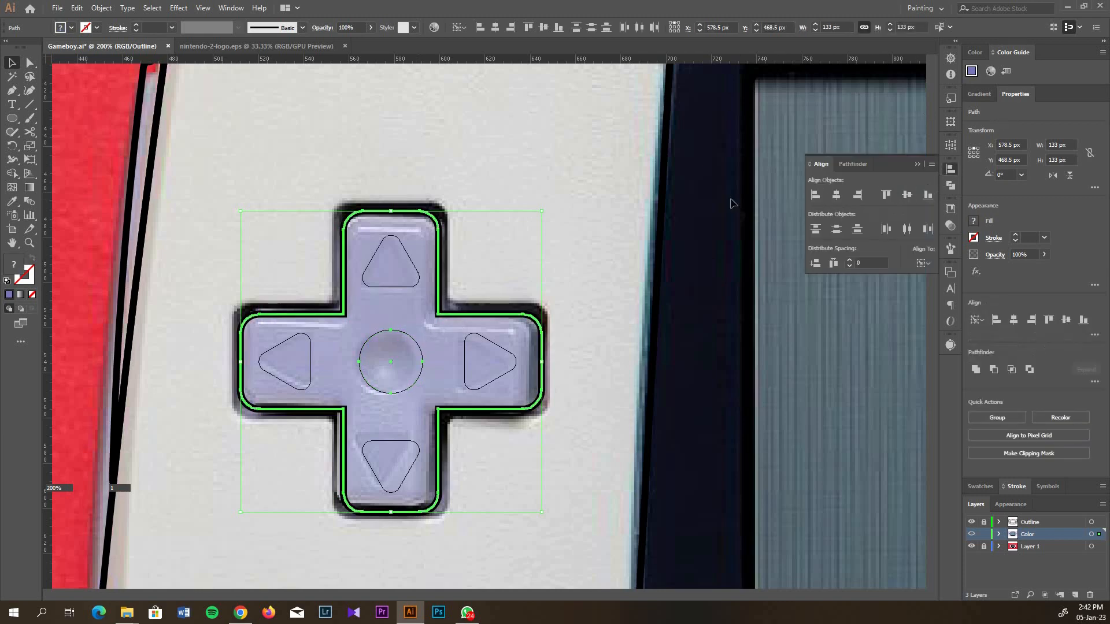
pyautogui.click(621, 198)
# Fill the four D-pad arrows and the centre circle with the same dark indigo, and switch from outline view to preview
pyautogui.scroll(-2, 472, 249)
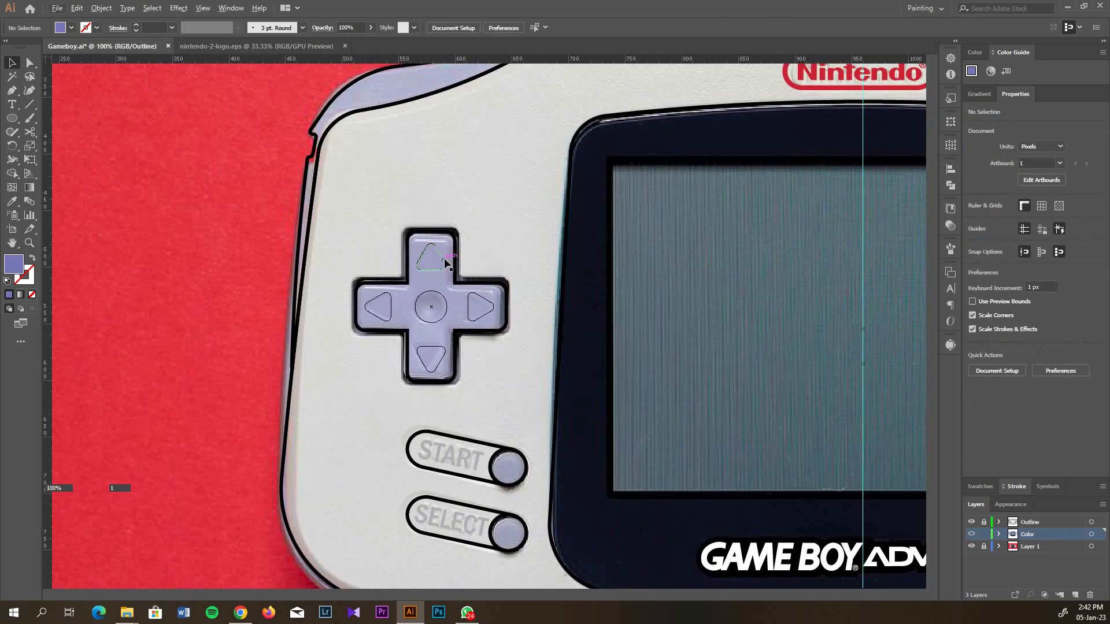
pyautogui.click(443, 258)
pyautogui.keyDown('shift'); pyautogui.click(443, 305); pyautogui.keyUp('shift')
pyautogui.keyDown('shift'); pyautogui.click(493, 306); pyautogui.keyUp('shift')
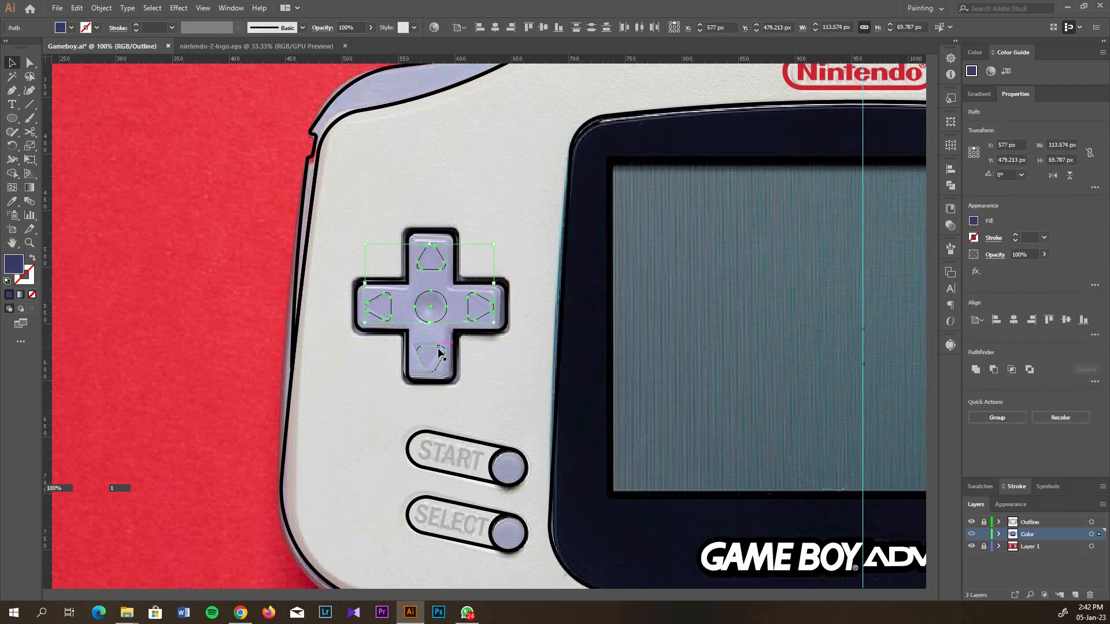
pyautogui.keyDown('shift'); pyautogui.click(441, 353); pyautogui.keyUp('shift')
pyautogui.scroll(-1, 411, 269)
pyautogui.hscroll(3, 411, 269)
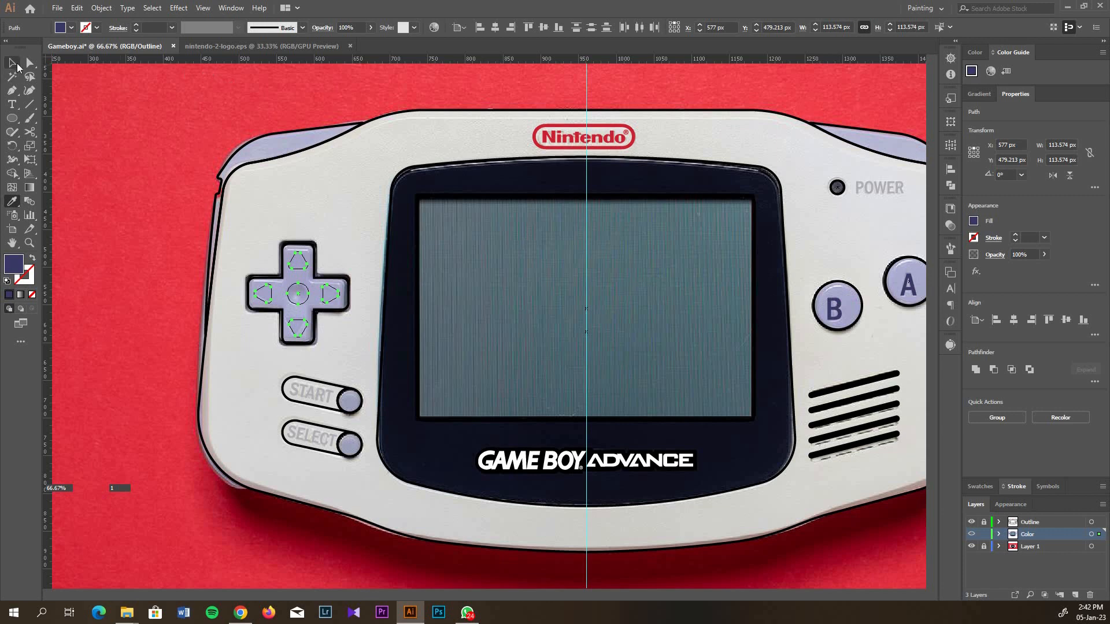
pyautogui.hotkey('ctrl', 'y')
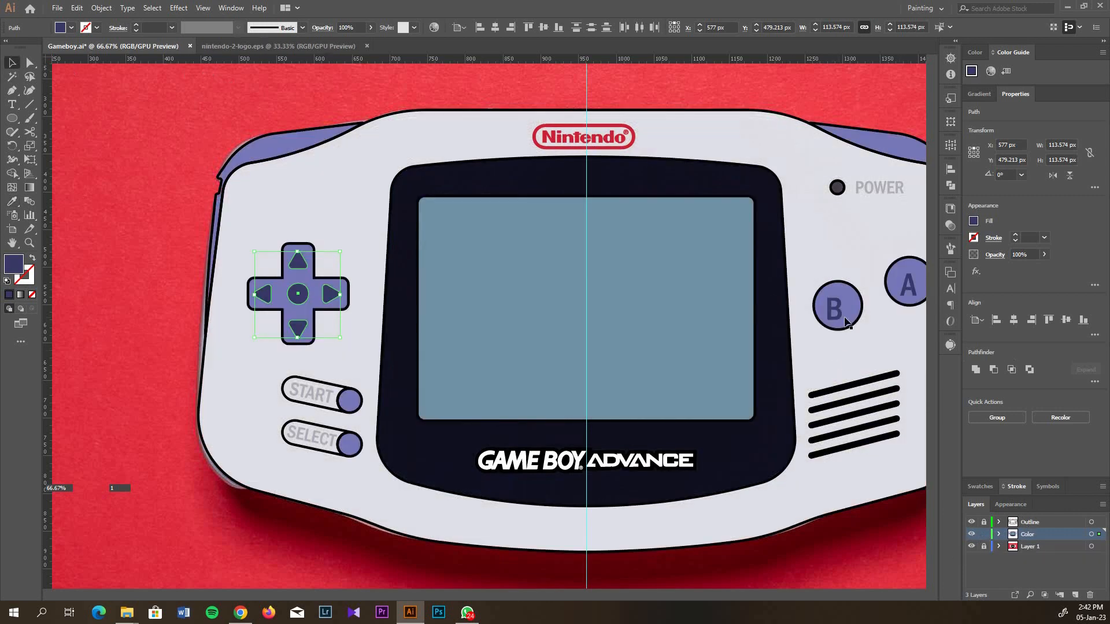
pyautogui.click(337, 328)
pyautogui.scroll(-1, 337, 329)
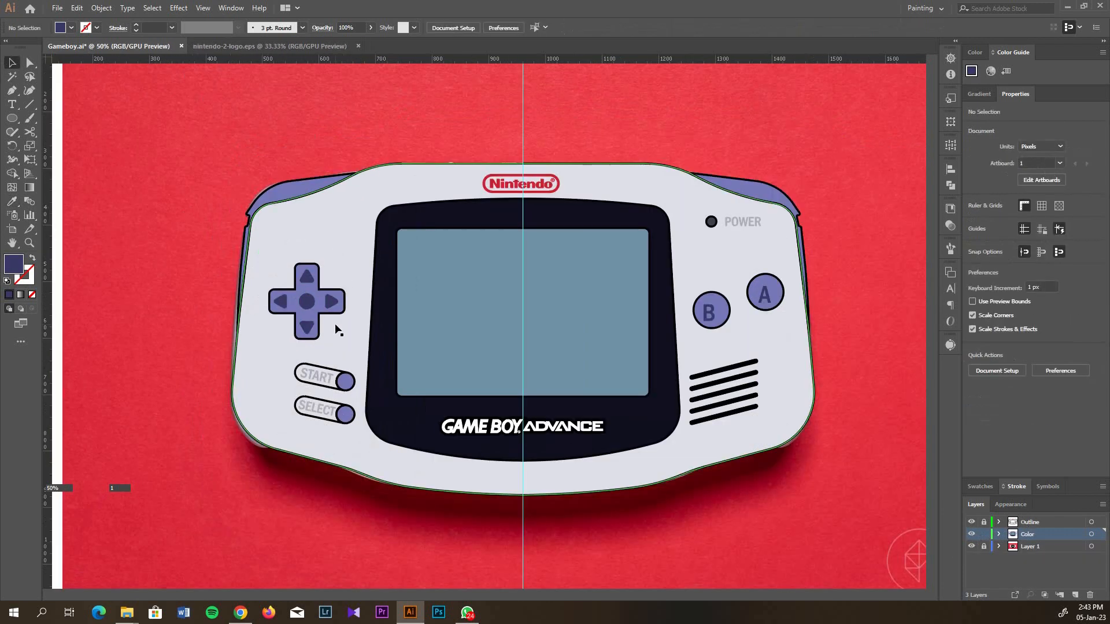
# Give the four arrows and the centre circle the D-pad's purple fill, then recolour them to 64% brightness
pyautogui.scroll(2, 308, 294)
pyautogui.keyDown('shift'); pyautogui.click(308, 316); pyautogui.keyUp('shift')
pyautogui.keyDown('shift'); pyautogui.click(254, 312); pyautogui.keyUp('shift')
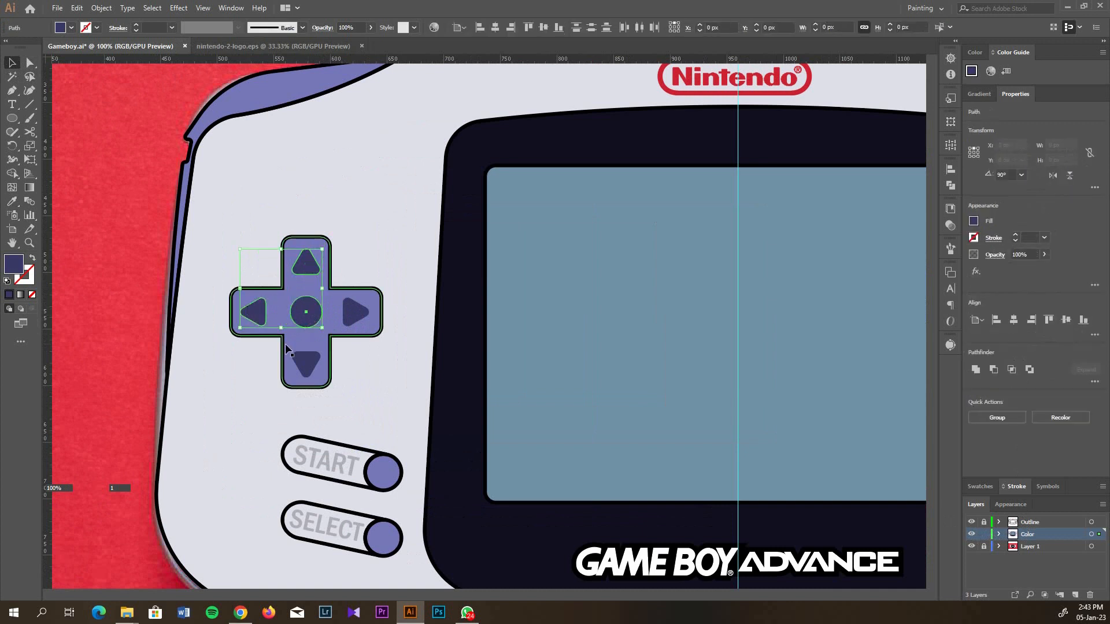
pyautogui.keyDown('shift'); pyautogui.click(306, 362); pyautogui.keyUp('shift')
pyautogui.keyDown('shift'); pyautogui.click(355, 312); pyautogui.keyUp('shift')
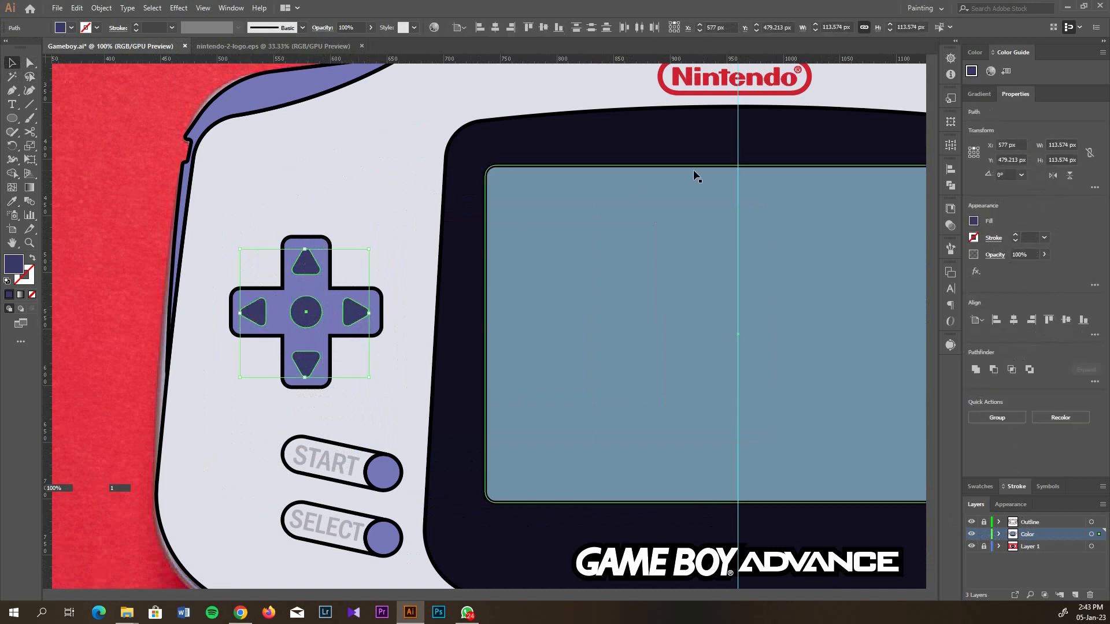
pyautogui.click(338, 305)
pyautogui.click(991, 71)
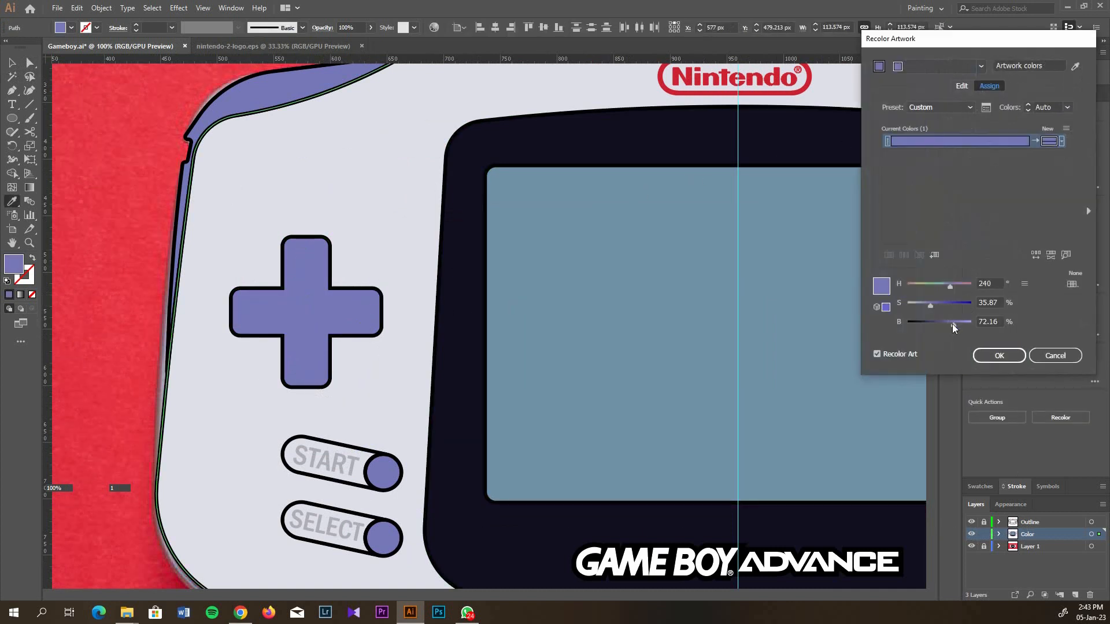
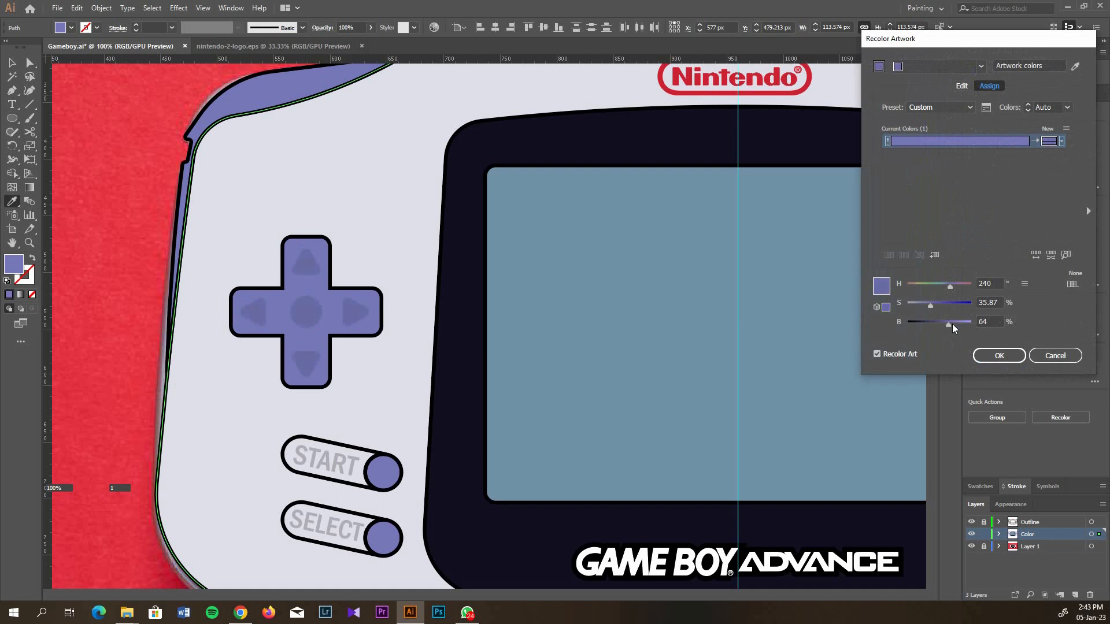
pyautogui.click(999, 356)
pyautogui.click(12, 63)
pyautogui.click(115, 162)
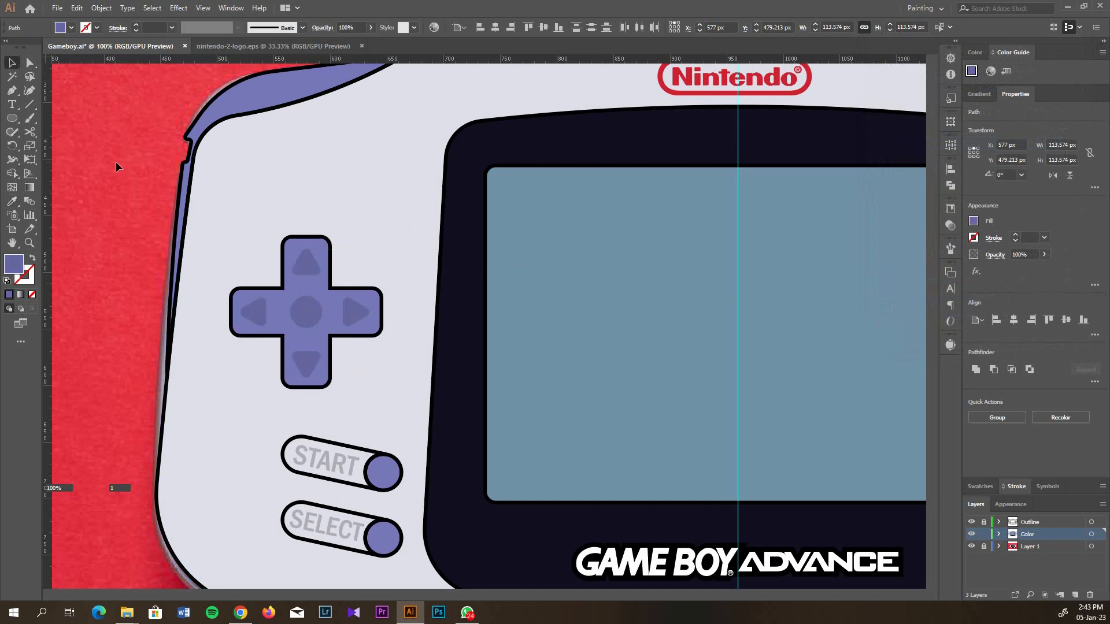
pyautogui.scroll(-2, 291, 192)
pyautogui.hscroll(2, 302, 194)
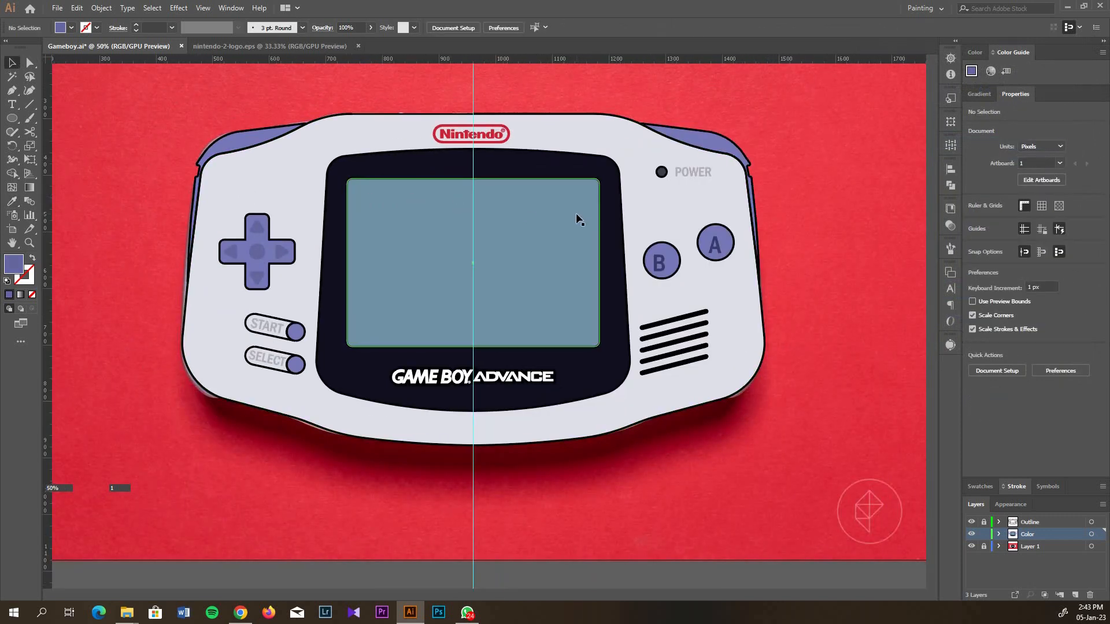
pyautogui.scroll(1, 733, 364)
pyautogui.scroll(-1, 323, 192)
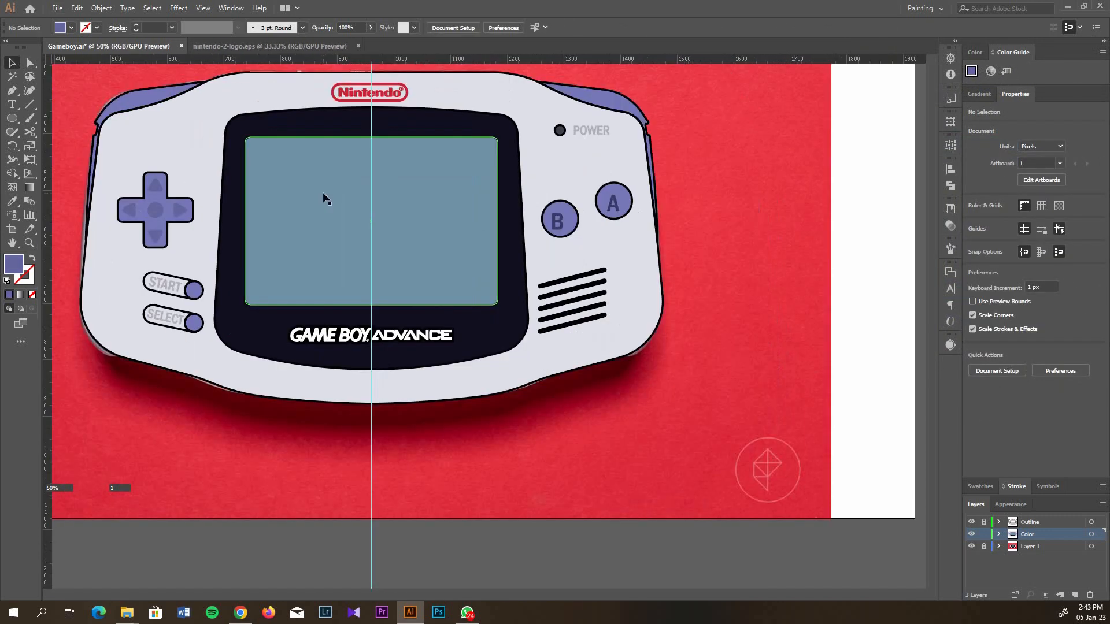
pyautogui.scroll(1, 323, 192)
# Copy the D-pad's centre circle and paste two duplicates directly in front of it
pyautogui.scroll(3, 148, 235)
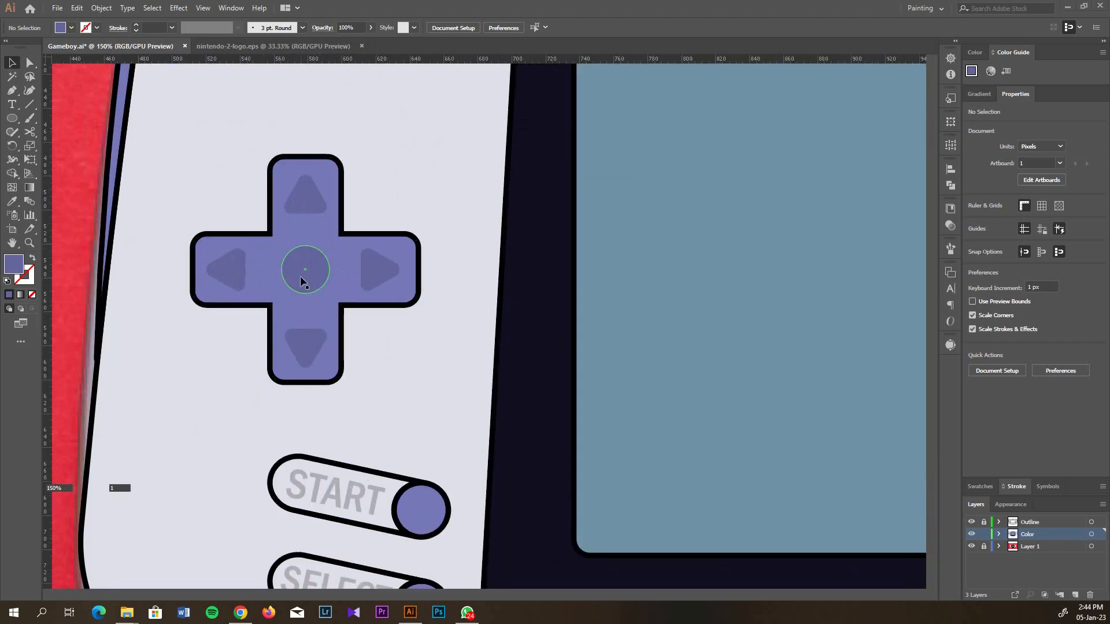
pyautogui.scroll(1, 305, 309)
pyautogui.scroll(1, 307, 315)
pyautogui.click(305, 272)
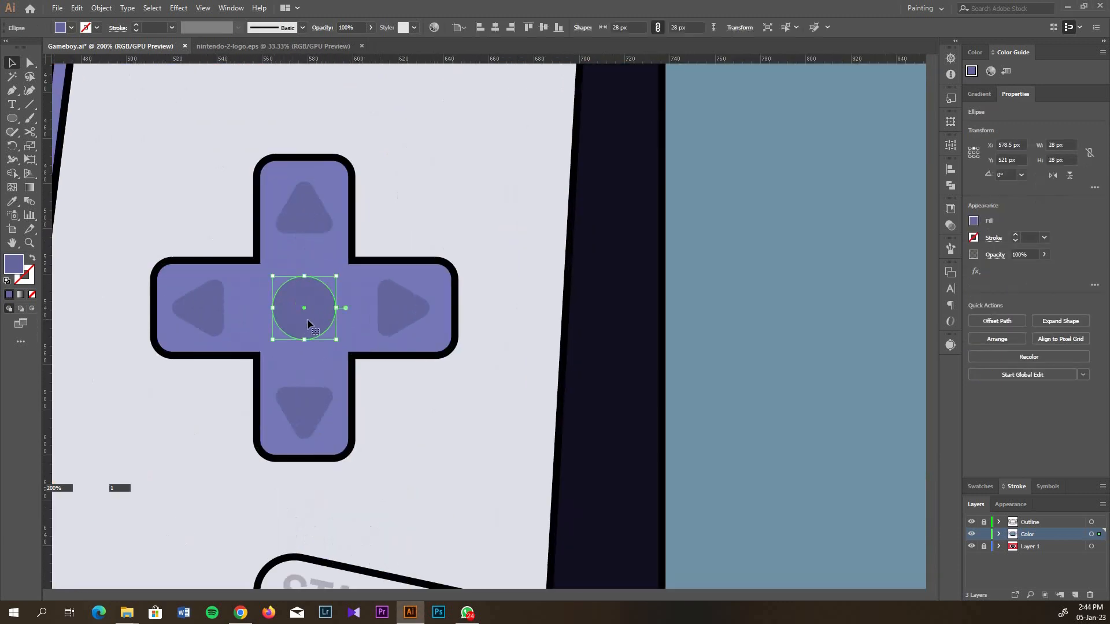
pyautogui.click(76, 8)
pyautogui.click(95, 63)
pyautogui.click(77, 8)
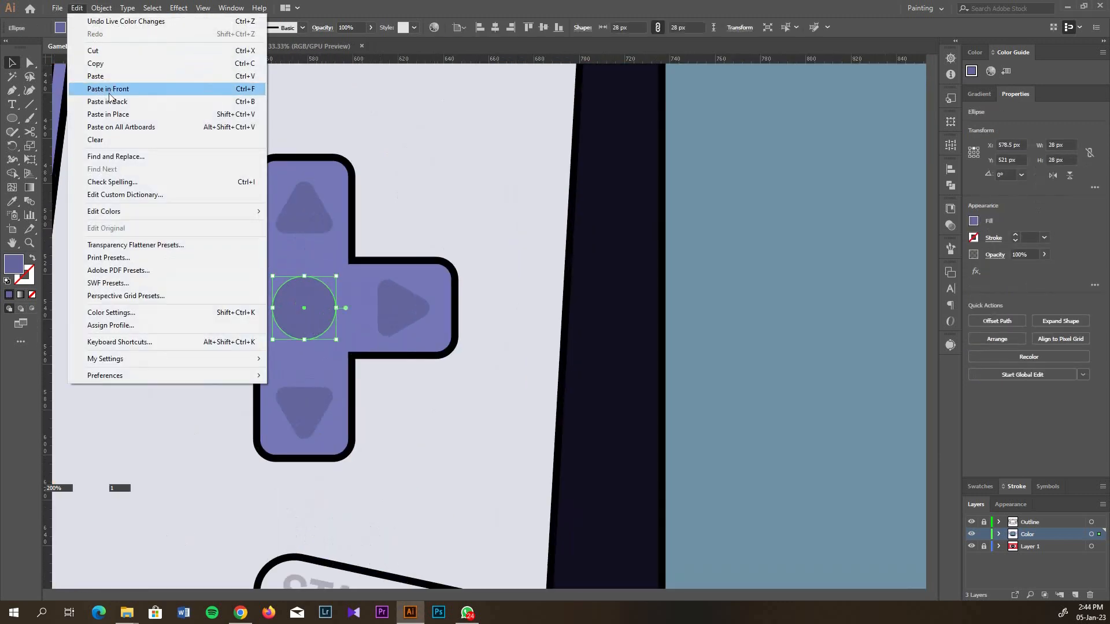
pyautogui.click(108, 90)
pyautogui.click(76, 8)
pyautogui.click(127, 91)
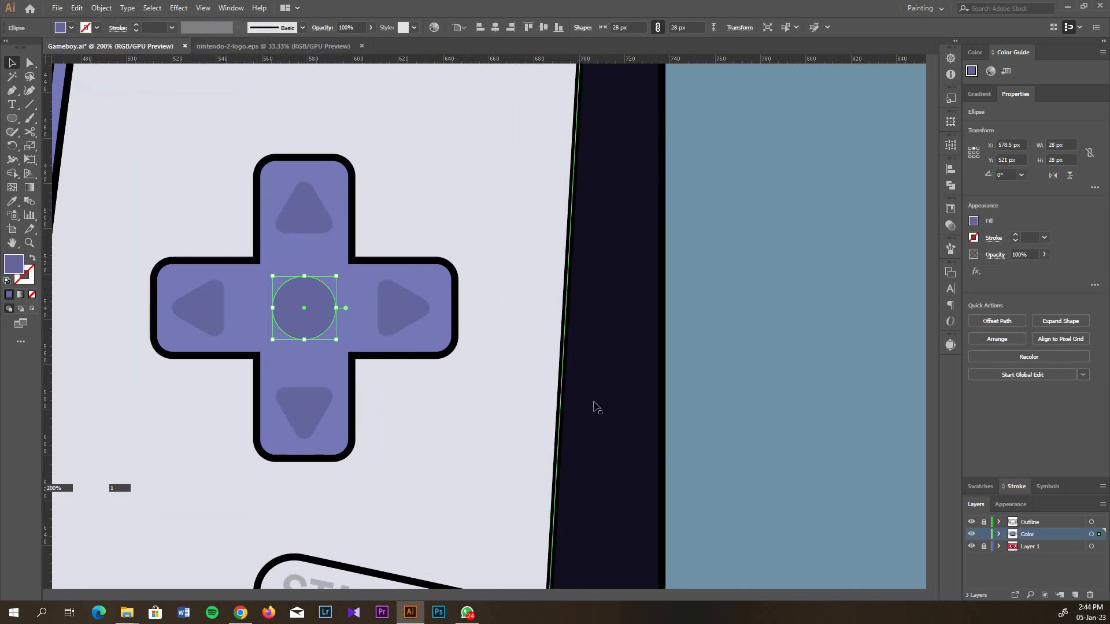
pyautogui.click(309, 301)
pyautogui.moveTo(309, 301)
pyautogui.mouseDown()
pyautogui.moveTo(307, 315)
pyautogui.moveTo(305, 298)
pyautogui.mouseUp()
pyautogui.hotkey('ctrl', 'z')
pyautogui.hotkey('ctrl', 'z')
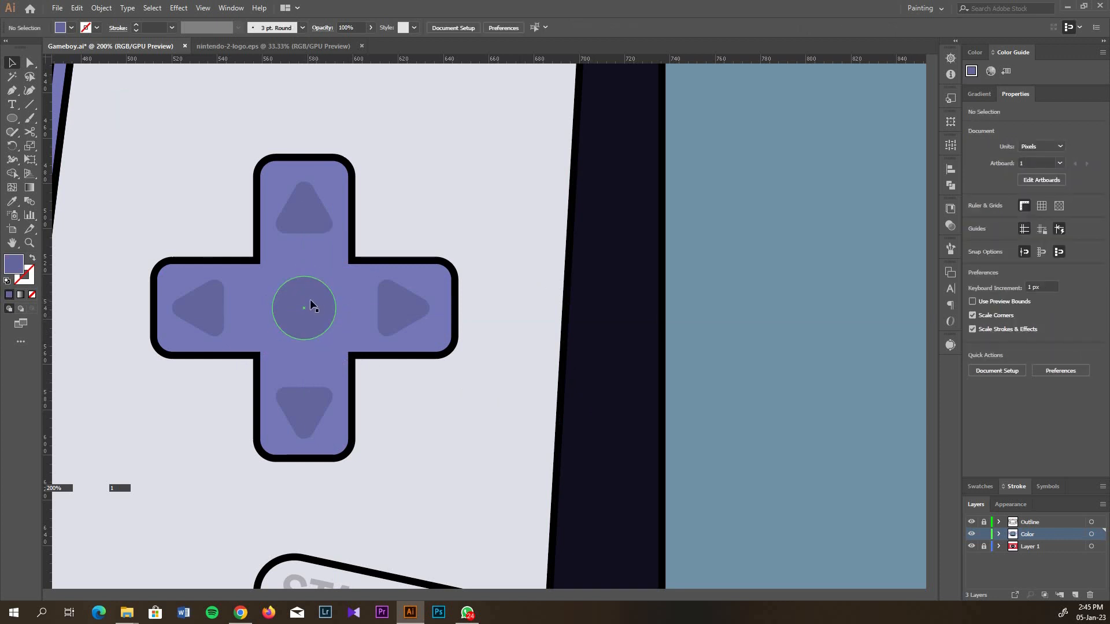
# Shift the topmost duplicate of the centre circle up by about 4 px
pyautogui.click(310, 310)
pyautogui.hotkey('ctrl', 'shift', 'a')
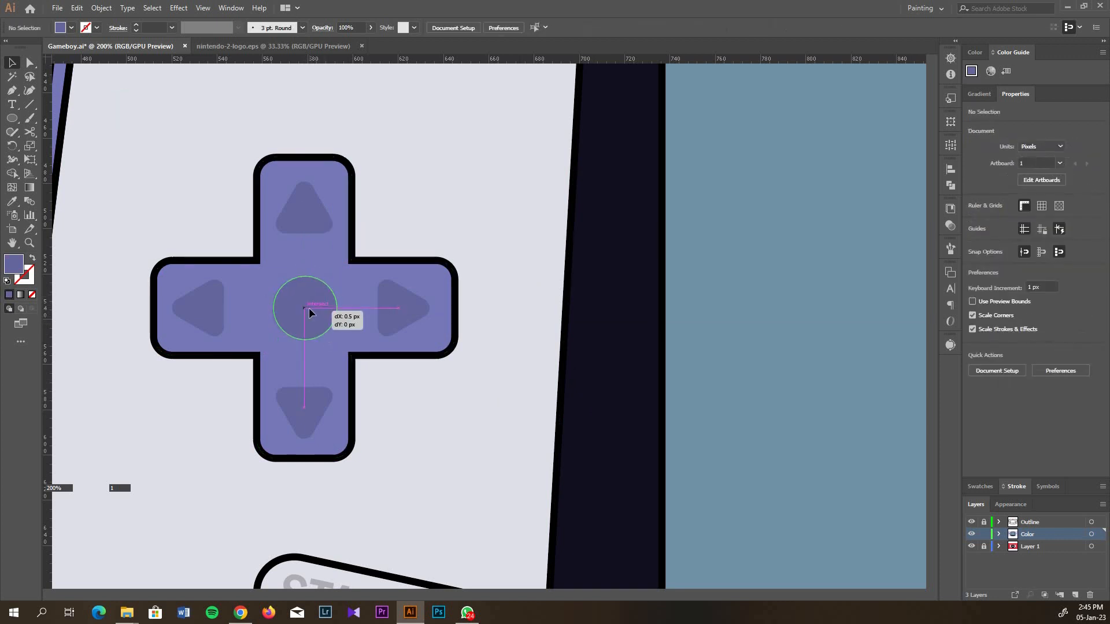
pyautogui.moveTo(310, 312); pyautogui.dragTo(308, 303)
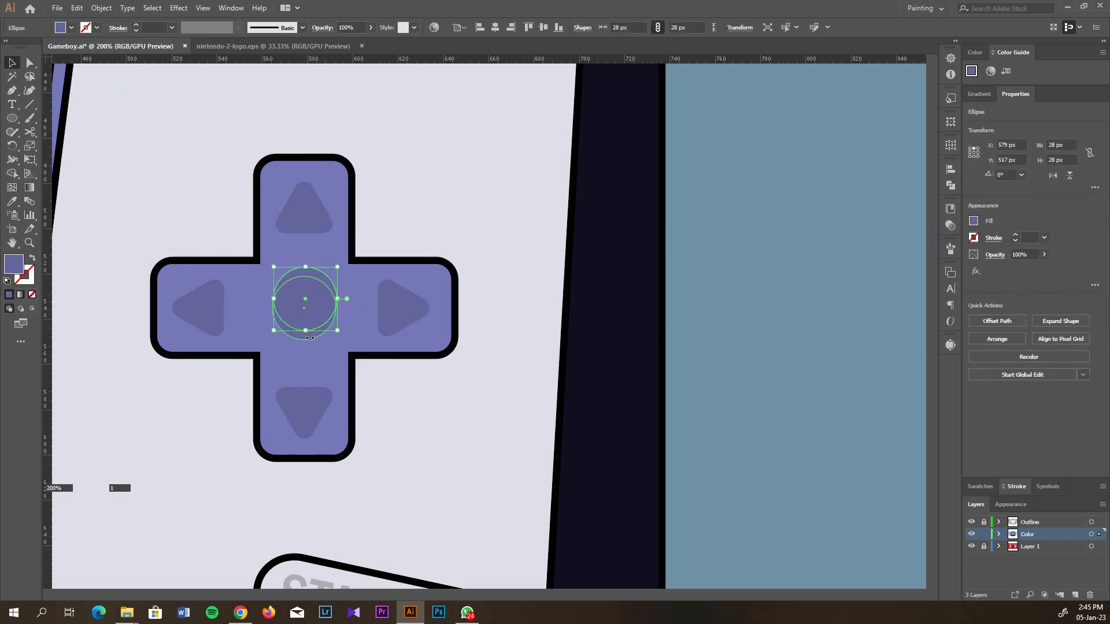
# Use the Shape Builder on the two duplicate circles to remove everything except the crescent along the lower edge
pyautogui.scroll(3, 309, 337)
pyautogui.hotkey('shift', 'o')
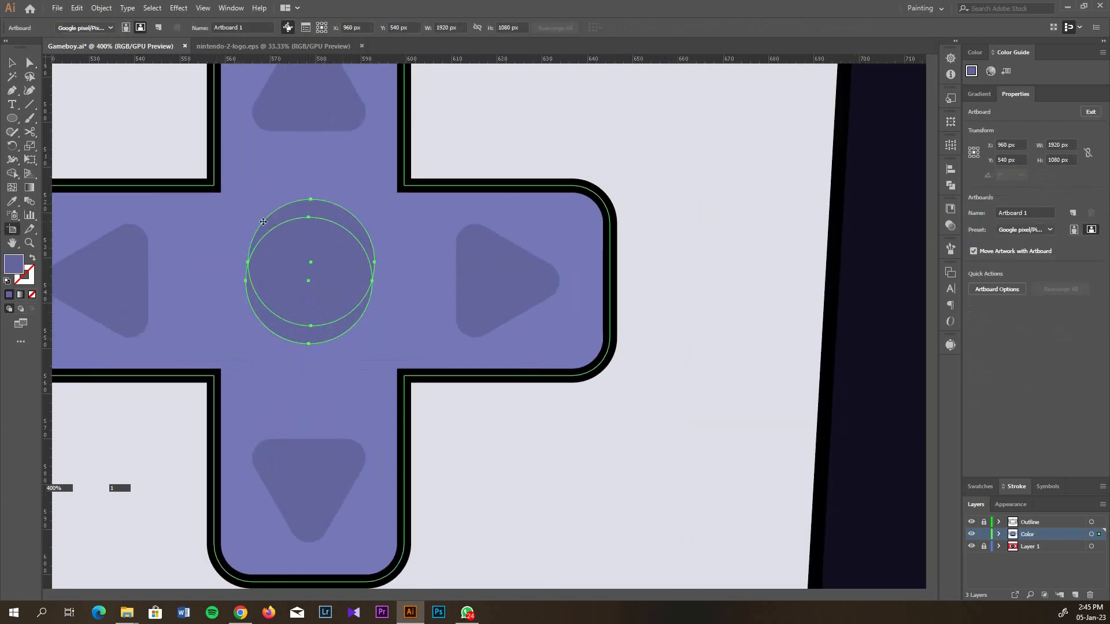
pyautogui.click(12, 175)
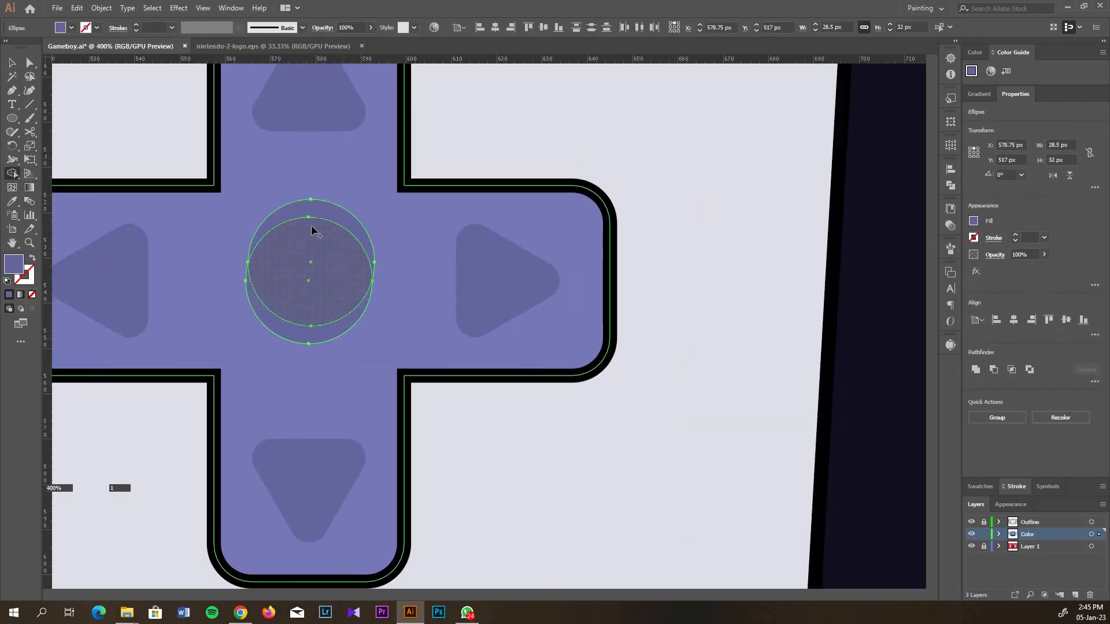
pyautogui.keyDown('alt'); pyautogui.click(327, 218); pyautogui.keyUp('alt')
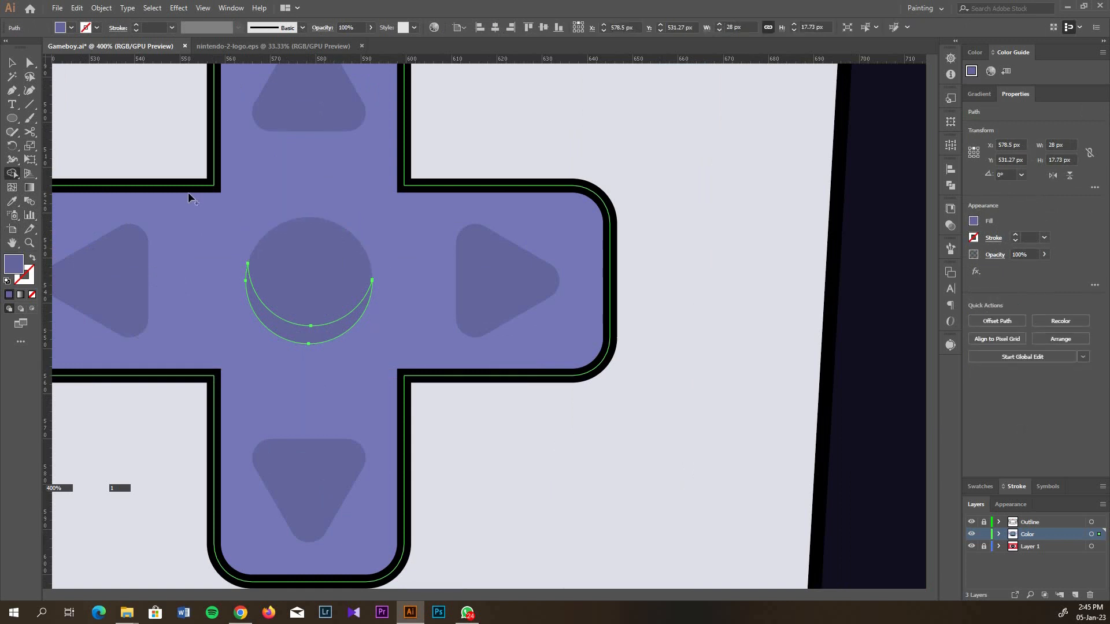
# Recolour the crescent on the centre circle to 58% brightness
pyautogui.click(12, 62)
pyautogui.click(988, 72)
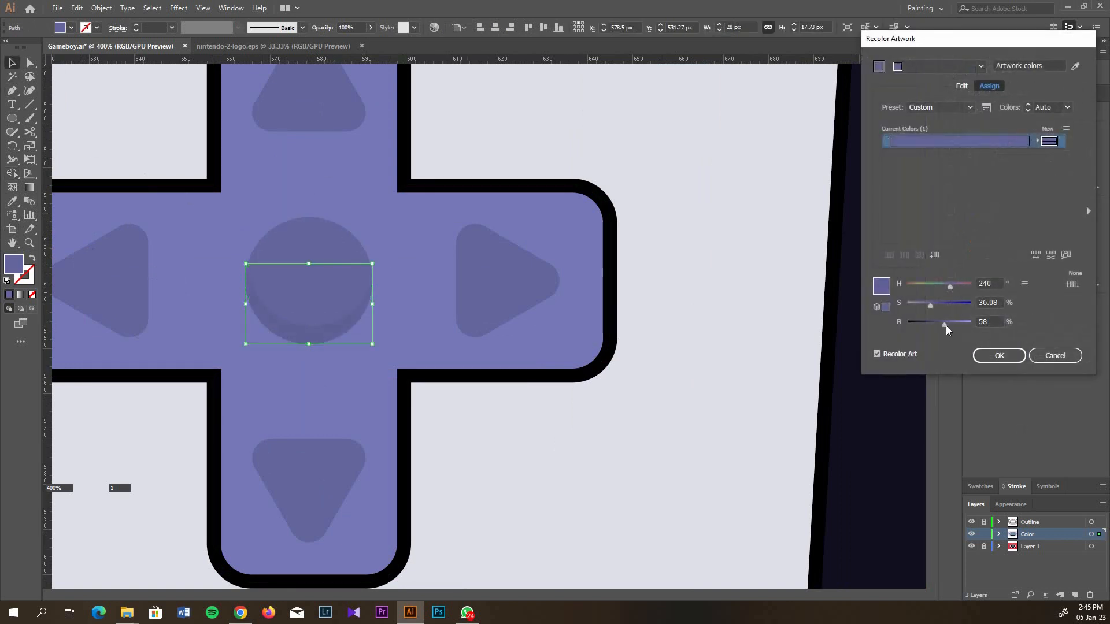
pyautogui.click(998, 356)
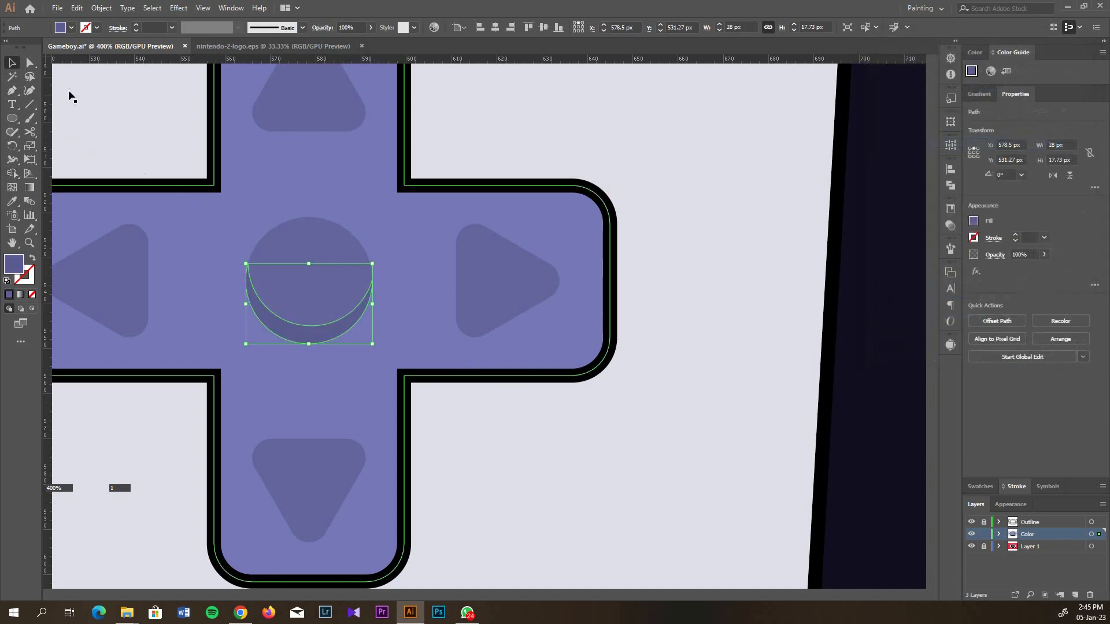
# Duplicate the D-pad's up arrow in front and shift the topmost copy about 2 px right and 2 px up
pyautogui.scroll(3, 292, 169)
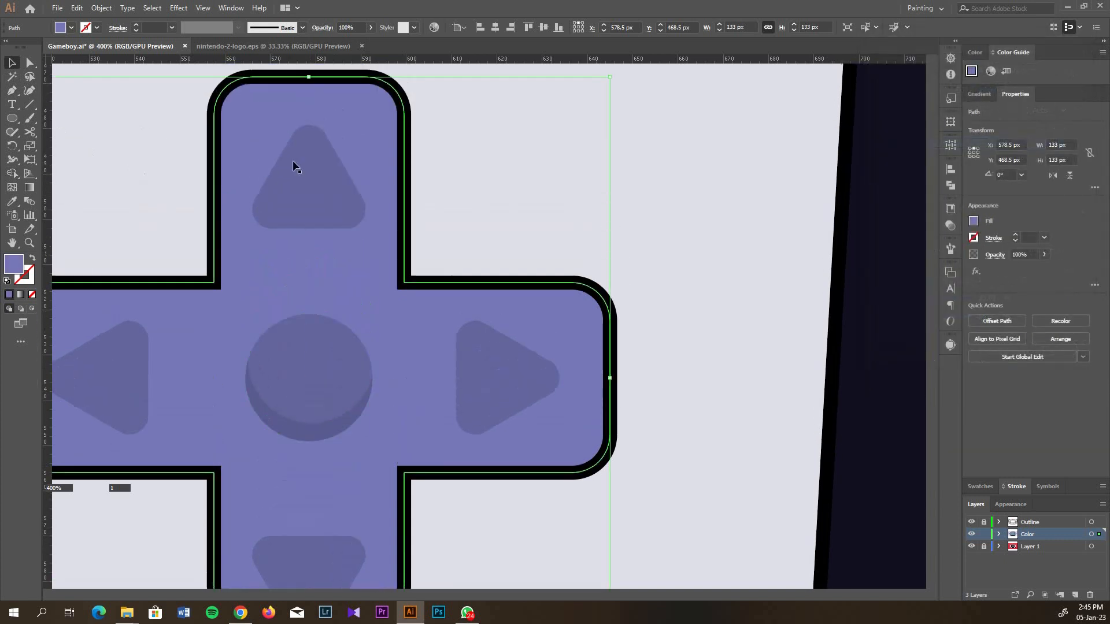
pyautogui.click(293, 165)
pyautogui.press('a')
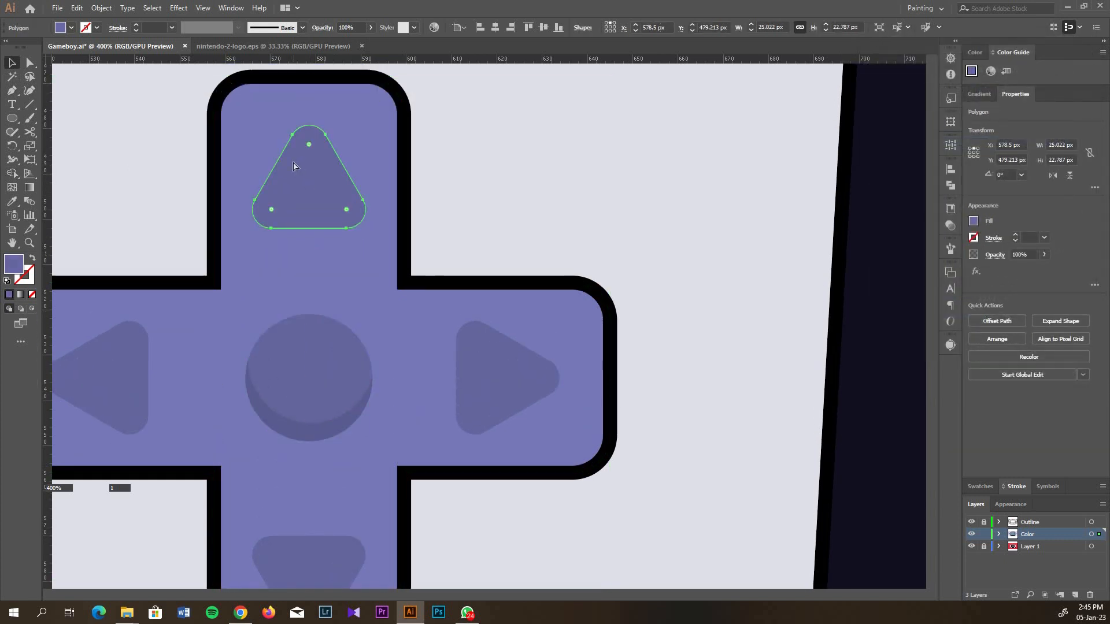
pyautogui.click(163, 124)
pyautogui.click(335, 180)
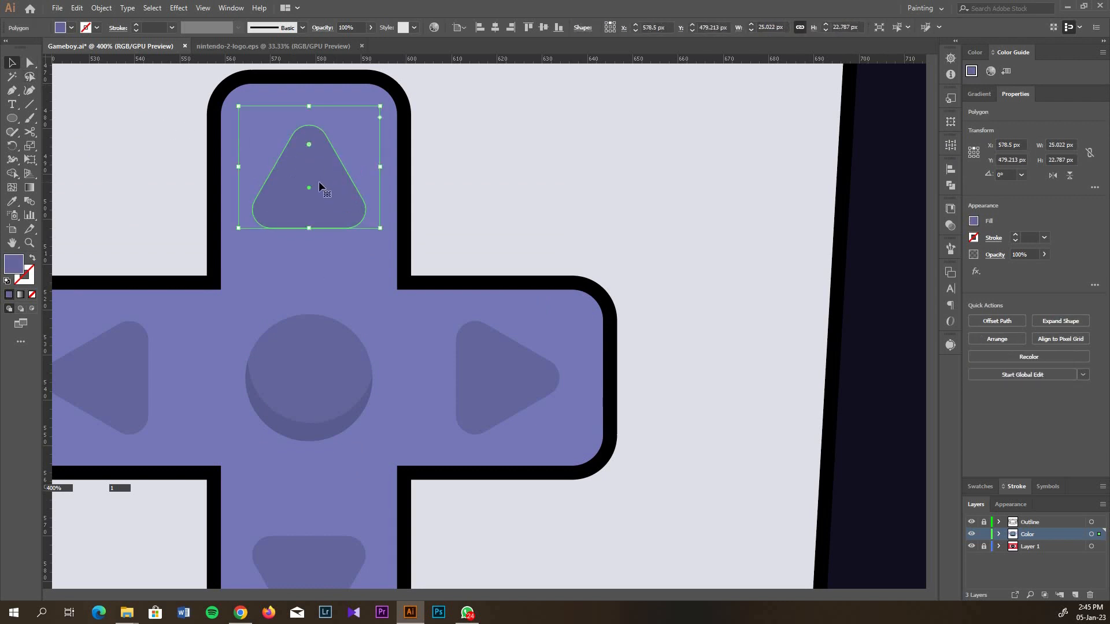
pyautogui.moveTo(318, 182); pyautogui.dragTo(328, 174)
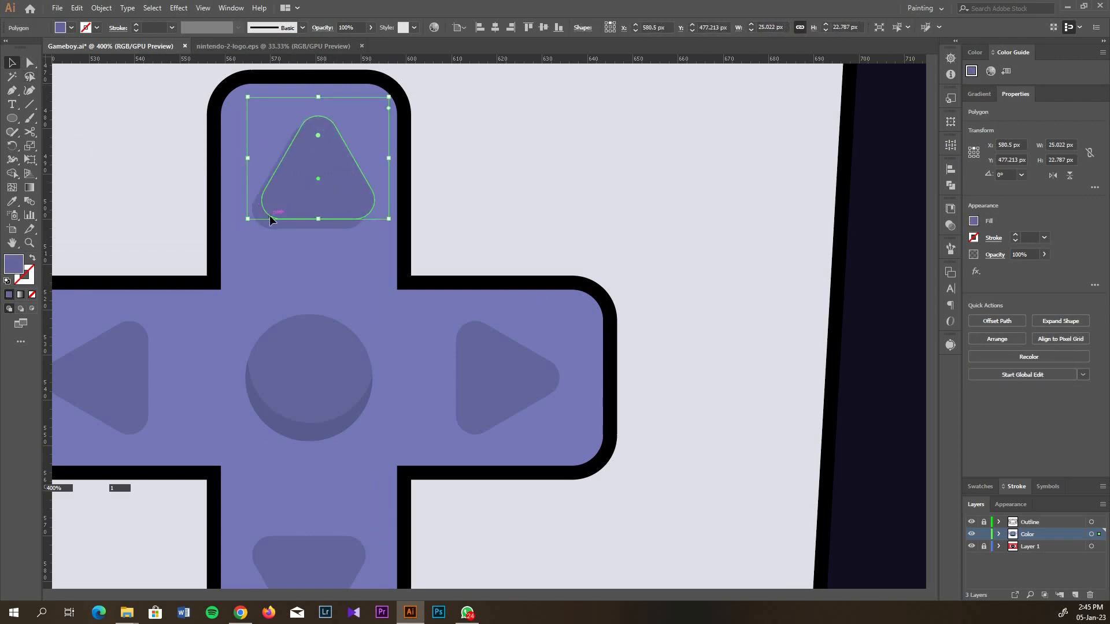
# Use the Shape Builder on the up arrow's two duplicates to remove everything except the strip along the left and lower edges
pyautogui.keyDown('shift'); pyautogui.click(268, 220); pyautogui.keyUp('shift')
pyautogui.hotkey('shift', 'm')
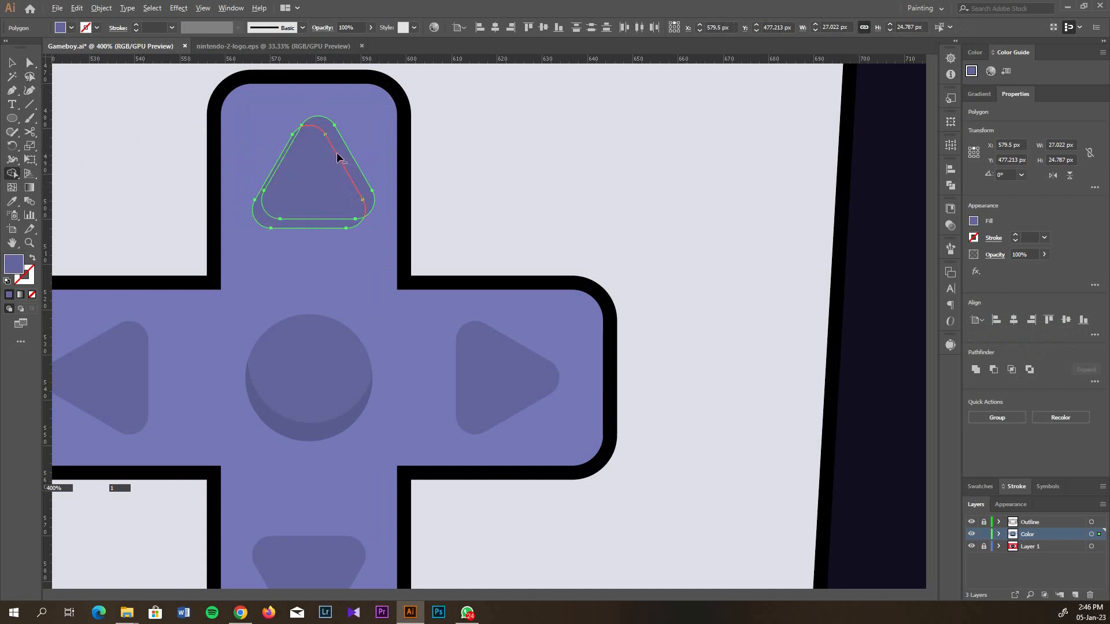
pyautogui.click(262, 223)
pyautogui.keyDown('alt'); pyautogui.click(310, 186); pyautogui.keyUp('alt')
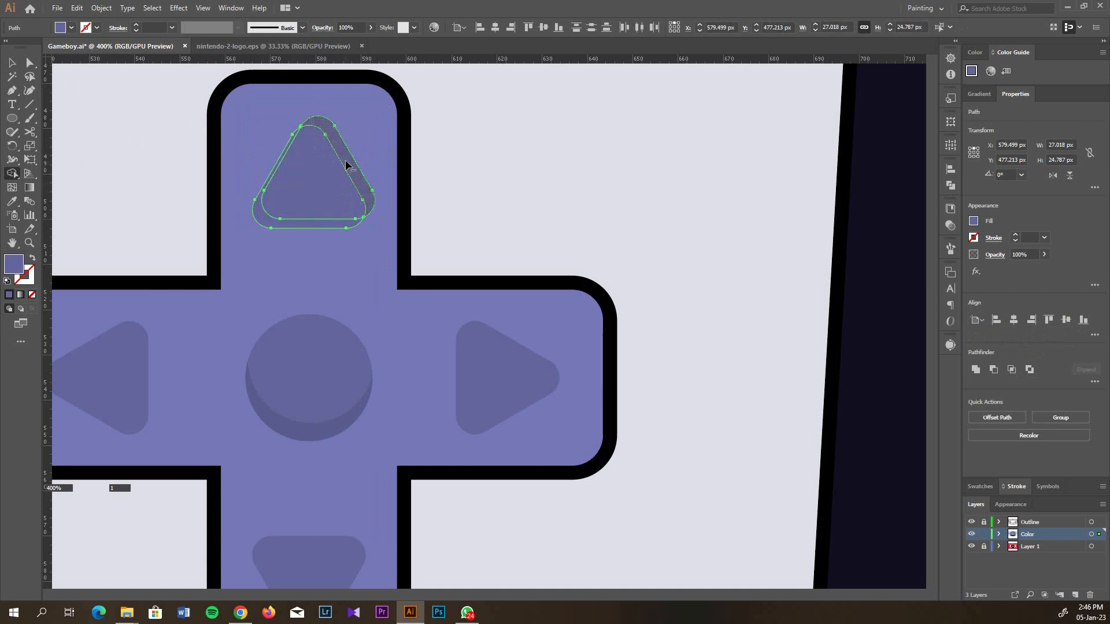
pyautogui.keyDown('alt'); pyautogui.click(346, 165); pyautogui.keyUp('alt')
# Recolour the up arrow's edge strip with the colour sampled from the centre circle's crescent
pyautogui.click(12, 63)
pyautogui.press('i')
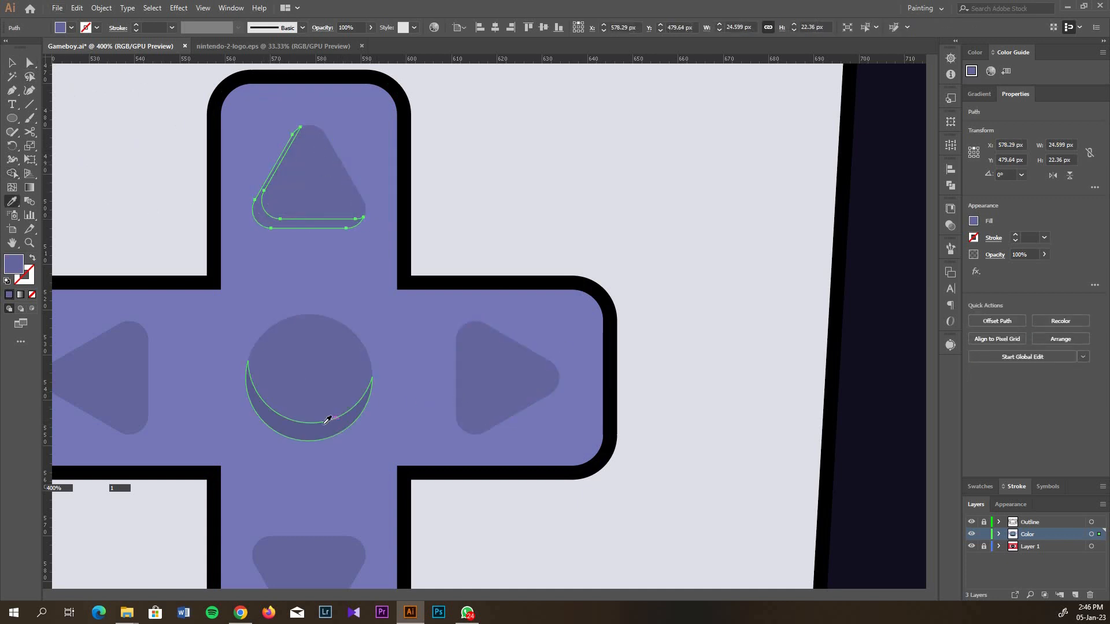
pyautogui.click(325, 426)
pyautogui.keyDown('ctrl'); pyautogui.click(546, 180); pyautogui.keyUp('ctrl')
pyautogui.click(13, 65)
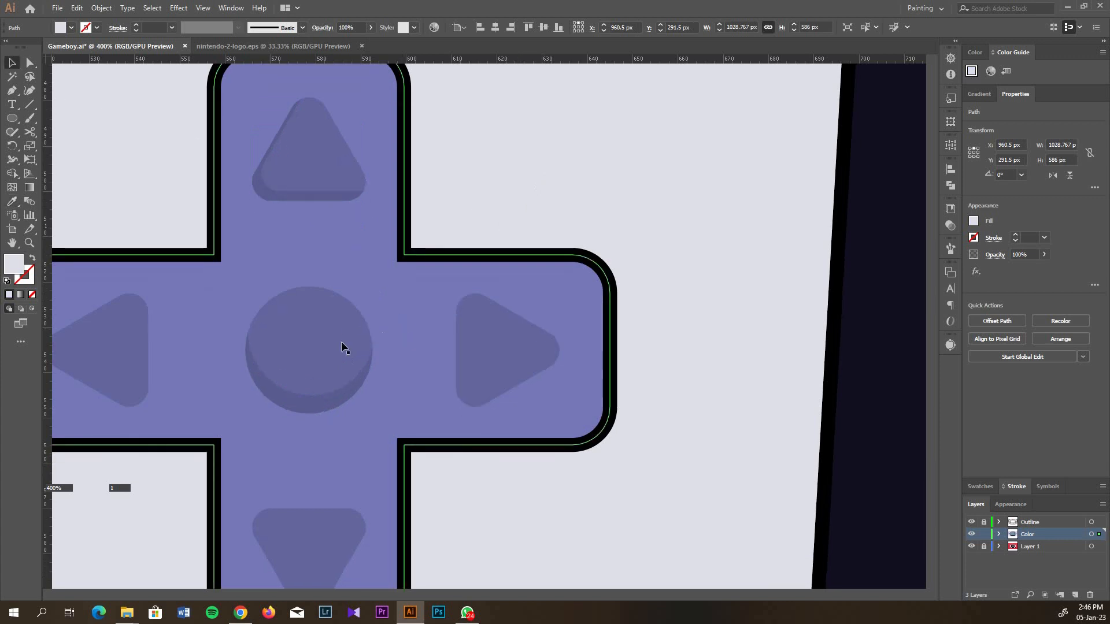
# Duplicate the D-pad's left arrow in front and shift the topmost copy about 1 px right and 2 px up
pyautogui.scroll(-2, 341, 340)
pyautogui.hscroll(-3, 140, 357)
pyautogui.click(159, 350)
pyautogui.press('a')
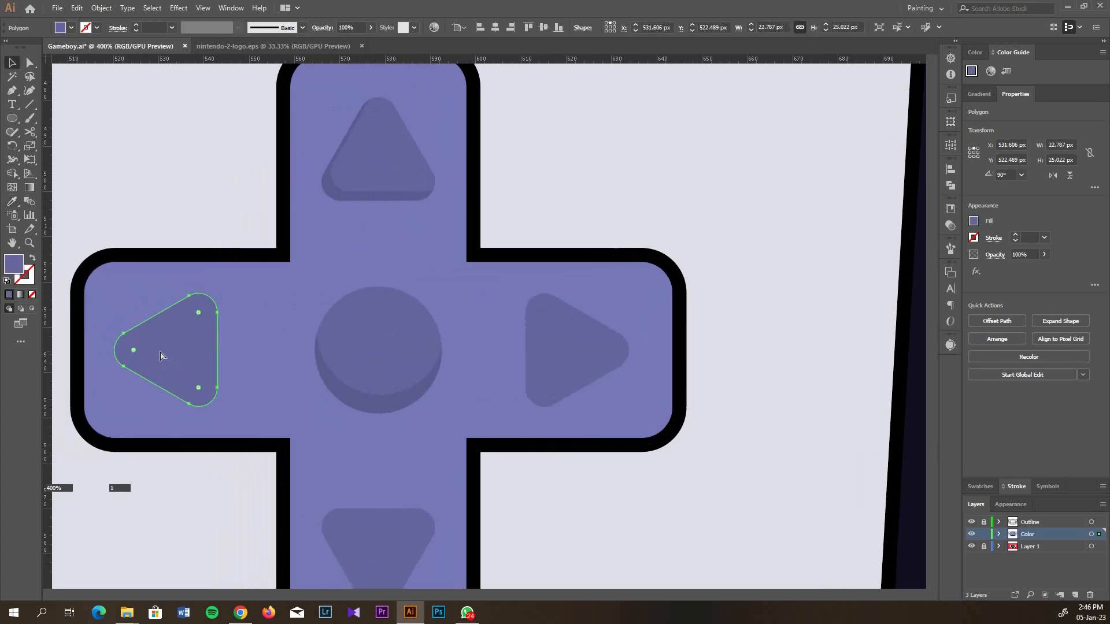
pyautogui.press('v')
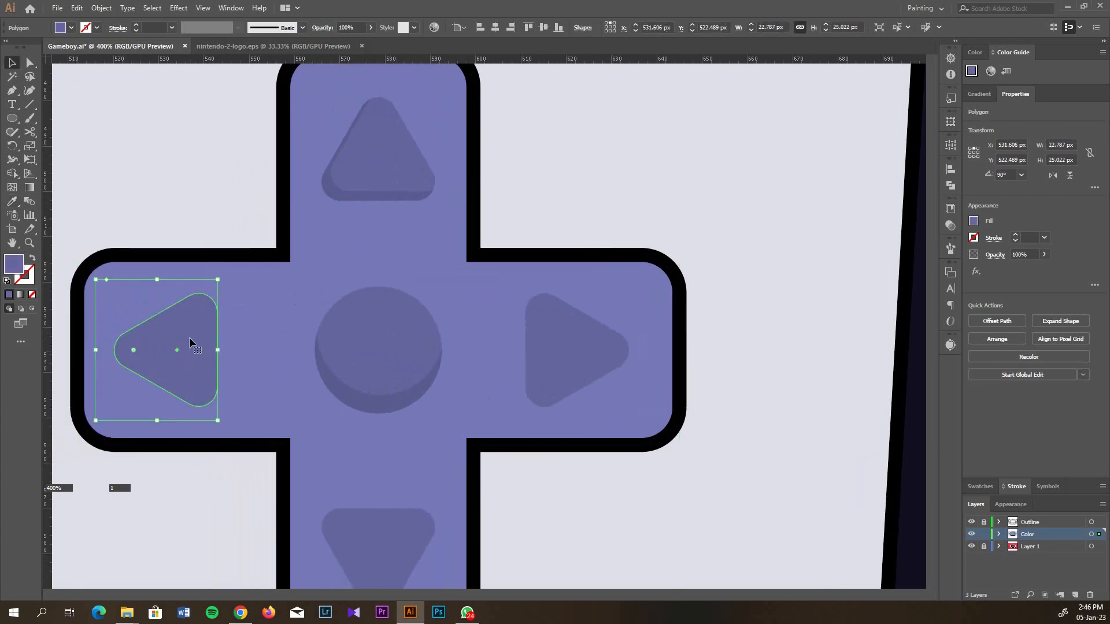
pyautogui.moveTo(188, 338); pyautogui.dragTo(190, 334)
# Cut the left arrow's duplicates down to the lower edge strip with the Shape Builder and give it the crescent's darker colour
pyautogui.keyDown('shift'); pyautogui.click(148, 372); pyautogui.keyUp('shift')
pyautogui.hotkey('shift', 'm')
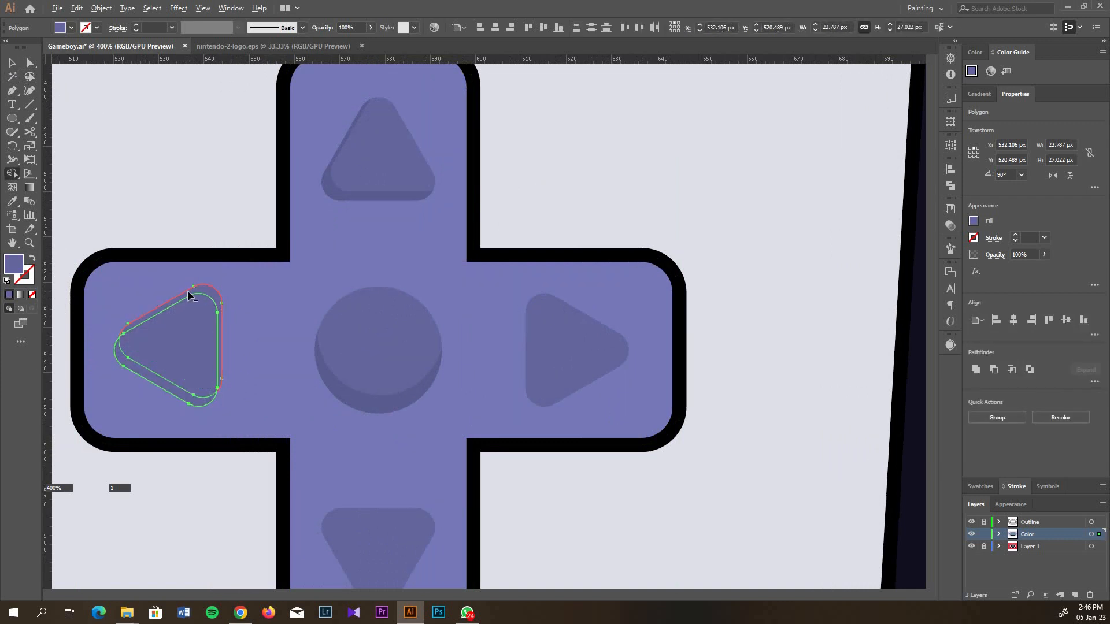
pyautogui.moveTo(187, 290)
pyautogui.mouseDown()
pyautogui.moveTo(163, 366)
pyautogui.moveTo(206, 292)
pyautogui.mouseUp()
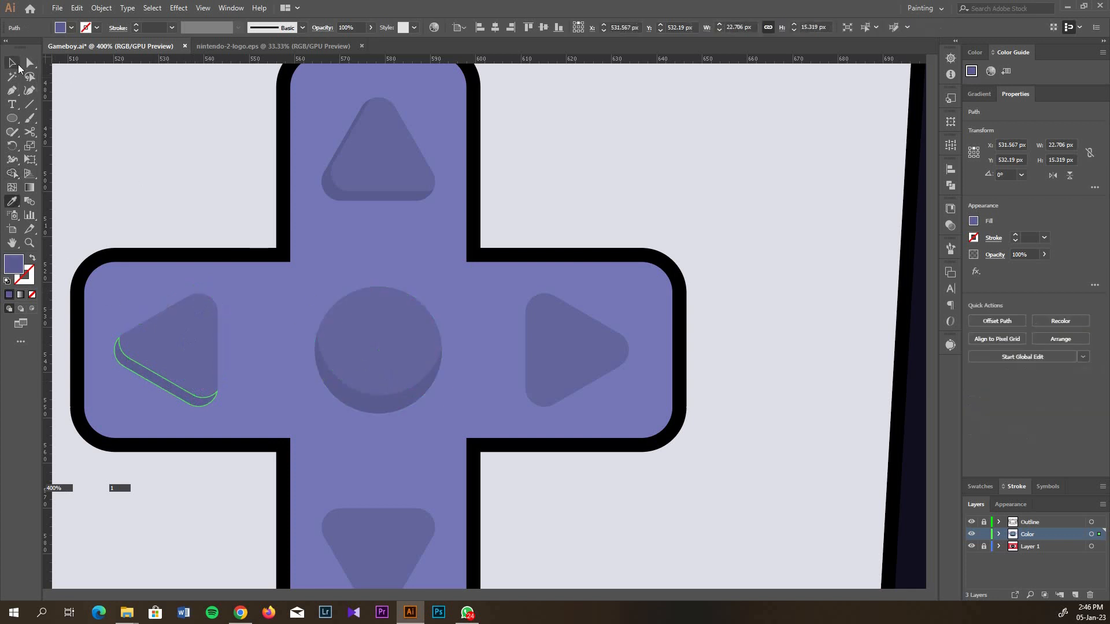
pyautogui.press('v')
# Build a shadow strip along the right arrow's left and lower edges from duplicates offset about 1 px right and 2 px up, matching the crescent's colour
pyautogui.click(573, 376)
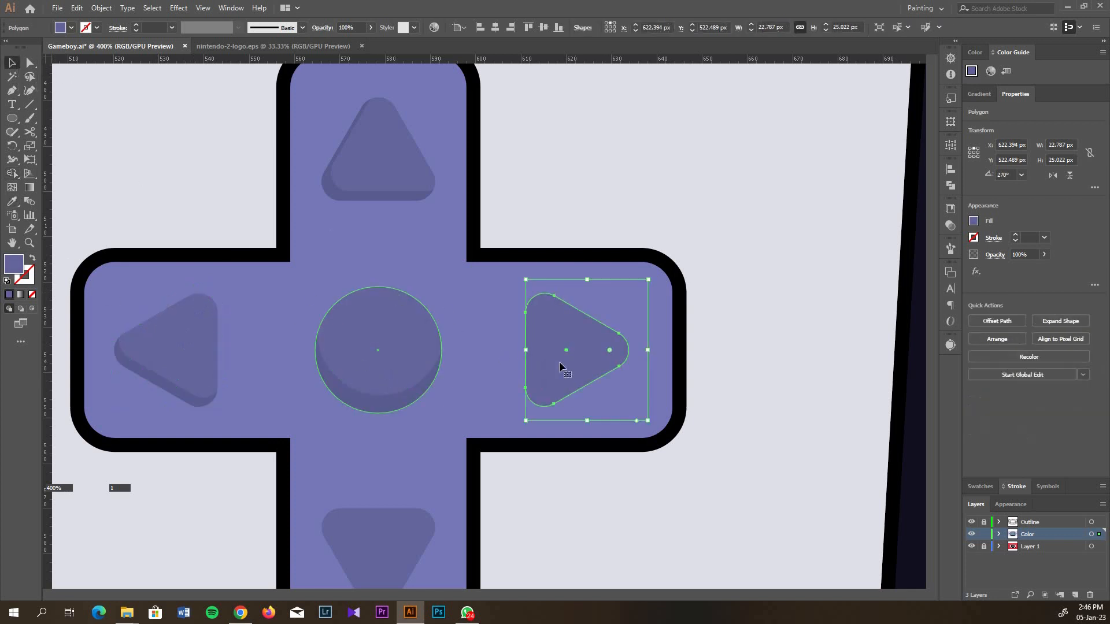
pyautogui.moveTo(572, 359); pyautogui.dragTo(575, 348)
pyautogui.keyDown('shift'); pyautogui.click(539, 400); pyautogui.keyUp('shift')
pyautogui.hotkey('shift', 'm')
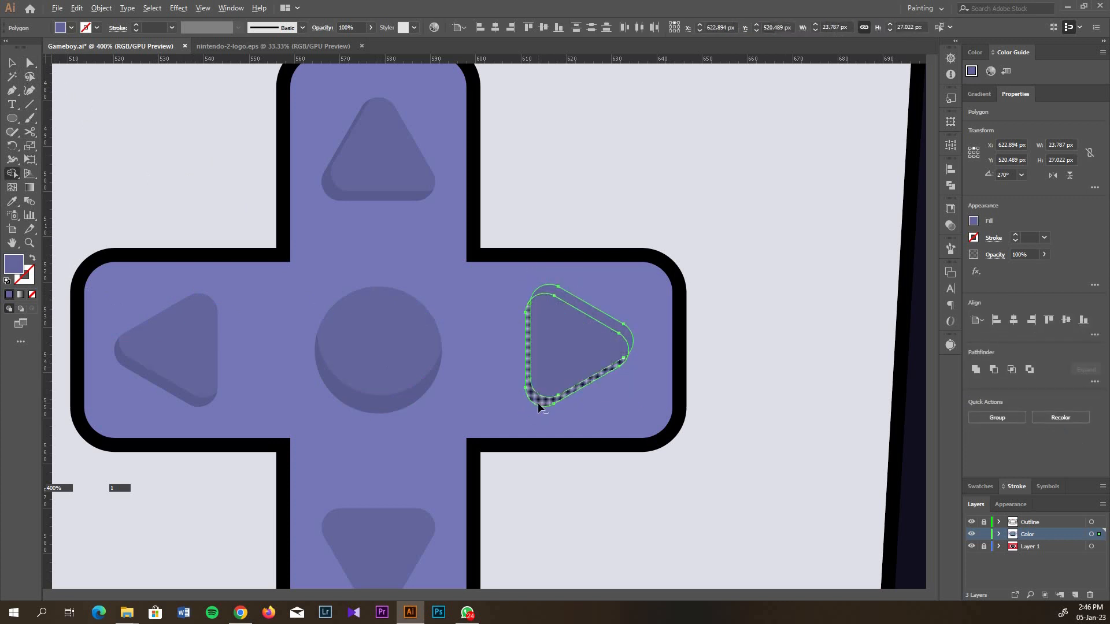
pyautogui.click(537, 403)
pyautogui.keyDown('alt'); pyautogui.click(585, 311); pyautogui.keyUp('alt')
pyautogui.press('i')
pyautogui.click(407, 397)
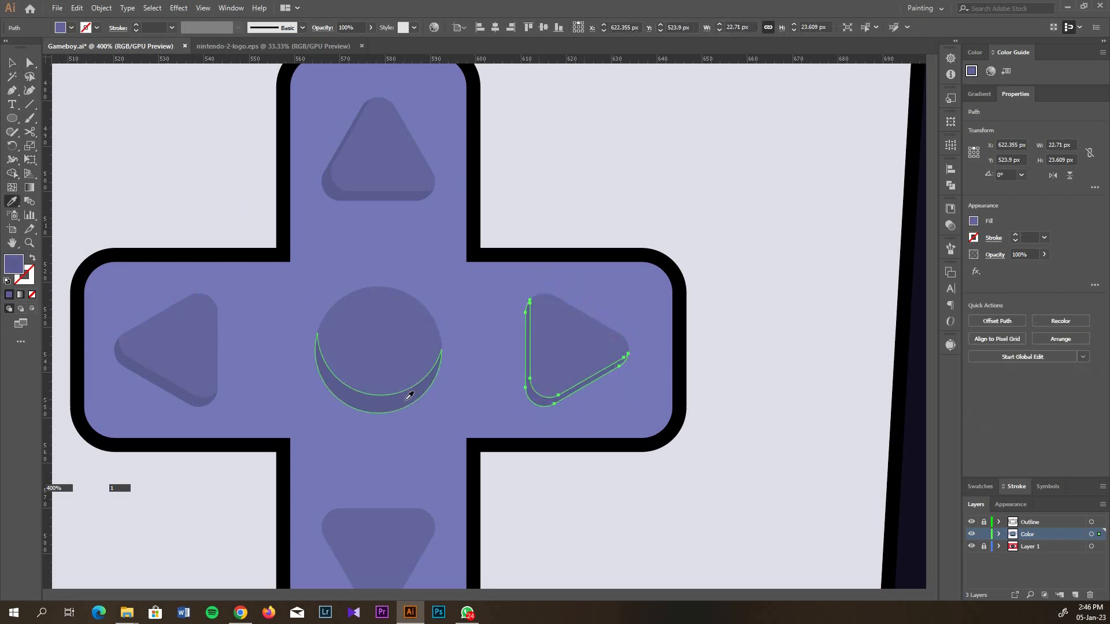
pyautogui.scroll(-3, 407, 416)
pyautogui.keyDown('ctrl'); pyautogui.click(399, 444); pyautogui.keyUp('ctrl')
pyautogui.press('v')
pyautogui.click(377, 445)
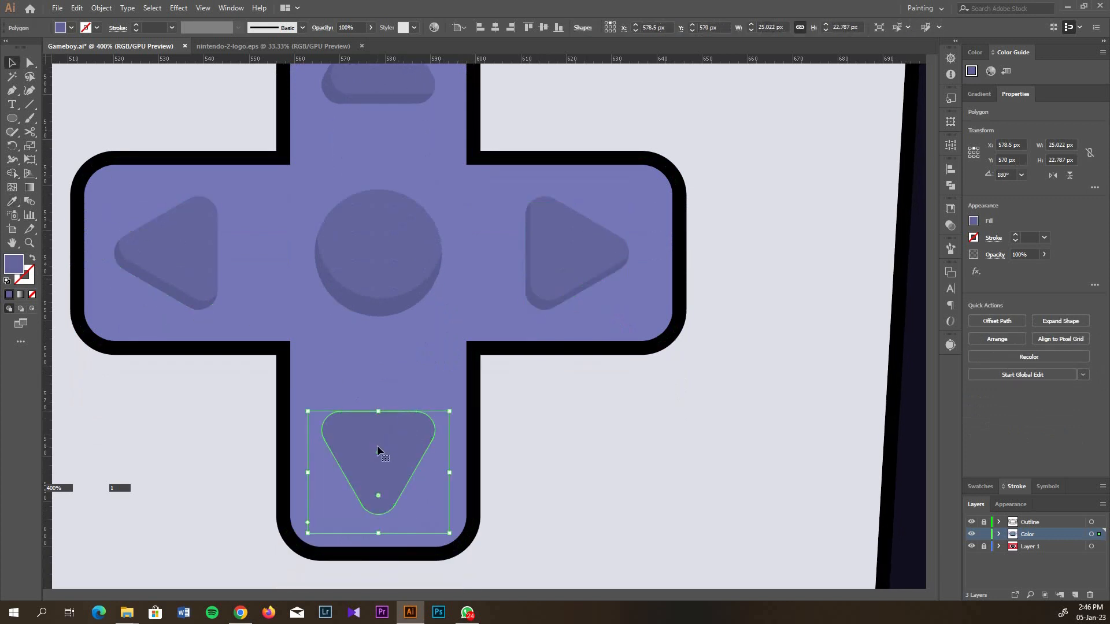
pyautogui.moveTo(376, 450); pyautogui.dragTo(379, 438)
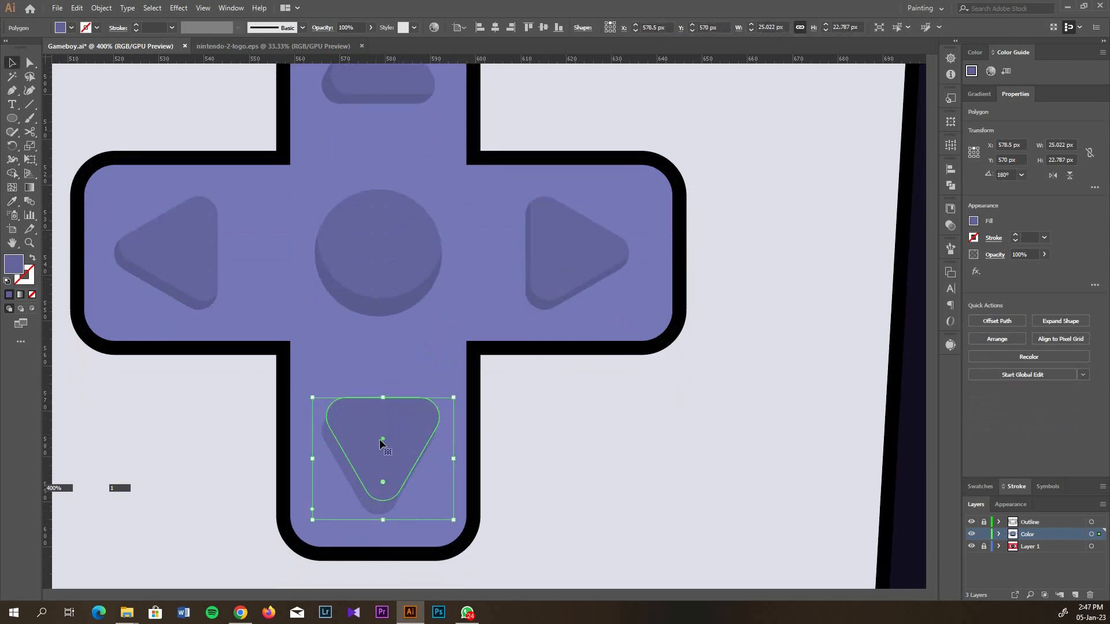
pyautogui.hotkey('shift', 'm')
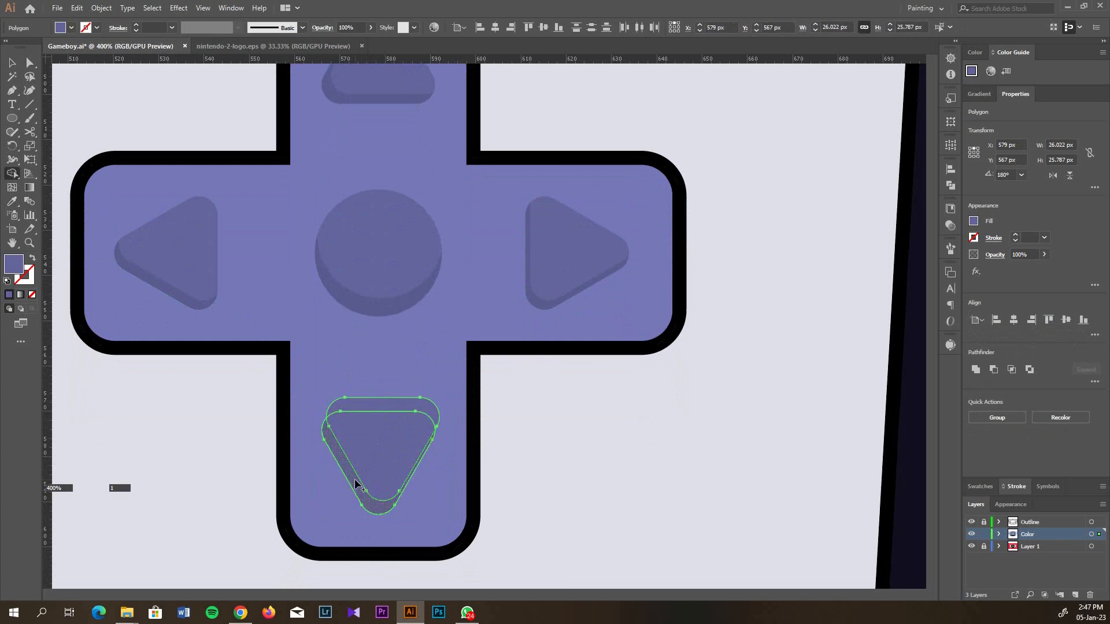
pyautogui.keyDown('alt'); pyautogui.click(379, 445); pyautogui.keyUp('alt')
pyautogui.keyDown('alt'); pyautogui.click(383, 405); pyautogui.keyUp('alt')
pyautogui.hotkey('ctrl', 'z')
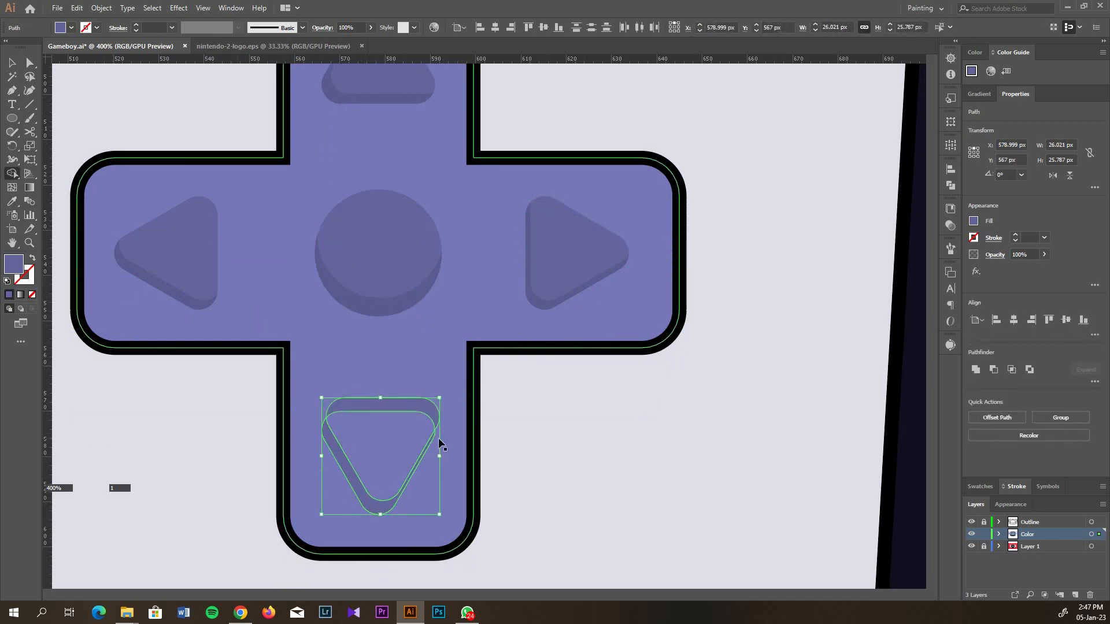
pyautogui.hotkey('ctrl', 'z')
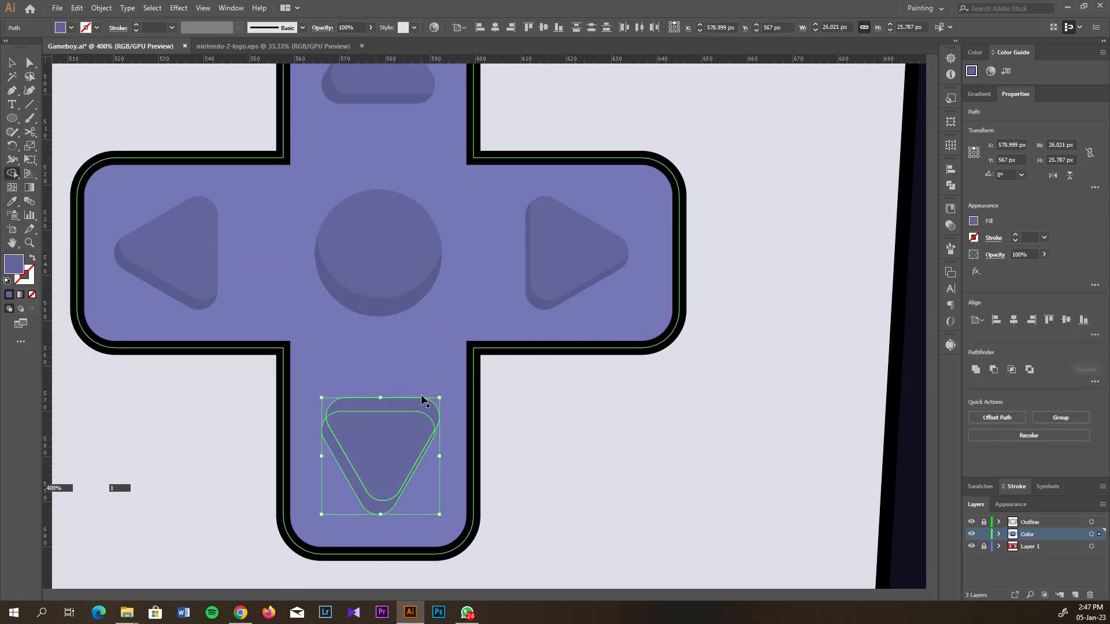
pyautogui.hotkey('ctrl', 'z')
pyautogui.hotkey('ctrl', 'z')
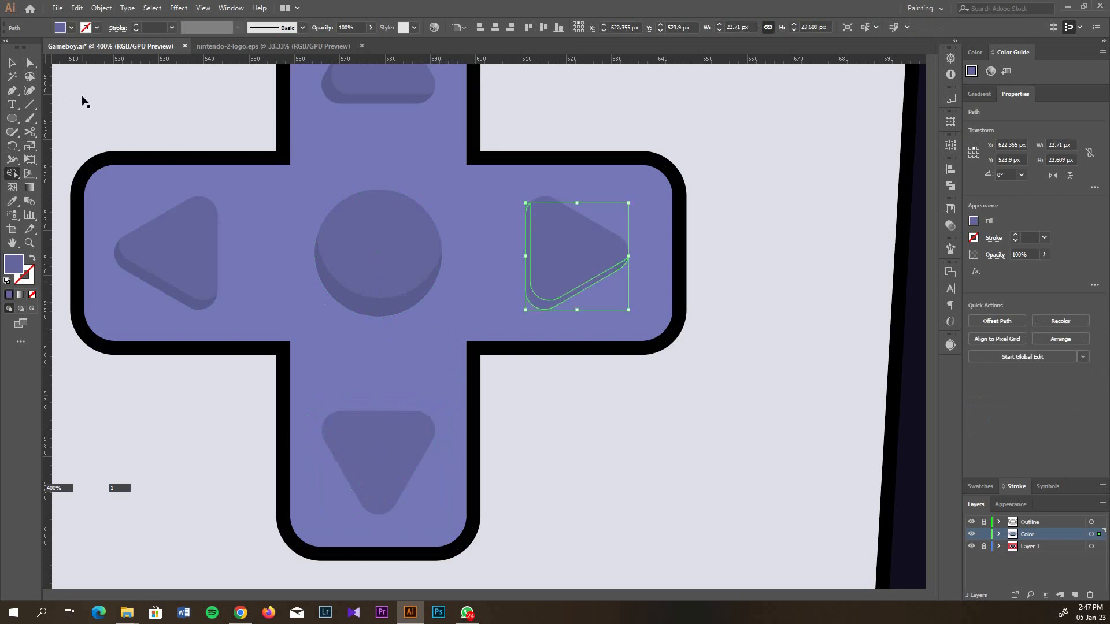
# Duplicate the D-pad's down arrow in front and shift the topmost copy about 1 px right and 3 px up
pyautogui.press('v')
pyautogui.click(354, 460)
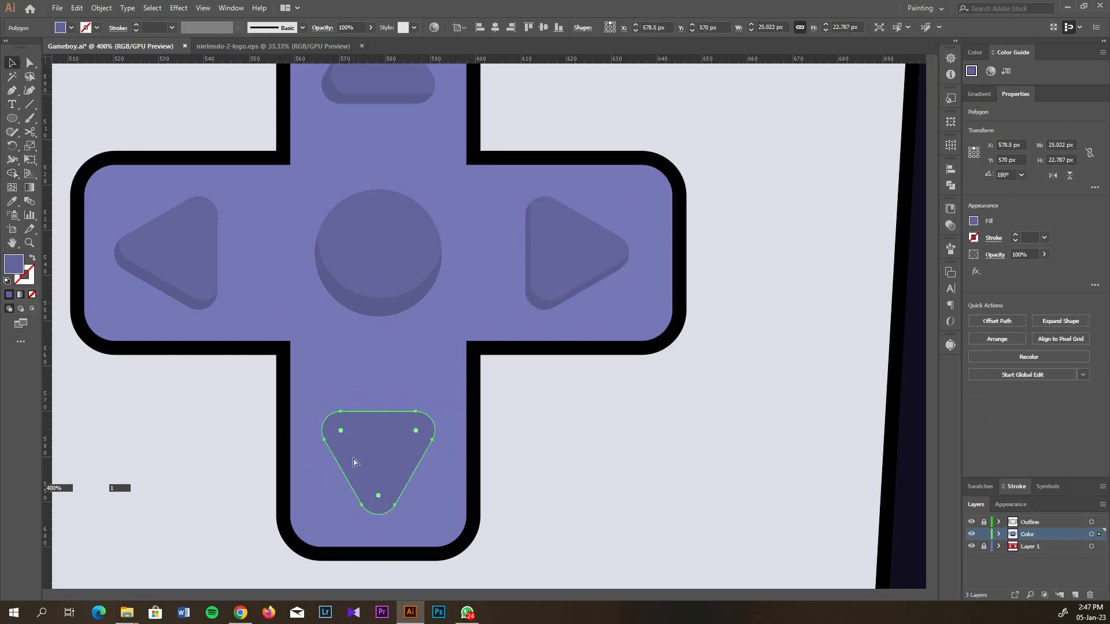
pyautogui.moveTo(359, 460); pyautogui.dragTo(372, 434)
# Use the Shape Builder on the down arrow's two duplicates to remove everything except the strip along the two slanted edges
pyautogui.keyDown('shift'); pyautogui.click(345, 464); pyautogui.keyUp('shift')
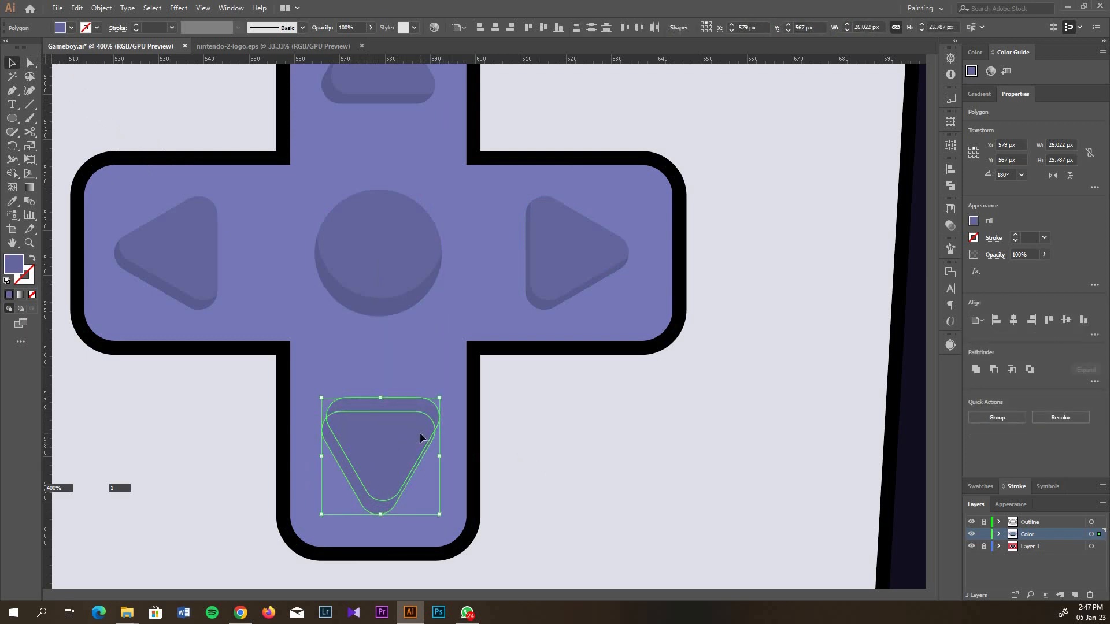
pyautogui.hotkey('shift', 'm')
pyautogui.keyDown('alt'); pyautogui.click(410, 405); pyautogui.keyUp('alt')
pyautogui.keyDown('alt'); pyautogui.click(391, 456); pyautogui.keyUp('alt')
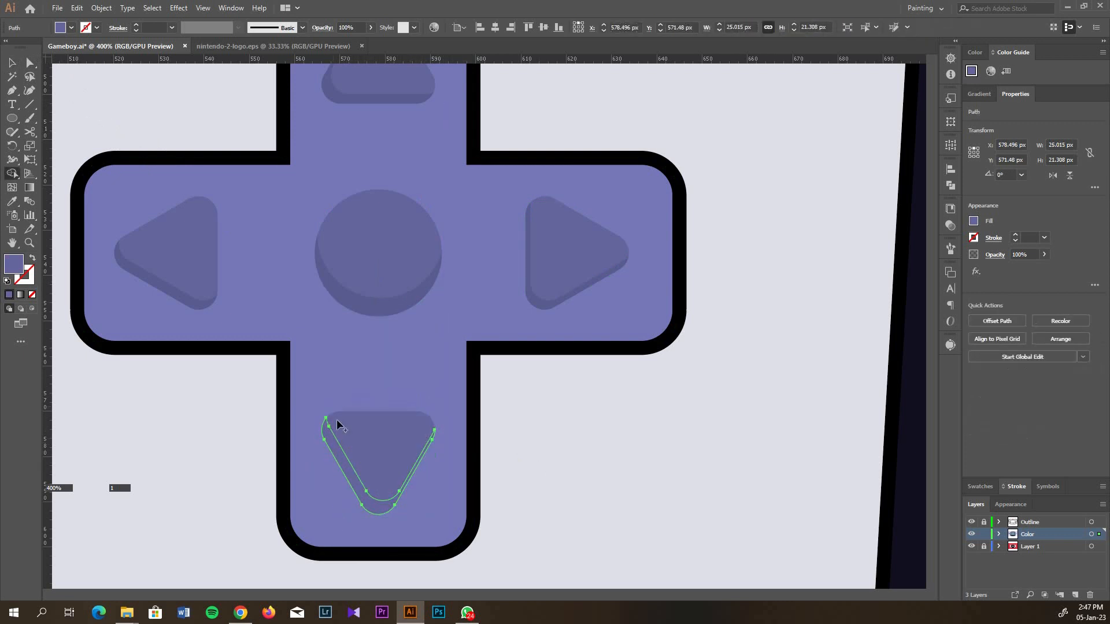
# Recolour the down arrow's edge strip with the colour sampled from the centre circle's crescent and deselect it
pyautogui.click(11, 63)
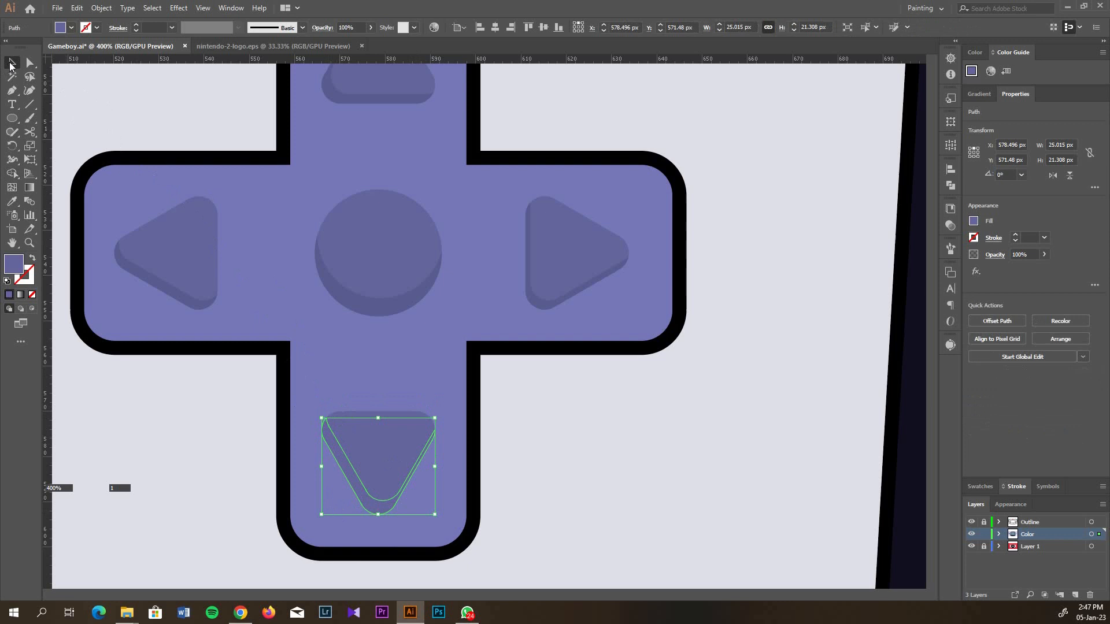
pyautogui.click(373, 446)
pyautogui.press('i')
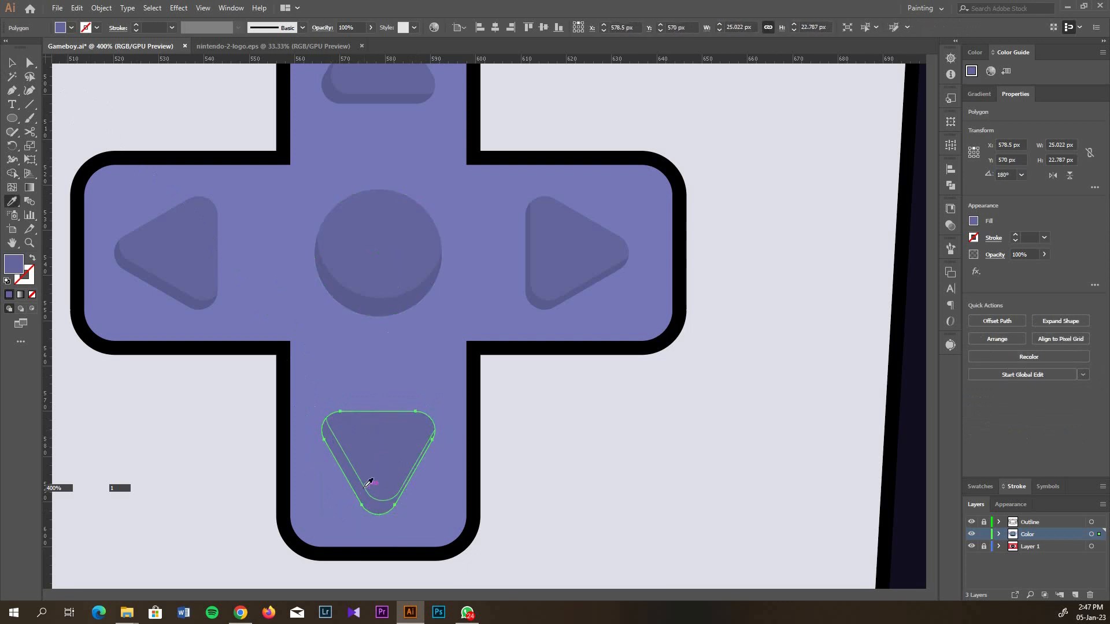
pyautogui.press('v')
pyautogui.click(360, 494)
pyautogui.click(398, 301)
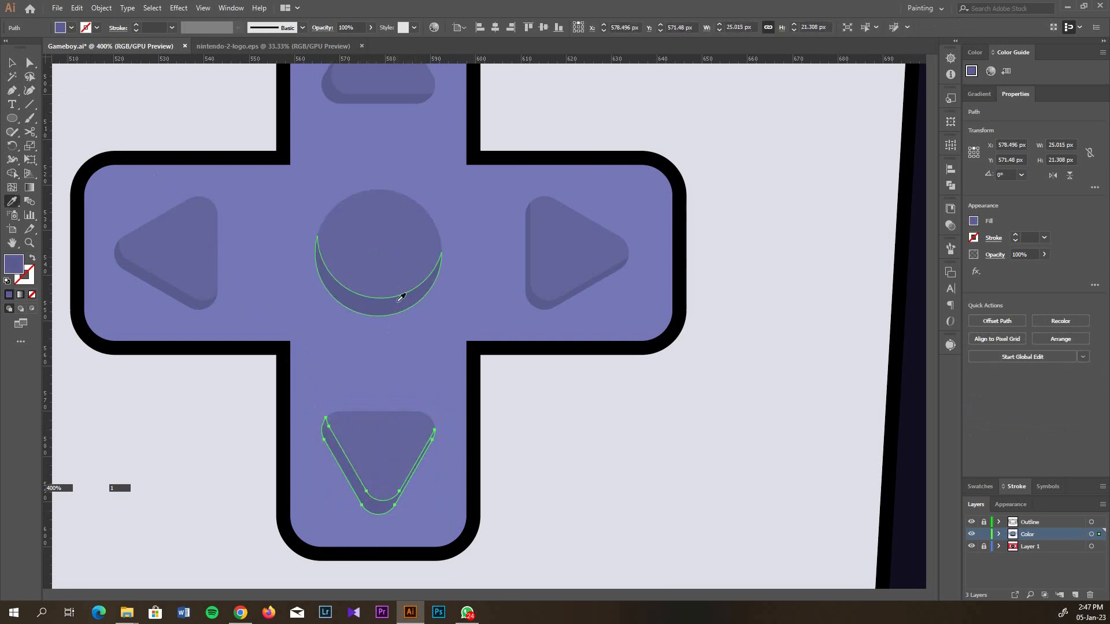
pyautogui.keyDown('ctrl'); pyautogui.click(546, 439); pyautogui.keyUp('ctrl')
# Draw a curved highlight path about 14 px wide inside the upper edge of the centre circle with the Pen tool
pyautogui.scroll(-3, 546, 439)
pyautogui.hscroll(1, 547, 433)
pyautogui.scroll(3, 488, 372)
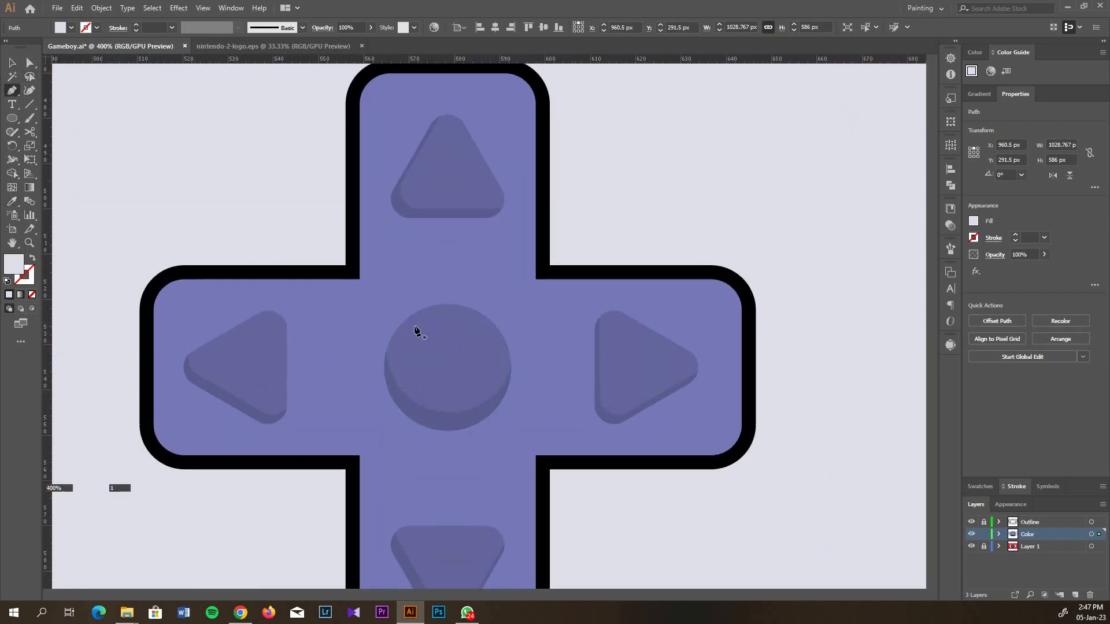
pyautogui.hotkey('ctrl', 'shift', 'a')
pyautogui.scroll(1, 452, 325)
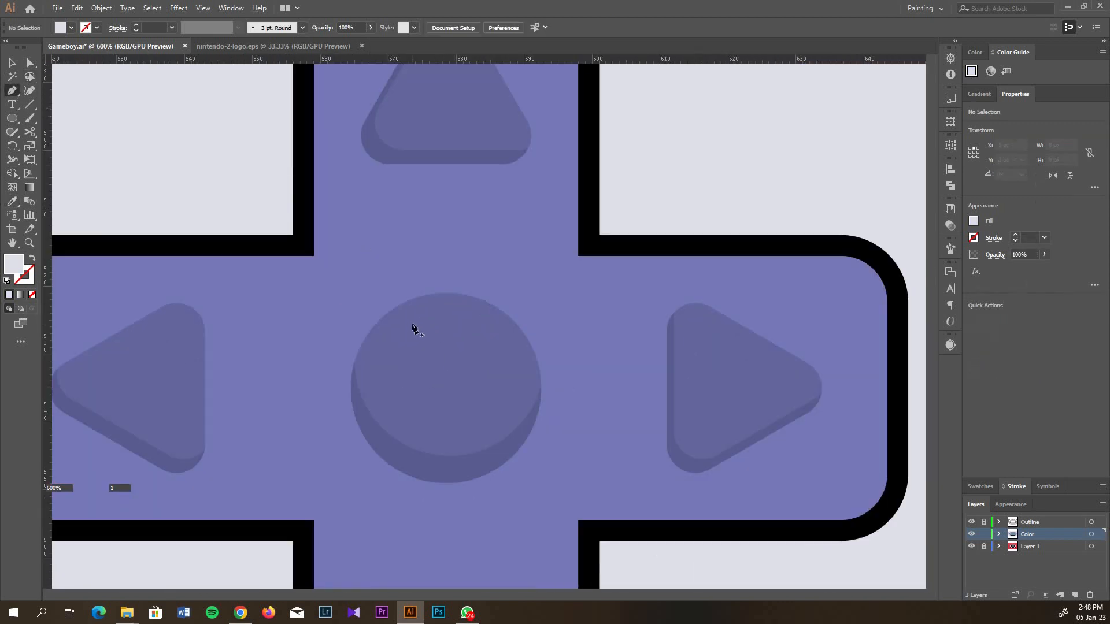
pyautogui.moveTo(436, 309); pyautogui.dragTo(443, 306)
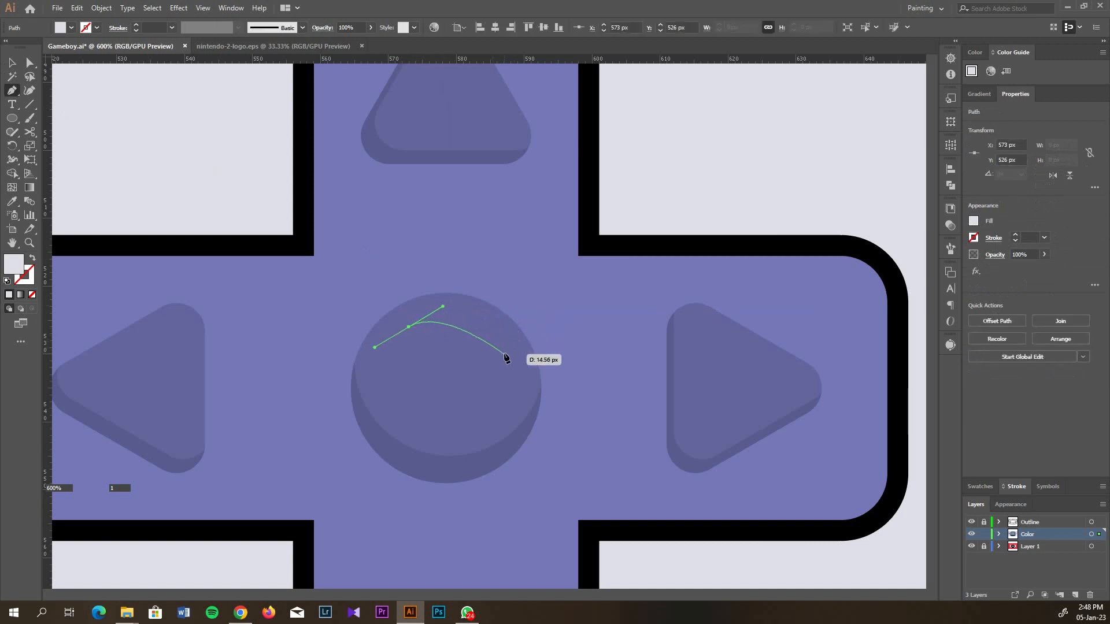
pyautogui.moveTo(515, 382); pyautogui.dragTo(510, 381)
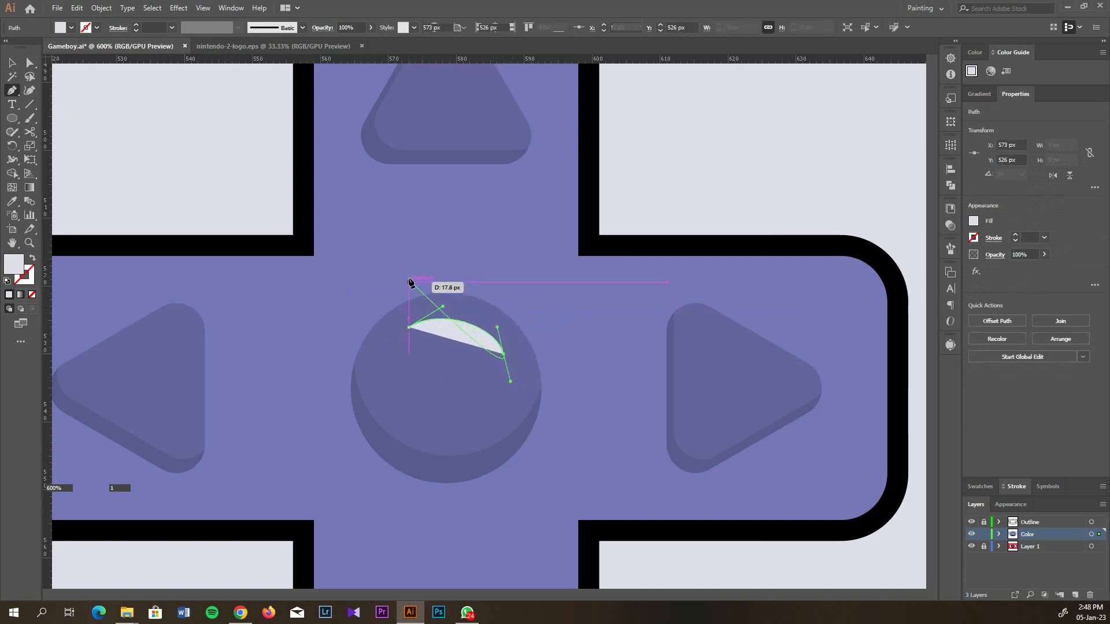
# Swap the highlight path's fill and stroke so it has only a light 1 pt outline, and give it round caps
pyautogui.hotkey('shift', 'x')
pyautogui.click(12, 64)
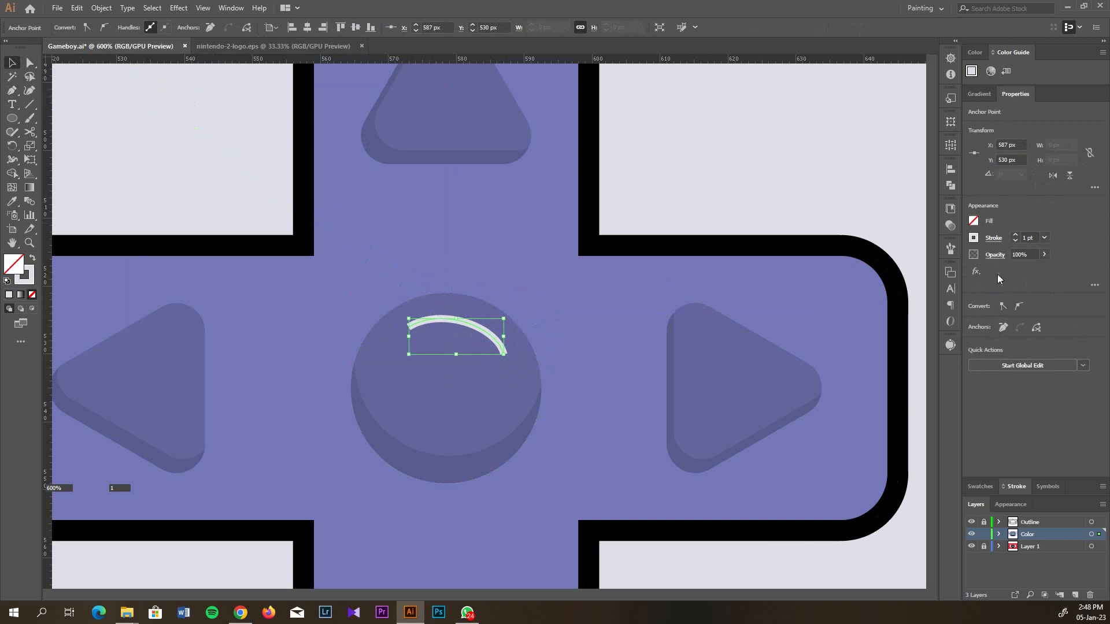
pyautogui.click(1016, 486)
pyautogui.click(1019, 423)
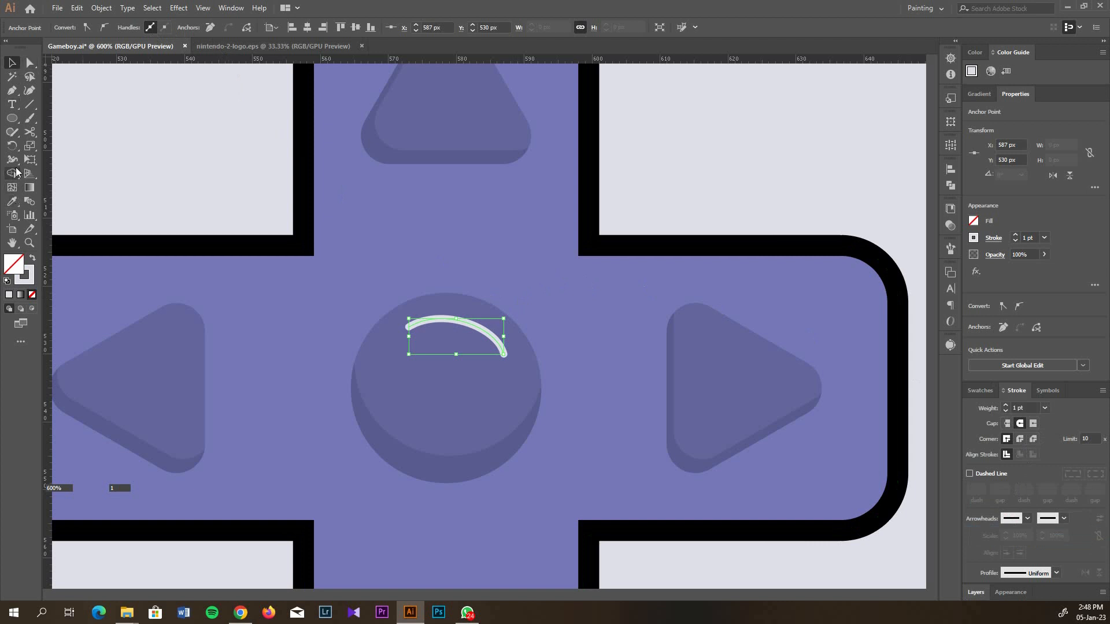
# Widen the middle of the centre circle's curved highlight path to about 1.8 px with the Width tool
pyautogui.click(13, 160)
pyautogui.click(14, 64)
pyautogui.click(472, 389)
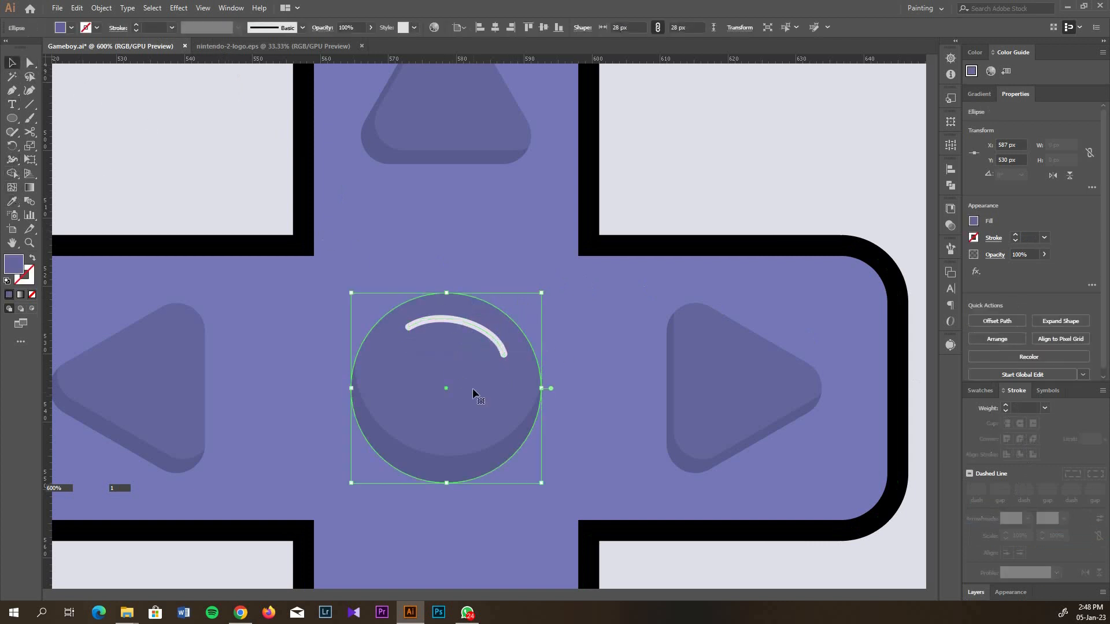
pyautogui.click(463, 320)
pyautogui.scroll(2, 464, 320)
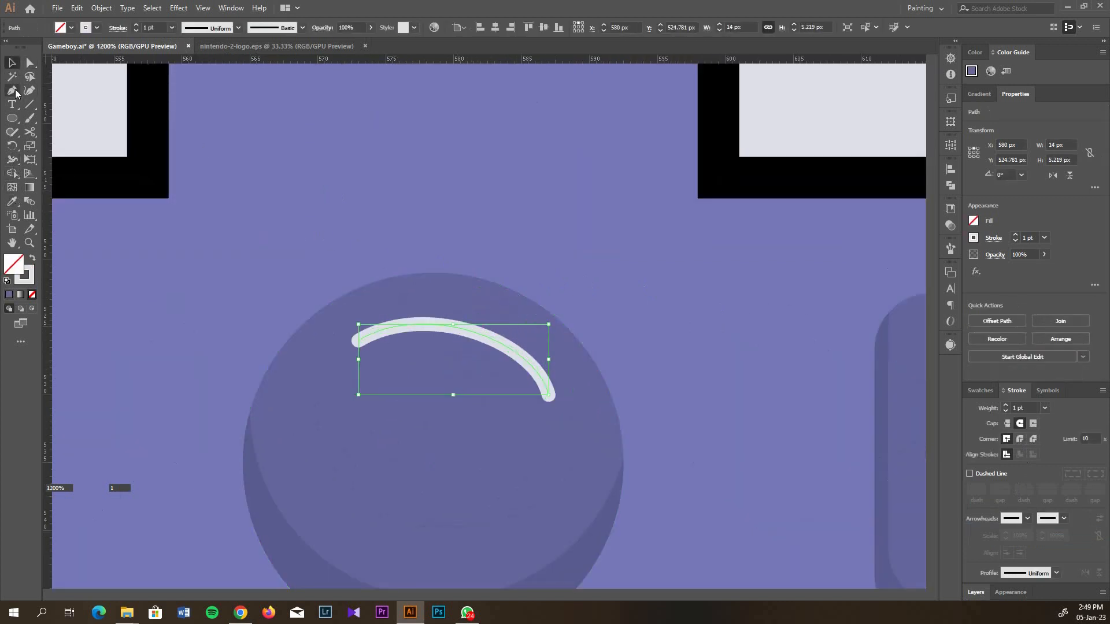
pyautogui.click(12, 160)
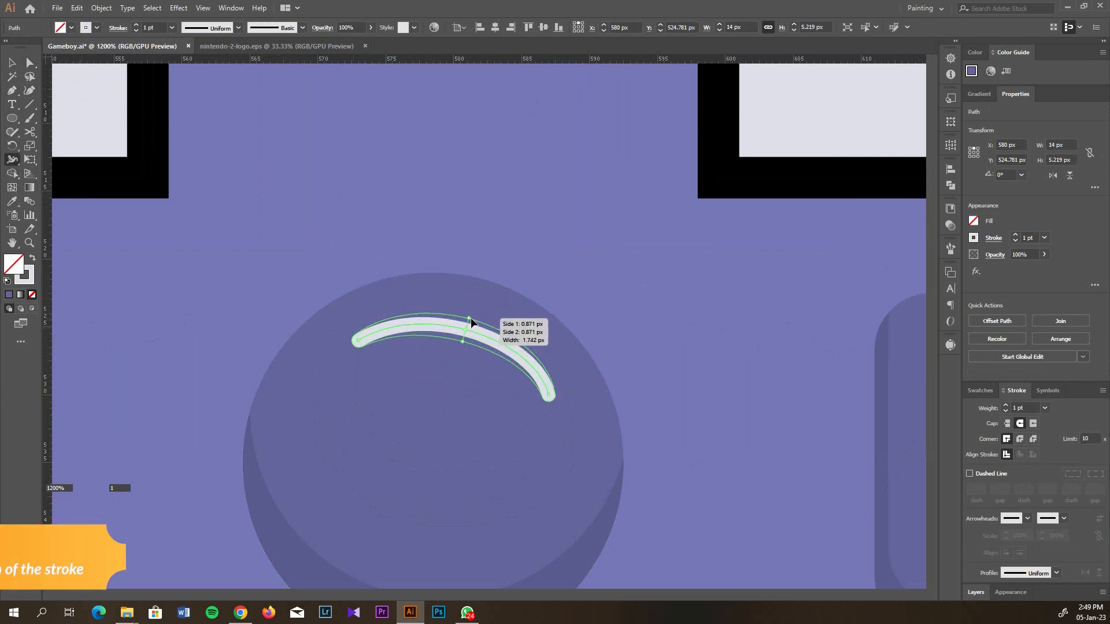
pyautogui.moveTo(470, 318); pyautogui.dragTo(470, 317)
# Taper both ends of the highlight path to fine points, slim its middle to about 1.3 px, and deselect it
pyautogui.scroll(2, 542, 388)
pyautogui.moveTo(568, 399); pyautogui.dragTo(557, 404)
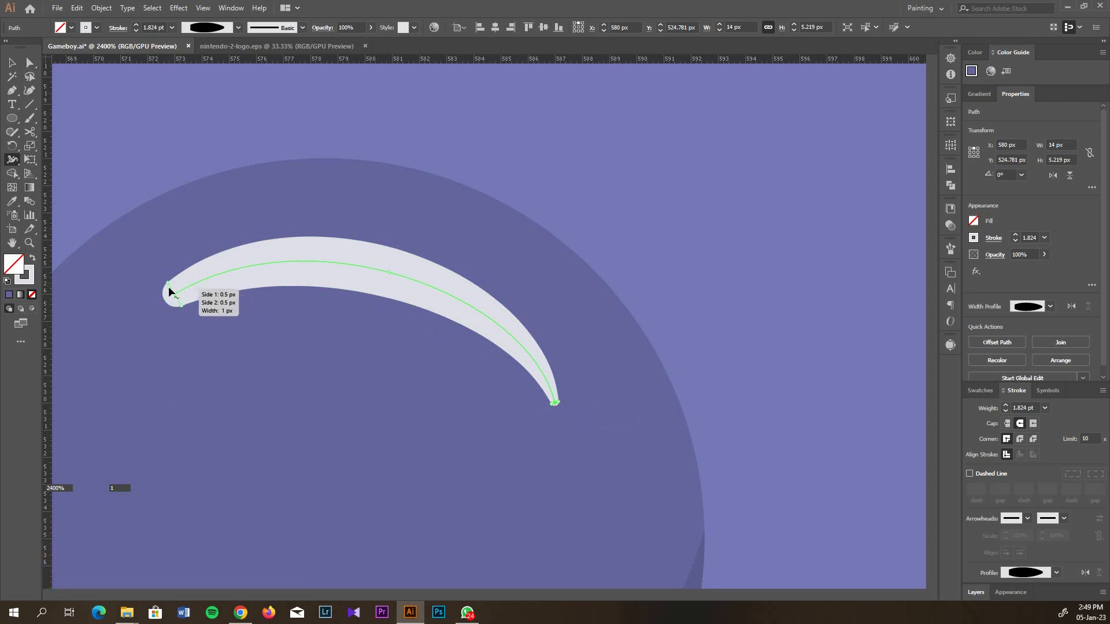
pyautogui.moveTo(168, 286); pyautogui.dragTo(172, 294)
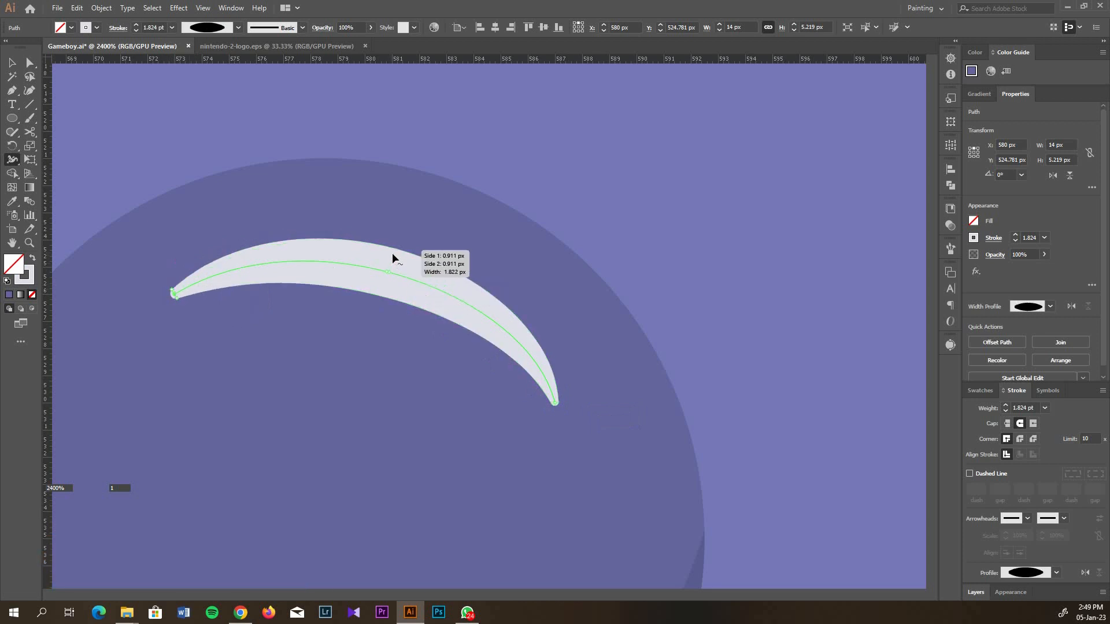
pyautogui.moveTo(383, 296); pyautogui.dragTo(385, 294)
pyautogui.scroll(-5, 416, 289)
pyautogui.click(9, 63)
pyautogui.click(646, 140)
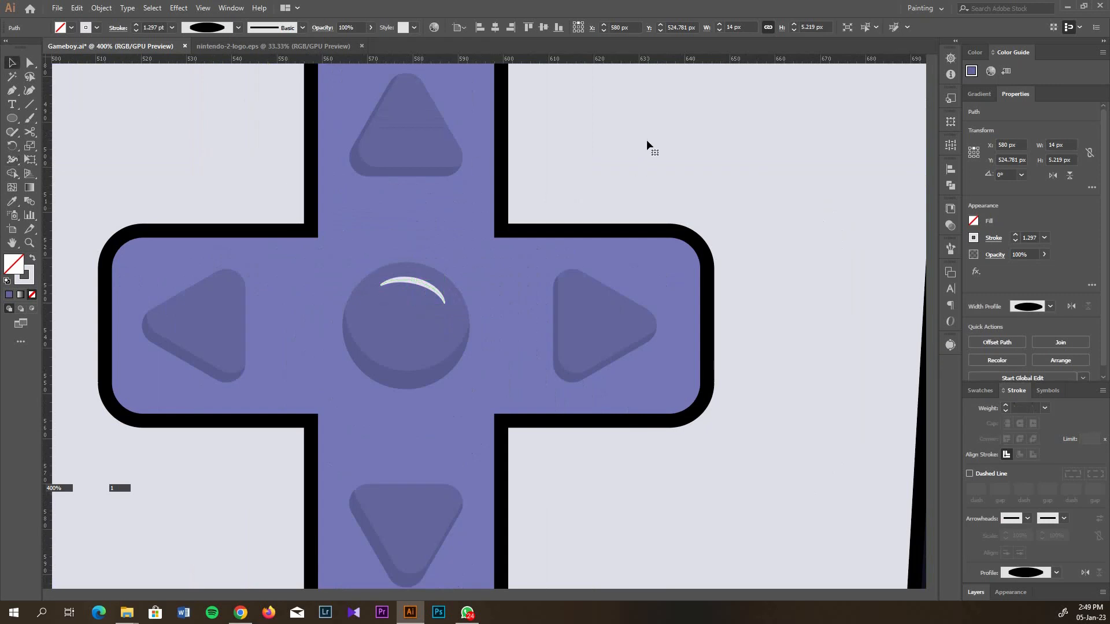
# Lower the centre circle highlight's opacity to 47% and deselect it
pyautogui.scroll(2, 418, 290)
pyautogui.click(433, 279)
pyautogui.click(950, 226)
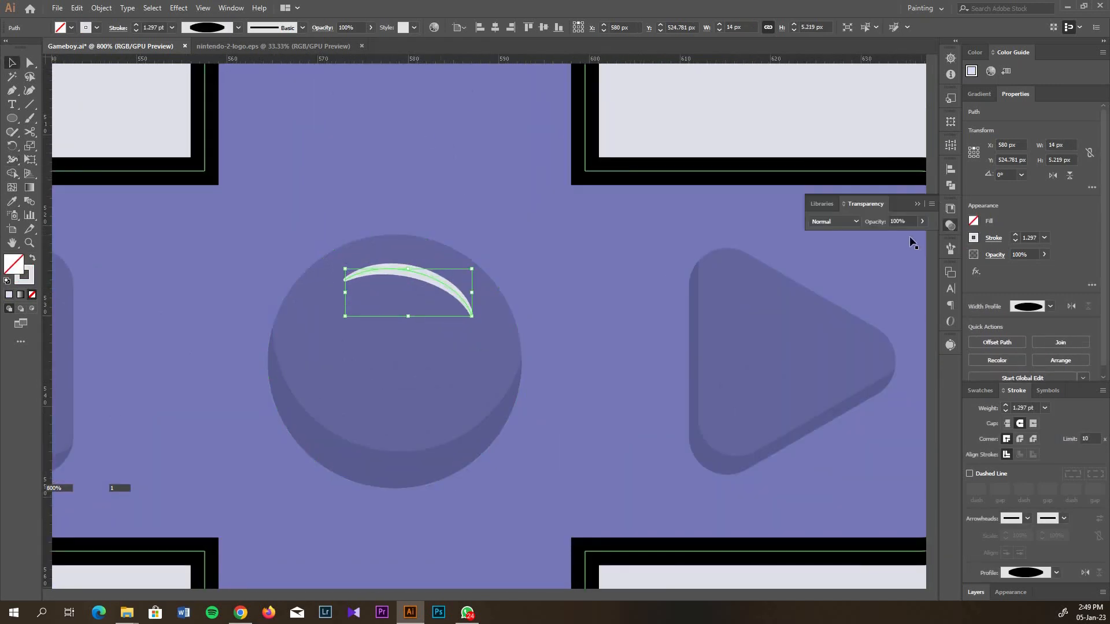
pyautogui.click(922, 221)
pyautogui.moveTo(923, 236); pyautogui.dragTo(900, 239)
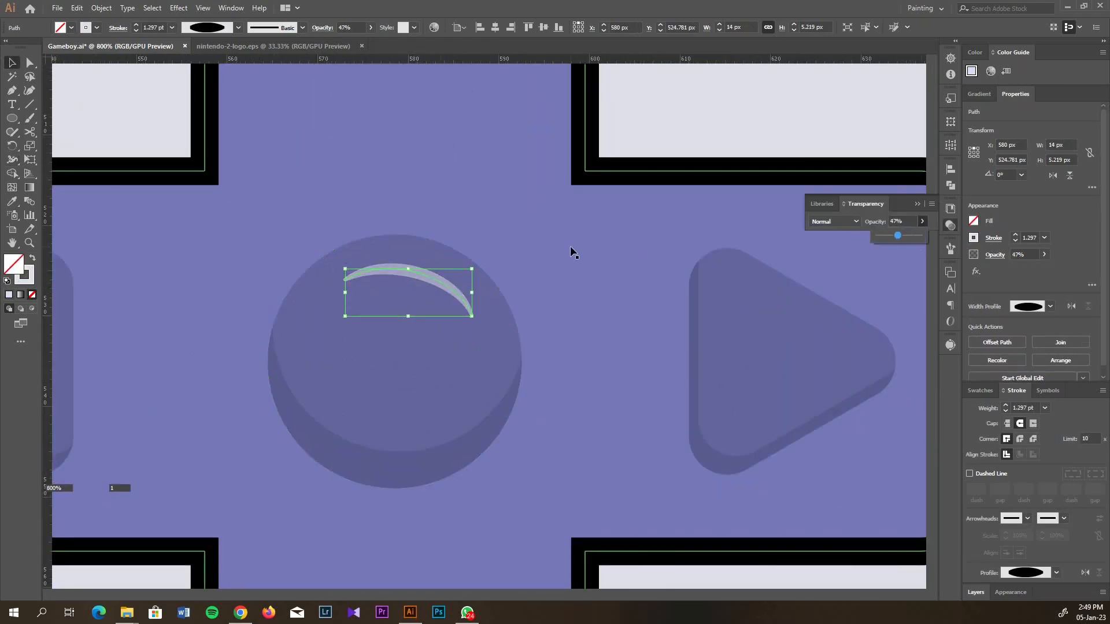
pyautogui.click(571, 255)
pyautogui.scroll(-6, 577, 318)
pyautogui.click(336, 301)
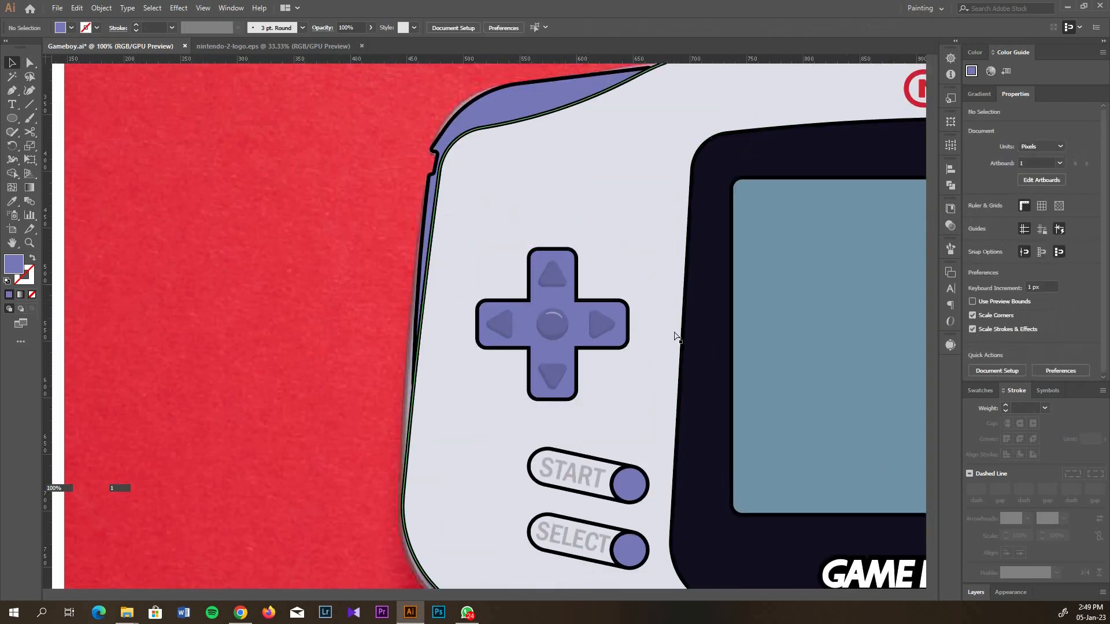
# Duplicate the B button's circle, shift the copy upward, and use the Shape Builder to keep a crescent along the lower-left edge
pyautogui.scroll(-2, 677, 332)
pyautogui.scroll(-1, 587, 311)
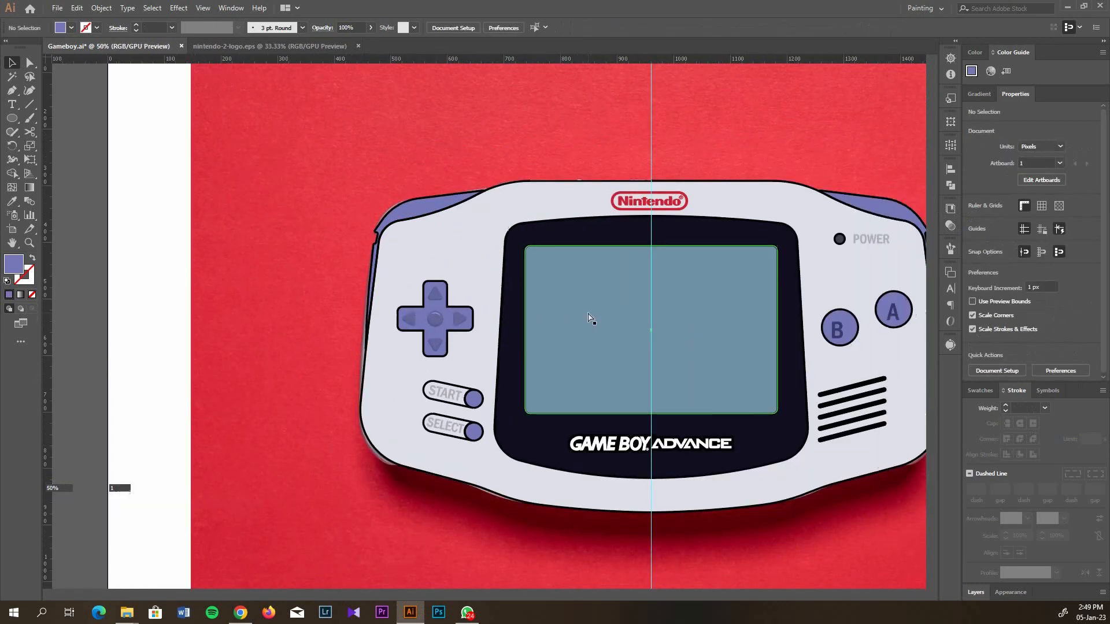
pyautogui.scroll(3, 663, 339)
pyautogui.hscroll(1, 766, 335)
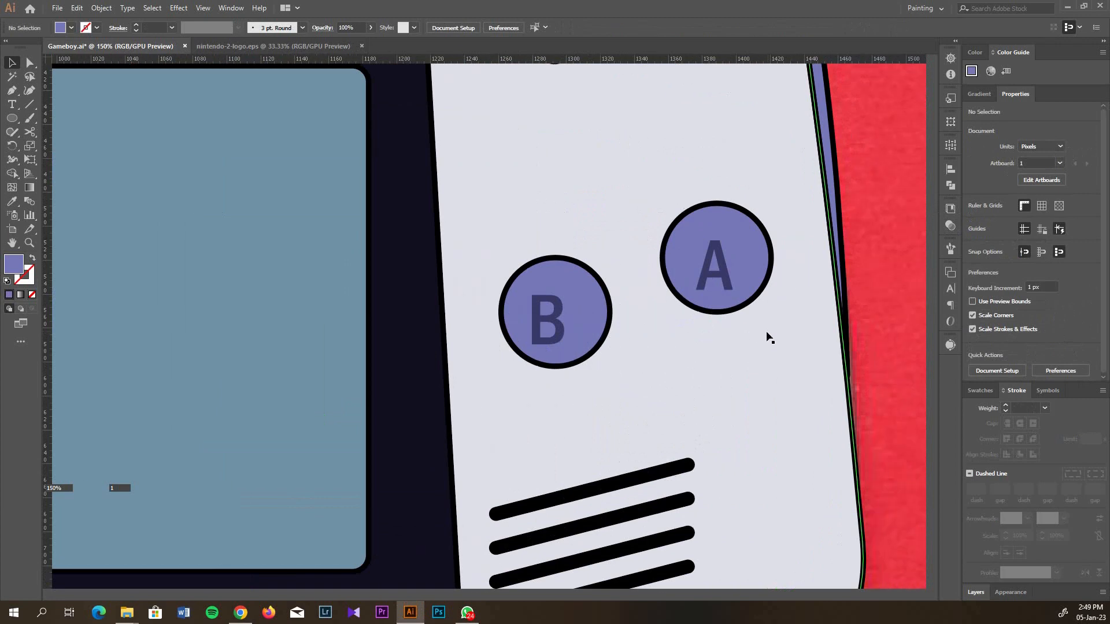
pyautogui.scroll(1, 767, 336)
pyautogui.click(503, 294)
pyautogui.click(977, 593)
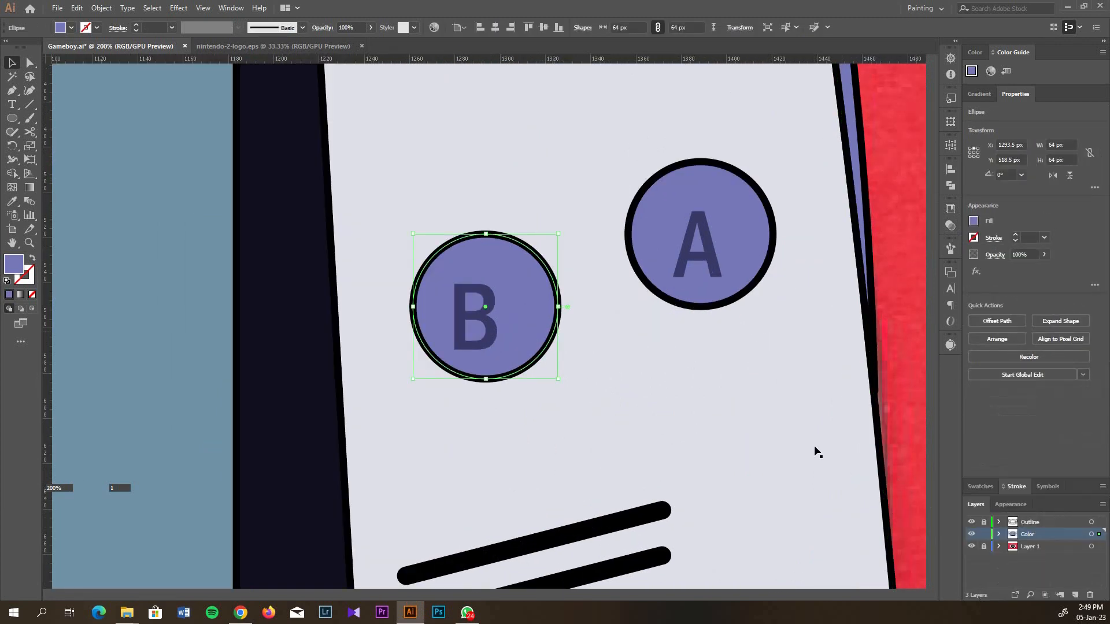
pyautogui.scroll(-3, 630, 369)
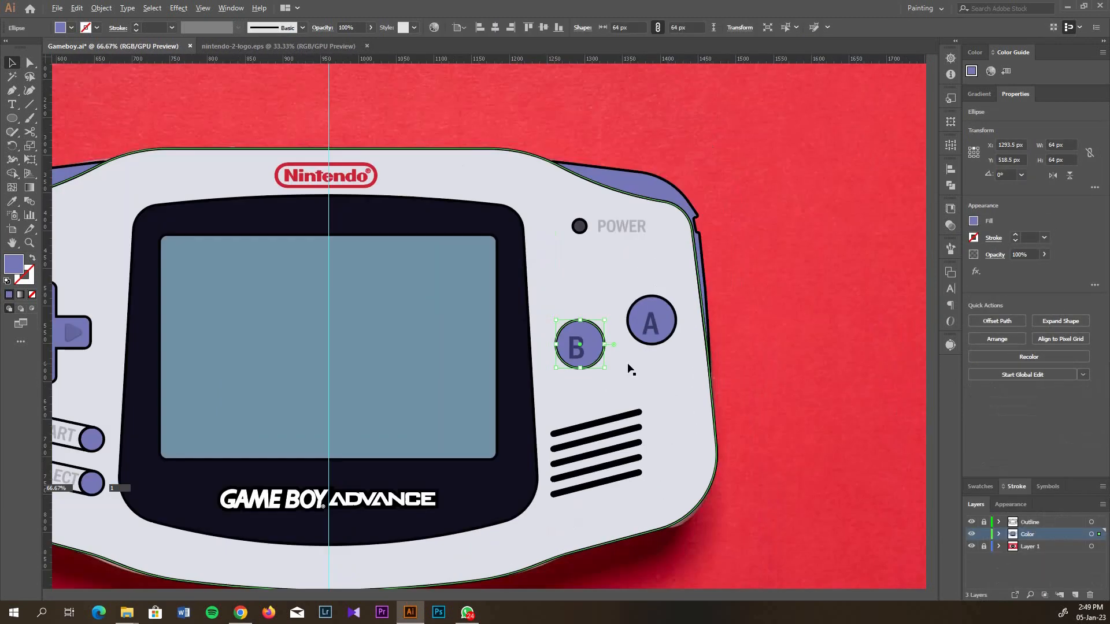
pyautogui.scroll(4, 624, 366)
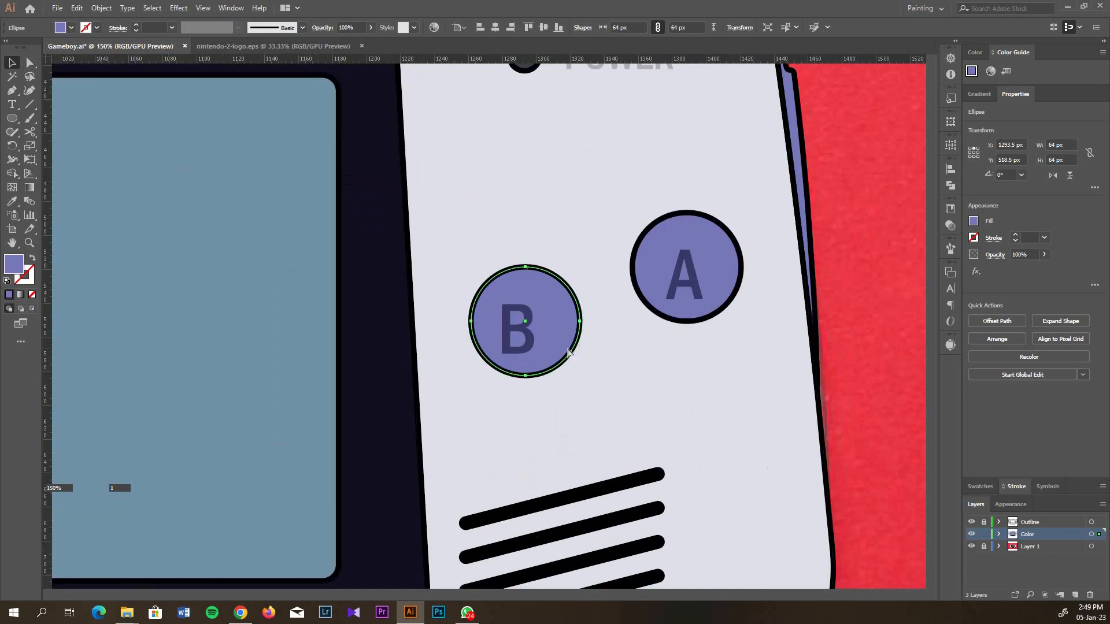
pyautogui.moveTo(542, 303); pyautogui.dragTo(546, 260)
pyautogui.keyDown('shift'); pyautogui.click(511, 369); pyautogui.keyUp('shift')
pyautogui.hotkey('shift', 'm')
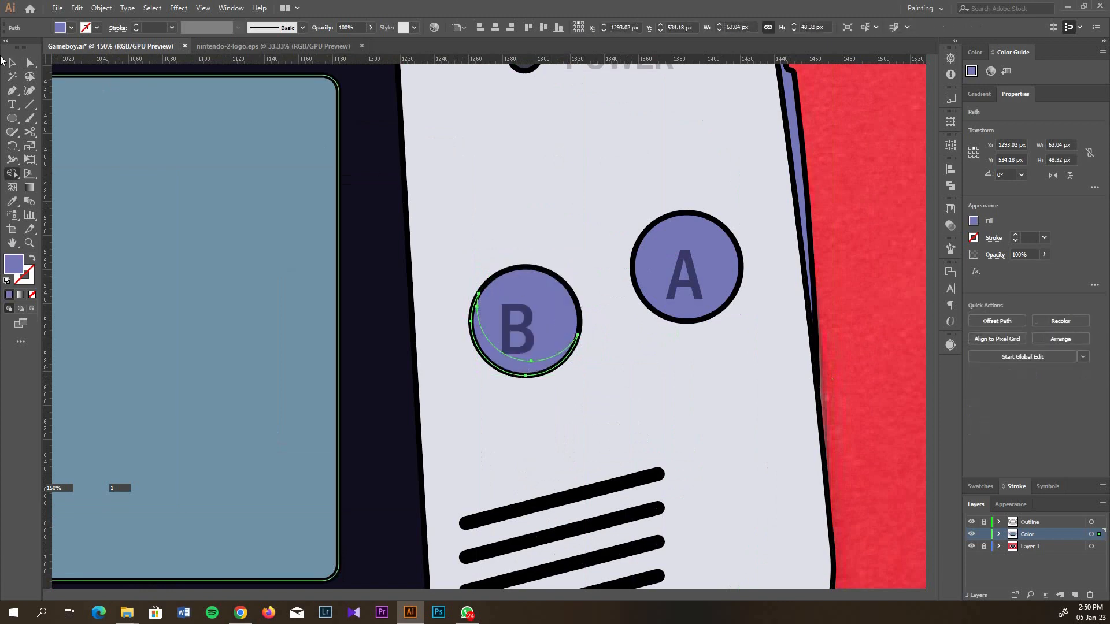
# Recolour the B button's crescent with the darker purple sampled from the D-pad's centre circle shading
pyautogui.press('v')
pyautogui.scroll(-4, 414, 272)
pyautogui.scroll(3, 293, 313)
pyautogui.press('i')
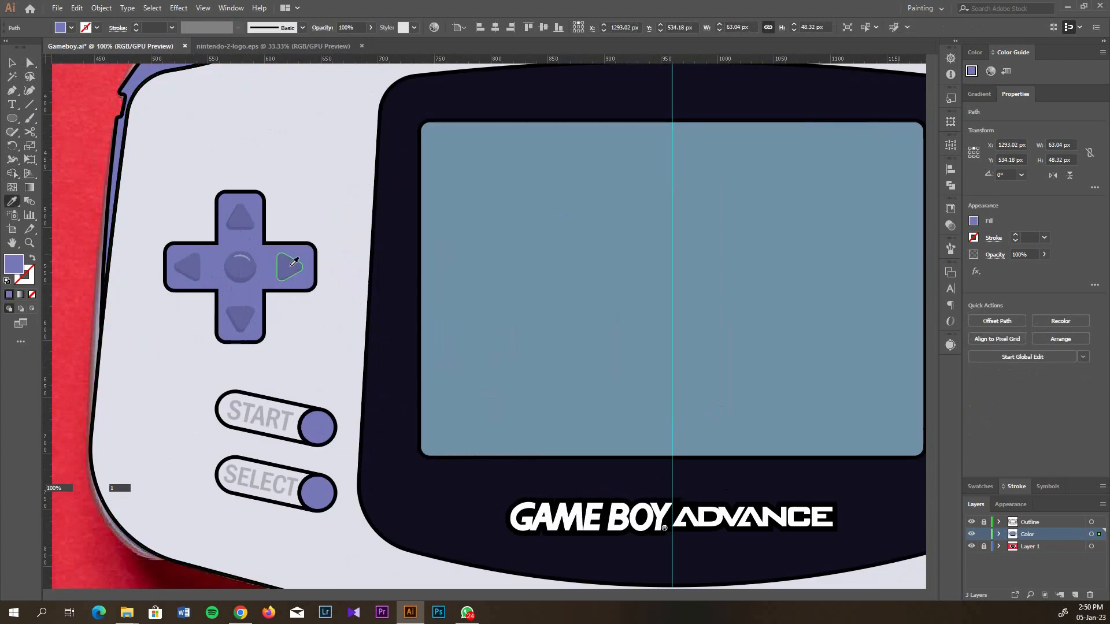
pyautogui.click(245, 276)
pyautogui.scroll(-4, 245, 277)
pyautogui.scroll(5, 512, 302)
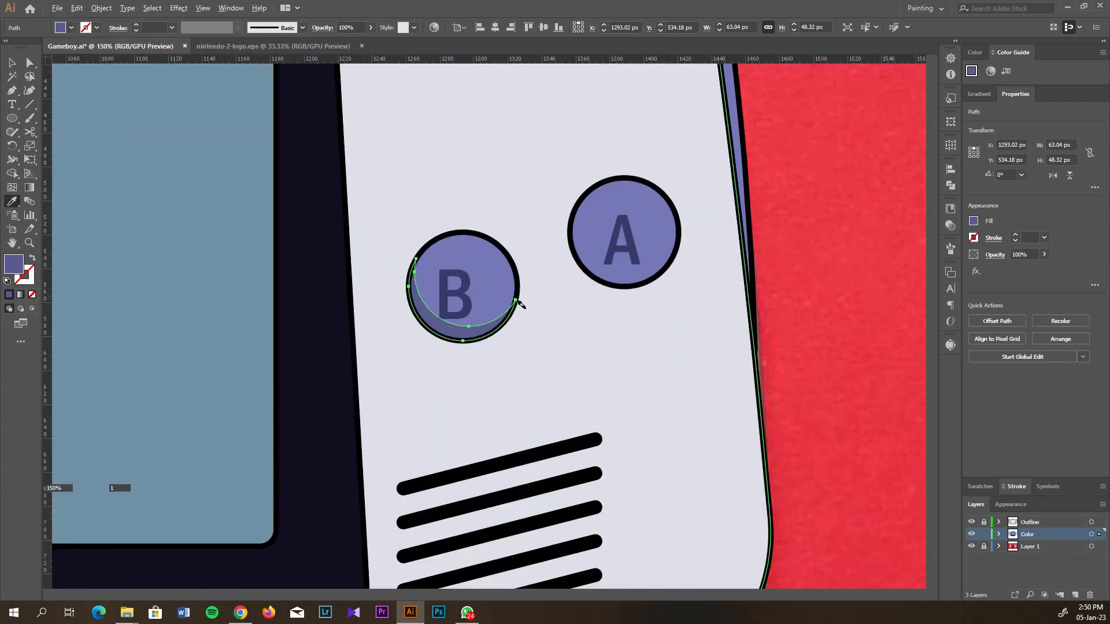
# Try to copy the B button's shading crescent onto the A button
pyautogui.press('v')
pyautogui.moveTo(473, 336)
pyautogui.mouseDown()
pyautogui.moveTo(652, 283)
pyautogui.moveTo(631, 281)
pyautogui.mouseUp()
pyautogui.click(496, 166)
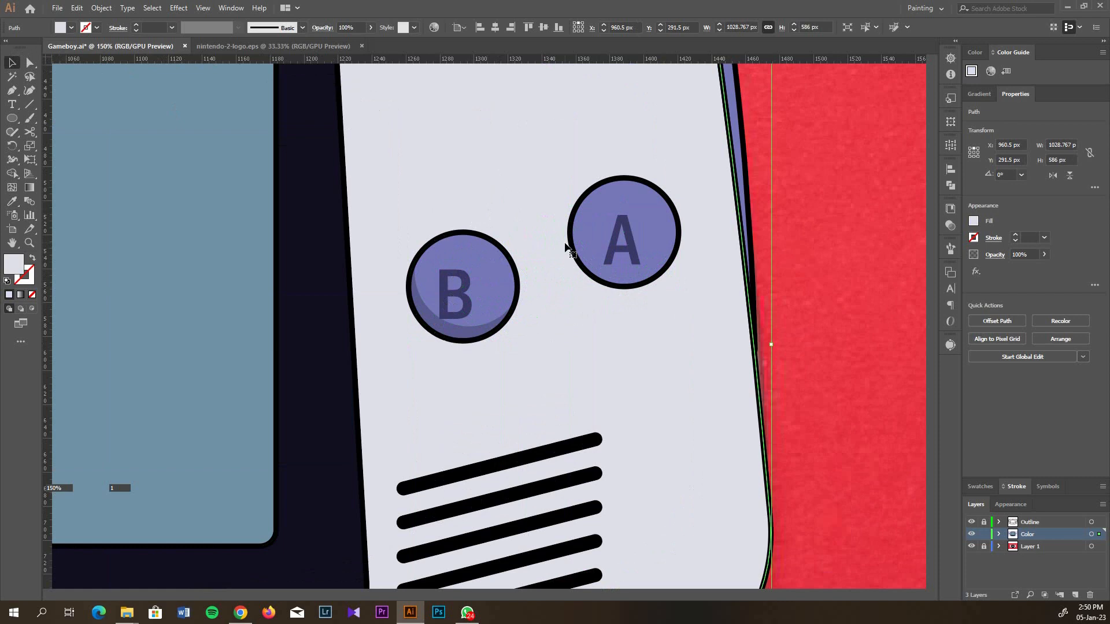
# Copy the D-pad's centre highlight onto the B button, enlarged to about 39 px wide, and copy it onto the A button
pyautogui.scroll(-2, 445, 248)
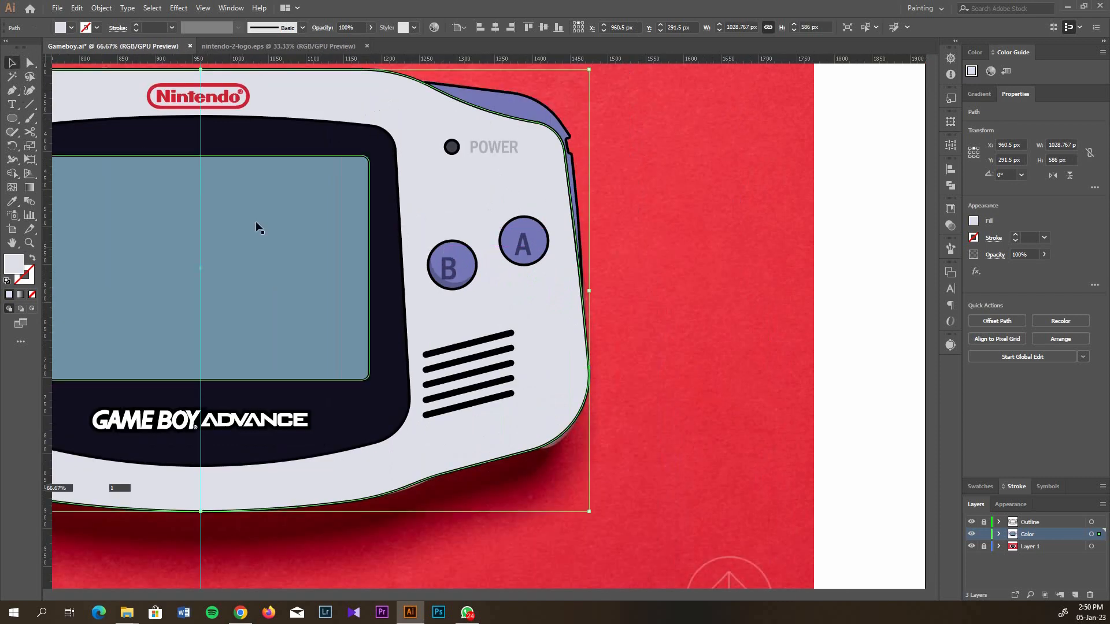
pyautogui.scroll(-1, 257, 227)
pyautogui.click(130, 248)
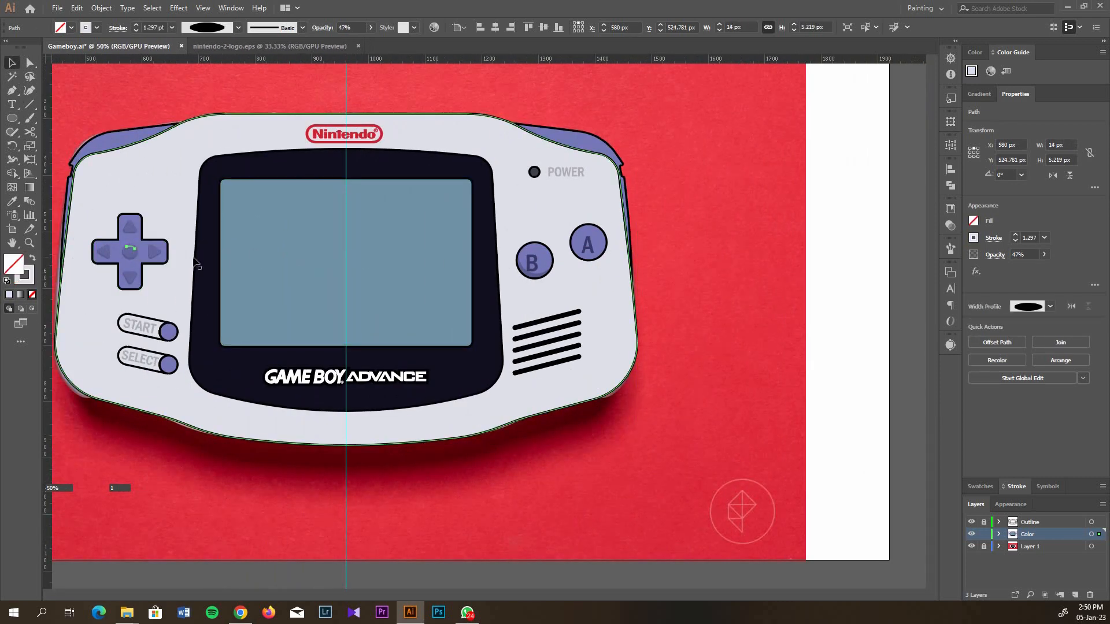
pyautogui.moveTo(130, 249)
pyautogui.mouseDown()
pyautogui.moveTo(537, 248)
pyautogui.moveTo(592, 287)
pyautogui.moveTo(584, 294)
pyautogui.moveTo(610, 301)
pyautogui.mouseUp()
pyautogui.scroll(2, 536, 248)
pyautogui.scroll(2, 537, 248)
pyautogui.hscroll(1, 628, 178)
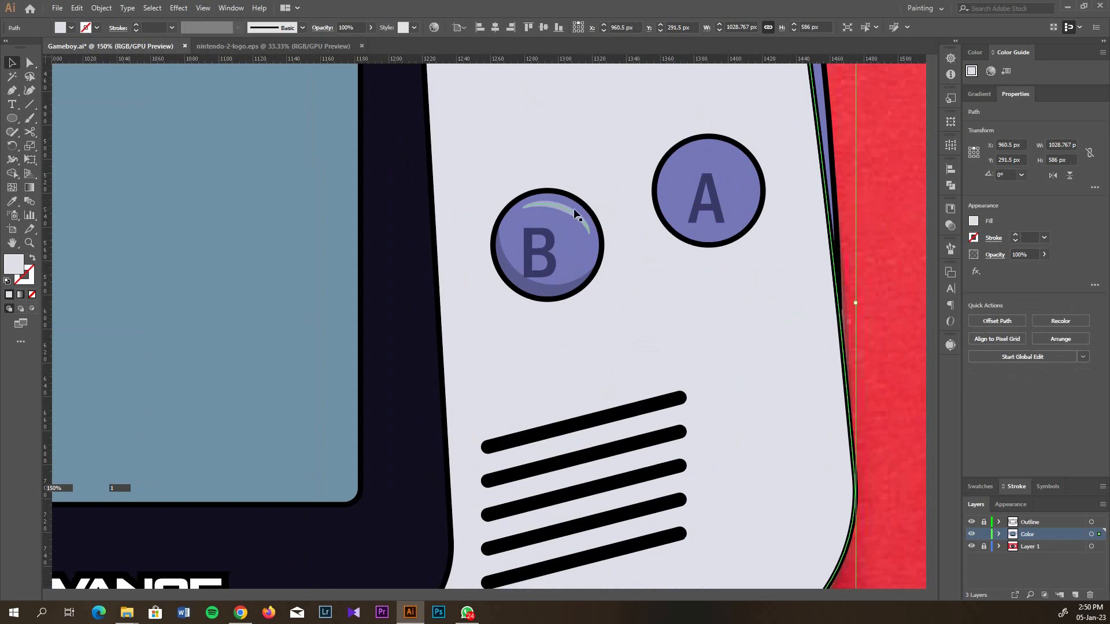
pyautogui.moveTo(577, 216); pyautogui.dragTo(732, 153)
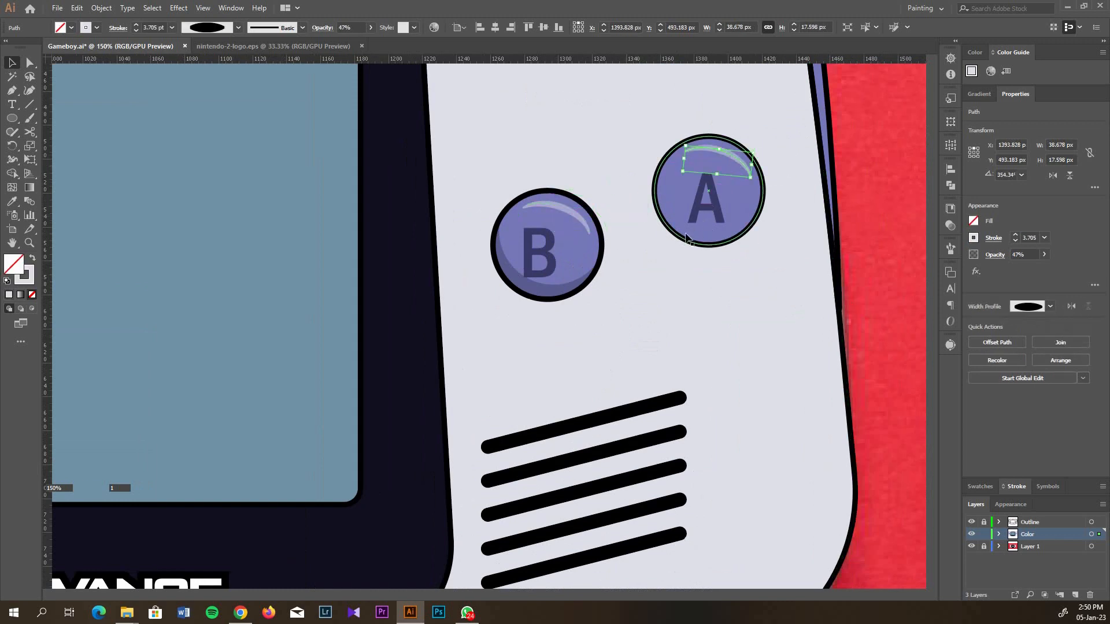
pyautogui.click(564, 286)
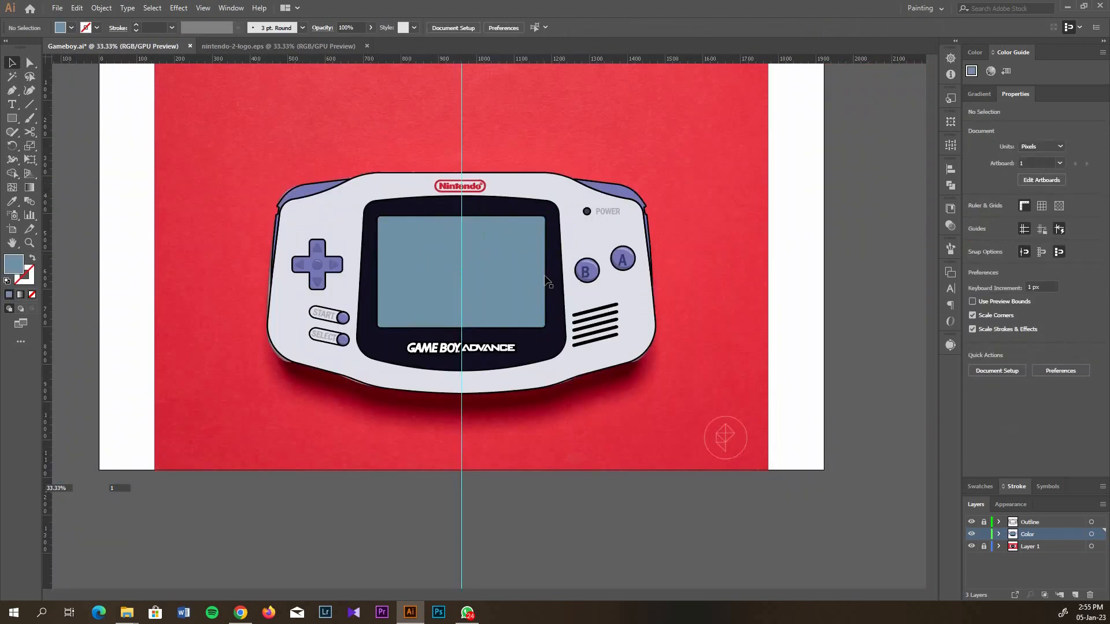
# Duplicate the blue screen rectangle, shift it slightly down, and use the Shape Builder to keep a thin strip along the screen's top edge
pyautogui.click(547, 282)
pyautogui.hotkey('ctrl', '+')
pyautogui.hotkey('ctrl', '+')
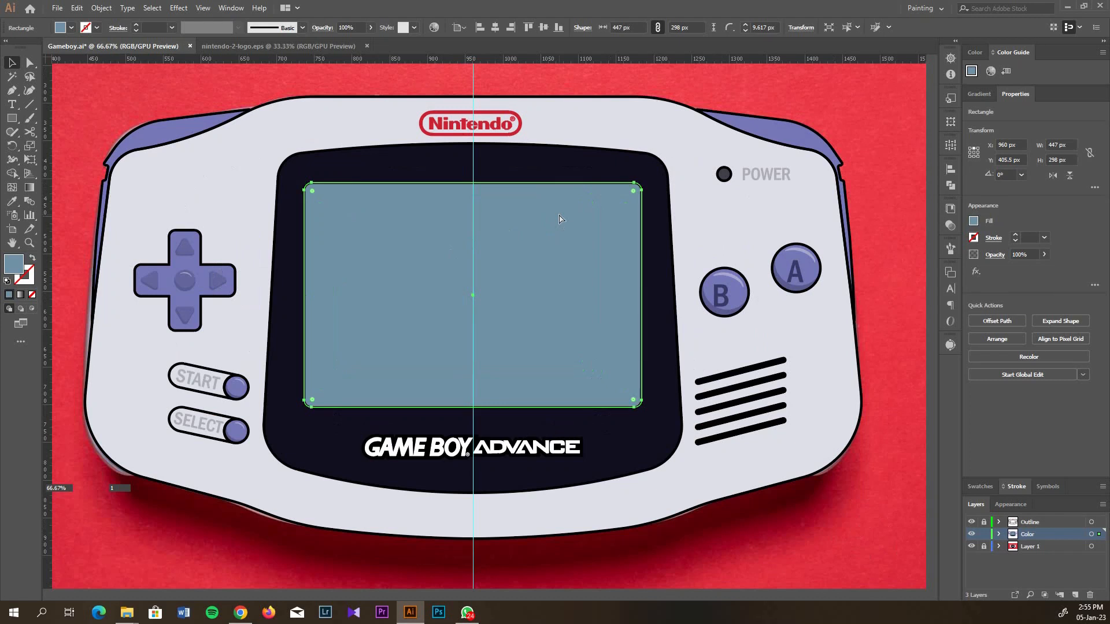
pyautogui.moveTo(542, 217); pyautogui.dragTo(542, 241)
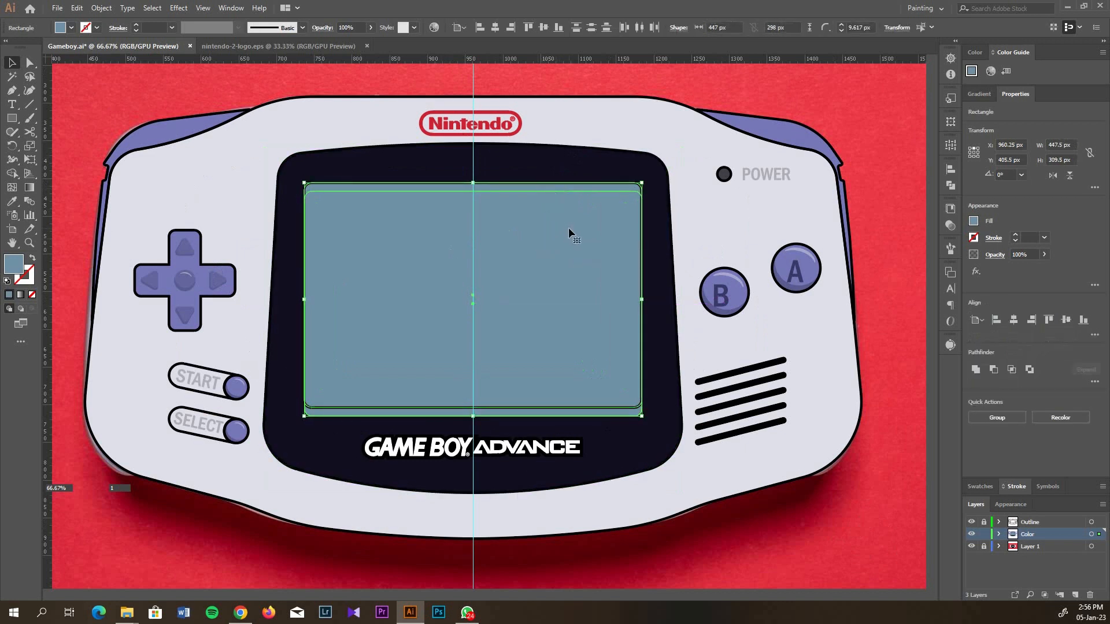
pyautogui.hotkey('shift', 'm')
pyautogui.moveTo(567, 191)
pyautogui.mouseDown()
pyautogui.moveTo(577, 401)
pyautogui.moveTo(547, 374)
pyautogui.mouseUp()
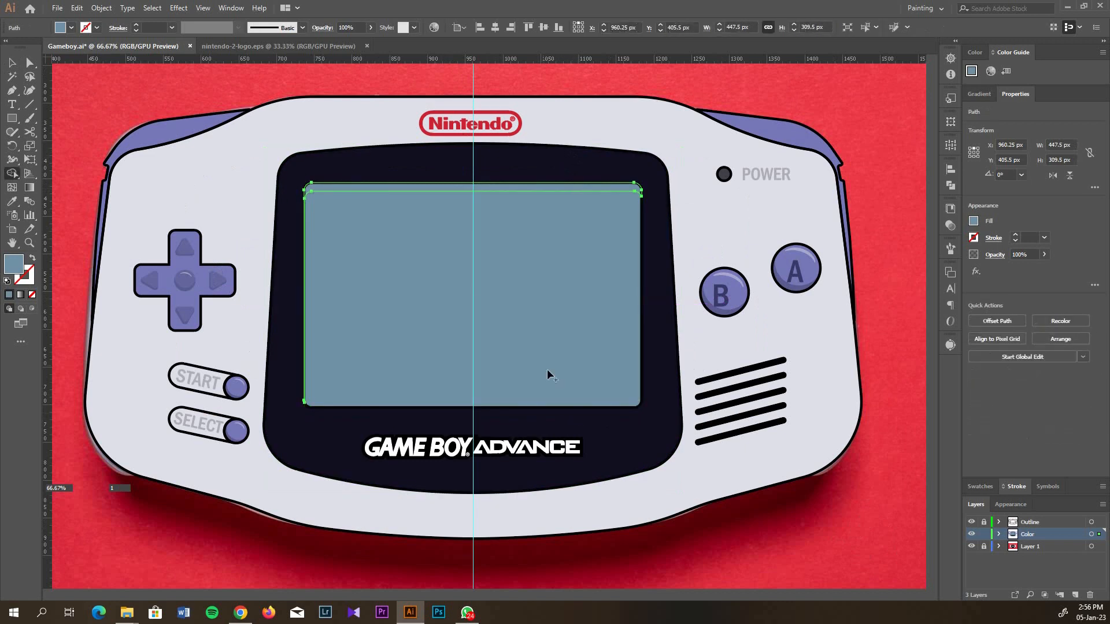
pyautogui.press('v')
# Darken the screen's top edge strip with Recolor Artwork and deselect it
pyautogui.click(579, 169)
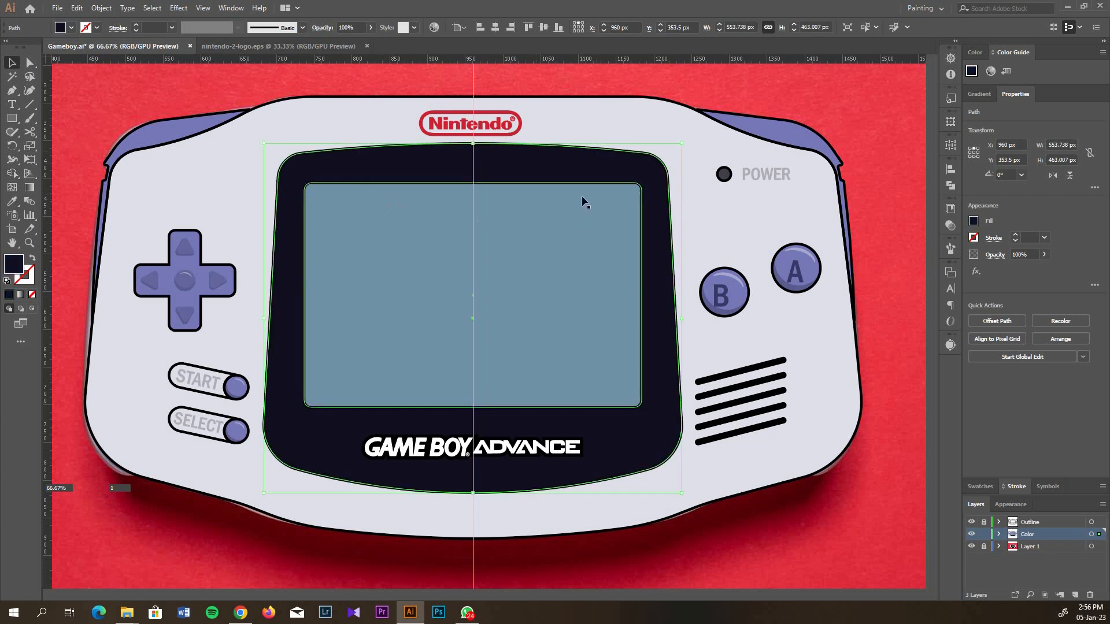
pyautogui.click(582, 199)
pyautogui.click(991, 71)
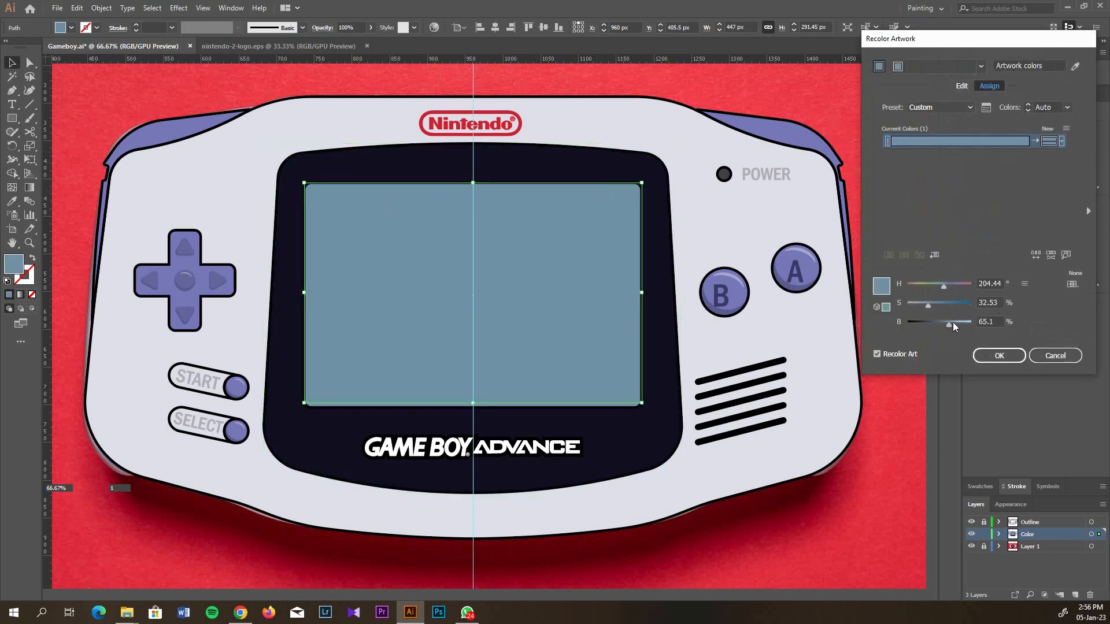
pyautogui.click(999, 355)
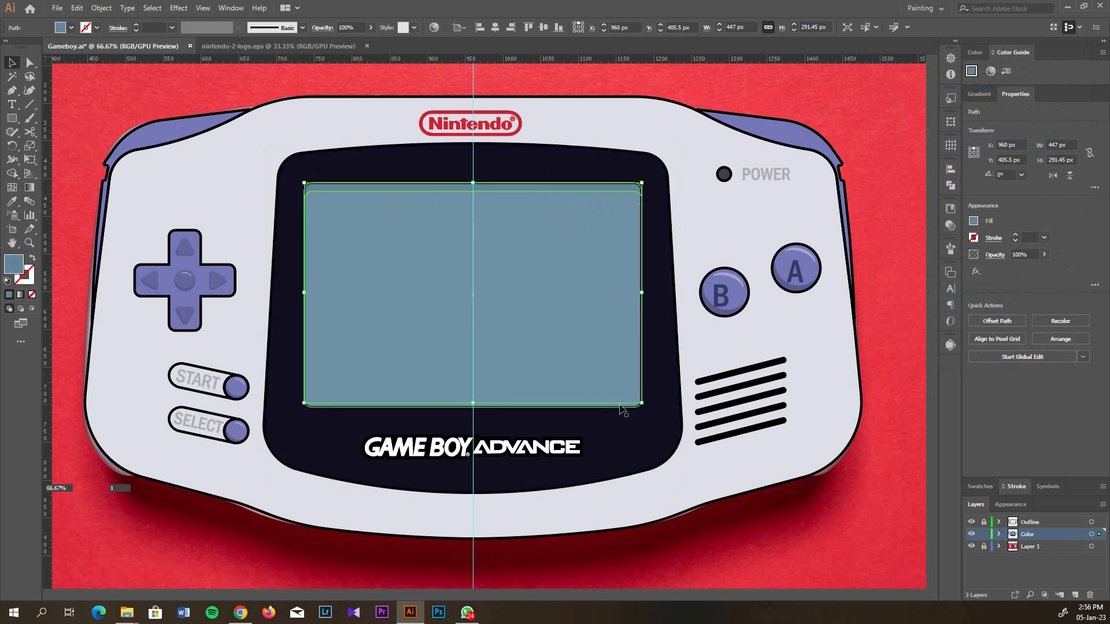
pyautogui.click(664, 411)
pyautogui.click(587, 404)
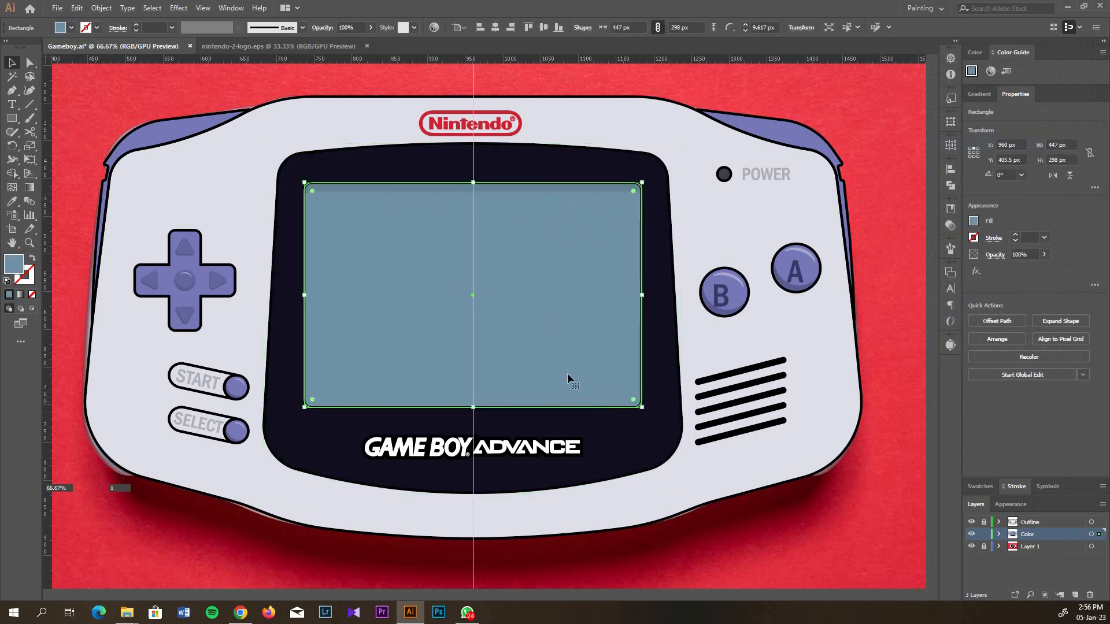
# Duplicate the dark screen bezel 8 px right and 14 px up, and select the overlapping shapes for trimming with the Shape Builder
pyautogui.click(354, 167)
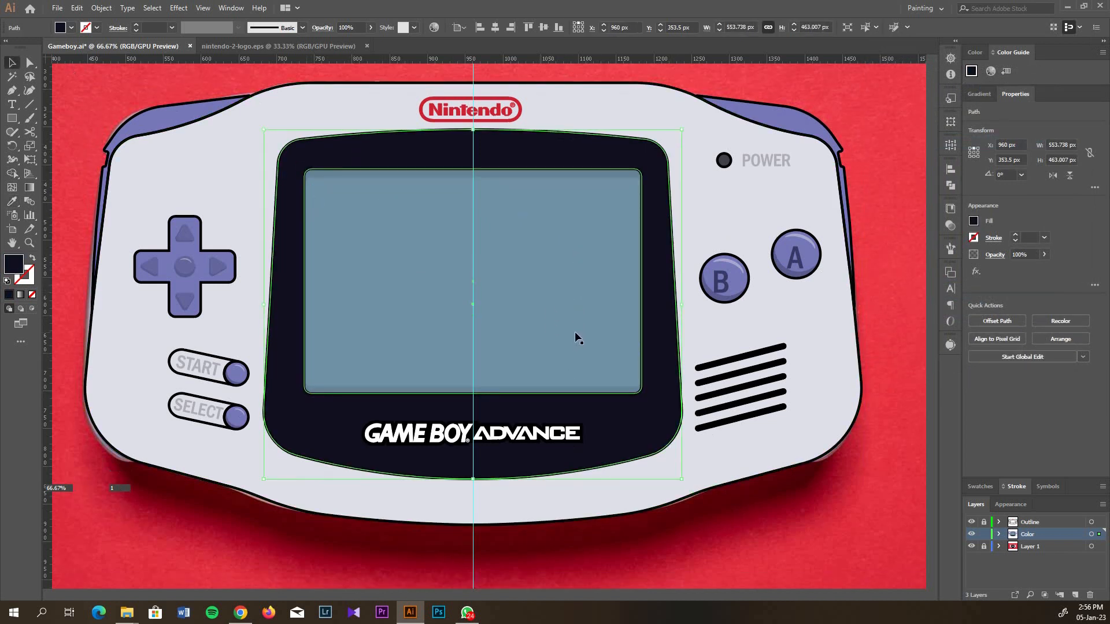
pyautogui.scroll(-1, 575, 331)
pyautogui.click(639, 419)
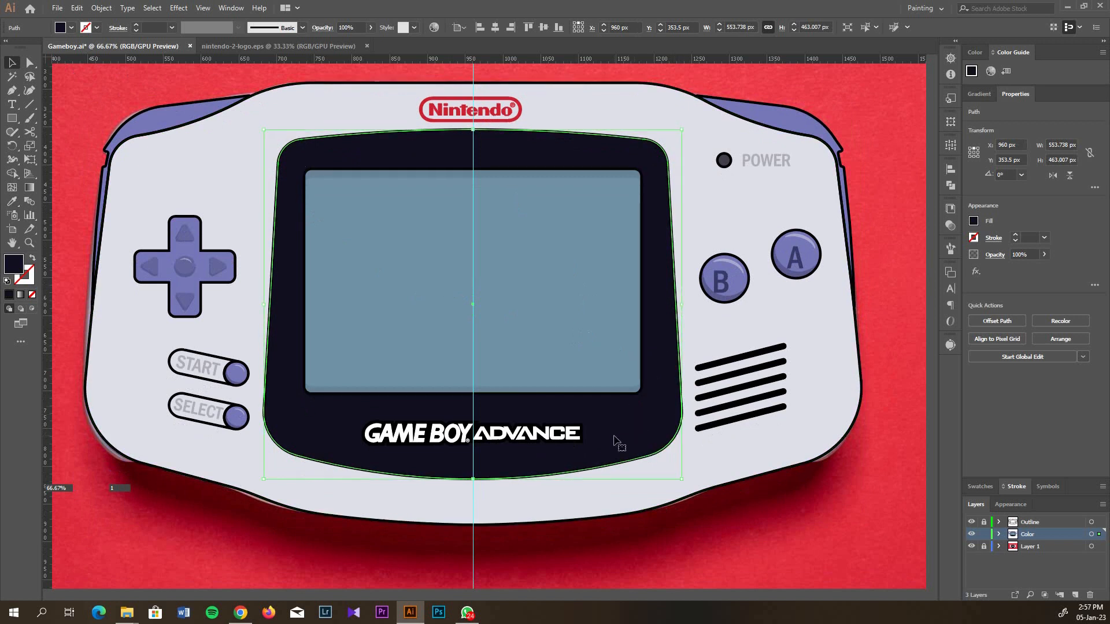
pyautogui.moveTo(614, 436); pyautogui.dragTo(621, 431)
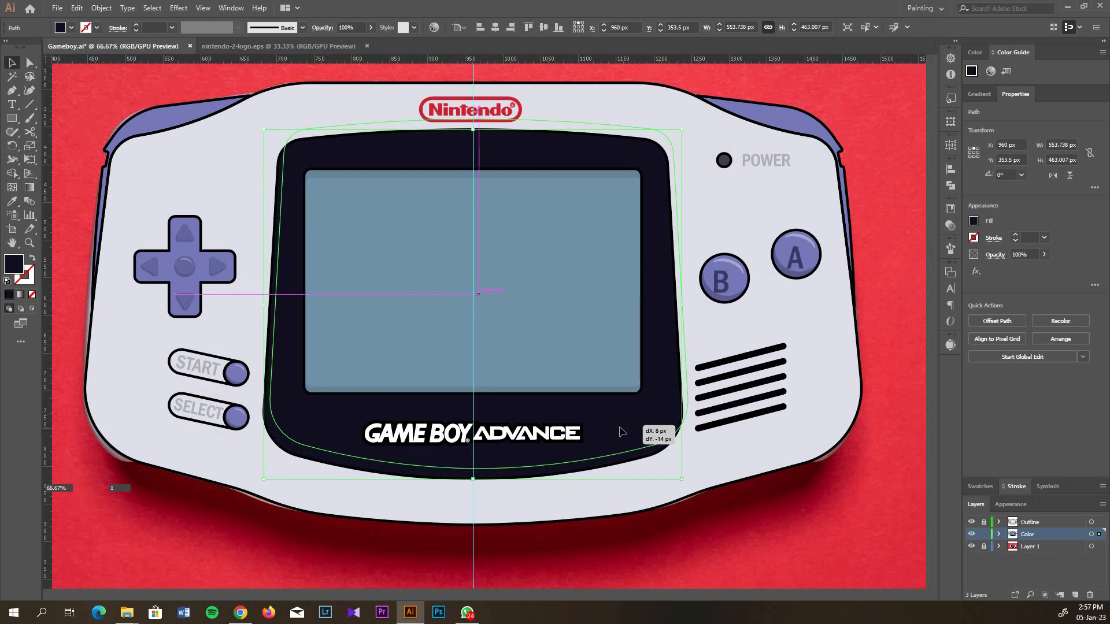
pyautogui.moveTo(620, 431); pyautogui.dragTo(620, 431)
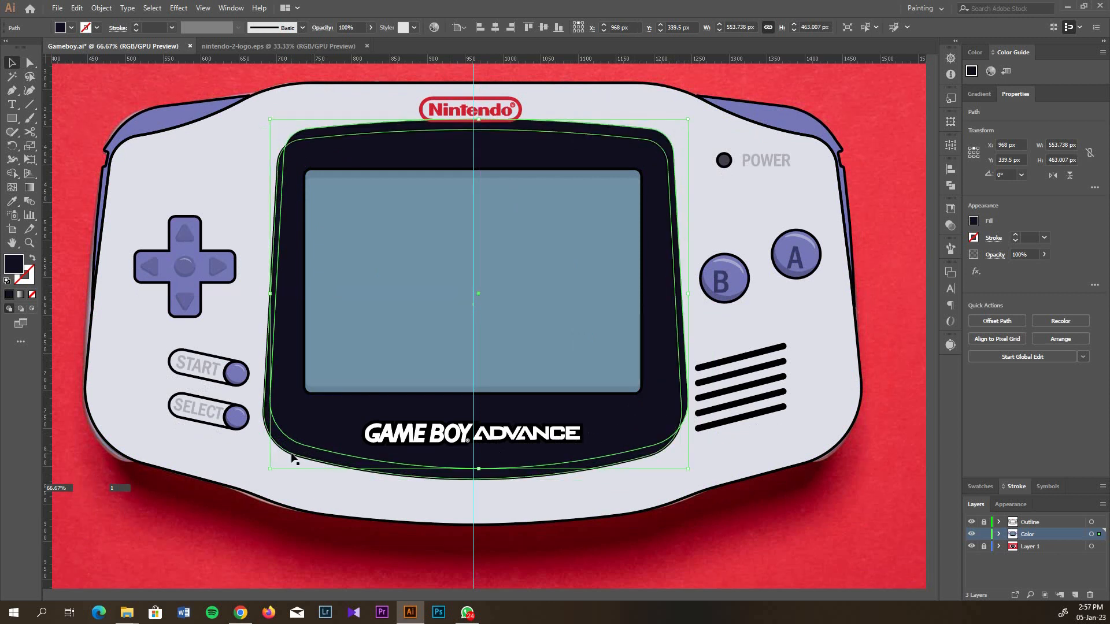
pyautogui.keyDown('shift'); pyautogui.click(295, 451); pyautogui.keyUp('shift')
pyautogui.hotkey('shift', 'm')
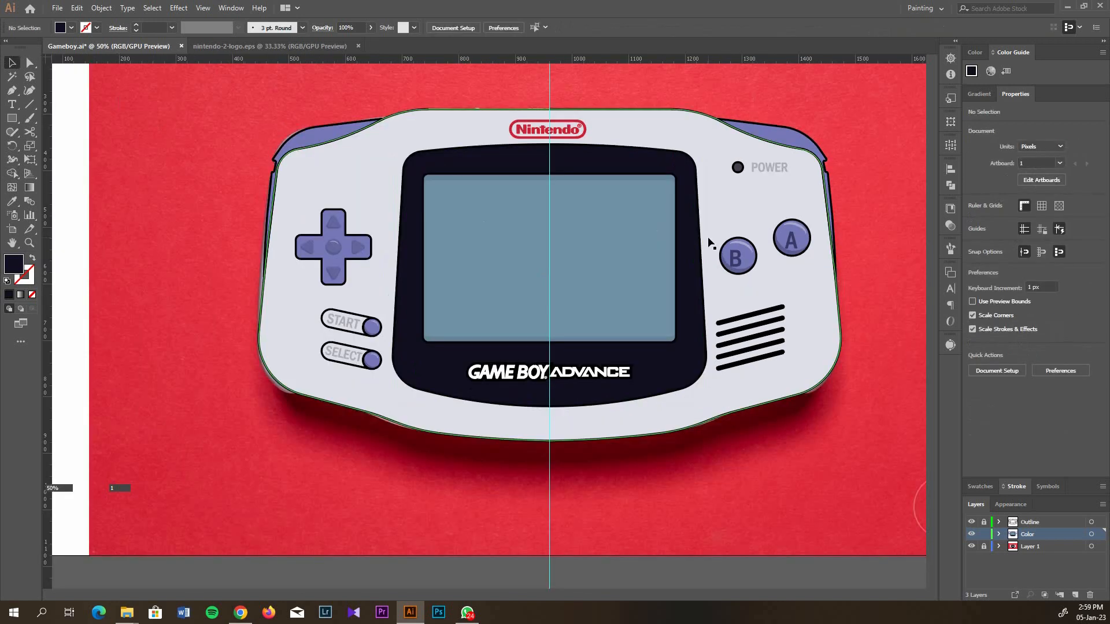
# Draw two upright dark rectangles over the screen, one about 60 by 362 px and a narrower one beside it
pyautogui.click(485, 237)
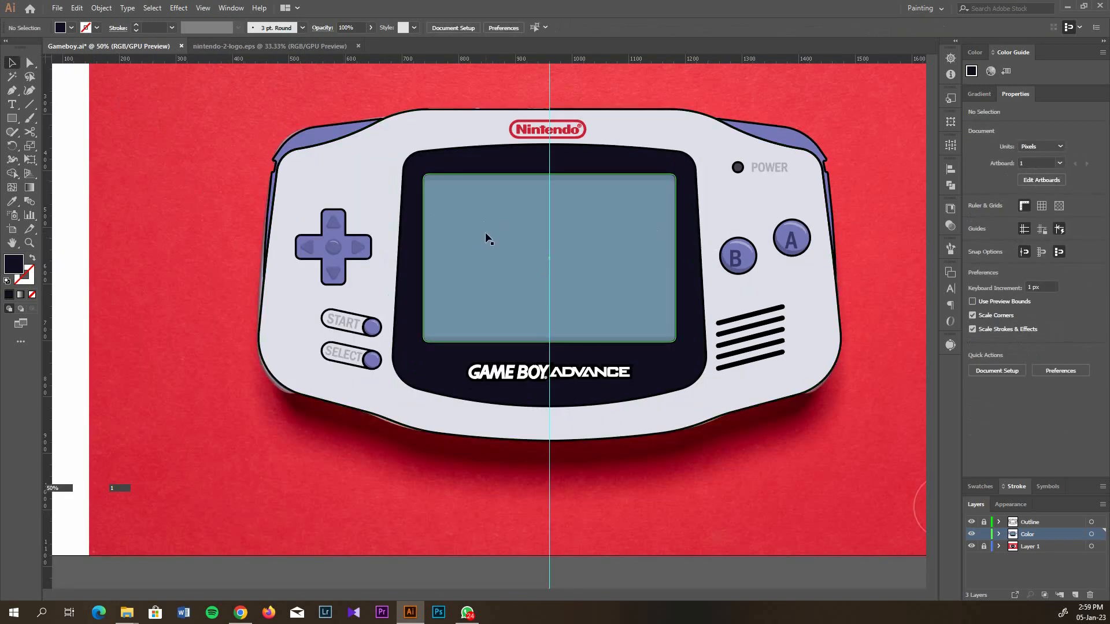
pyautogui.click(12, 119)
pyautogui.keyDown('ctrl'); pyautogui.click(525, 161); pyautogui.keyUp('ctrl')
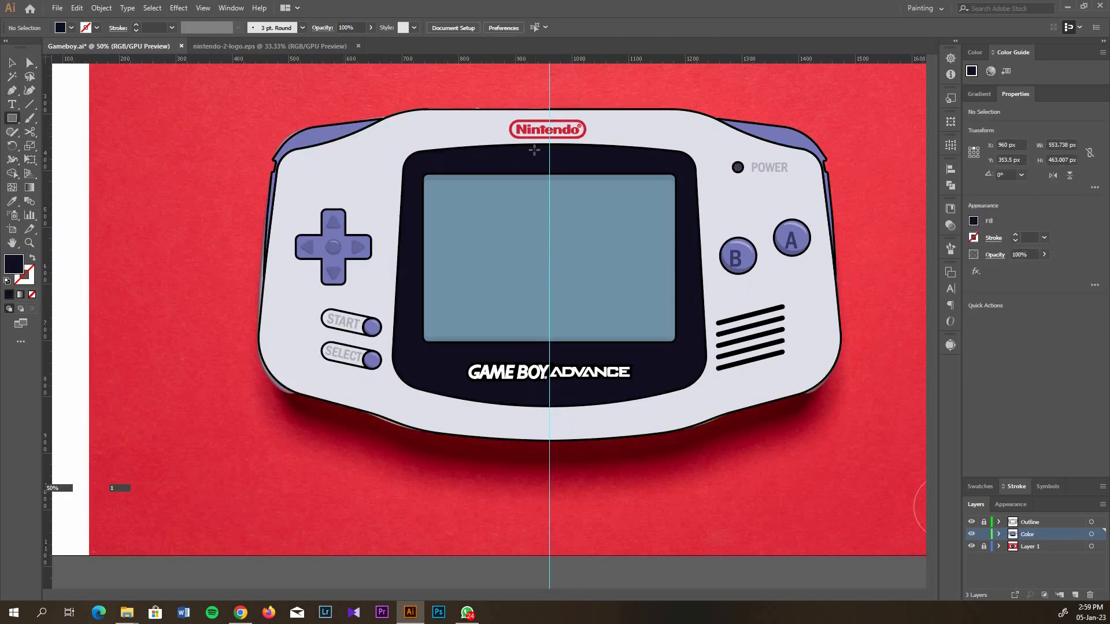
pyautogui.moveTo(501, 157); pyautogui.dragTo(534, 361)
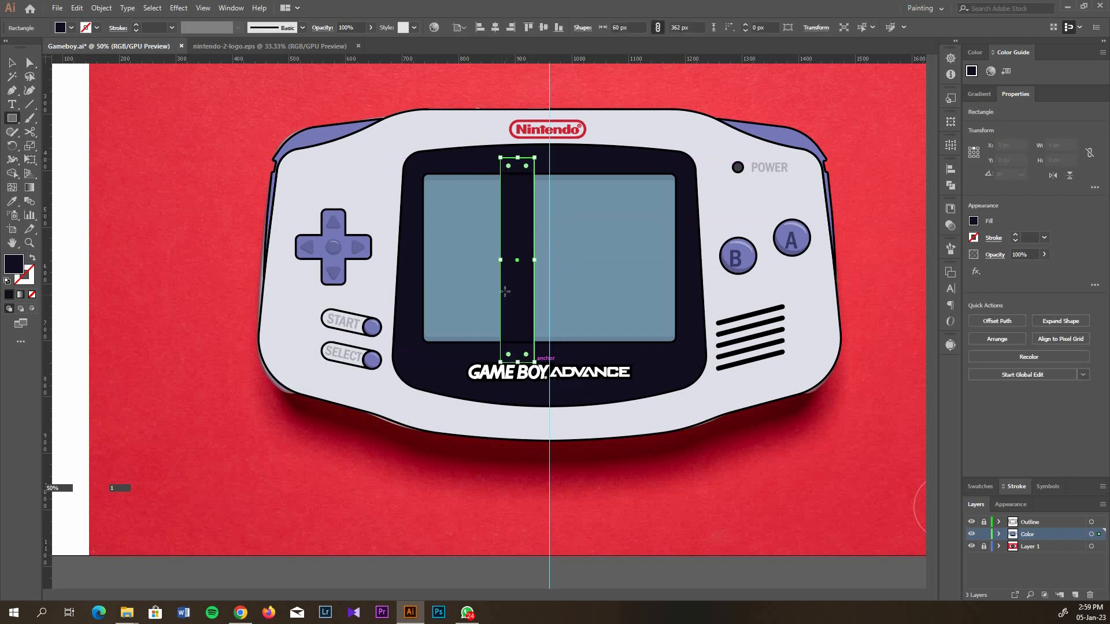
pyautogui.moveTo(517, 260); pyautogui.dragTo(481, 264)
# Select both rectangles, stretch them upward to about 433 px tall and tilt them diagonally across the screen to about 341.5°
pyautogui.press('v')
pyautogui.keyDown('shift'); pyautogui.click(528, 256); pyautogui.keyUp('shift')
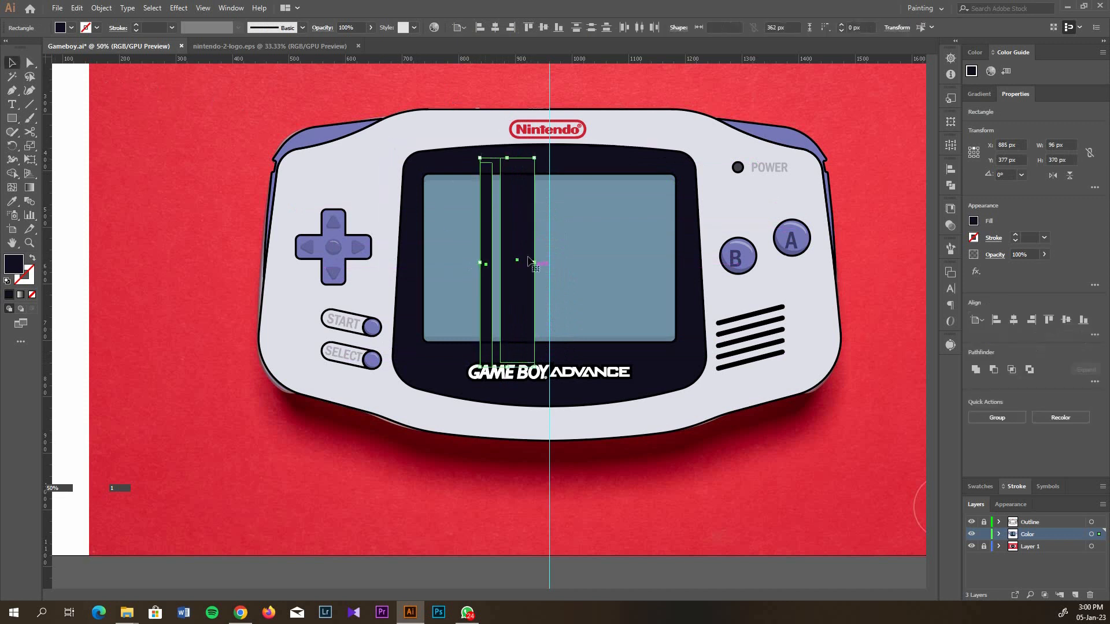
pyautogui.moveTo(507, 157); pyautogui.dragTo(507, 122)
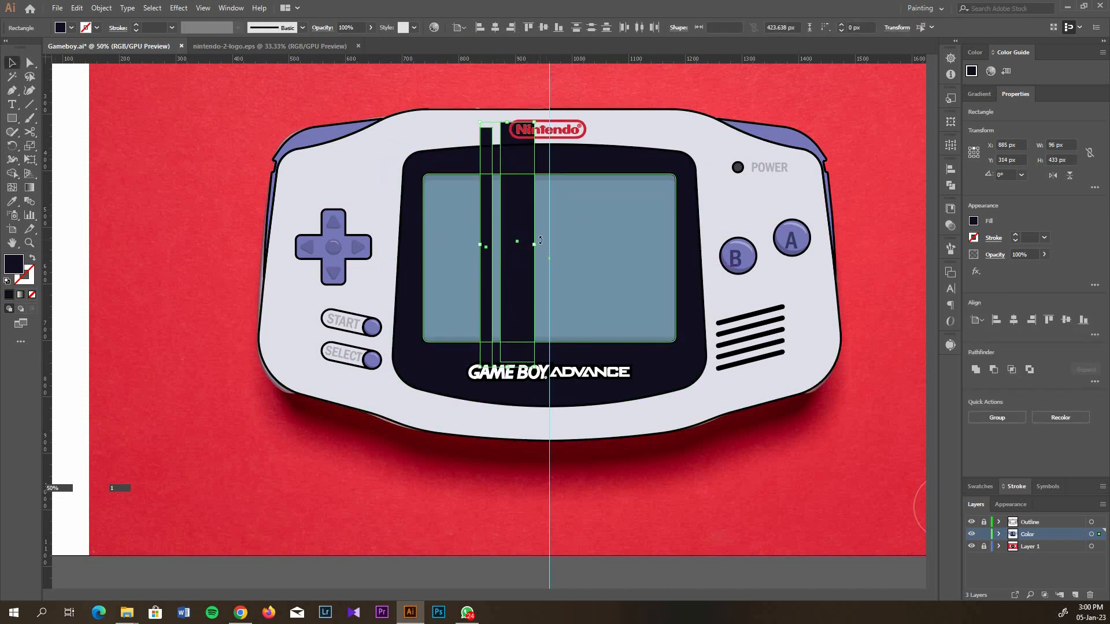
pyautogui.moveTo(540, 239); pyautogui.dragTo(567, 255)
# Fill both tilted bars with light grey and set their opacity to 54%
pyautogui.click(71, 28)
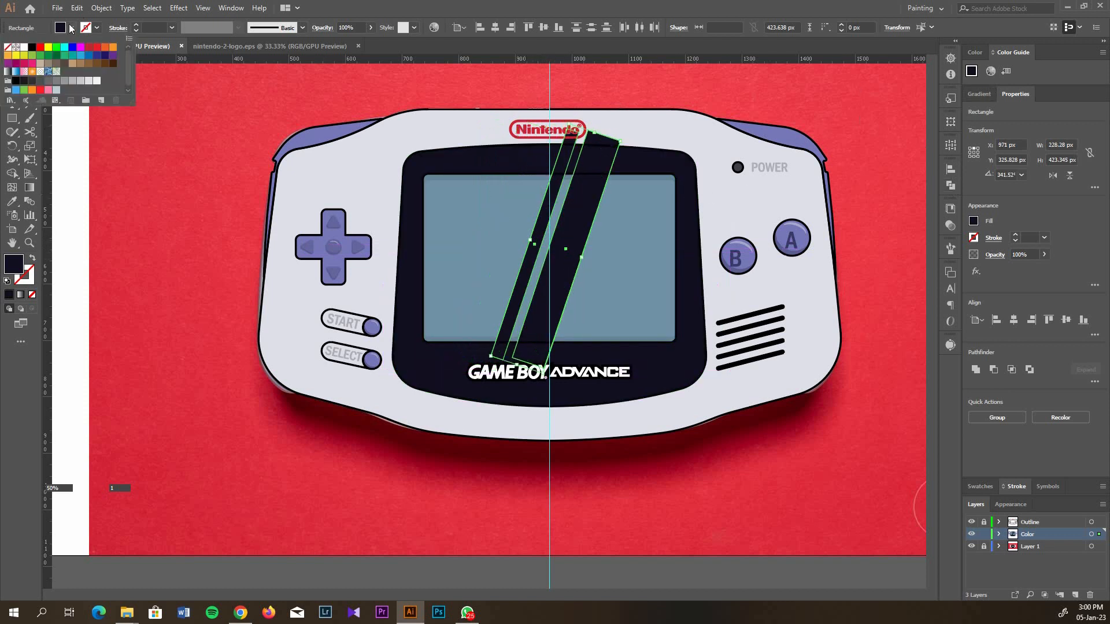
pyautogui.click(89, 82)
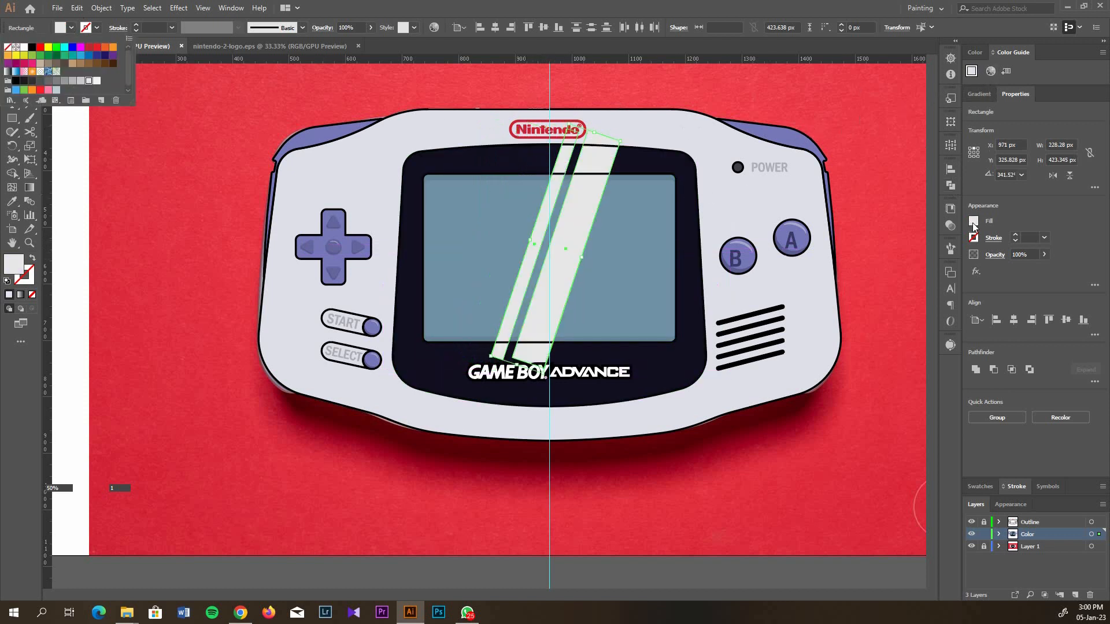
pyautogui.click(949, 230)
pyautogui.click(950, 227)
pyautogui.click(923, 221)
pyautogui.moveTo(922, 235); pyautogui.dragTo(900, 236)
# Trim the bars' ends above and below the blue screen with the Shape Builder and deselect the artwork
pyautogui.click(467, 209)
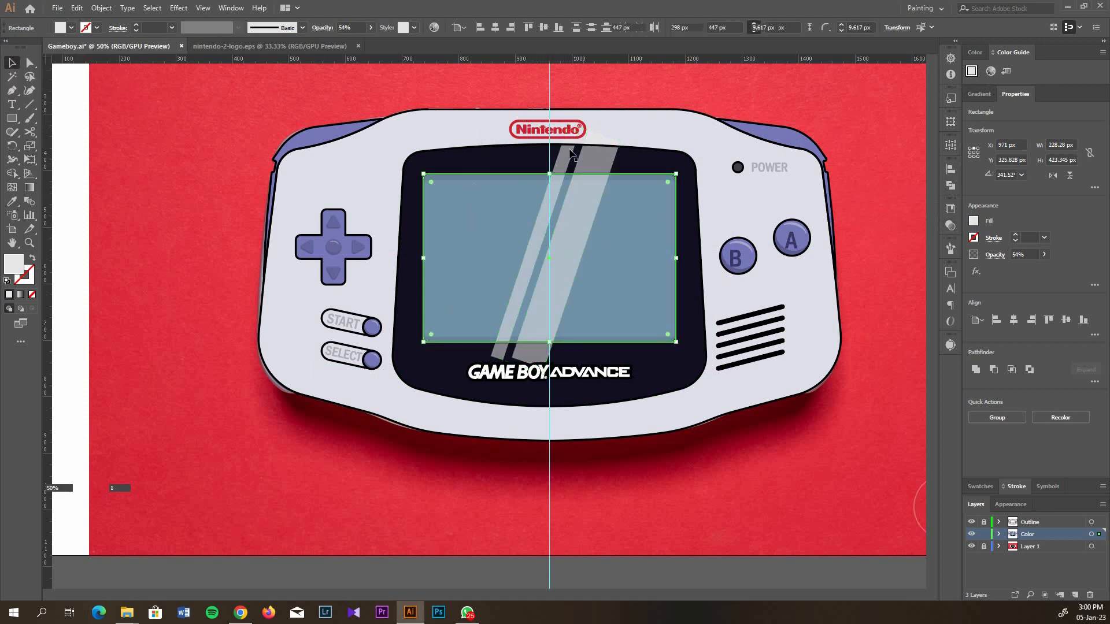
pyautogui.keyDown('shift'); pyautogui.click(559, 170); pyautogui.keyUp('shift')
pyautogui.keyDown('shift'); pyautogui.click(588, 162); pyautogui.keyUp('shift')
pyautogui.hotkey('shift', 'm')
pyautogui.keyDown('alt'); pyautogui.click(589, 162); pyautogui.keyUp('alt')
pyautogui.keyDown('alt'); pyautogui.click(565, 151); pyautogui.keyUp('alt')
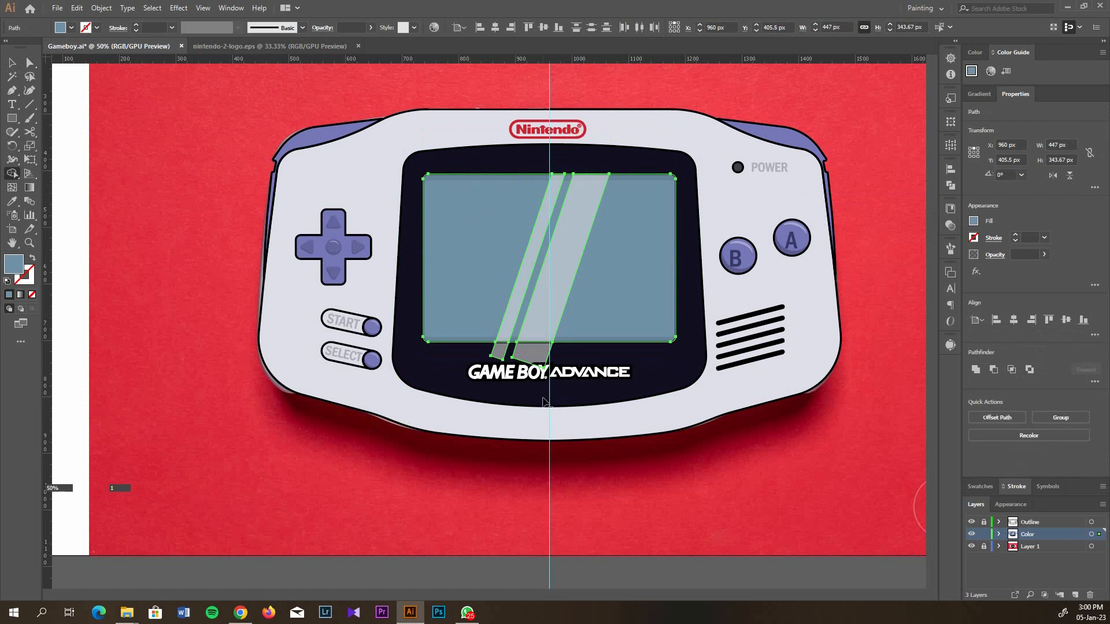
pyautogui.keyDown('alt'); pyautogui.click(531, 351); pyautogui.keyUp('alt')
pyautogui.keyDown('alt'); pyautogui.click(498, 352); pyautogui.keyUp('alt')
pyautogui.press('v')
pyautogui.click(820, 109)
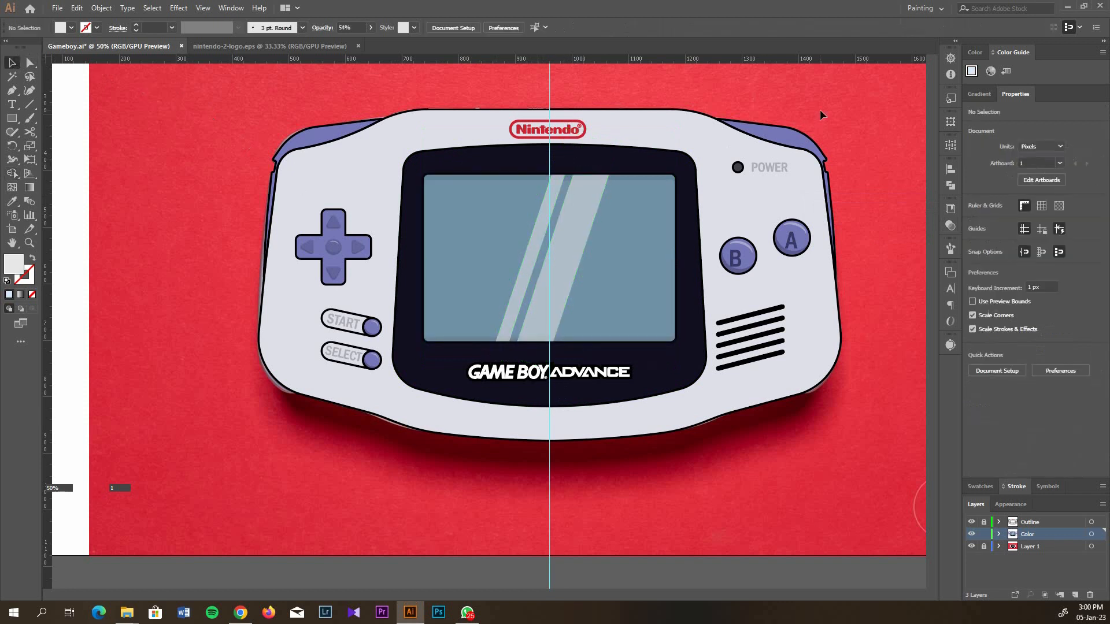
# Set the screen reflection's opacity to 30% and deselect it
pyautogui.click(528, 242)
pyautogui.click(949, 225)
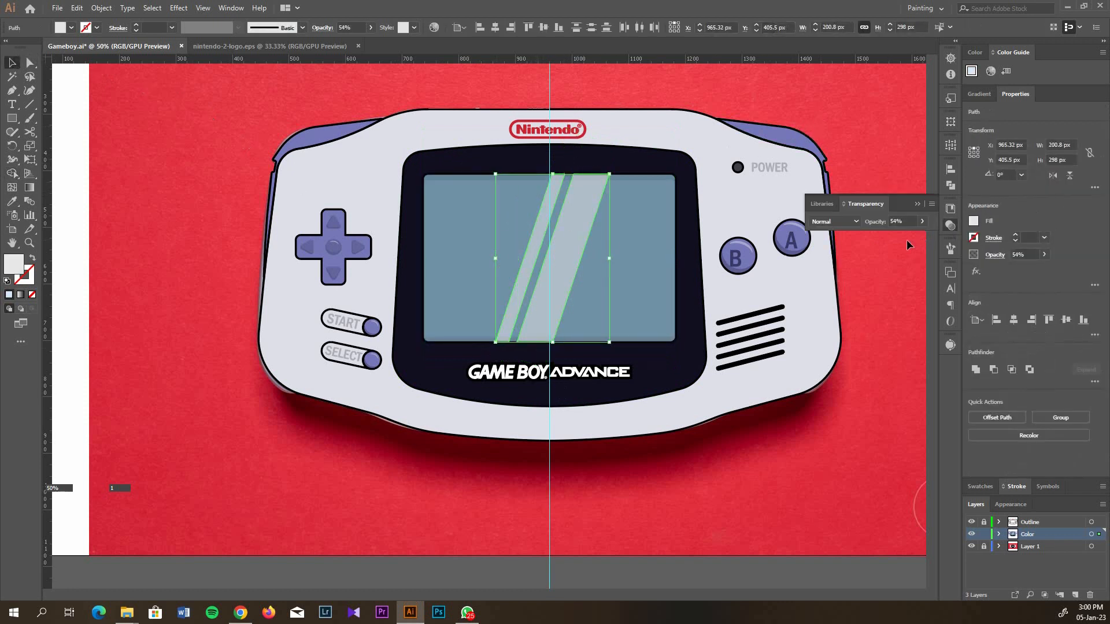
pyautogui.scroll(-14, 912, 222)
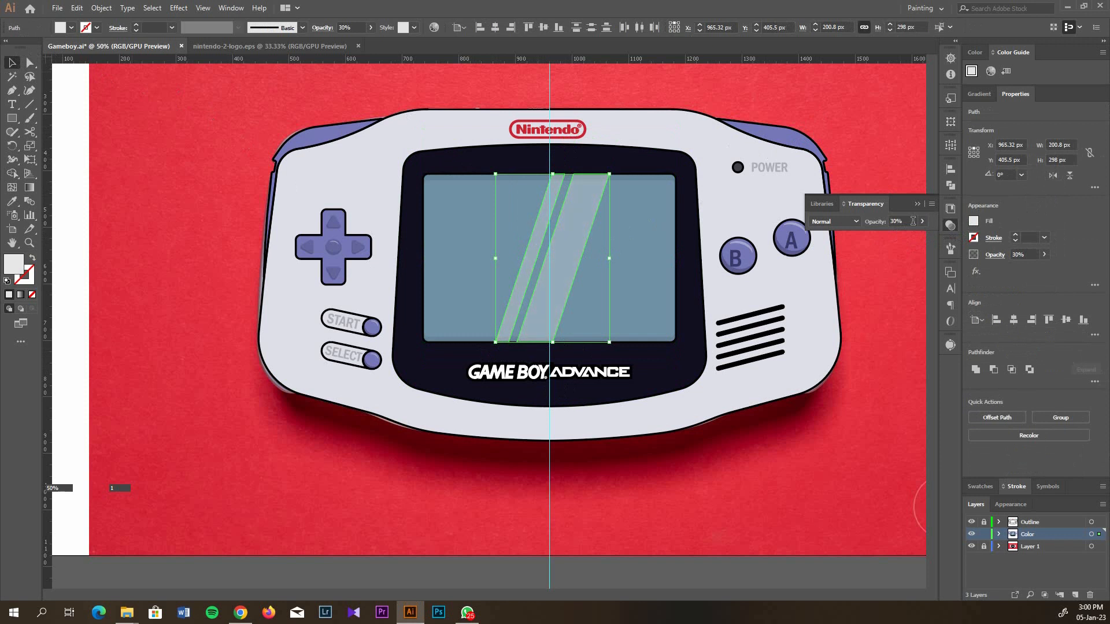
pyautogui.click(887, 265)
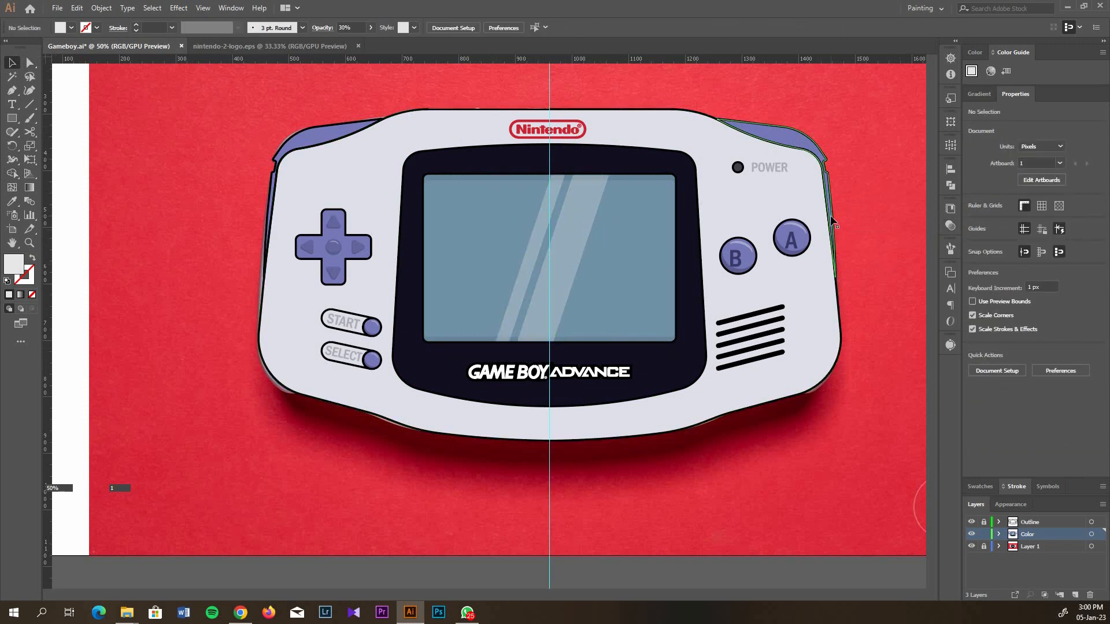
# Duplicate the D-pad's purple cross about 6 px right and up, and select both overlapping crosses
pyautogui.scroll(3, 324, 239)
pyautogui.click(344, 243)
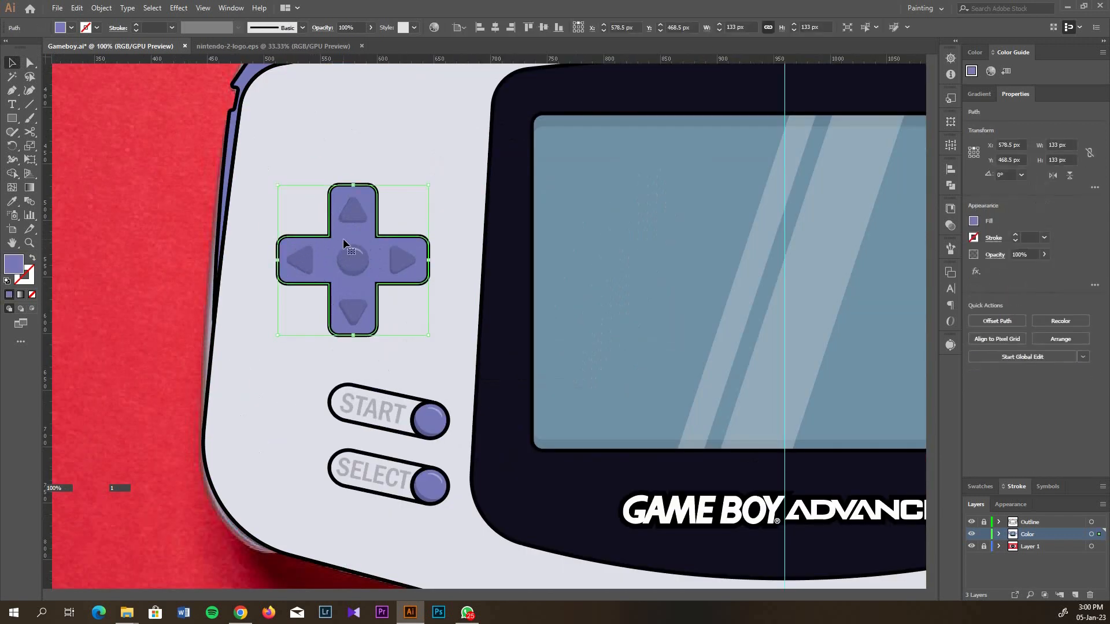
pyautogui.scroll(1, 342, 238)
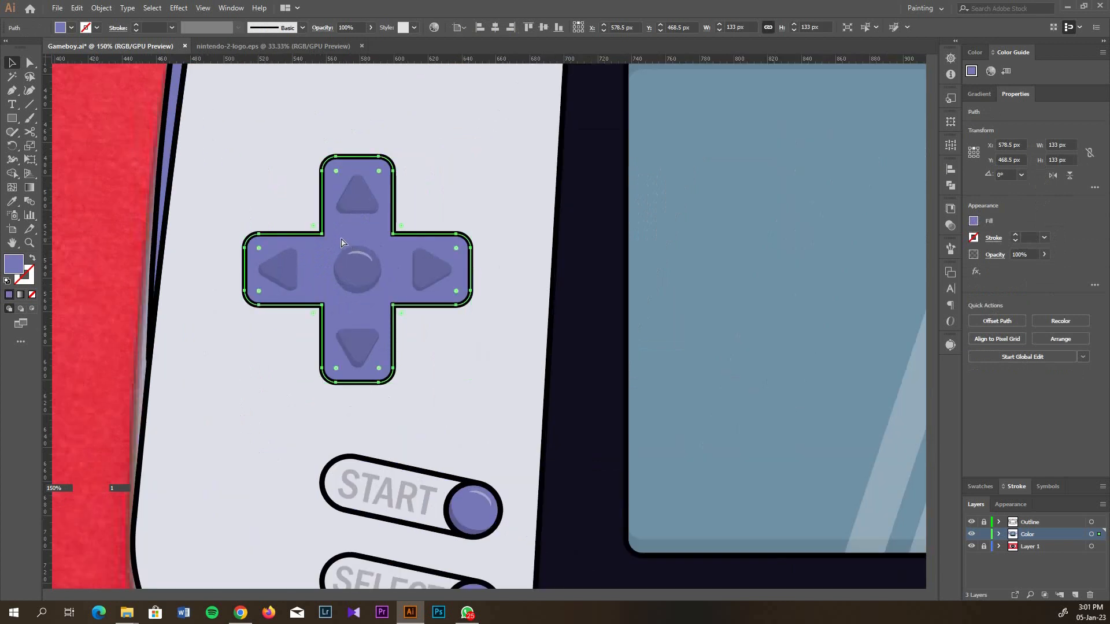
pyautogui.moveTo(333, 241); pyautogui.dragTo(342, 236)
pyautogui.moveTo(367, 155); pyautogui.dragTo(368, 147)
pyautogui.keyDown('shift'); pyautogui.click(252, 284); pyautogui.keyUp('shift')
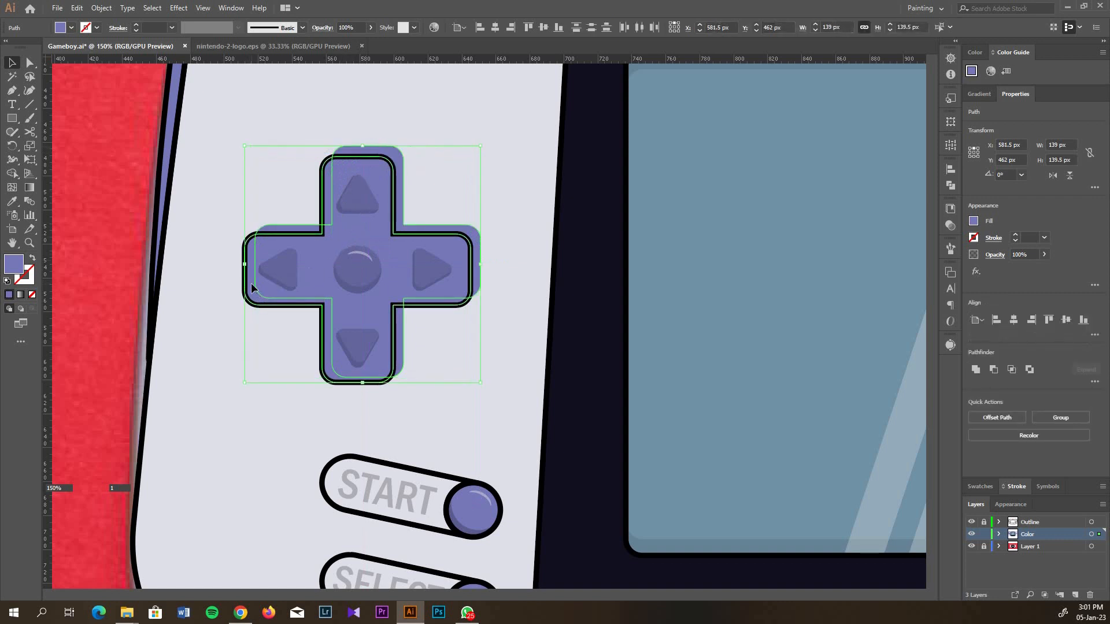
# Trim the overlapping crosses with the Shape Builder, keeping thin strips along the D-pad's left and lower edges
pyautogui.hotkey('shift', 'm')
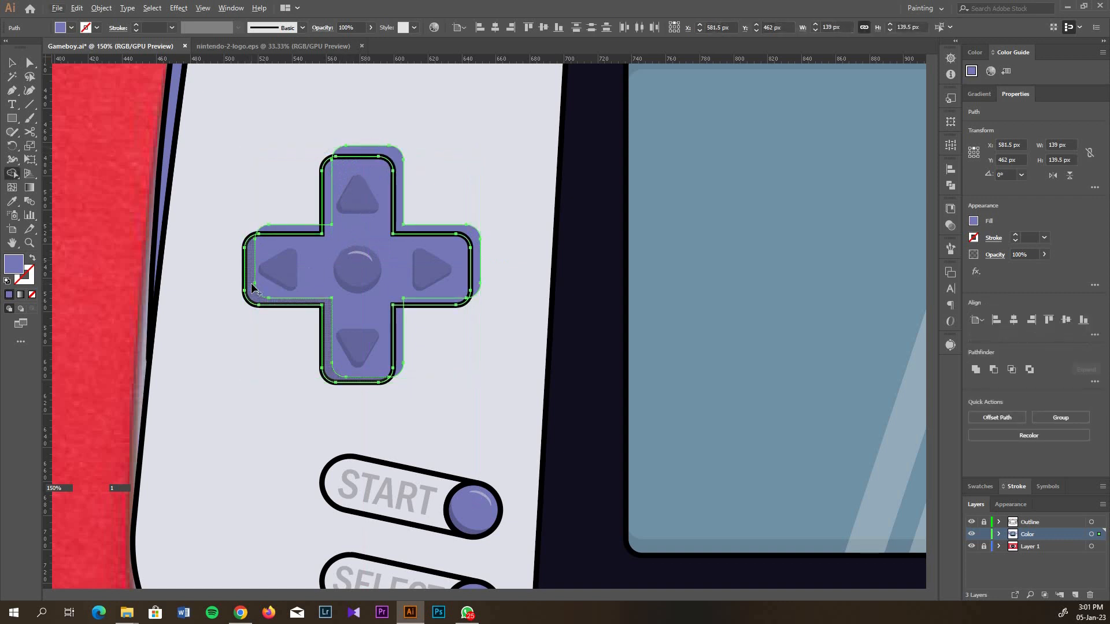
pyautogui.keyDown('alt'); pyautogui.click(376, 196); pyautogui.keyUp('alt')
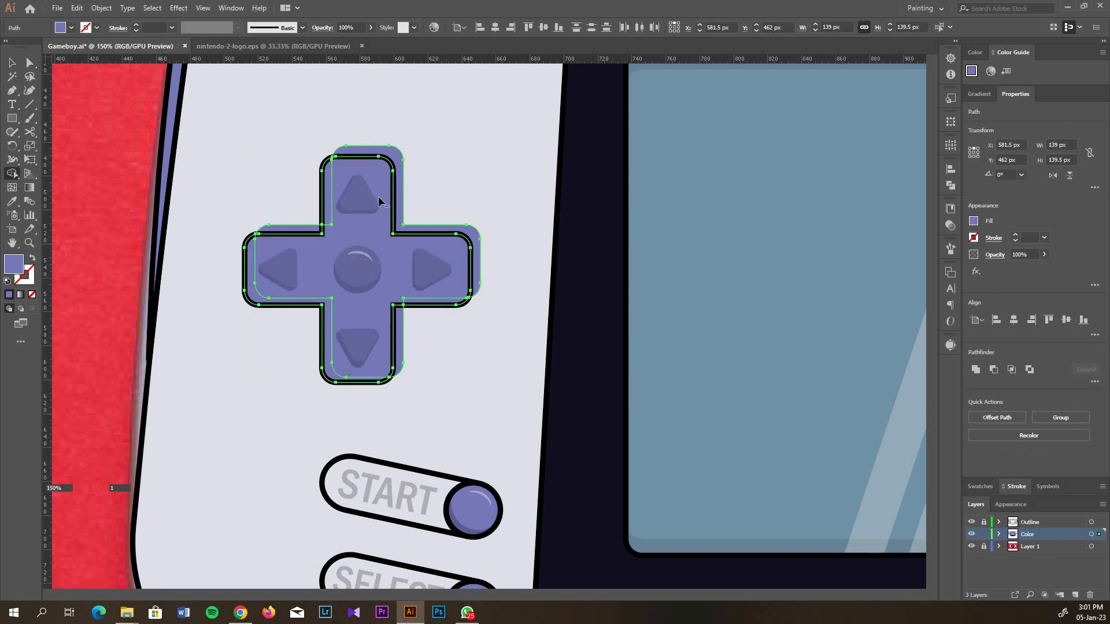
pyautogui.keyDown('alt'); pyautogui.click(398, 199); pyautogui.keyUp('alt')
pyautogui.keyDown('alt'); pyautogui.click(403, 340); pyautogui.keyUp('alt')
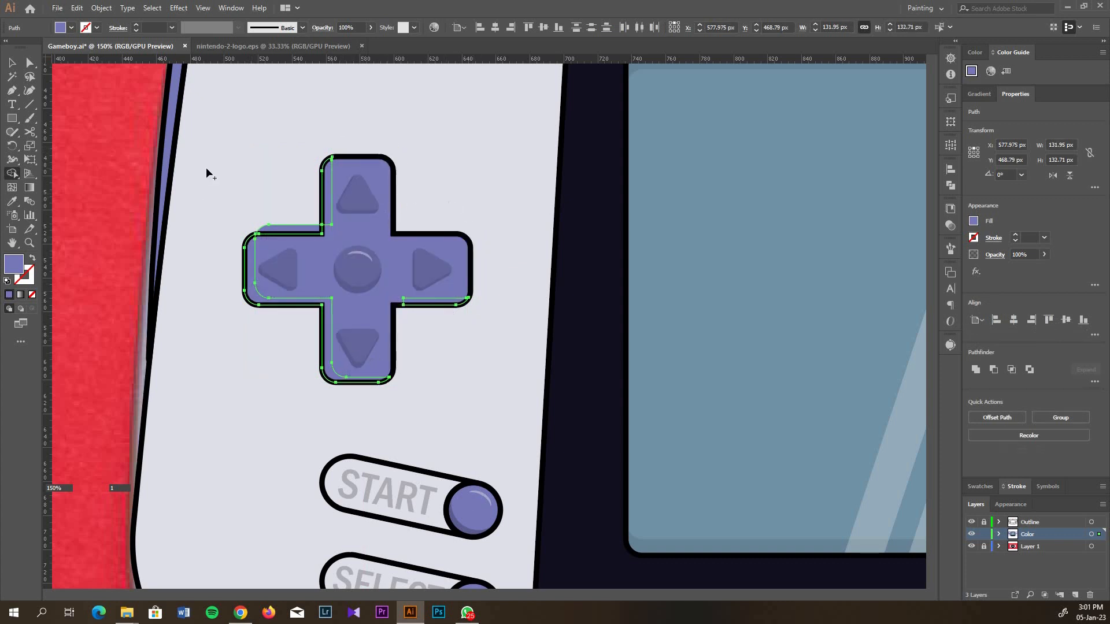
pyautogui.keyDown('alt'); pyautogui.click(307, 231); pyautogui.keyUp('alt')
pyautogui.press('v')
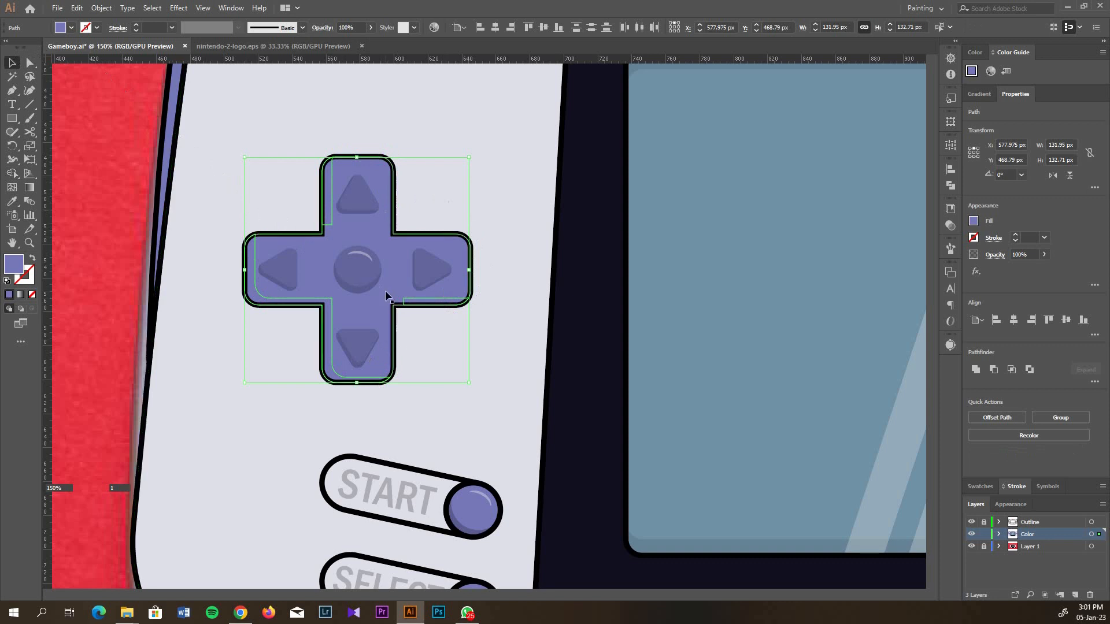
# Recolour the D-pad's edge strips with the darker purple sampled from its centre button
pyautogui.press('i')
pyautogui.click(351, 289)
pyautogui.click(12, 62)
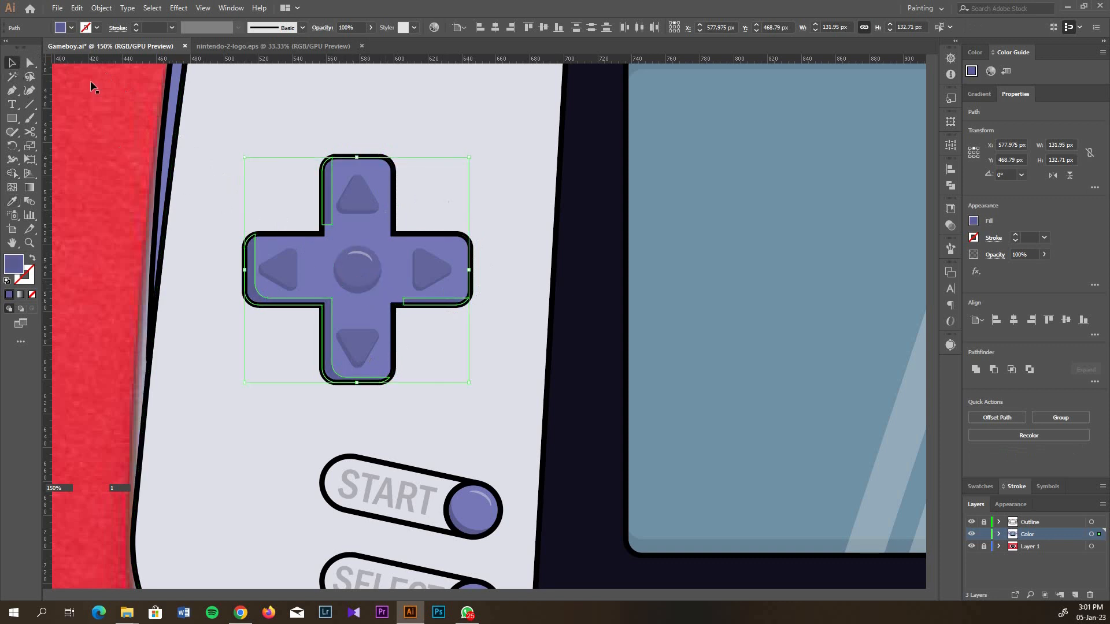
pyautogui.click(232, 164)
# Extend the shadow strip on the D-pad's upper arm down to the cross's inner corner
pyautogui.scroll(-1, 421, 268)
pyautogui.scroll(2, 367, 243)
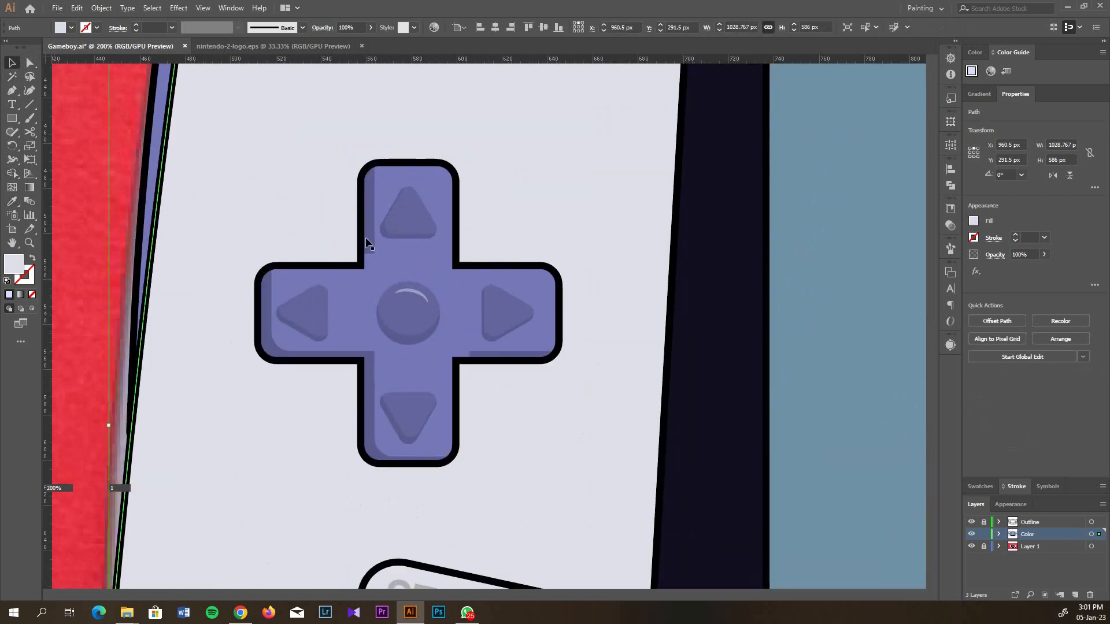
pyautogui.click(368, 253)
pyautogui.scroll(1, 368, 259)
pyautogui.moveTo(368, 250); pyautogui.dragTo(367, 272)
pyautogui.click(321, 238)
pyautogui.scroll(-3, 432, 203)
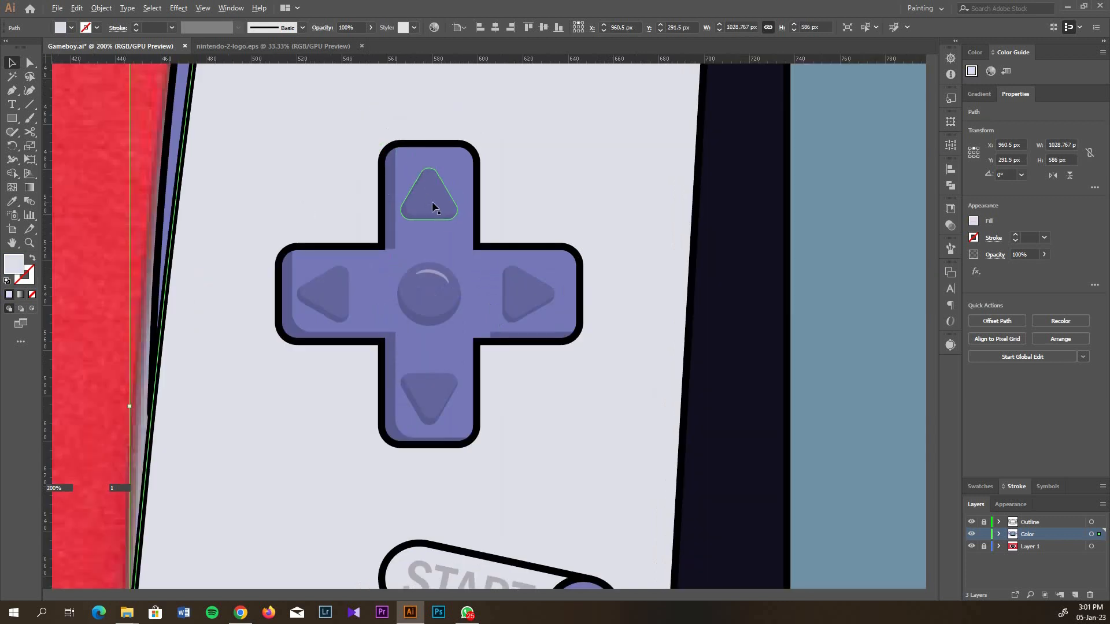
# Extend the shadow strip along the D-pad's right arm leftward to the lower inner corner
pyautogui.scroll(2, 466, 285)
pyautogui.click(462, 254)
pyautogui.scroll(3, 458, 256)
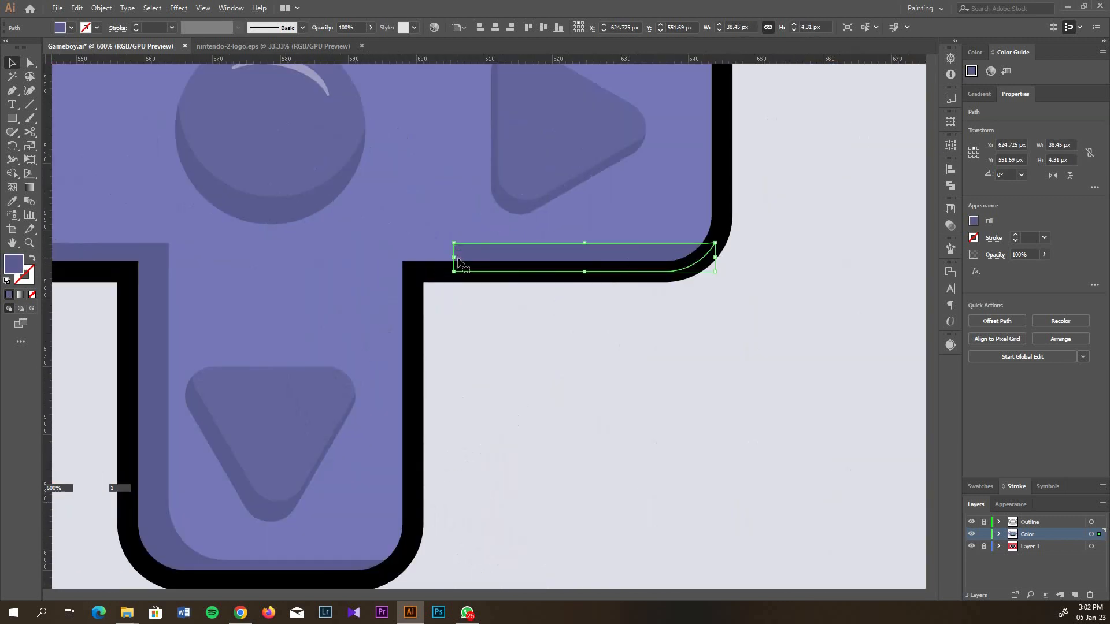
pyautogui.moveTo(454, 257); pyautogui.dragTo(407, 258)
pyautogui.scroll(-3, 509, 303)
pyautogui.click(509, 303)
pyautogui.scroll(-3, 508, 303)
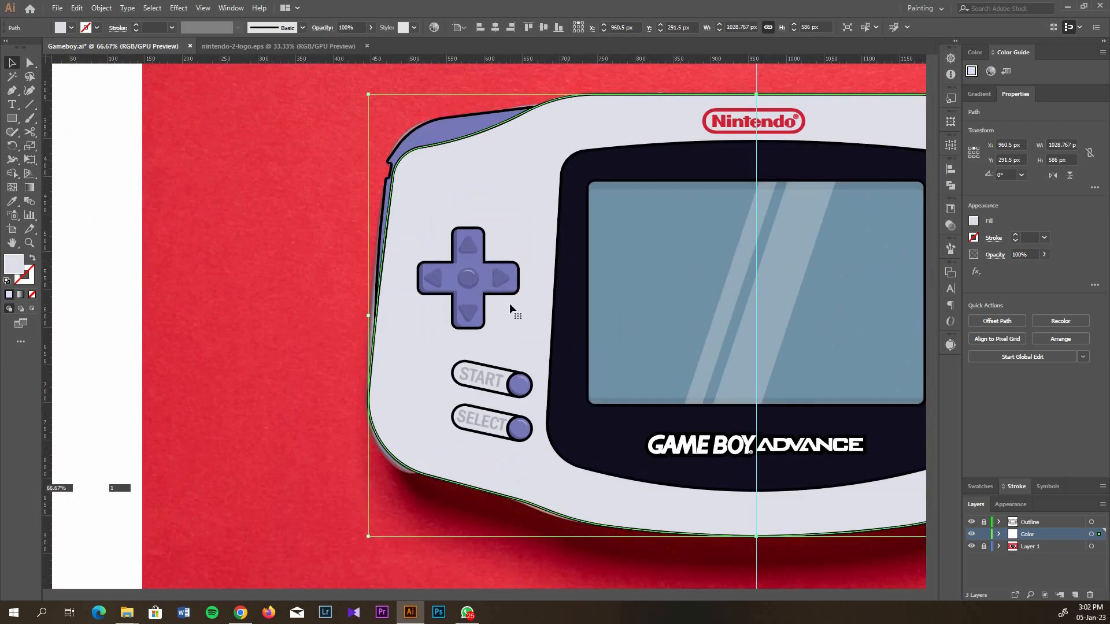
# Lower the brightness of the strip along the bezel's left and lower edges with Recolor Artwork and deselect it
pyautogui.scroll(-2, 510, 309)
pyautogui.hscroll(3, 453, 303)
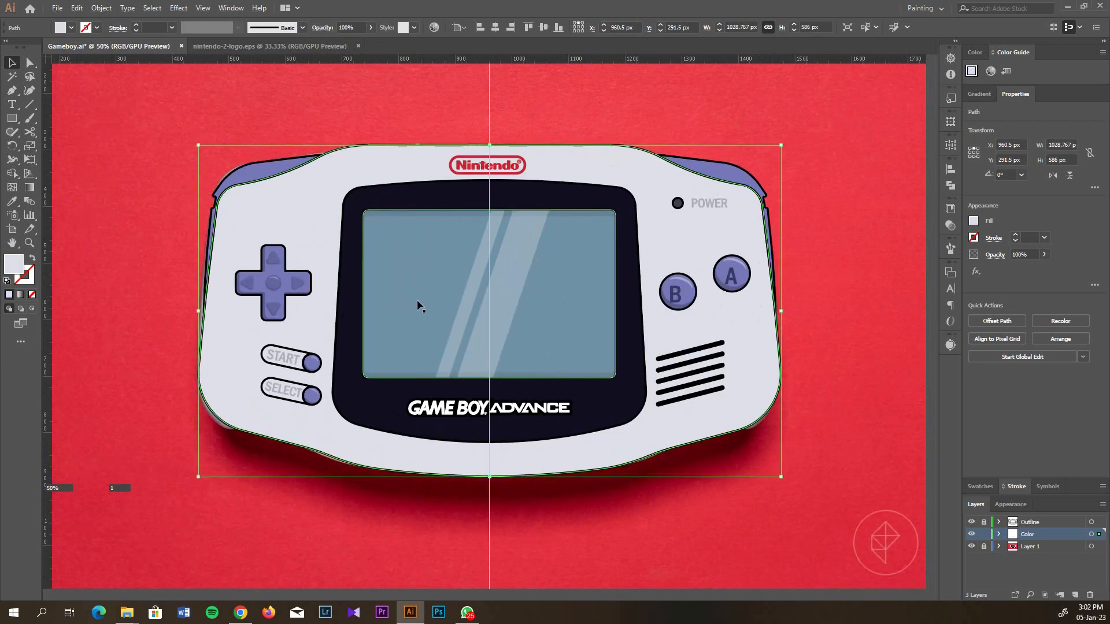
pyautogui.scroll(1, 601, 305)
pyautogui.click(783, 211)
pyautogui.scroll(2, 334, 418)
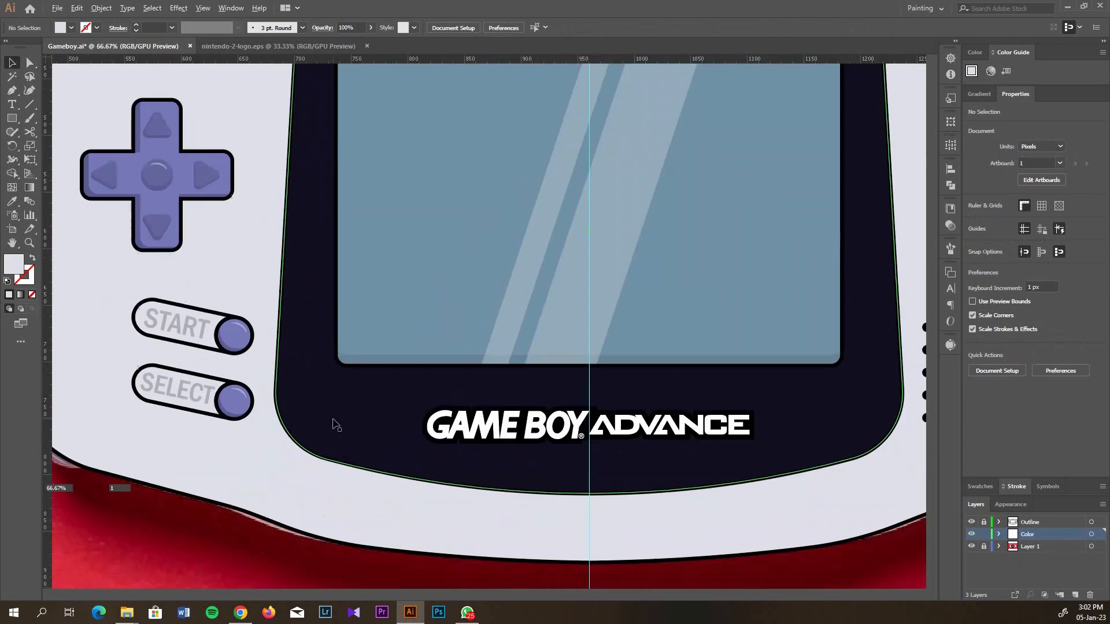
pyautogui.click(318, 444)
pyautogui.scroll(-3, 362, 412)
pyautogui.scroll(1, 512, 331)
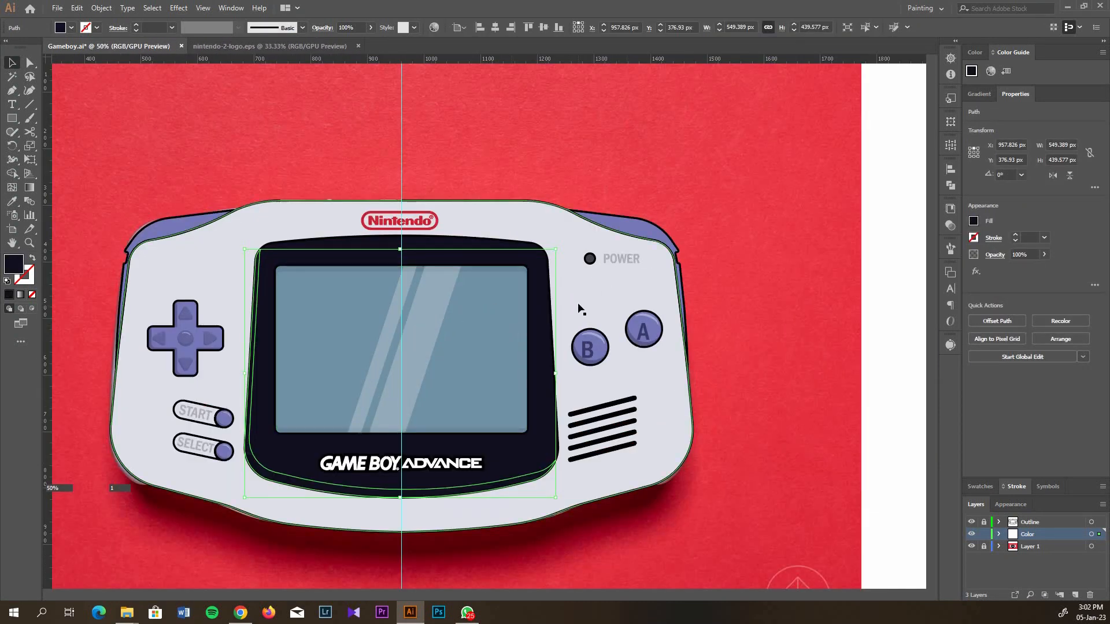
pyautogui.click(988, 75)
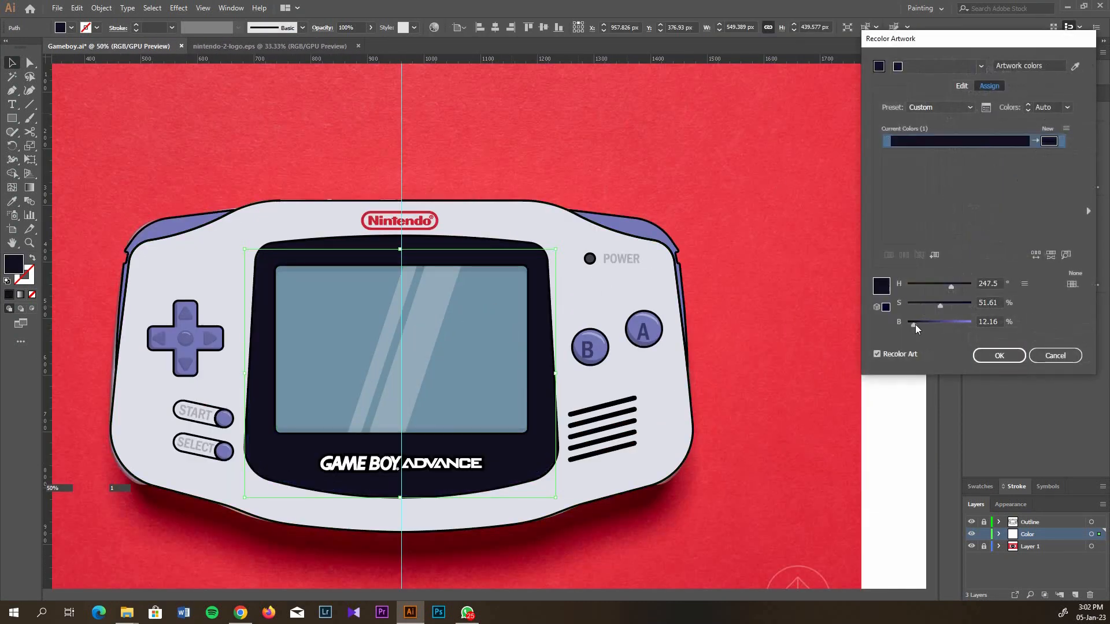
pyautogui.moveTo(914, 325); pyautogui.dragTo(911, 325)
pyautogui.click(980, 360)
pyautogui.click(785, 315)
# Hide Layer 1 with the reference photo so that only the illustration is displayed
pyautogui.scroll(-1, 462, 332)
pyautogui.scroll(-1, 467, 348)
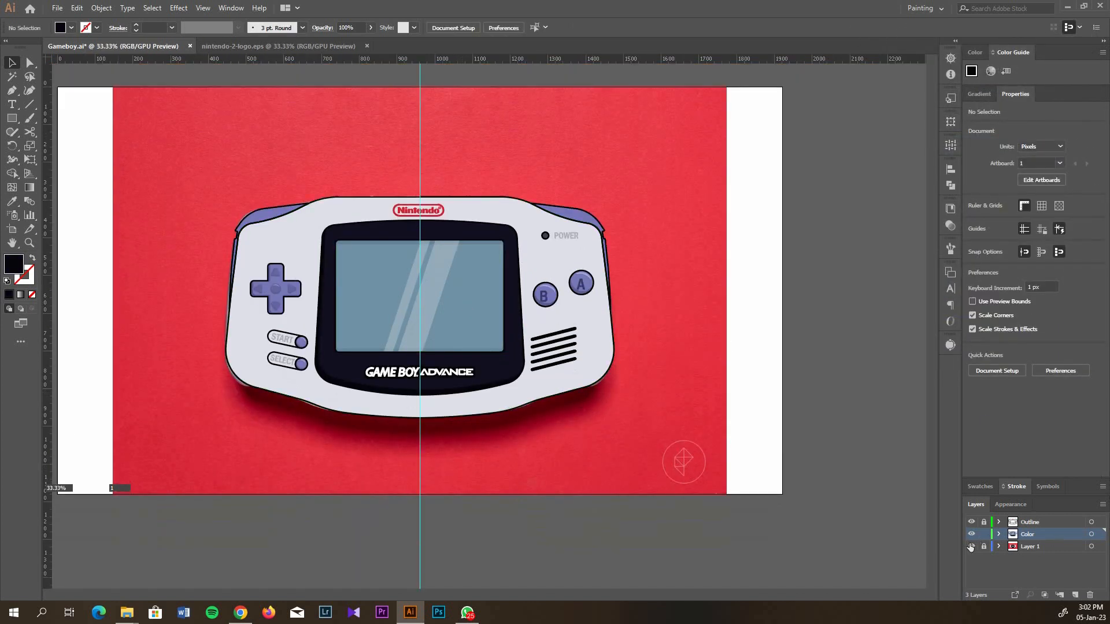
pyautogui.click(971, 547)
pyautogui.scroll(1, 612, 360)
pyautogui.scroll(2, 483, 316)
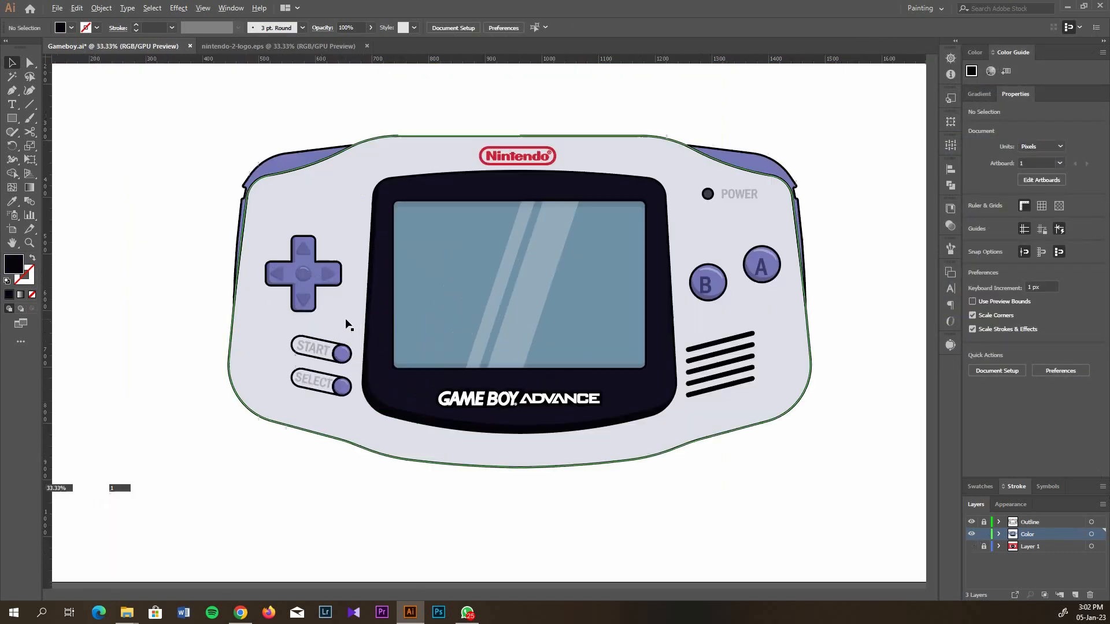
# Expand the START and SELECT capsule outlines into shapes and recolour them with the grey sampled from the lettering
pyautogui.click(315, 350)
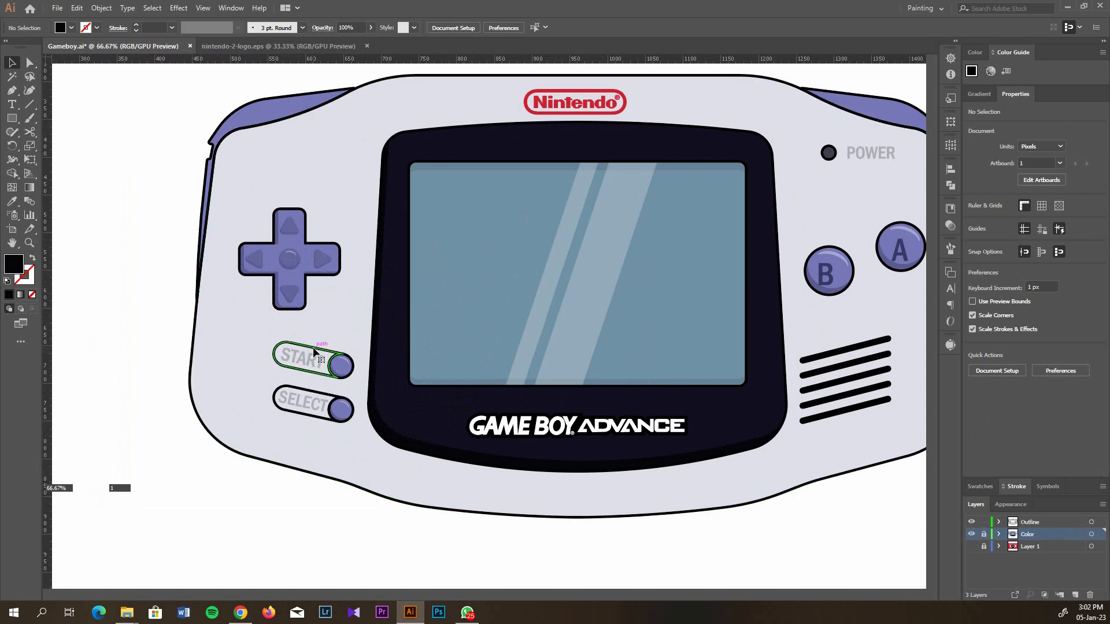
pyautogui.keyDown('shift'); pyautogui.click(306, 401); pyautogui.keyUp('shift')
pyautogui.scroll(2, 300, 404)
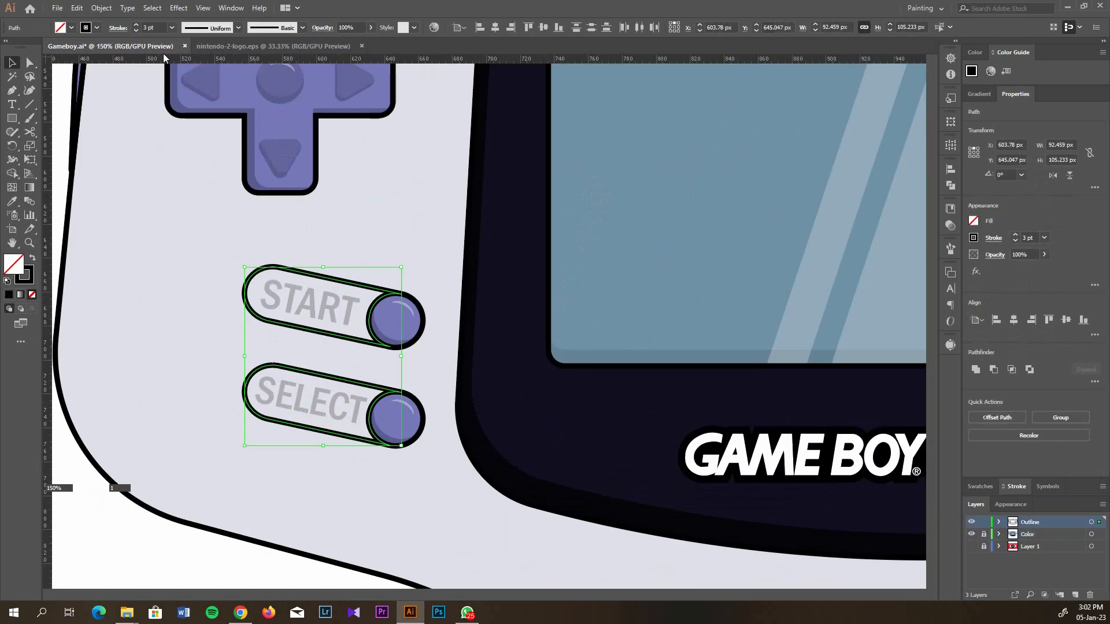
pyautogui.click(105, 12)
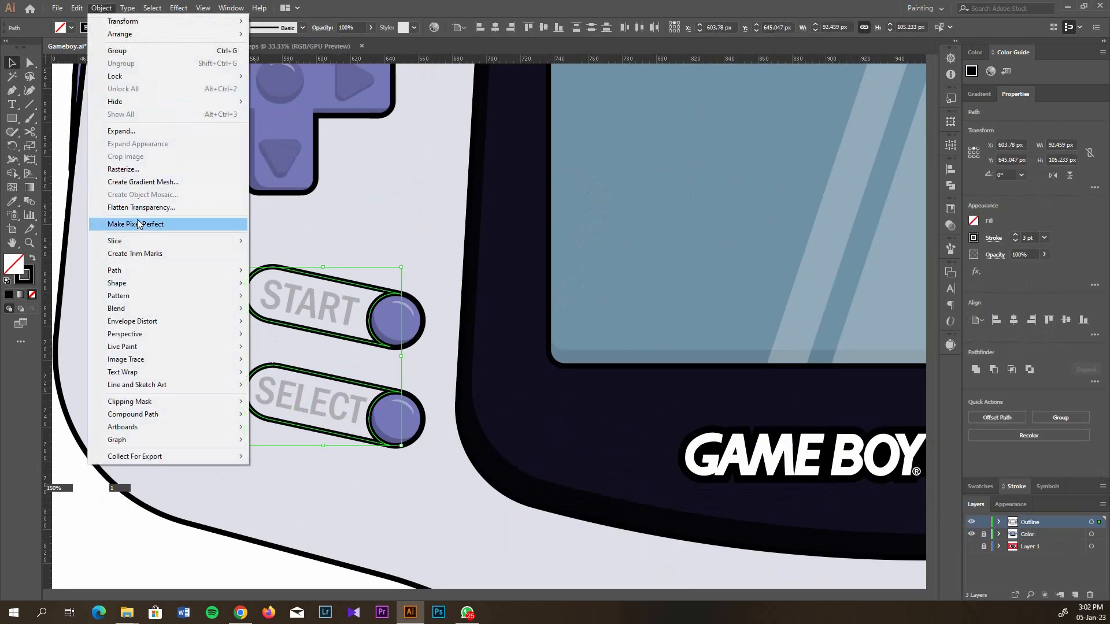
pyautogui.click(138, 134)
pyautogui.click(528, 372)
pyautogui.press('i')
pyautogui.click(352, 311)
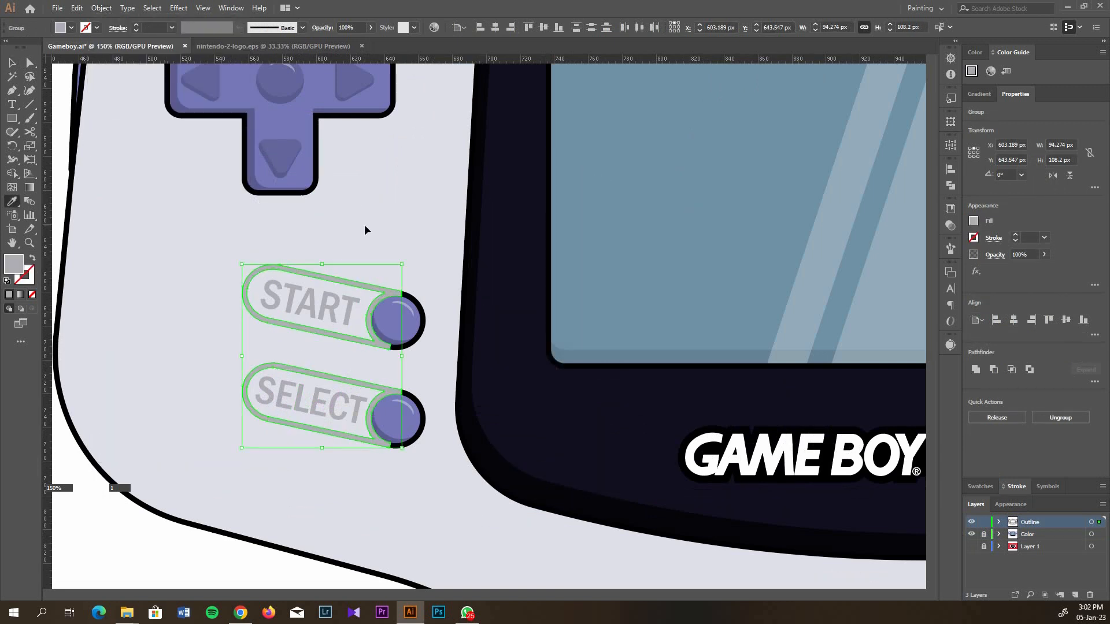
# Bring the black circular outlines of the START and SELECT buttons to the front, above the grey capsules
pyautogui.keyDown('ctrl'); pyautogui.click(364, 225); pyautogui.keyUp('ctrl')
pyautogui.press('v')
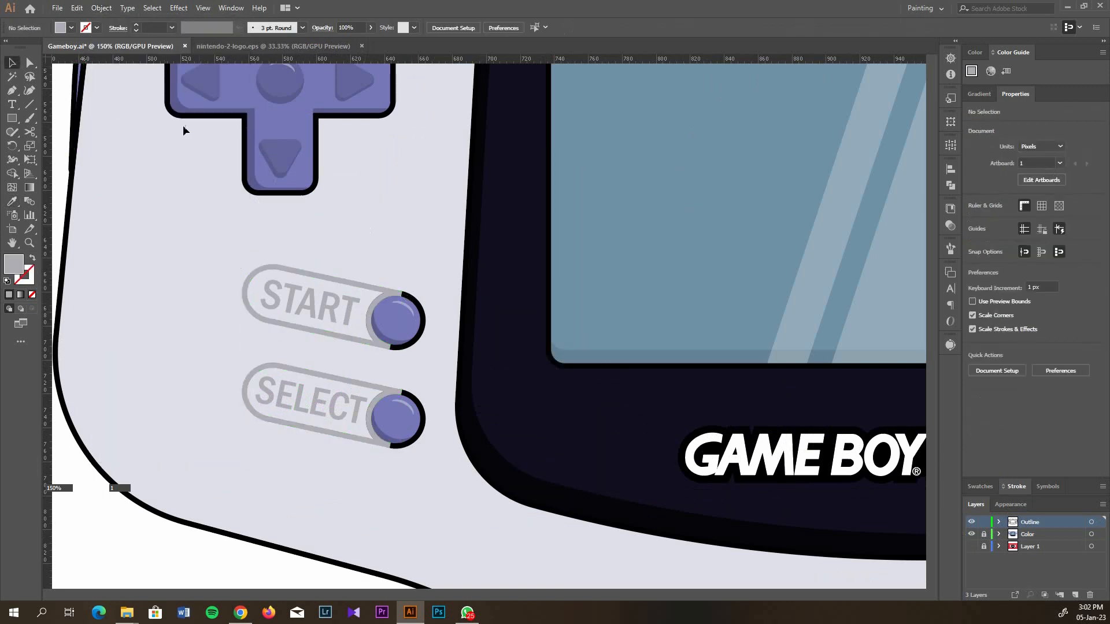
pyautogui.click(419, 317)
pyautogui.keyDown('shift'); pyautogui.click(424, 417); pyautogui.keyUp('shift')
pyautogui.rightClick(428, 431)
pyautogui.moveTo(457, 421)
pyautogui.click(594, 352)
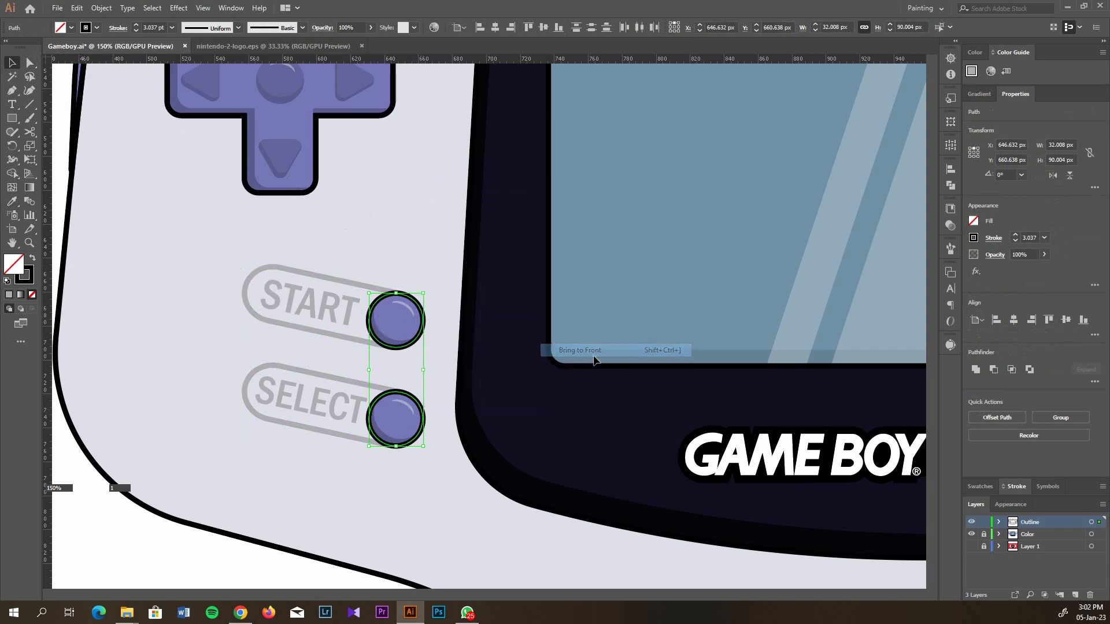
pyautogui.click(408, 317)
# Expand the fill and stroke of the five speaker lines and recolour them with the grey sampled from the POWER lettering
pyautogui.scroll(-5, 399, 318)
pyautogui.hscroll(5, 533, 315)
pyautogui.hscroll(-2, 523, 320)
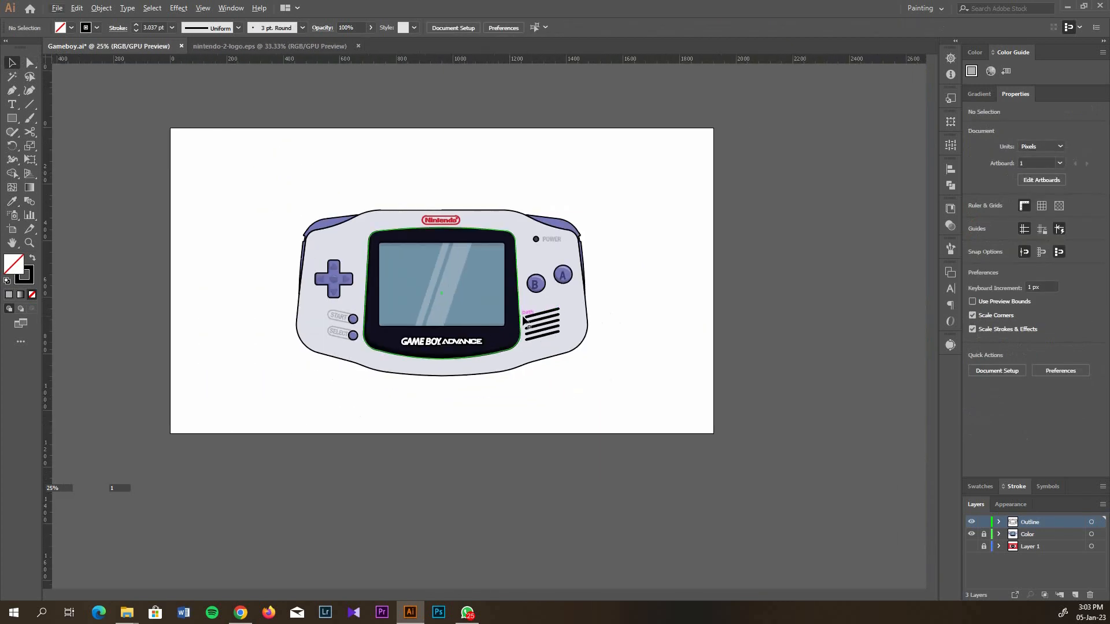
pyautogui.scroll(2, 558, 320)
pyautogui.click(530, 303)
pyautogui.scroll(1, 566, 310)
pyautogui.moveTo(585, 273); pyautogui.dragTo(527, 383)
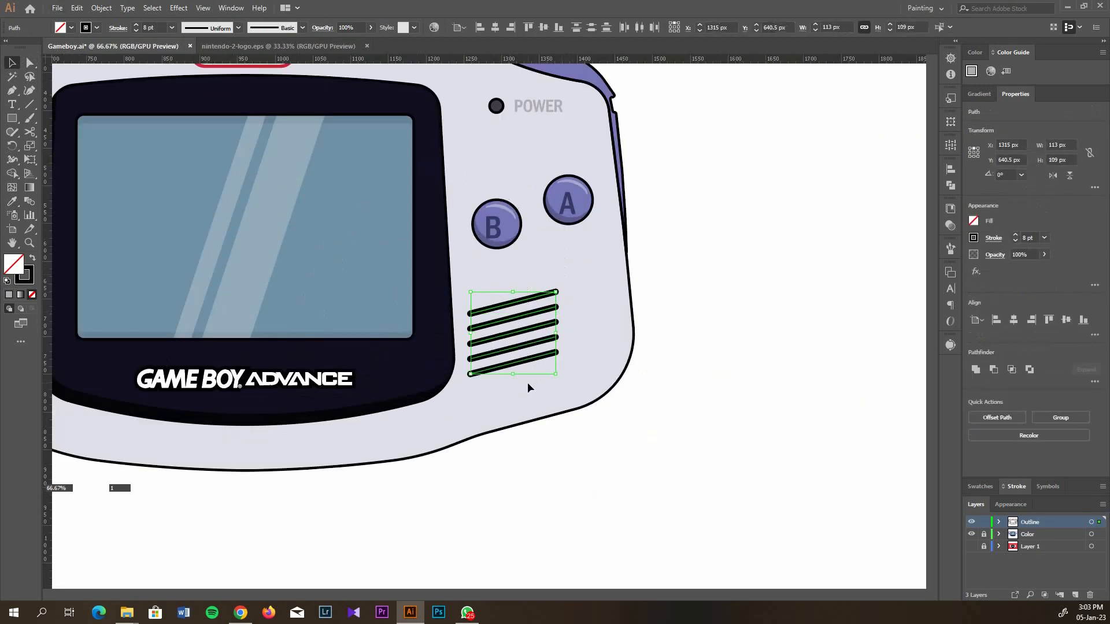
pyautogui.click(101, 8)
pyautogui.click(115, 129)
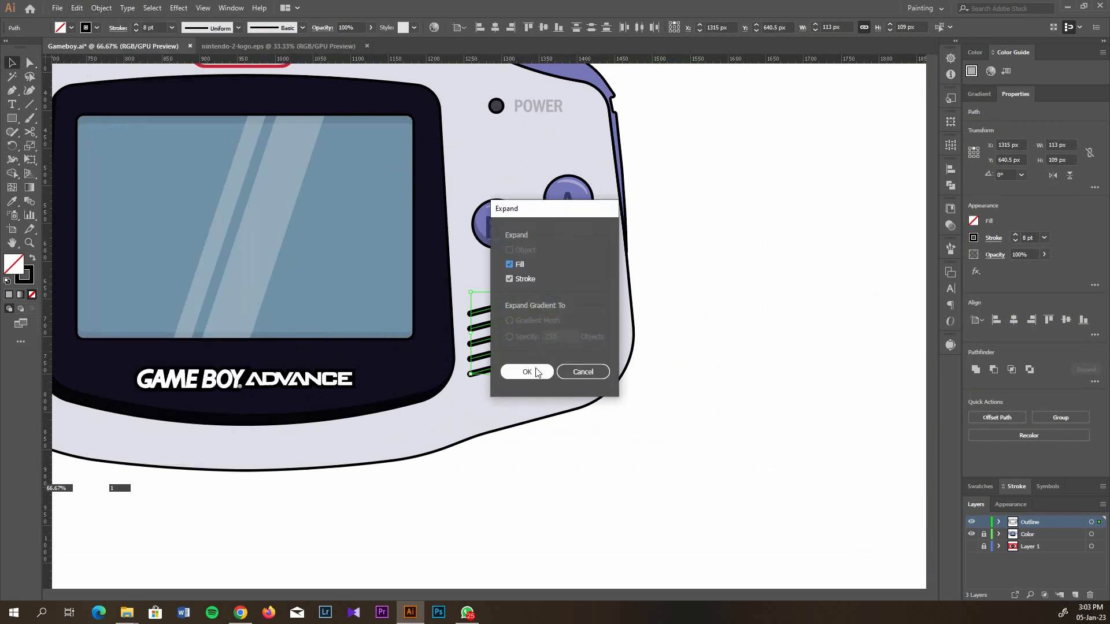
pyautogui.click(522, 370)
pyautogui.press('i')
pyautogui.click(561, 104)
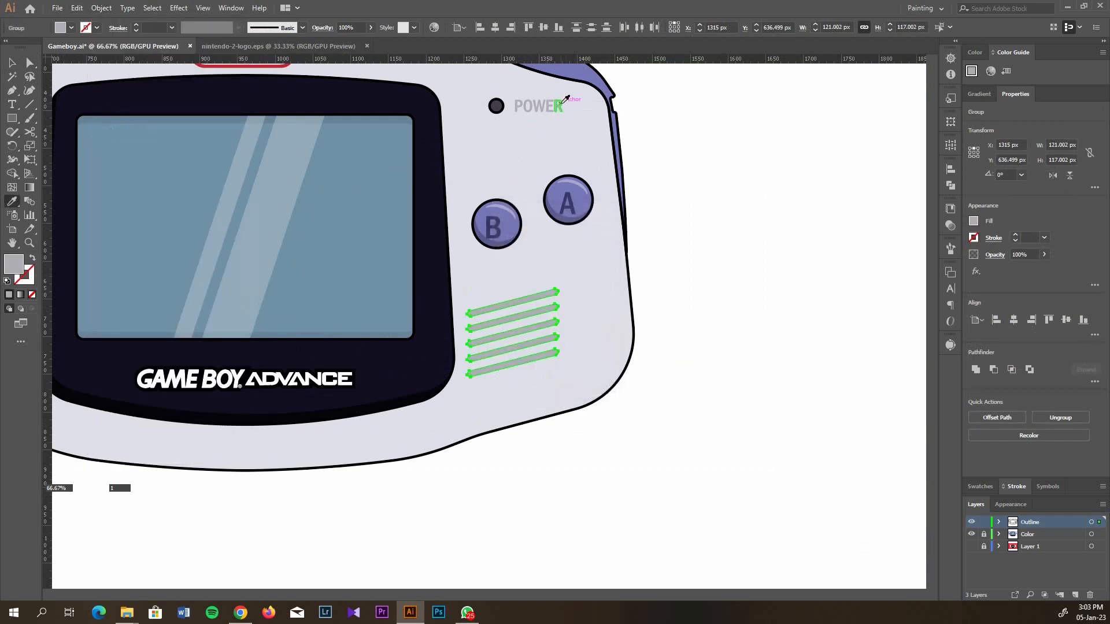
# Lower the speaker lines' brightness to 57% with Recolor Artwork and deselect them
pyautogui.click(990, 71)
pyautogui.click(1075, 67)
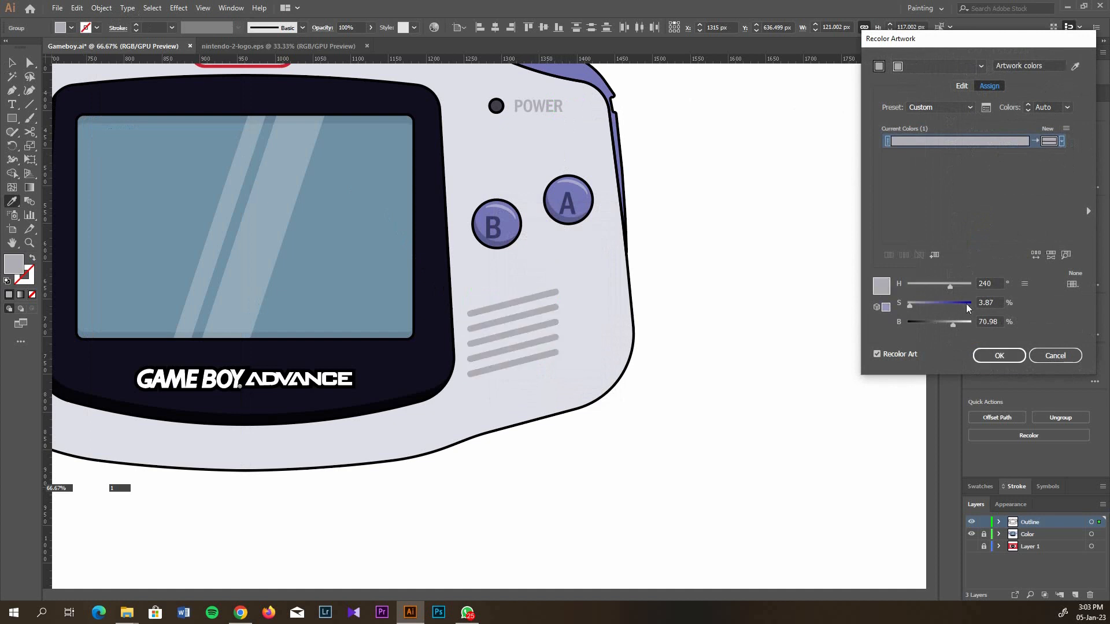
pyautogui.moveTo(955, 325); pyautogui.dragTo(949, 325)
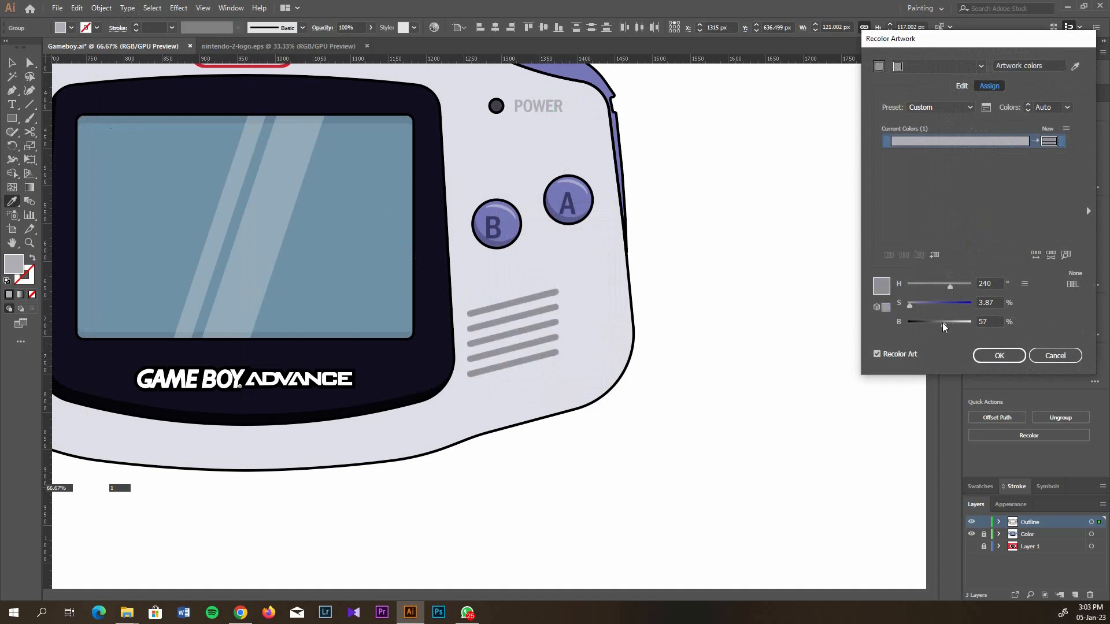
pyautogui.click(998, 354)
pyautogui.scroll(-1, 820, 266)
pyautogui.hscroll(-1, 683, 280)
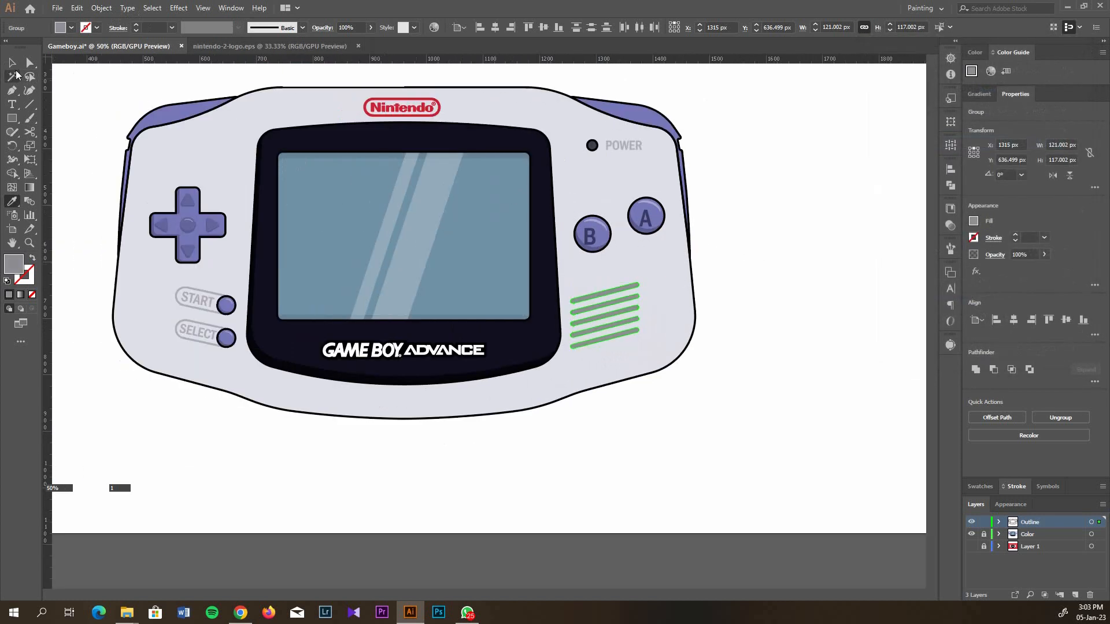
pyautogui.click(12, 63)
pyautogui.click(754, 272)
# Recolour the Nintendo logo with the darker grey sampled from the speaker lines and save the file
pyautogui.scroll(-1, 630, 276)
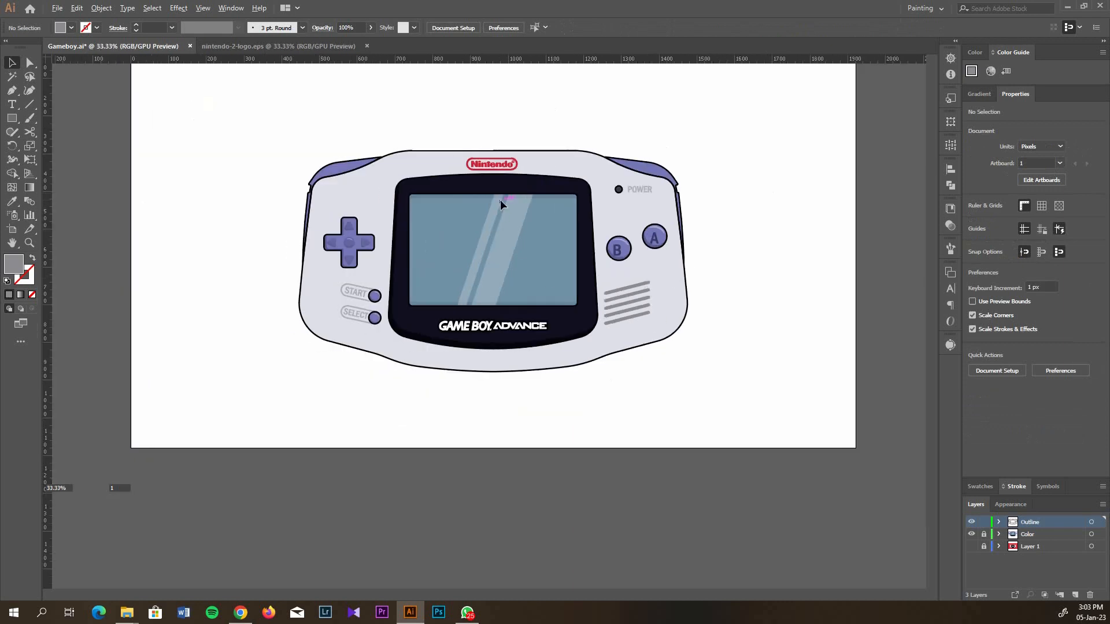
pyautogui.scroll(1, 501, 200)
pyautogui.click(482, 142)
pyautogui.scroll(1, 527, 143)
pyautogui.press('i')
pyautogui.click(752, 394)
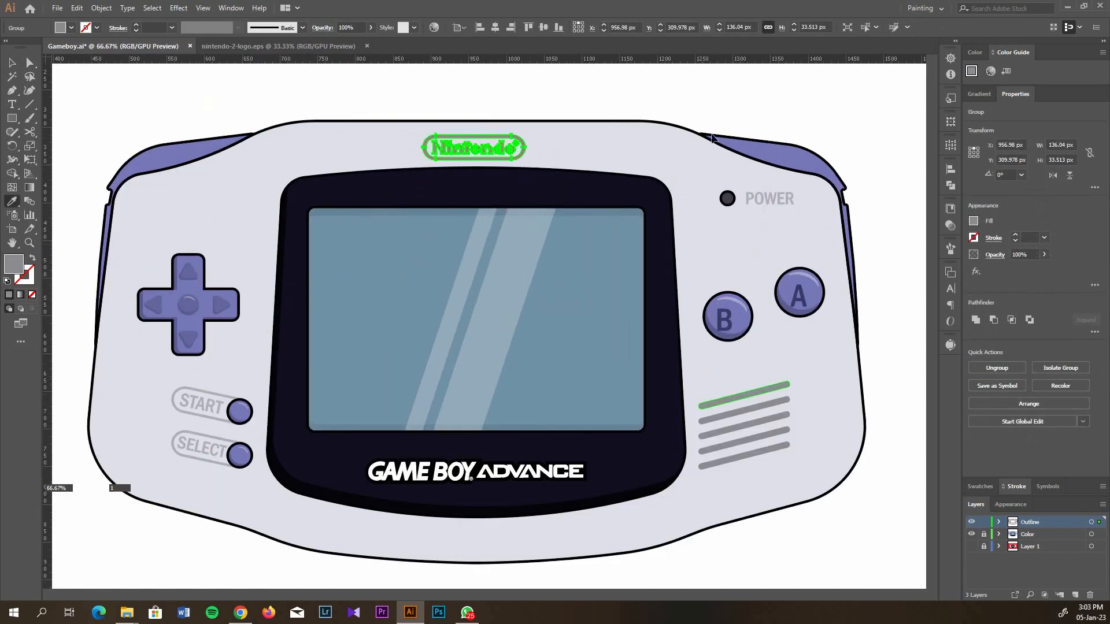
pyautogui.keyDown('ctrl'); pyautogui.click(711, 136); pyautogui.keyUp('ctrl')
pyautogui.scroll(3, 521, 132)
pyautogui.scroll(-4, 520, 134)
pyautogui.hscroll(1, 509, 130)
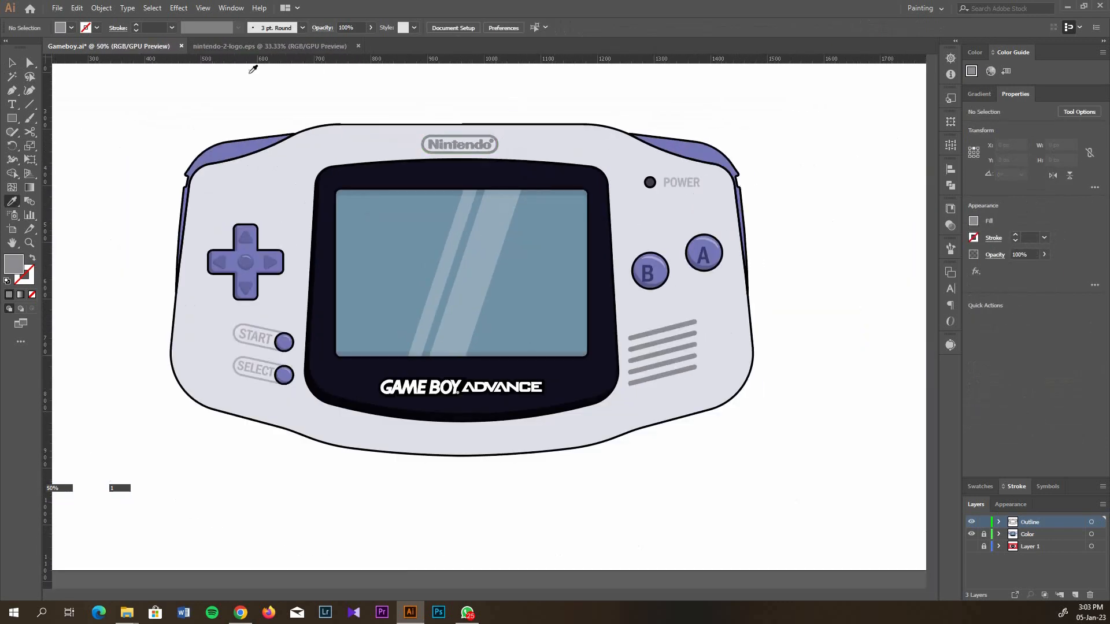
pyautogui.scroll(-2, 540, 300)
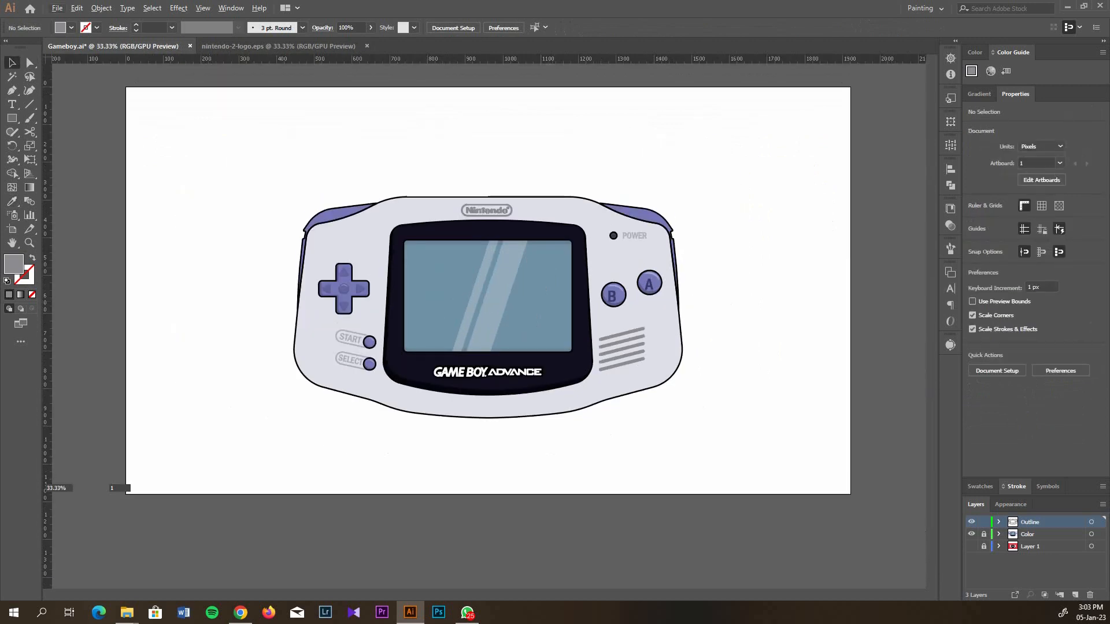
pyautogui.hotkey('ctrl', 's')
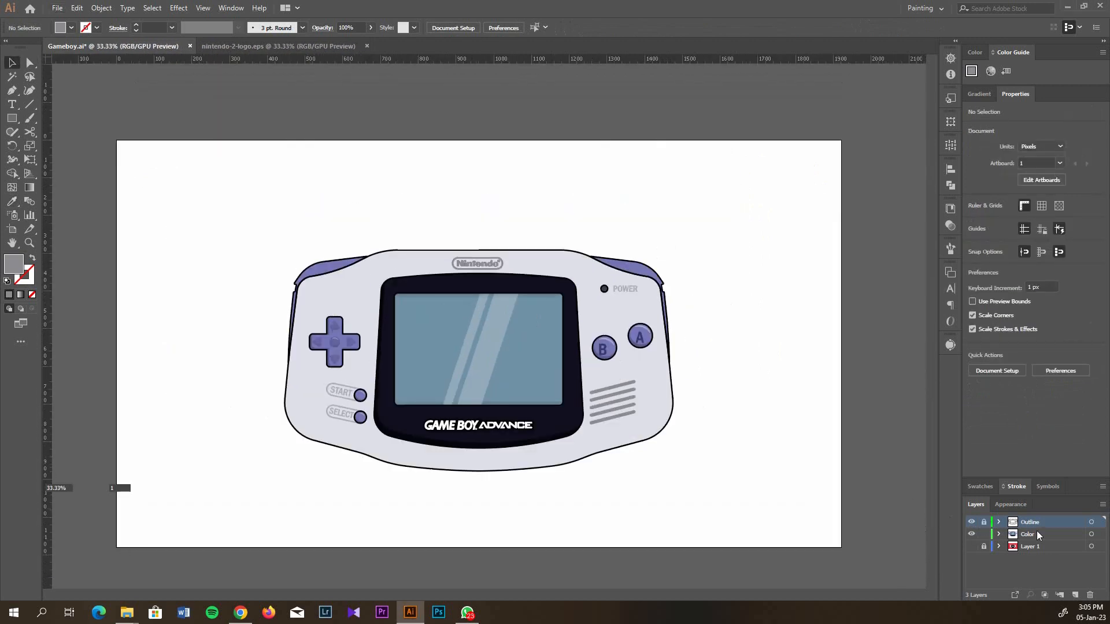
# Cut a shadow strip along the console body's lower edge using an upward-offset copy of the body and the Shape Builder
pyautogui.scroll(1, 535, 339)
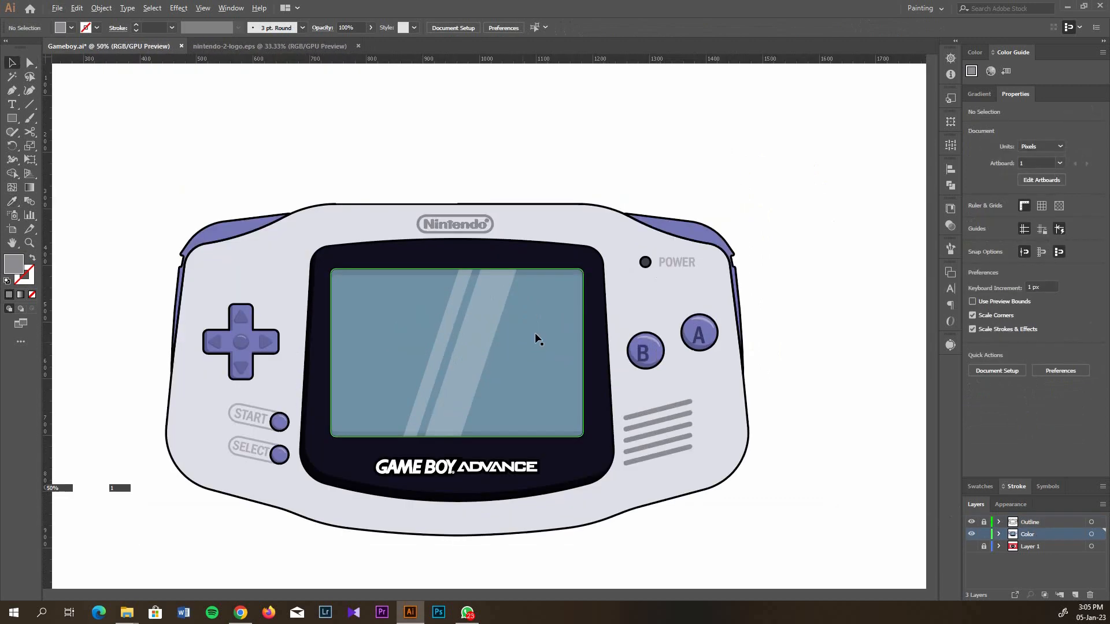
pyautogui.click(626, 282)
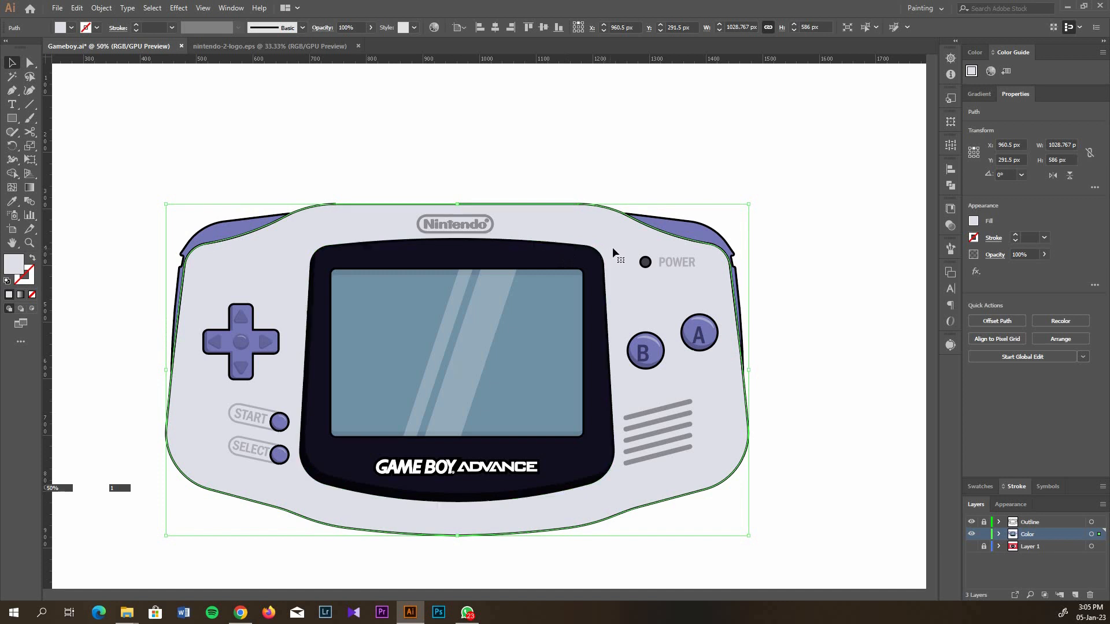
pyautogui.moveTo(612, 247); pyautogui.dragTo(618, 237)
pyautogui.keyDown('shift'); pyautogui.click(200, 479); pyautogui.keyUp('shift')
pyautogui.hotkey('shift', 'm')
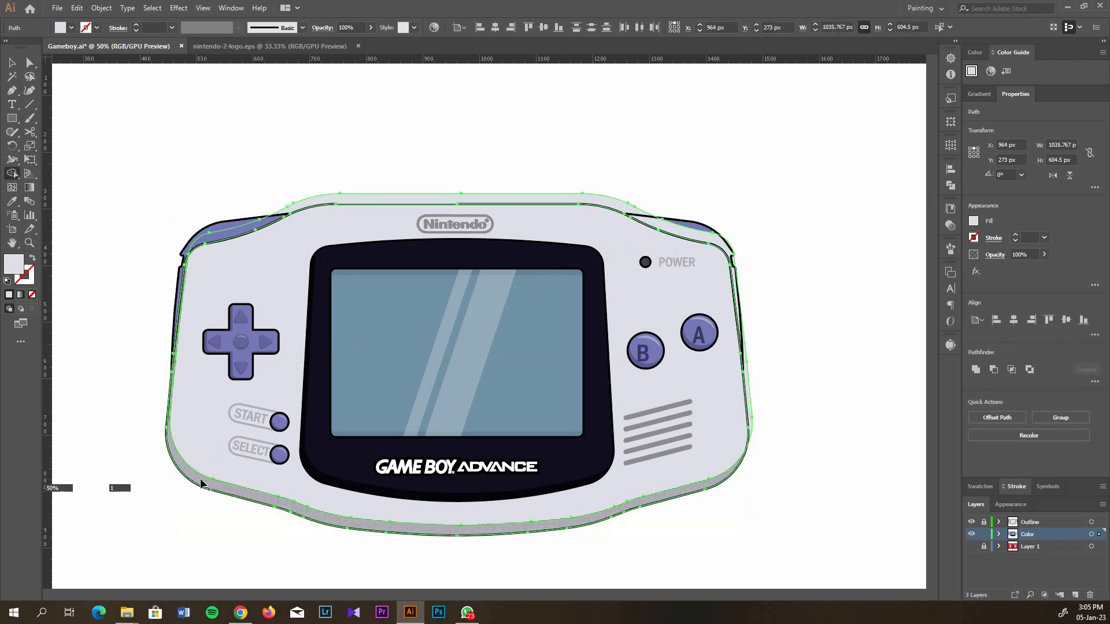
pyautogui.click(206, 414)
pyautogui.press('v')
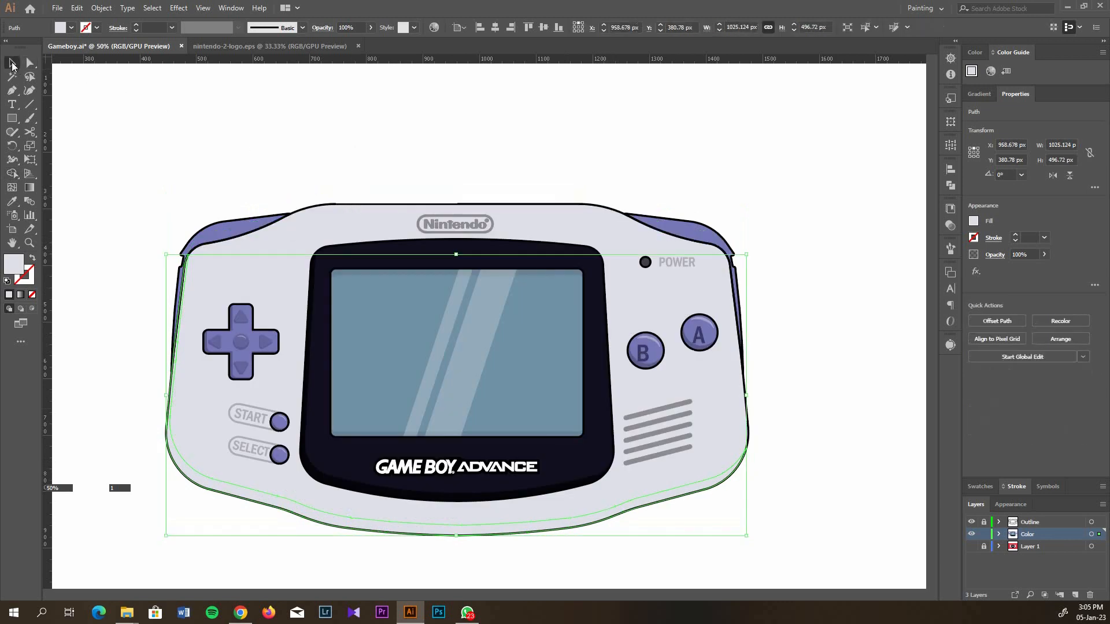
# Recolour the console body's lower shadow strip with the grey sampled from the POWER lettering and deselect it
pyautogui.press('i')
pyautogui.scroll(2, 661, 261)
pyautogui.click(663, 261)
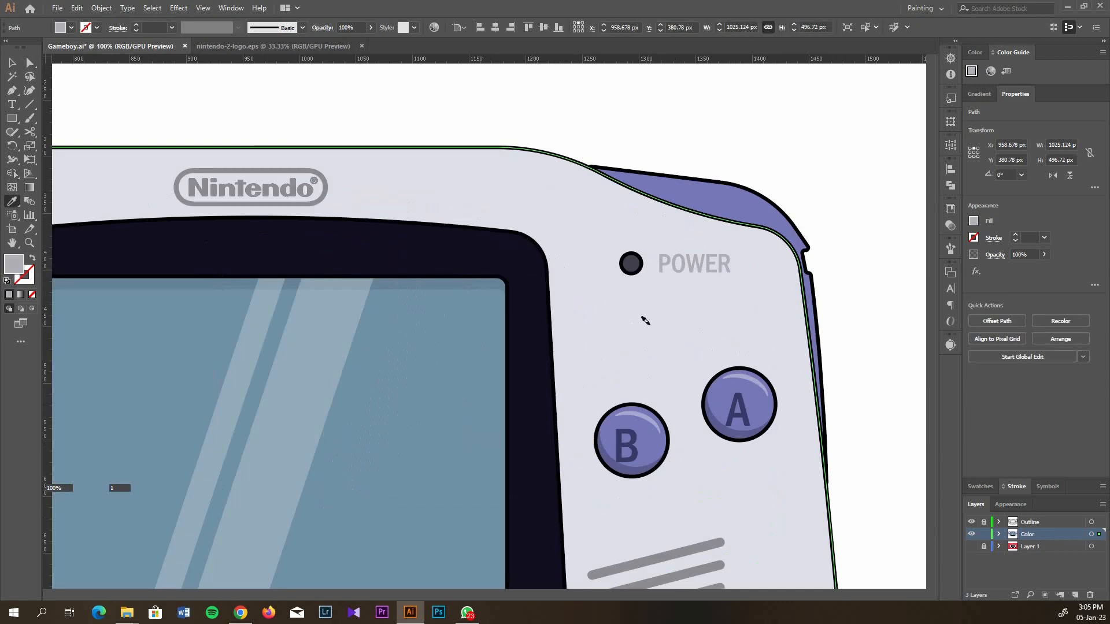
pyautogui.scroll(-3, 644, 319)
pyautogui.press('v')
pyautogui.click(602, 170)
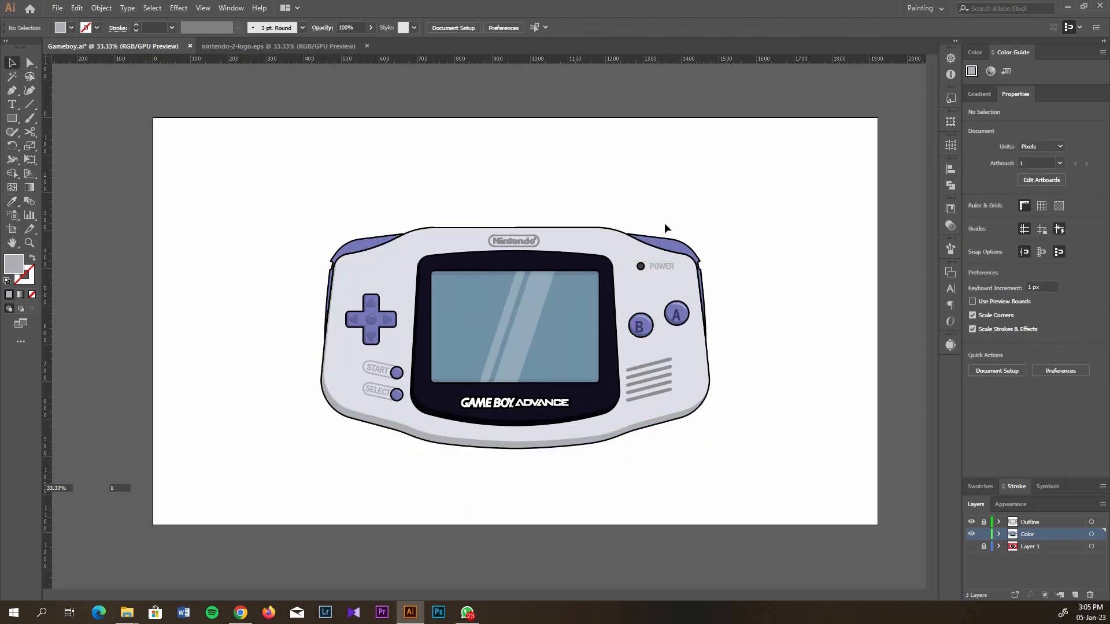
# Duplicate the console body shape and offset the copy slightly down and left, to X 953.5 px and Y 298 px
pyautogui.scroll(1, 647, 258)
pyautogui.click(608, 256)
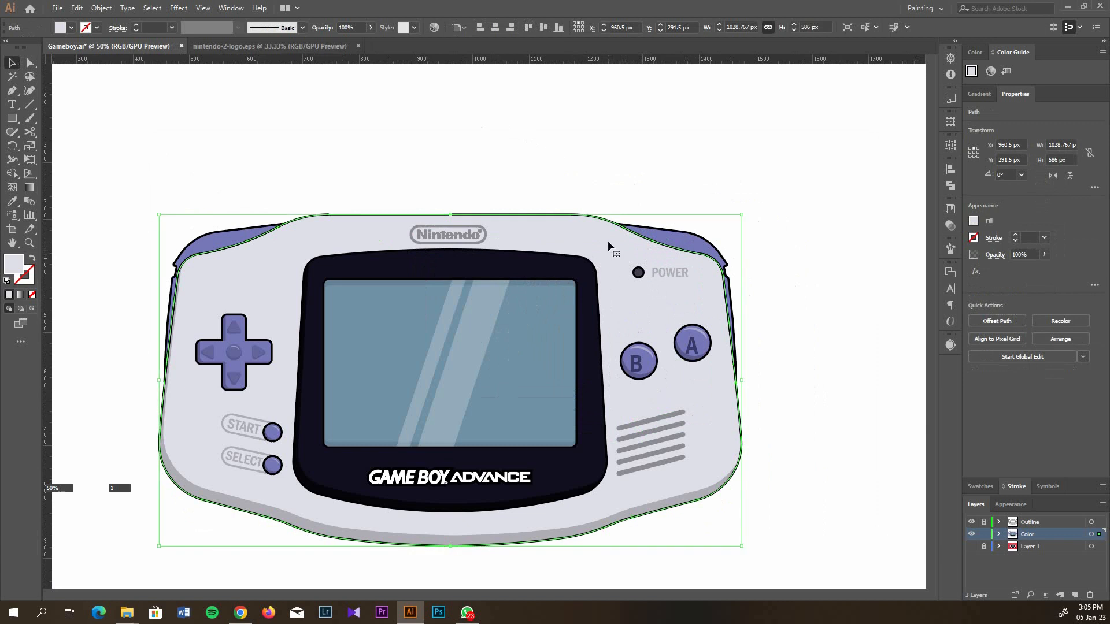
pyautogui.moveTo(608, 241); pyautogui.dragTo(607, 245)
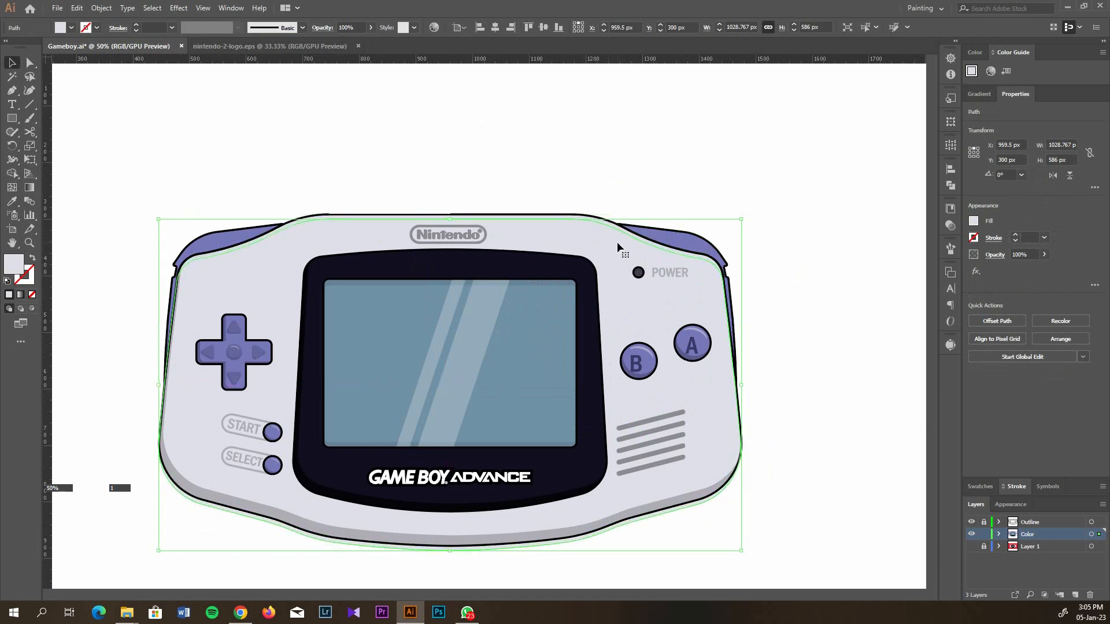
pyautogui.press('Left')
pyautogui.press('Left')
pyautogui.press('Left')
pyautogui.press('Left')
pyautogui.press('Left')
pyautogui.press('Left')
pyautogui.press('Up')
pyautogui.press('Up')
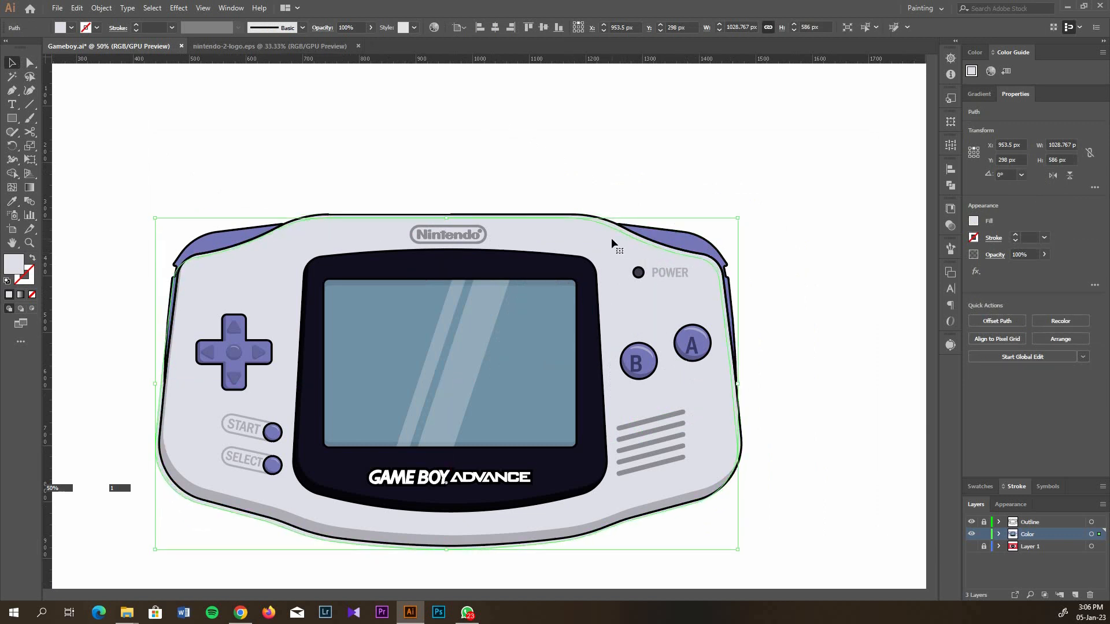
# Remove the overlapping areas of the two body shapes with the Shape Builder, leaving a strip along the console's upper and right edges
pyautogui.hotkey('shift', 'm')
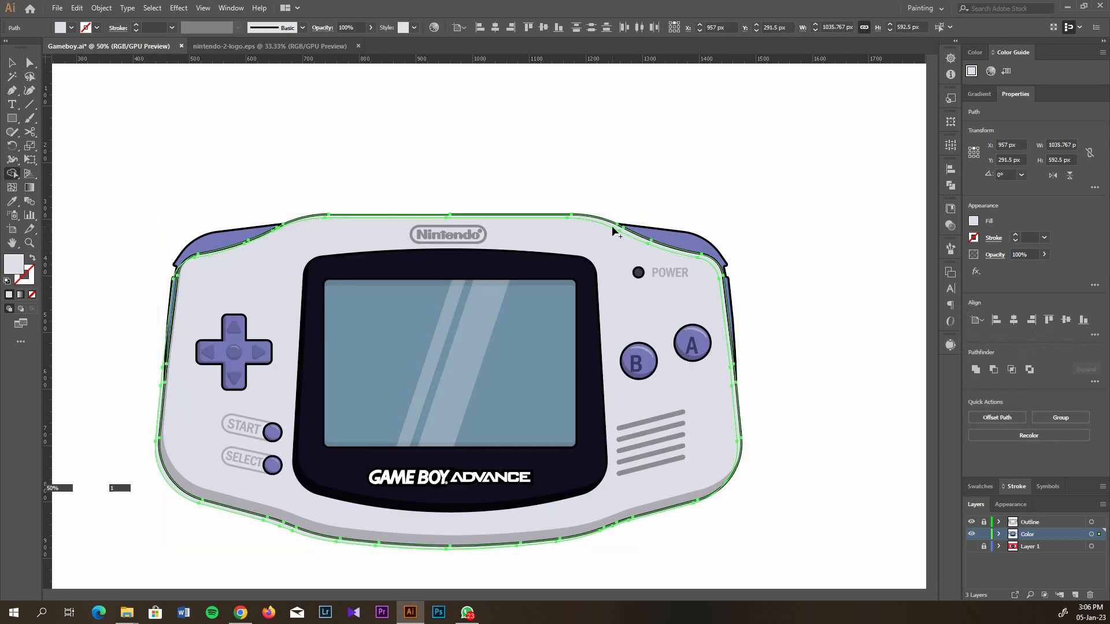
pyautogui.keyDown('alt'); pyautogui.click(664, 458); pyautogui.keyUp('alt')
pyautogui.scroll(4, 525, 553)
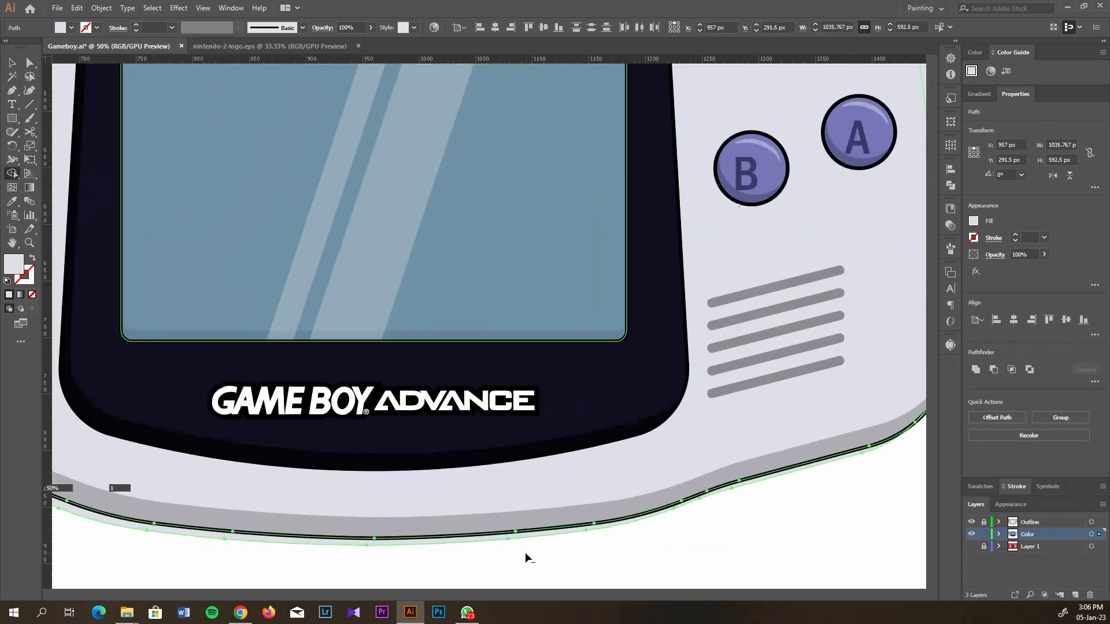
pyautogui.keyDown('alt'); pyautogui.click(529, 514); pyautogui.keyUp('alt')
pyautogui.scroll(-6, 530, 513)
pyautogui.scroll(4, 604, 365)
pyautogui.press('v')
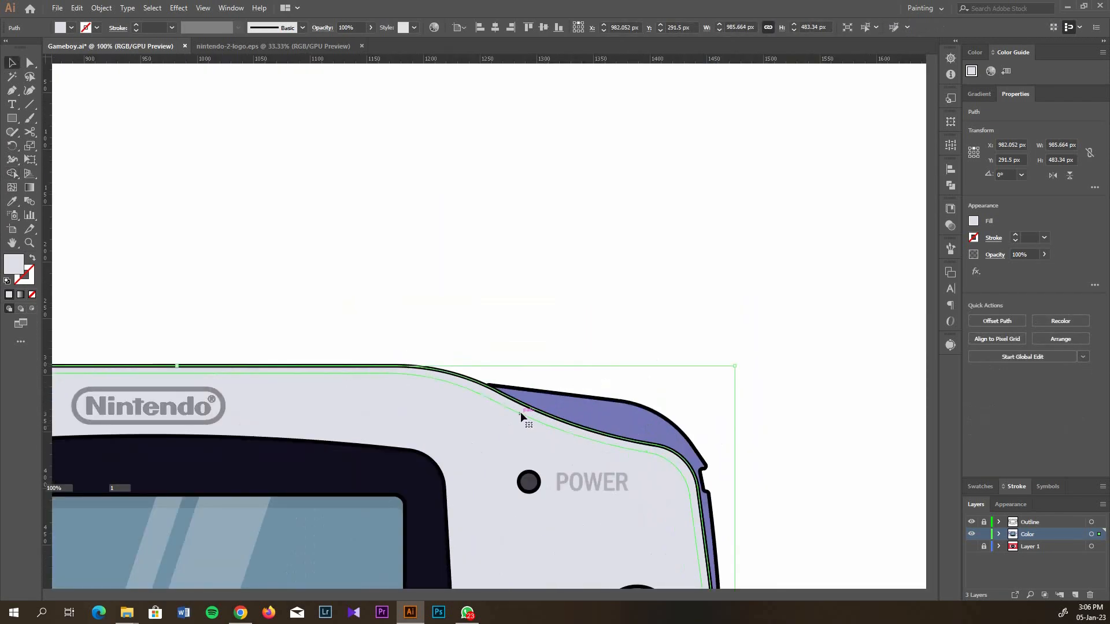
# Raise the brightness of the strip along the body's upper and right edges to 99% with Recolor Artwork and deselect it
pyautogui.scroll(-5, 530, 450)
pyautogui.hscroll(1, 555, 439)
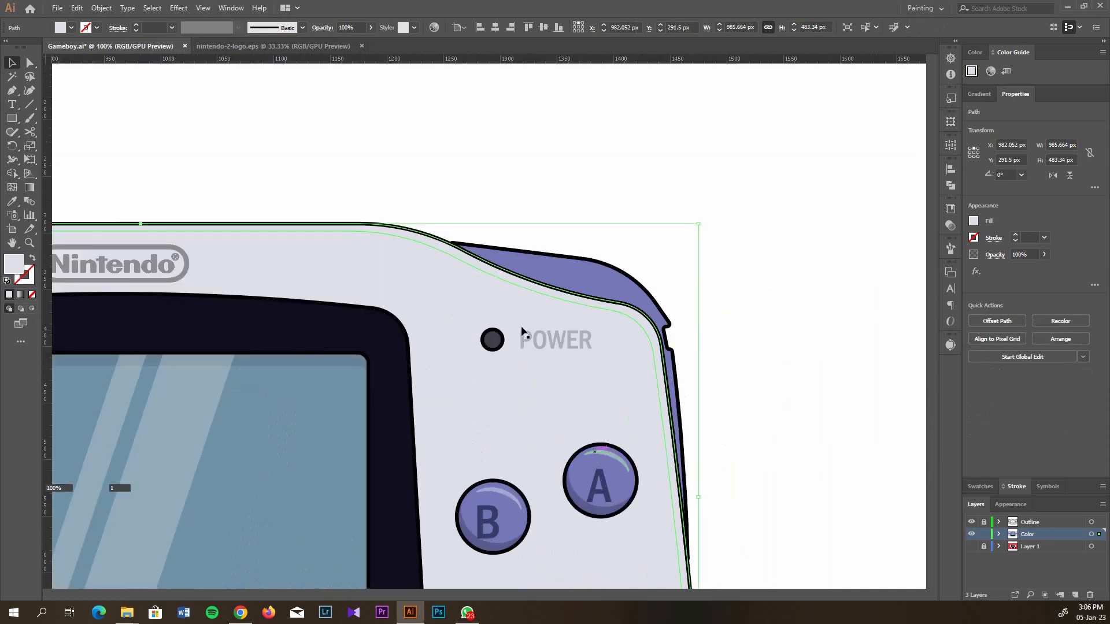
pyautogui.click(990, 71)
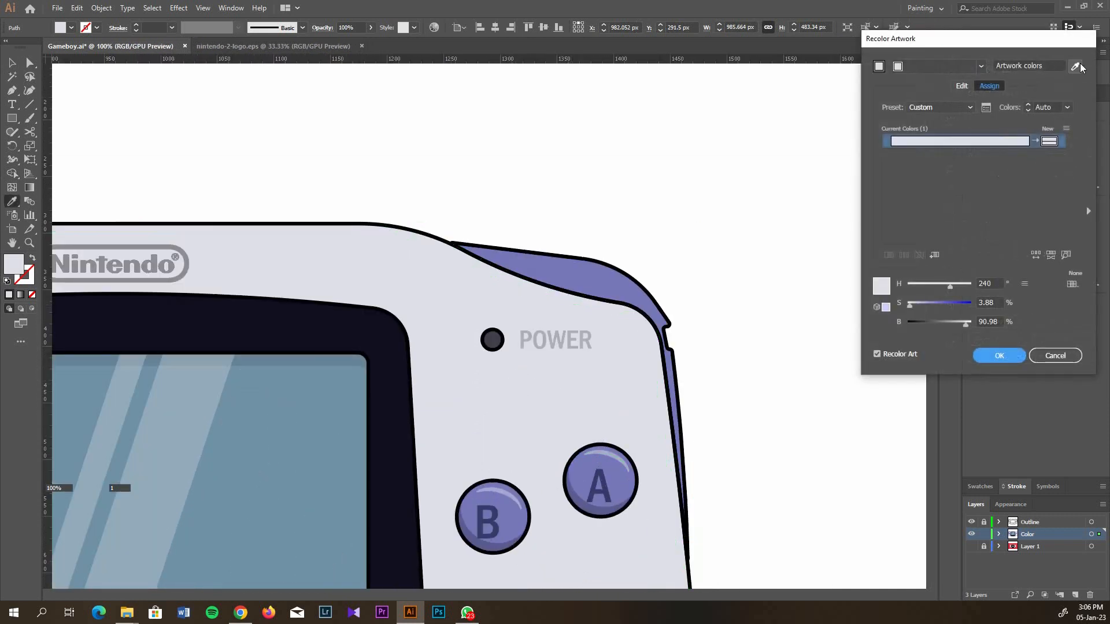
pyautogui.click(965, 325)
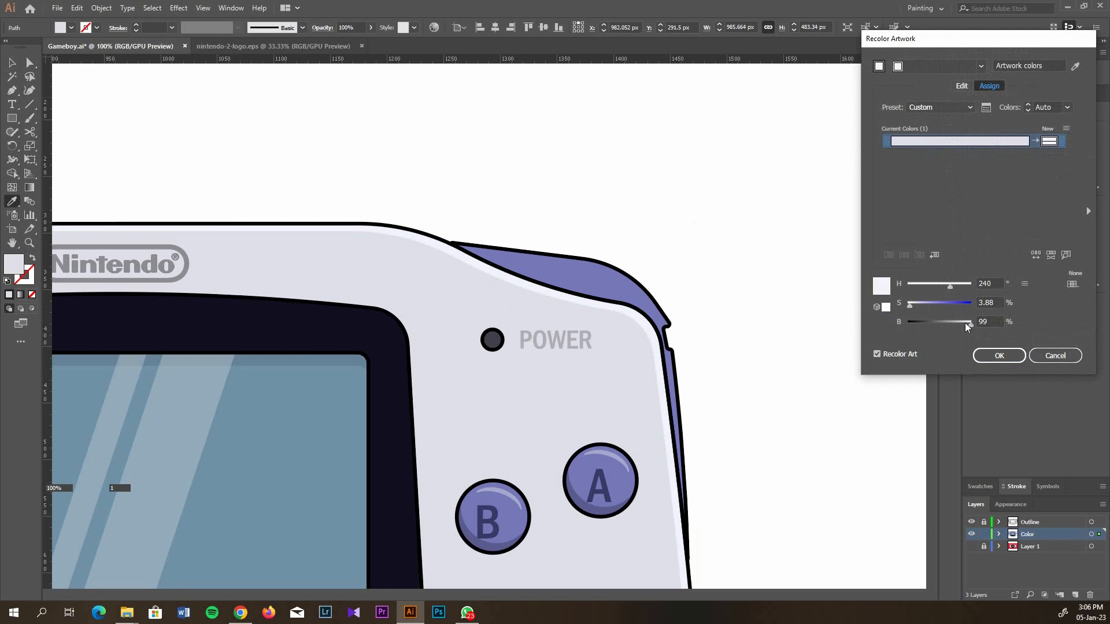
pyautogui.click(993, 355)
pyautogui.scroll(-2, 657, 290)
pyautogui.click(12, 63)
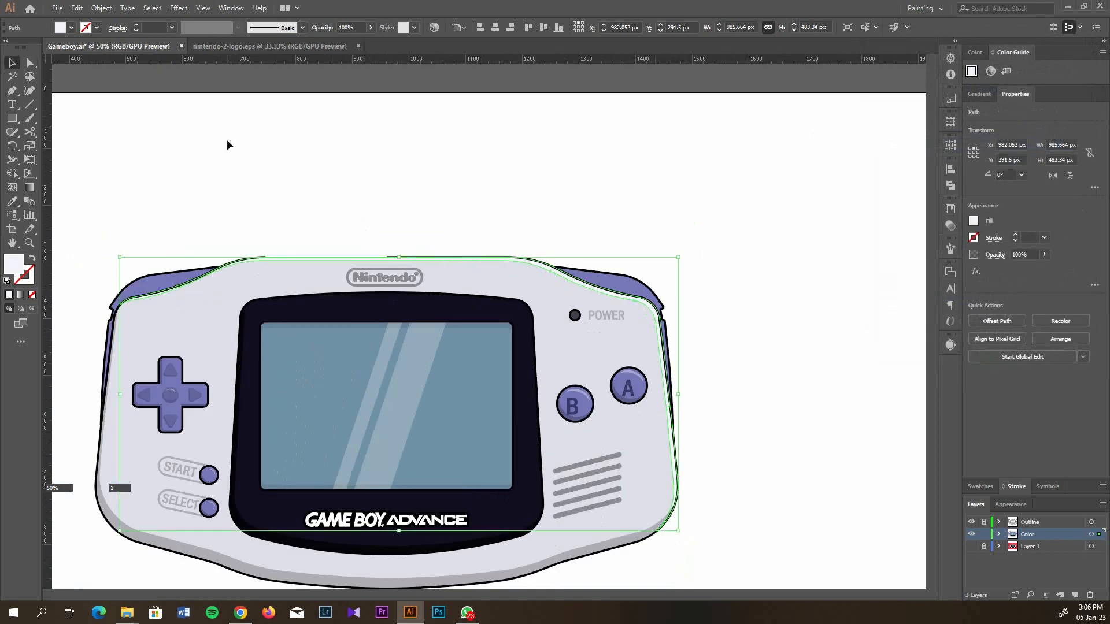
pyautogui.click(228, 142)
pyautogui.scroll(-1, 449, 250)
pyautogui.scroll(-1, 546, 239)
pyautogui.hscroll(-1, 670, 241)
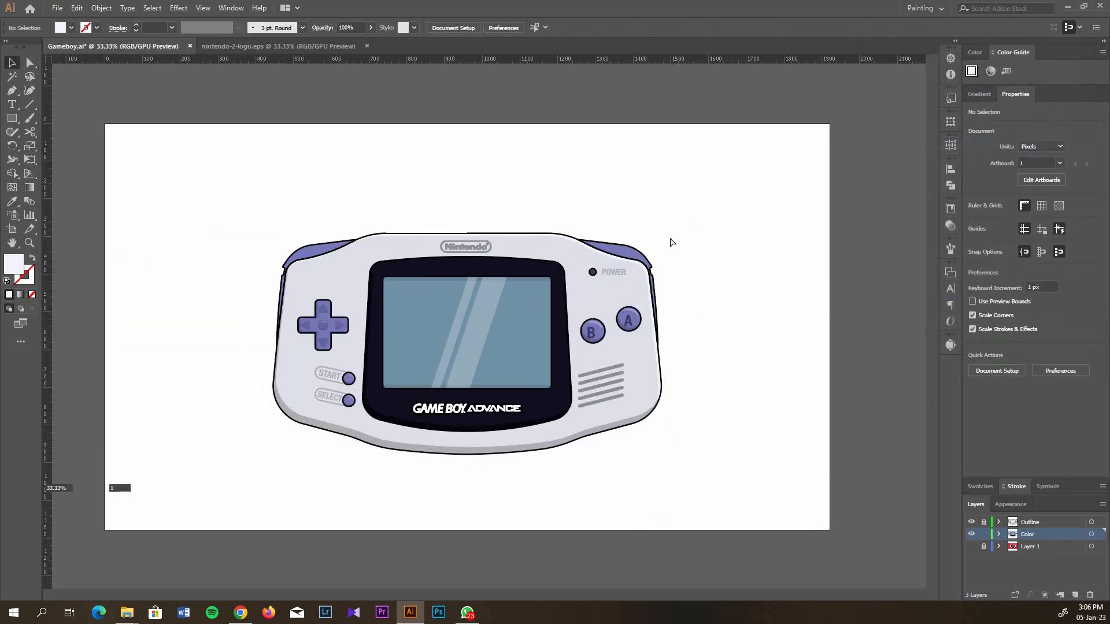
pyautogui.scroll(3, 470, 255)
pyautogui.scroll(-2, 521, 255)
pyautogui.hscroll(1, 663, 156)
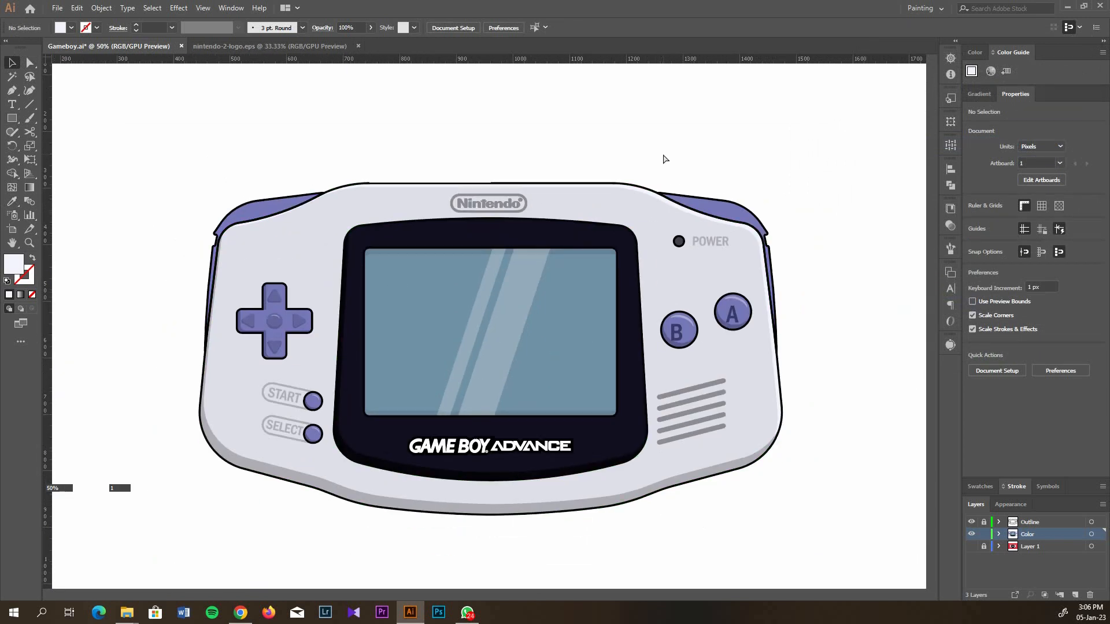
pyautogui.scroll(-1, 588, 154)
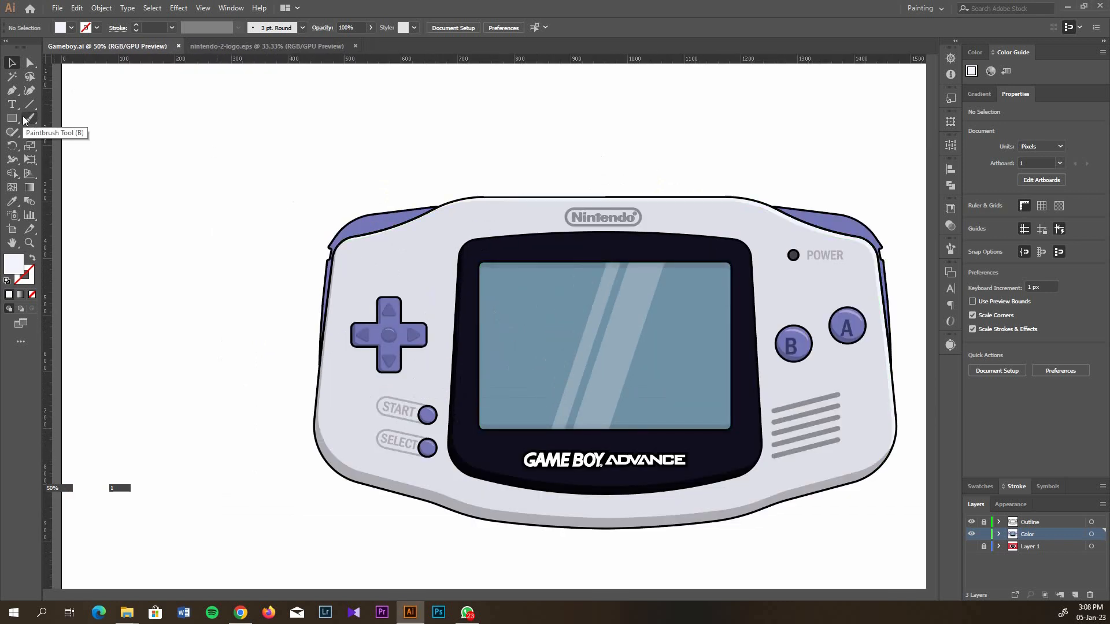
pyautogui.click(15, 96)
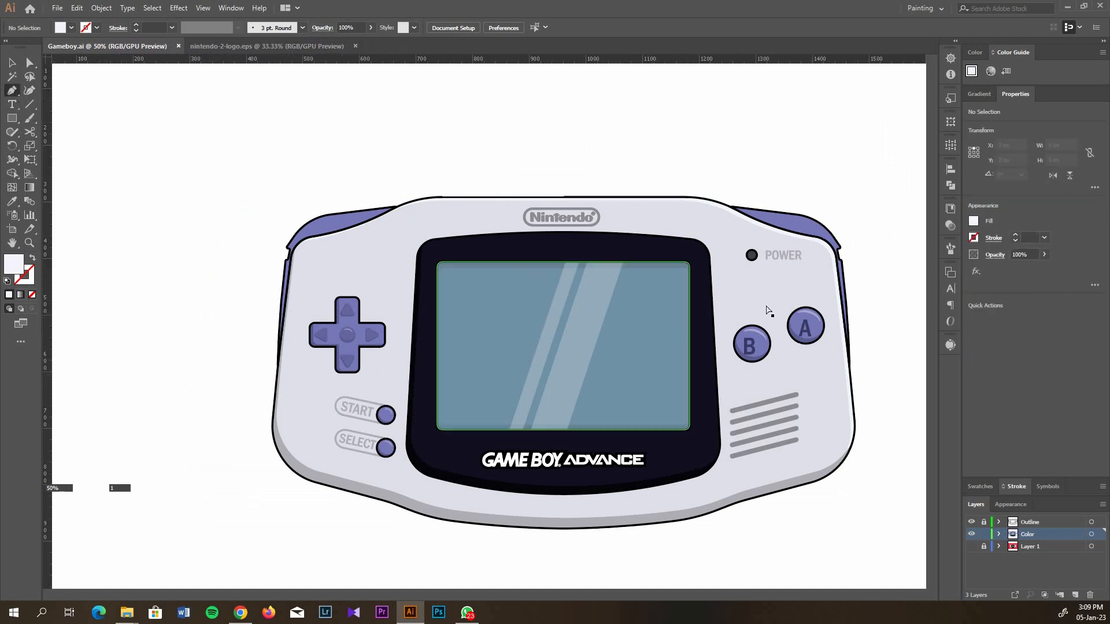
pyautogui.scroll(2, 771, 315)
pyautogui.moveTo(746, 219); pyautogui.dragTo(821, 219)
pyautogui.hotkey('ctrl', 'z')
pyautogui.scroll(-2, 509, 293)
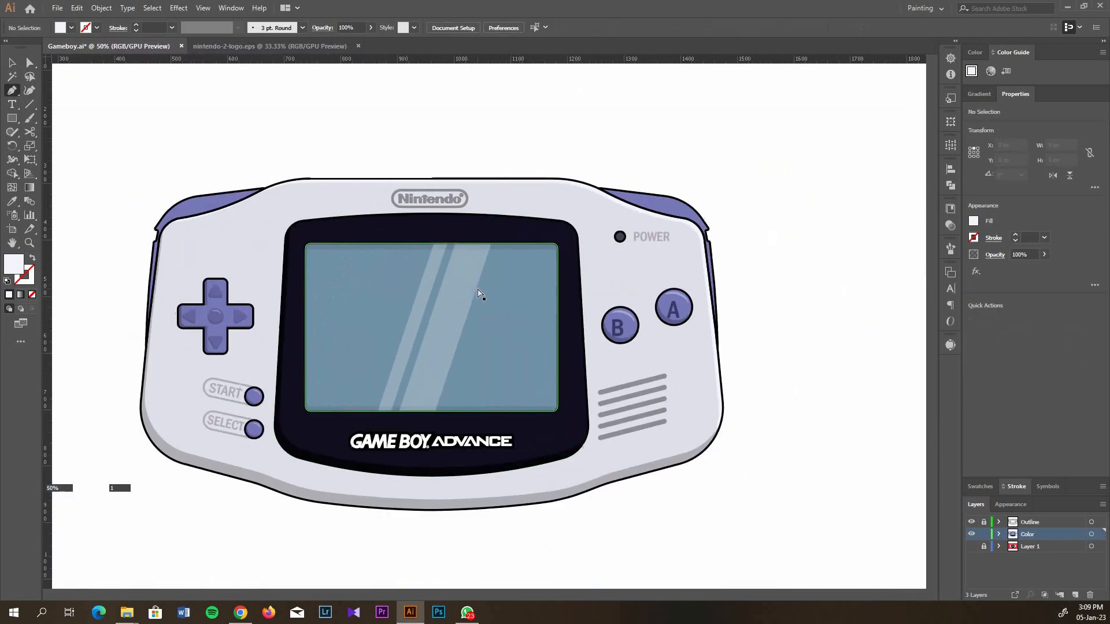
# Draw a thin highlight sliver about 22 px wide and 236 px tall along the console body's left edge with the Pen tool
pyautogui.scroll(1, 224, 301)
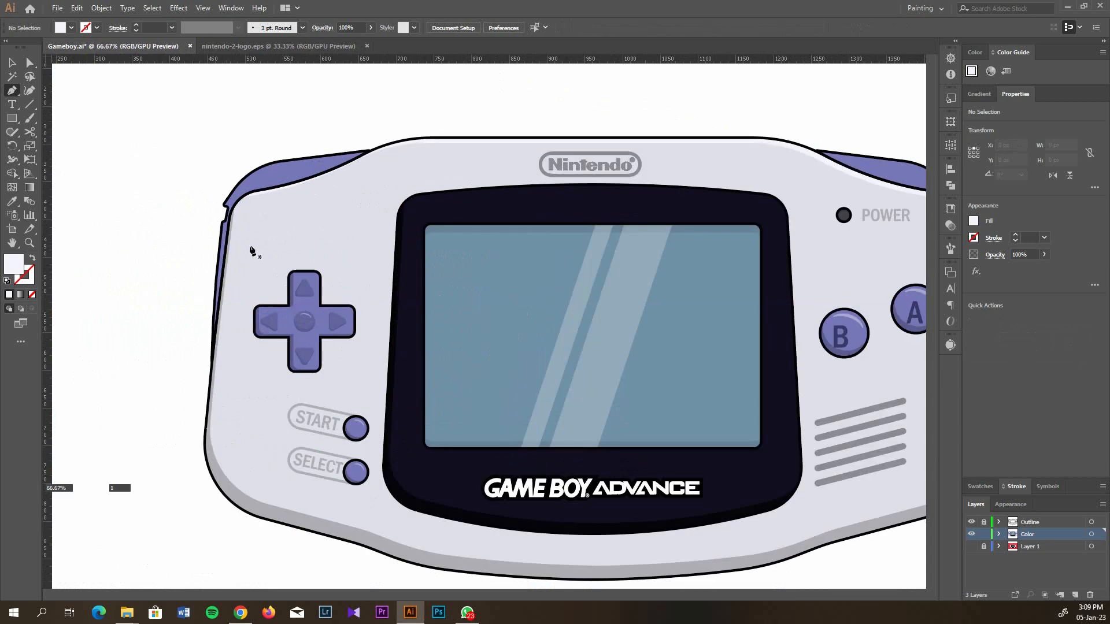
pyautogui.click(221, 421)
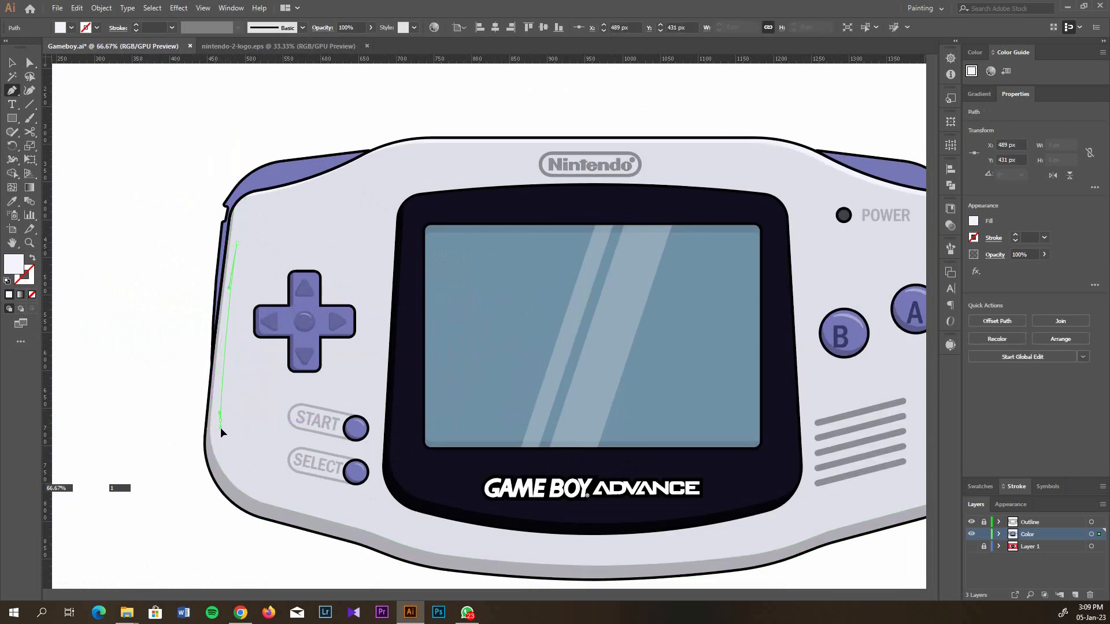
pyautogui.click(237, 243)
pyautogui.keyDown('ctrl'); pyautogui.click(118, 329); pyautogui.keyUp('ctrl')
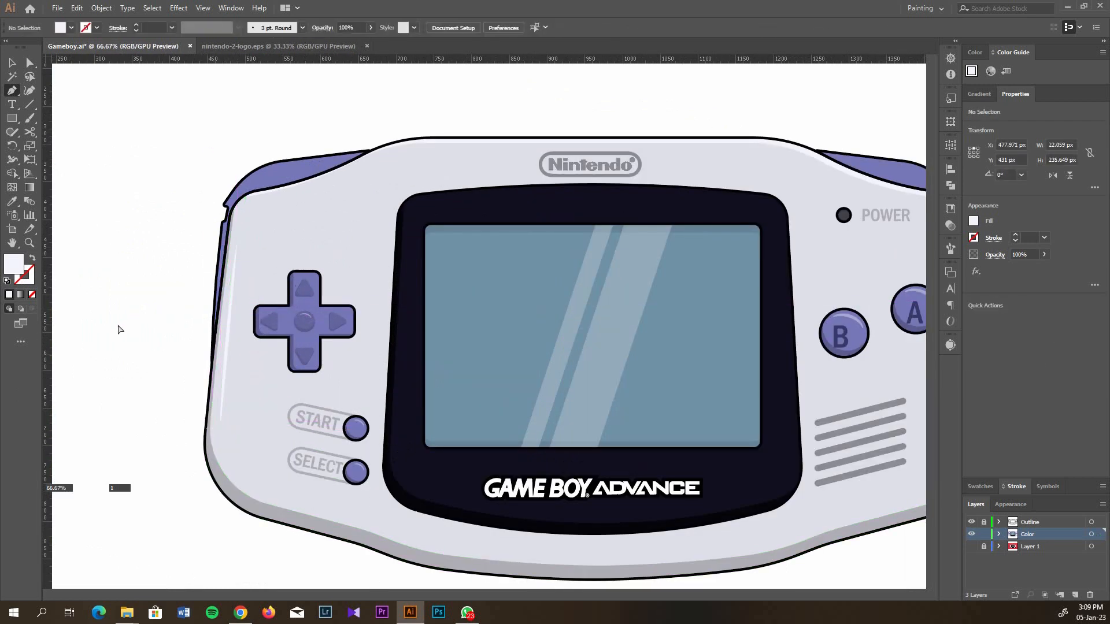
# Move the lower end point of the body's left-edge highlight slightly outward to widen the sliver, and deselect it
pyautogui.hotkey('ctrl', '0')
pyautogui.hotkey('ctrl', '1')
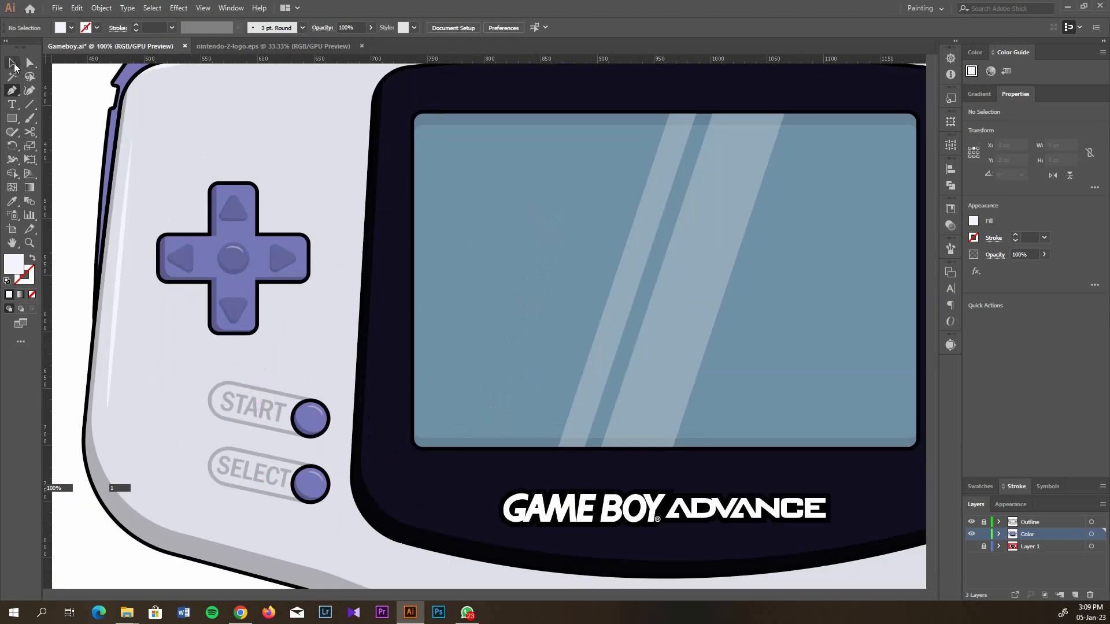
pyautogui.click(14, 64)
pyautogui.click(114, 348)
pyautogui.scroll(1, 114, 396)
pyautogui.press('a')
pyautogui.moveTo(107, 378); pyautogui.dragTo(114, 387)
pyautogui.click(110, 434)
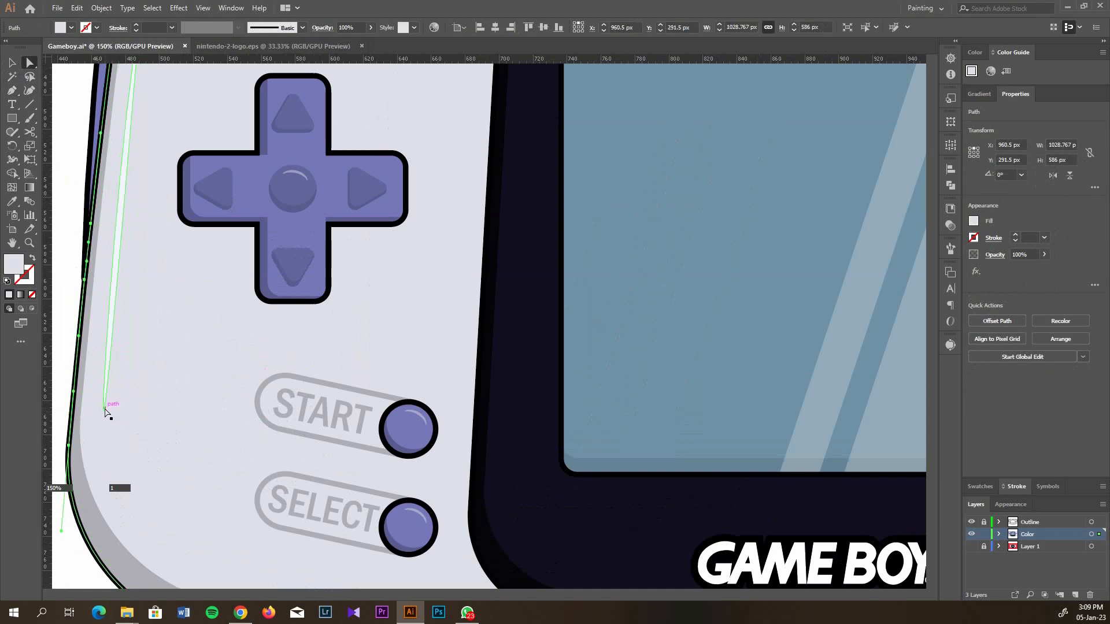
pyautogui.click(104, 409)
pyautogui.moveTo(102, 386); pyautogui.dragTo(93, 391)
pyautogui.scroll(-2, 139, 376)
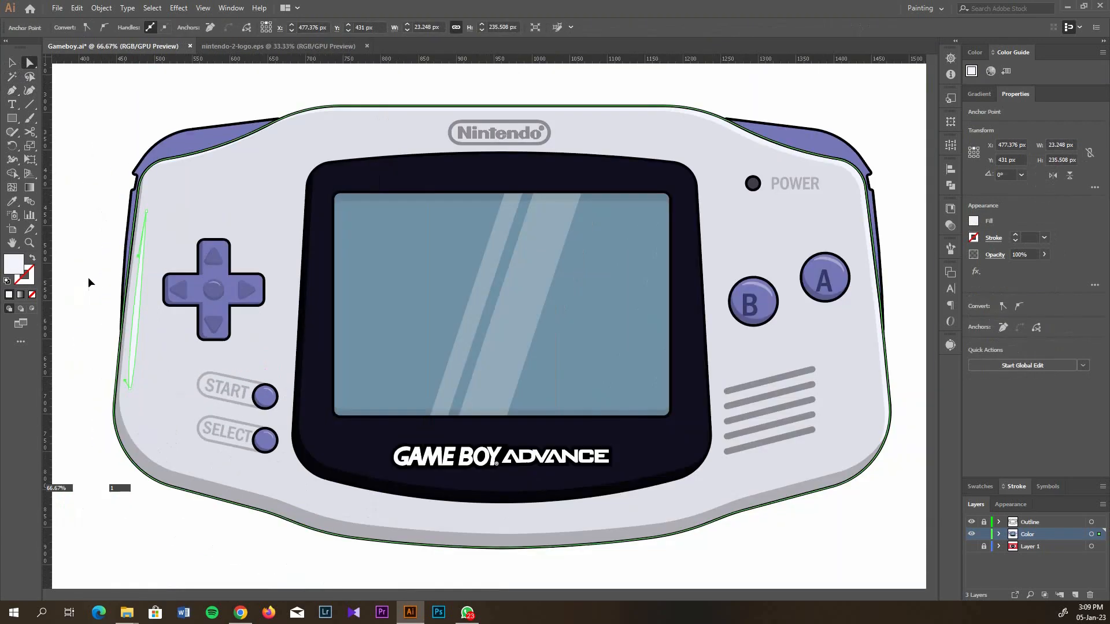
pyautogui.click(89, 278)
pyautogui.scroll(-1, 151, 378)
pyautogui.click(12, 65)
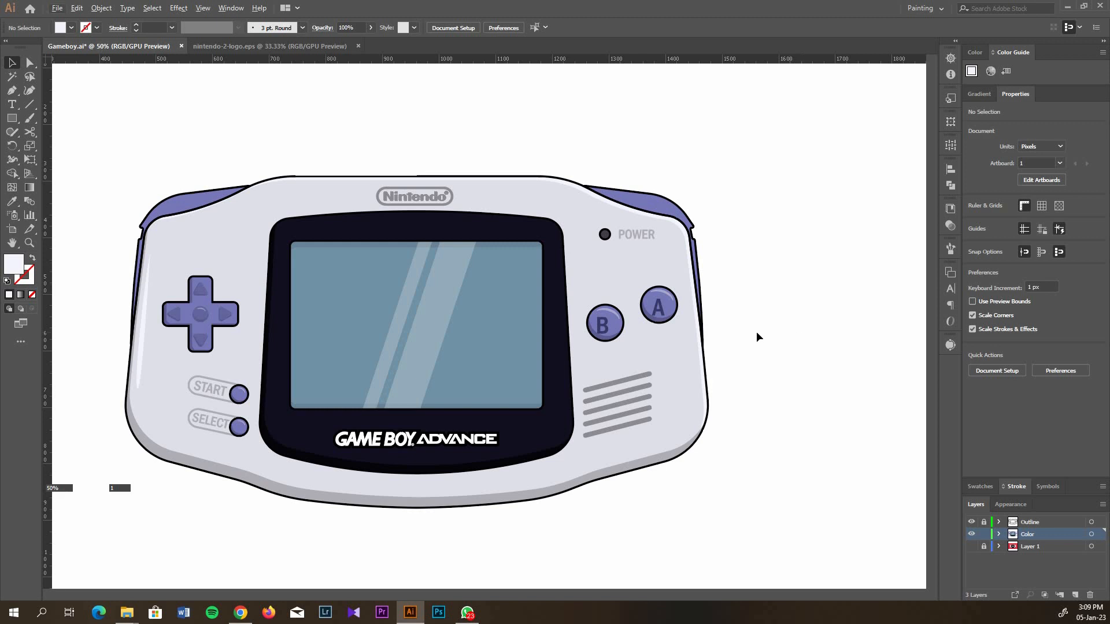
# Draw a curved, tapering highlight about 274 px wide and 37 px tall inside the dark bezel's upper-right corner, using the bezel's fill
pyautogui.scroll(1, 454, 220)
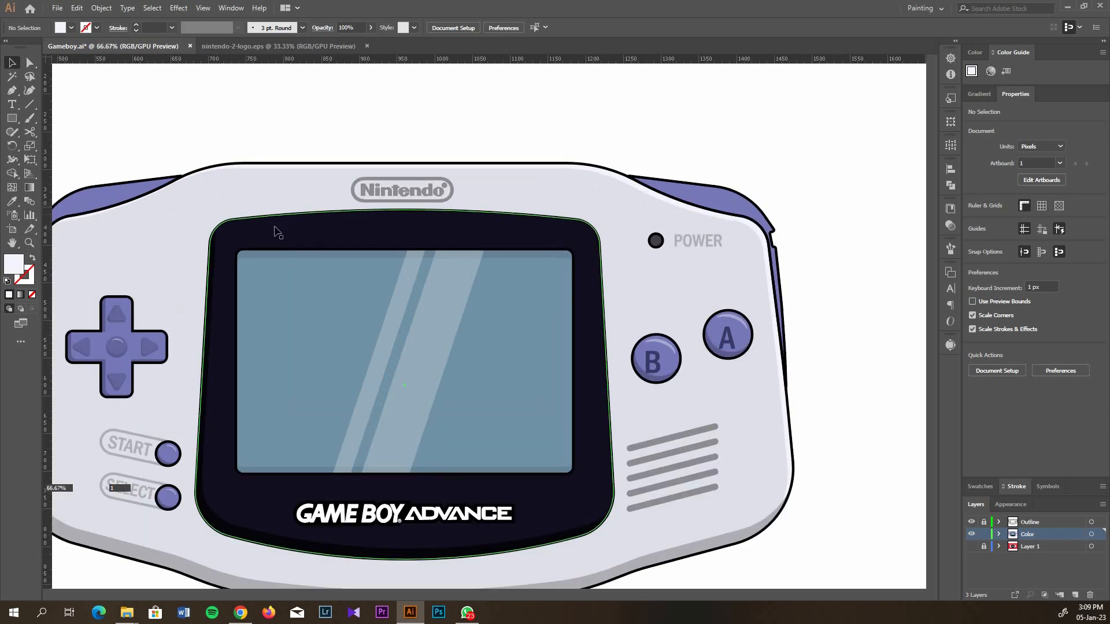
pyautogui.click(527, 489)
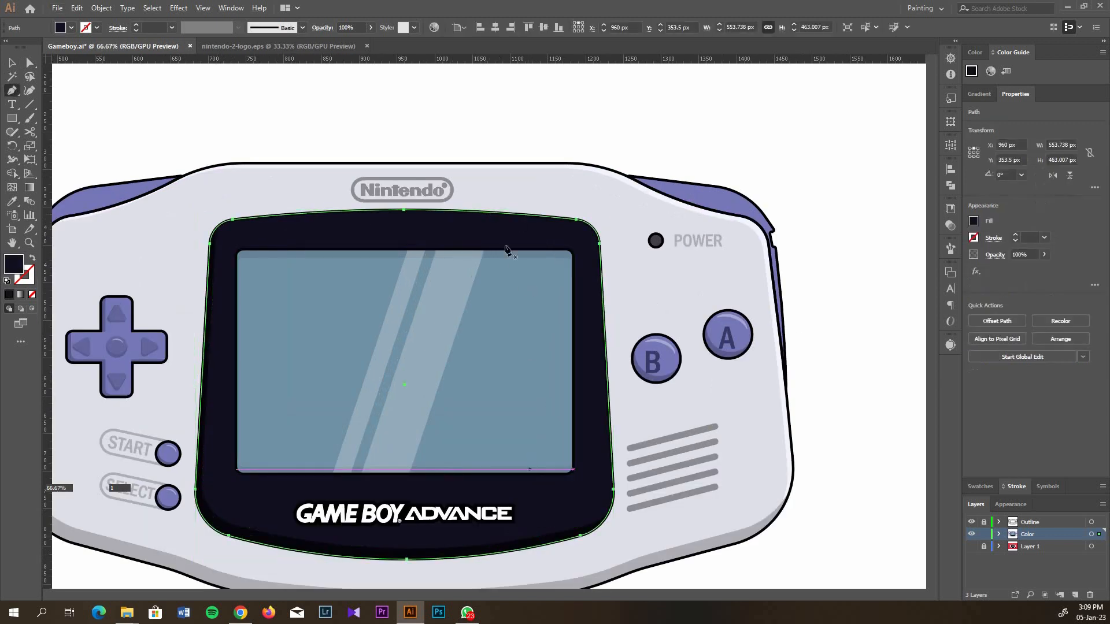
pyautogui.press('p')
pyautogui.scroll(1, 444, 209)
pyautogui.moveTo(355, 221); pyautogui.dragTo(450, 221)
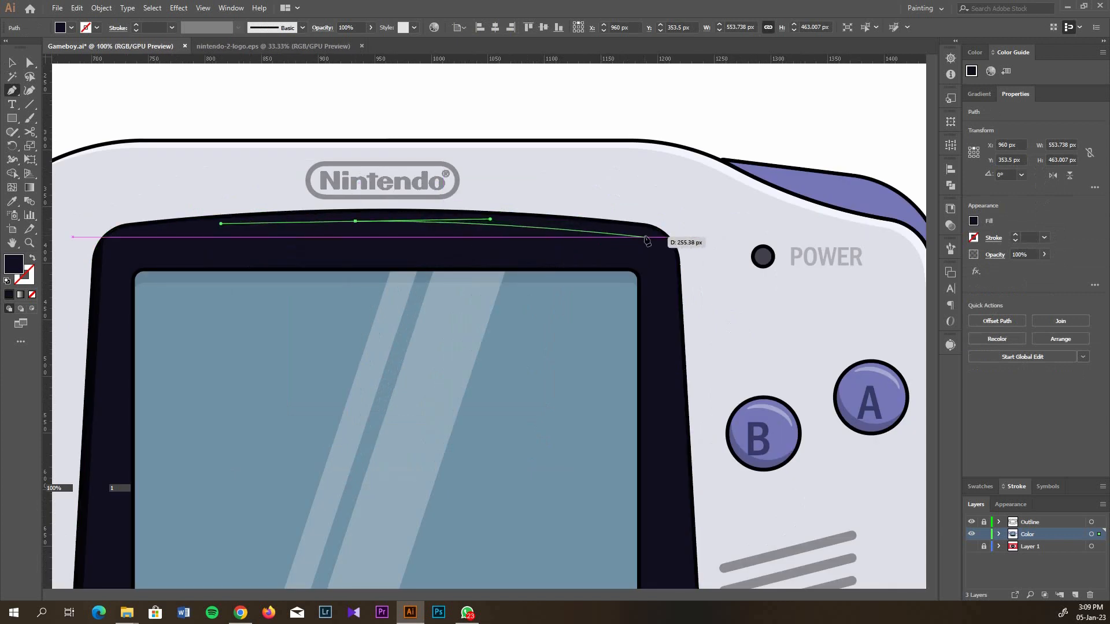
pyautogui.moveTo(647, 236); pyautogui.dragTo(666, 273)
pyautogui.scroll(1, 667, 278)
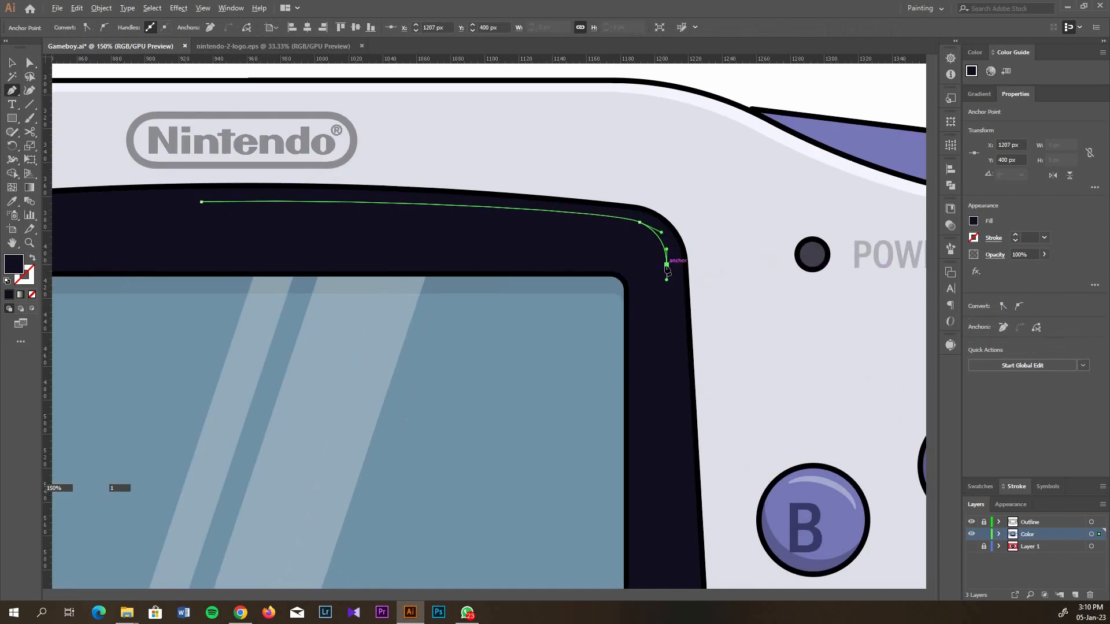
pyautogui.moveTo(540, 220); pyautogui.dragTo(472, 220)
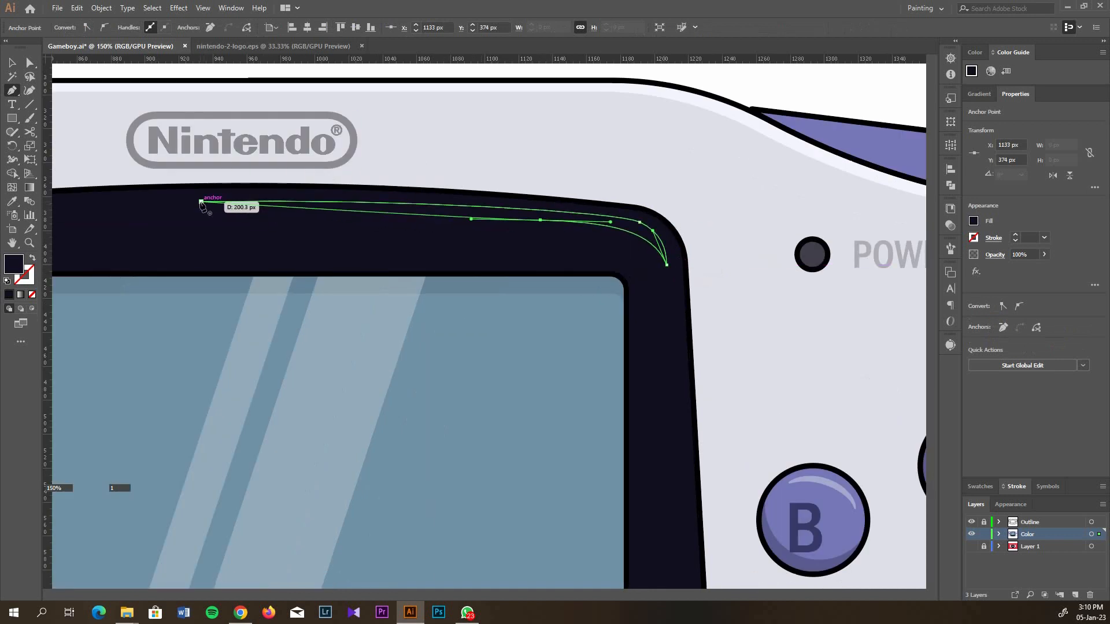
pyautogui.hotkey('ctrl', 'z')
pyautogui.moveTo(454, 216); pyautogui.dragTo(296, 210)
pyautogui.click(201, 202)
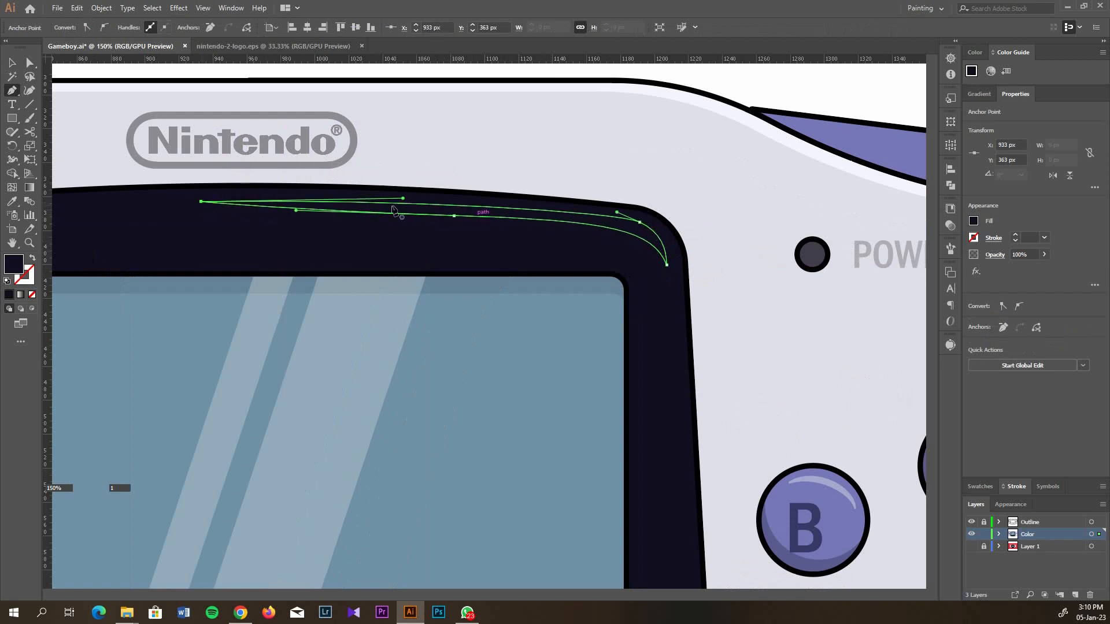
pyautogui.scroll(1, 298, 211)
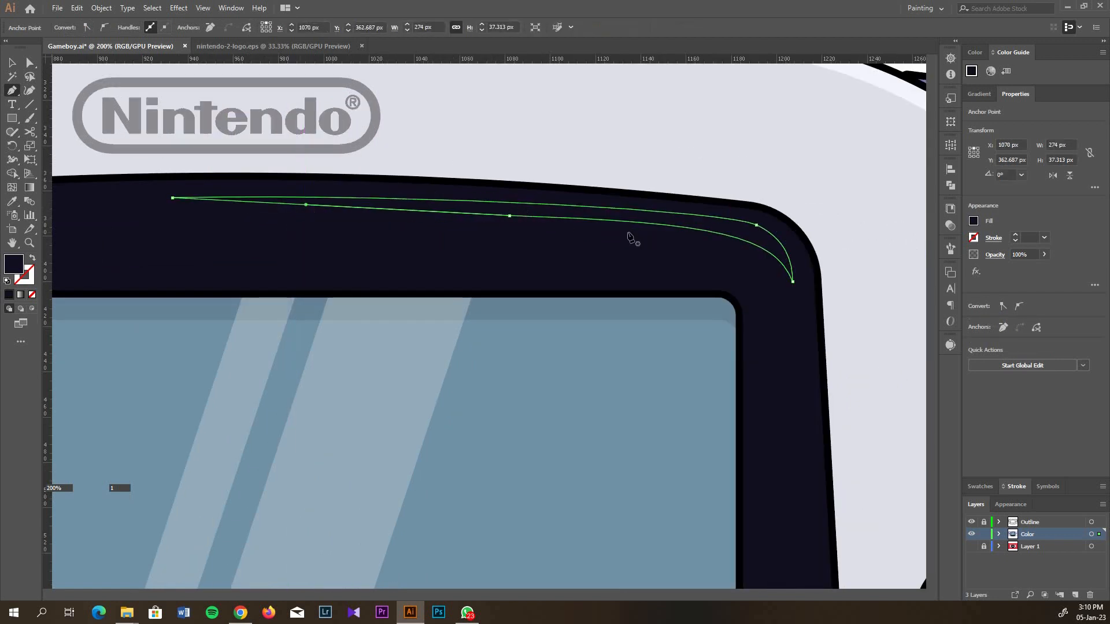
# Raise the brightness of the bezel corner highlight to 22% with Recolor Artwork and deselect it
pyautogui.scroll(-2, 632, 235)
pyautogui.press('i')
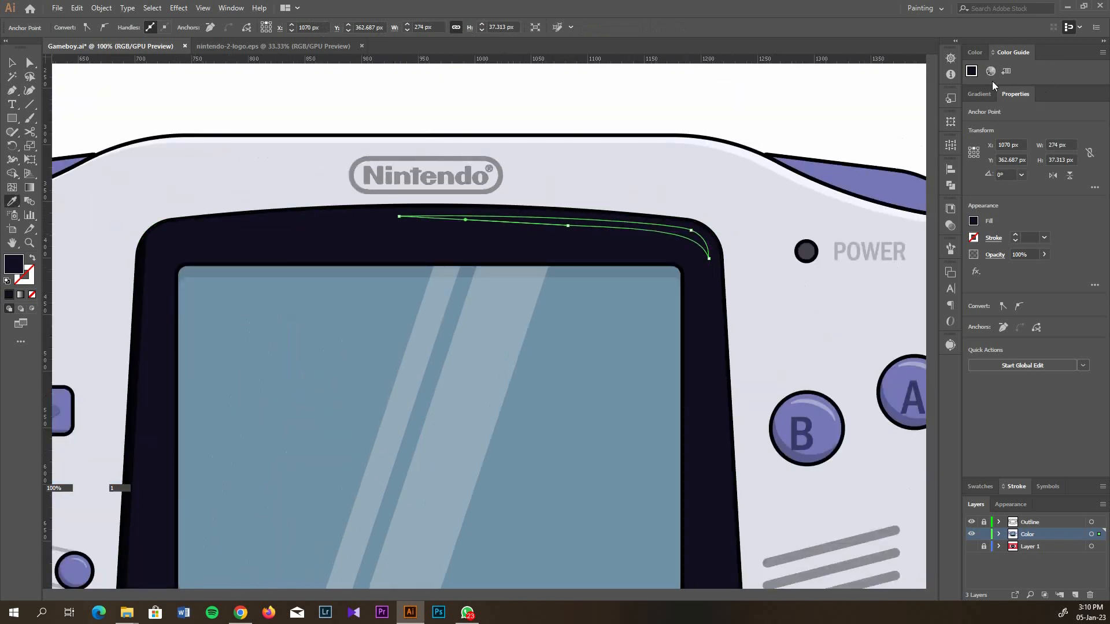
pyautogui.click(1006, 71)
pyautogui.click(929, 323)
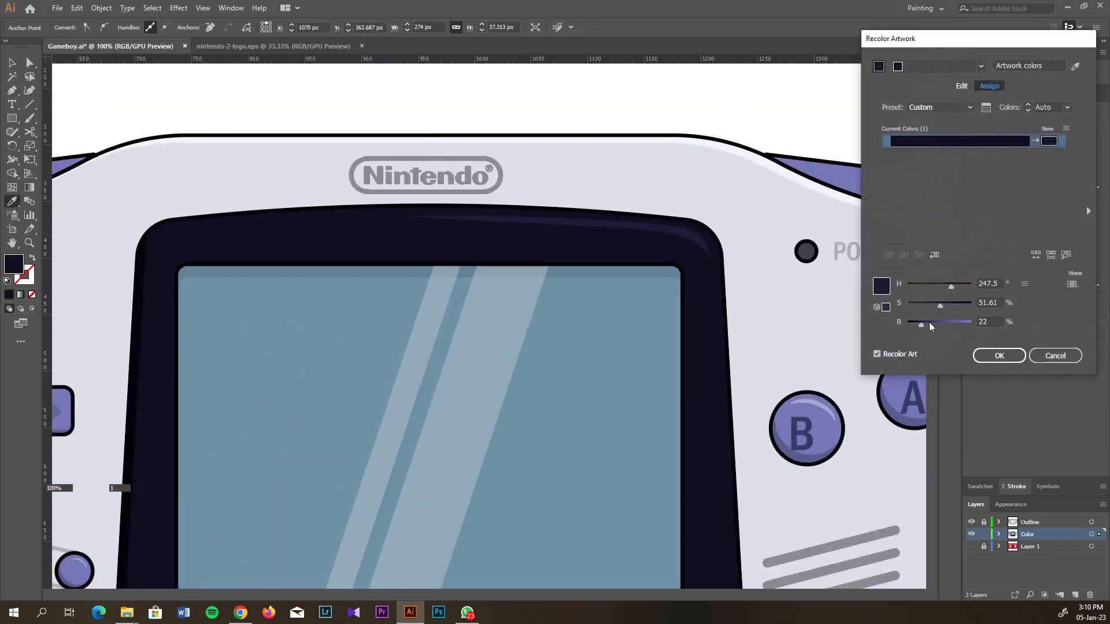
pyautogui.click(989, 356)
pyautogui.scroll(-2, 483, 293)
pyautogui.click(9, 63)
pyautogui.click(798, 170)
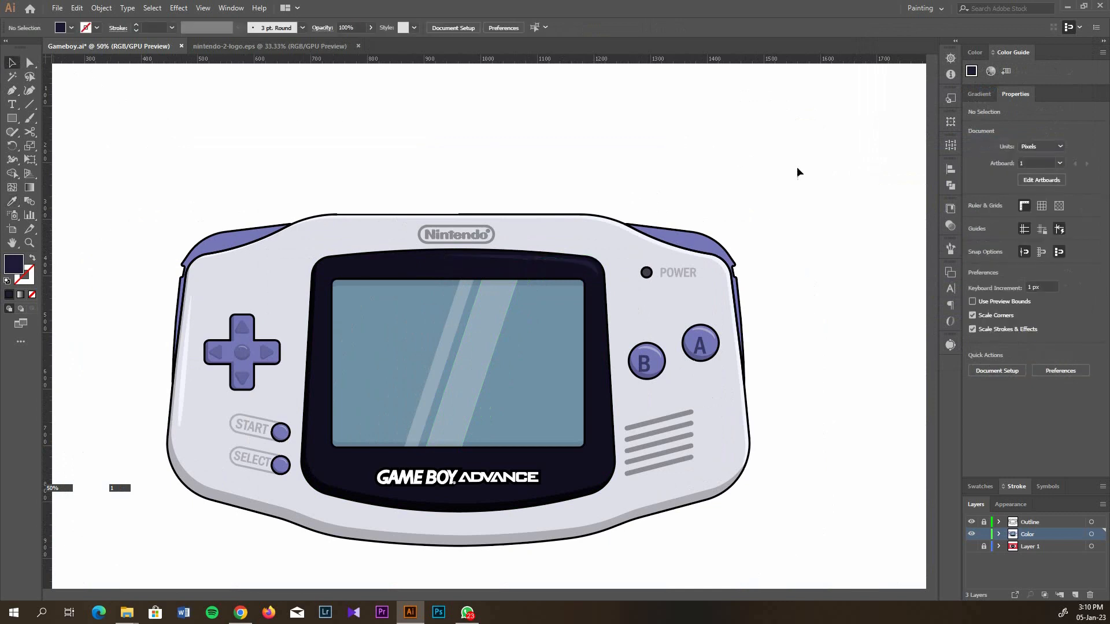
# Recolour the bezel corner highlight with Recolor Artwork, setting saturation to 7% and brightness to 41%
pyautogui.scroll(3, 588, 282)
pyautogui.click(588, 282)
pyautogui.scroll(-2, 588, 282)
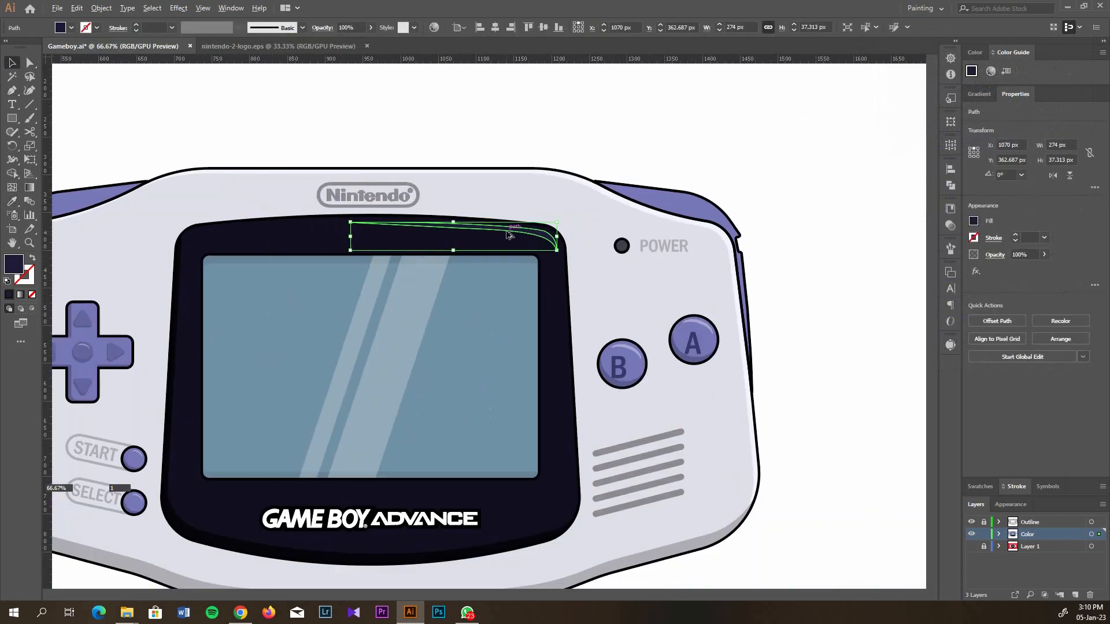
pyautogui.scroll(1, 82, 357)
pyautogui.press('i')
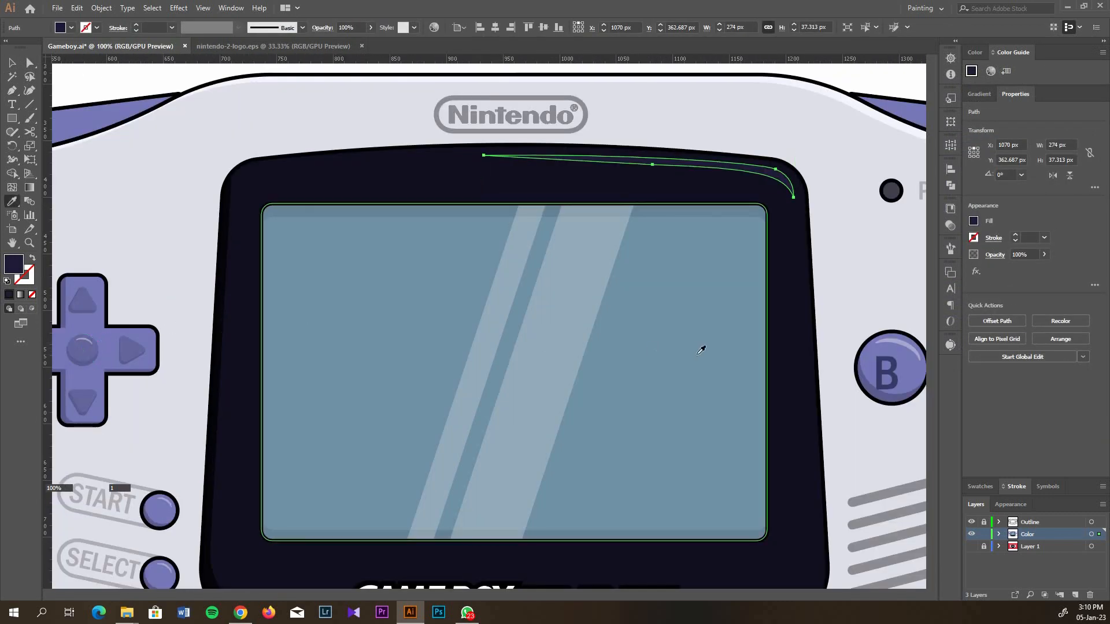
pyautogui.click(991, 72)
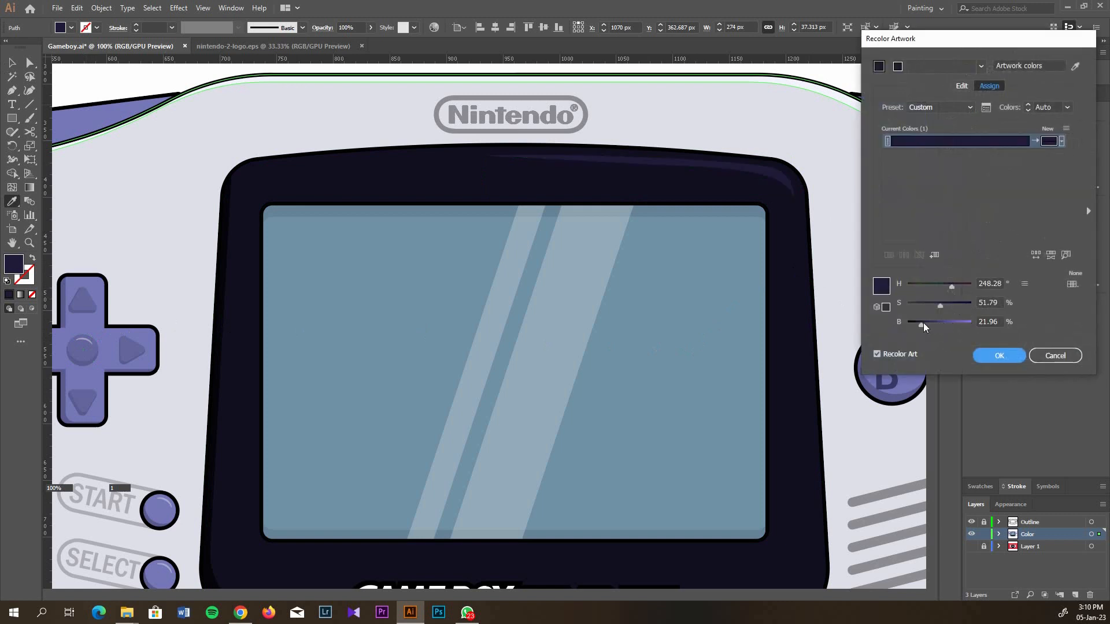
pyautogui.moveTo(939, 305); pyautogui.dragTo(909, 305)
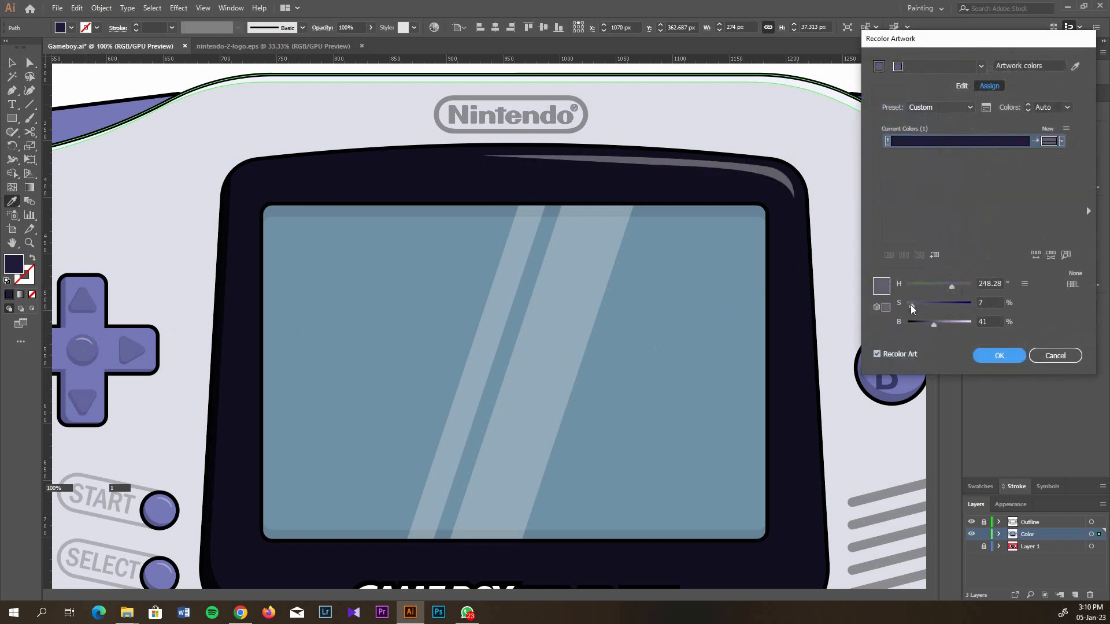
pyautogui.click(989, 354)
# Lower the bezel corner highlight's opacity to 36% and clear the selection
pyautogui.click(949, 225)
pyautogui.click(922, 222)
pyautogui.moveTo(908, 236); pyautogui.dragTo(896, 236)
pyautogui.click(866, 77)
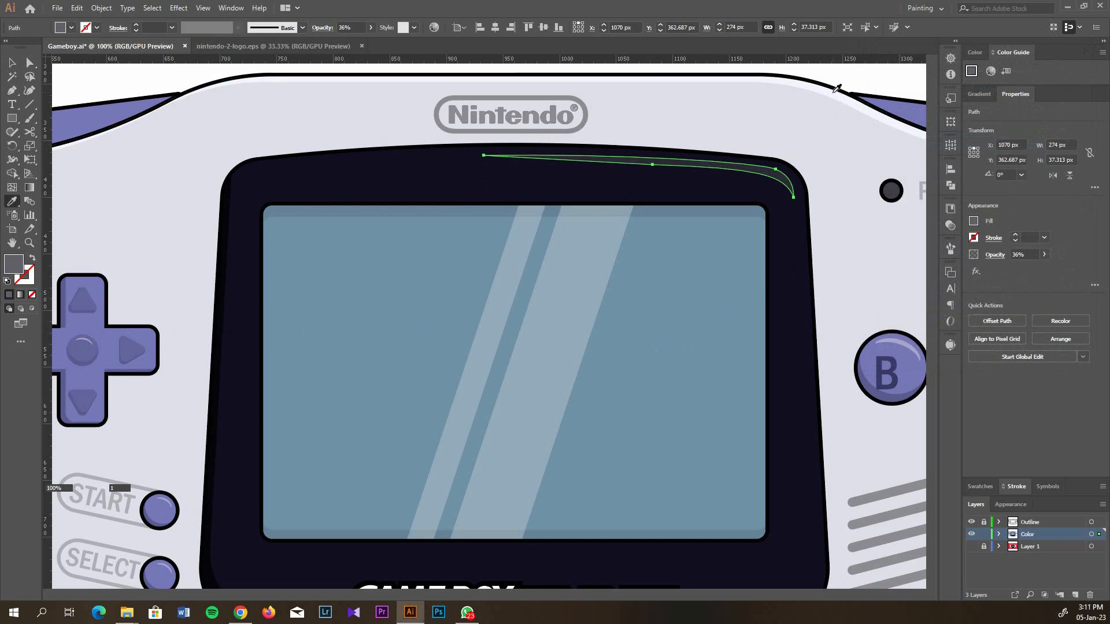
pyautogui.press('v')
pyautogui.click(857, 245)
pyautogui.scroll(-2, 780, 341)
pyautogui.scroll(-4, 796, 376)
pyautogui.hscroll(8, 805, 389)
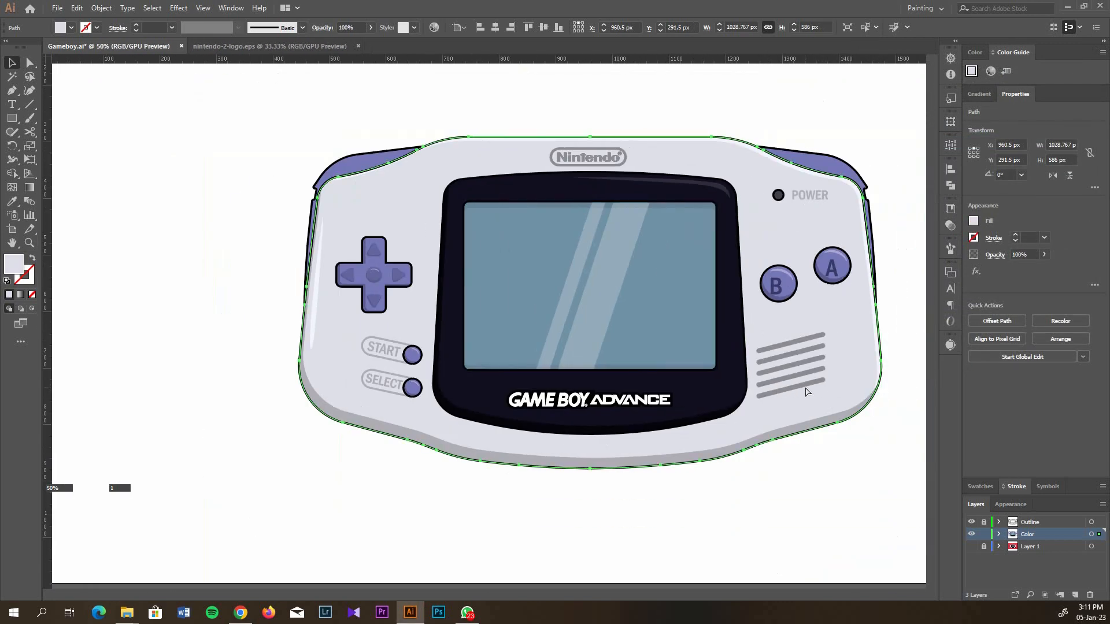
pyautogui.click(862, 339)
pyautogui.scroll(-1, 862, 339)
pyautogui.hscroll(3, 862, 339)
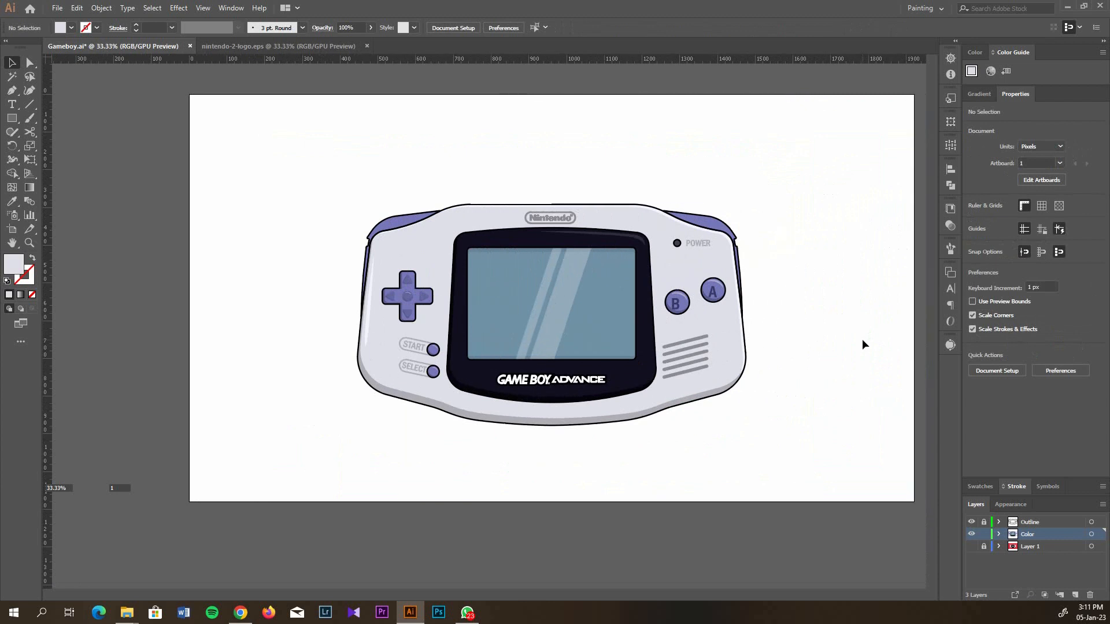
# Duplicate the left shoulder button shape and offset the copy straight down to Y 314.92 px
pyautogui.scroll(4, 382, 205)
pyautogui.click(356, 251)
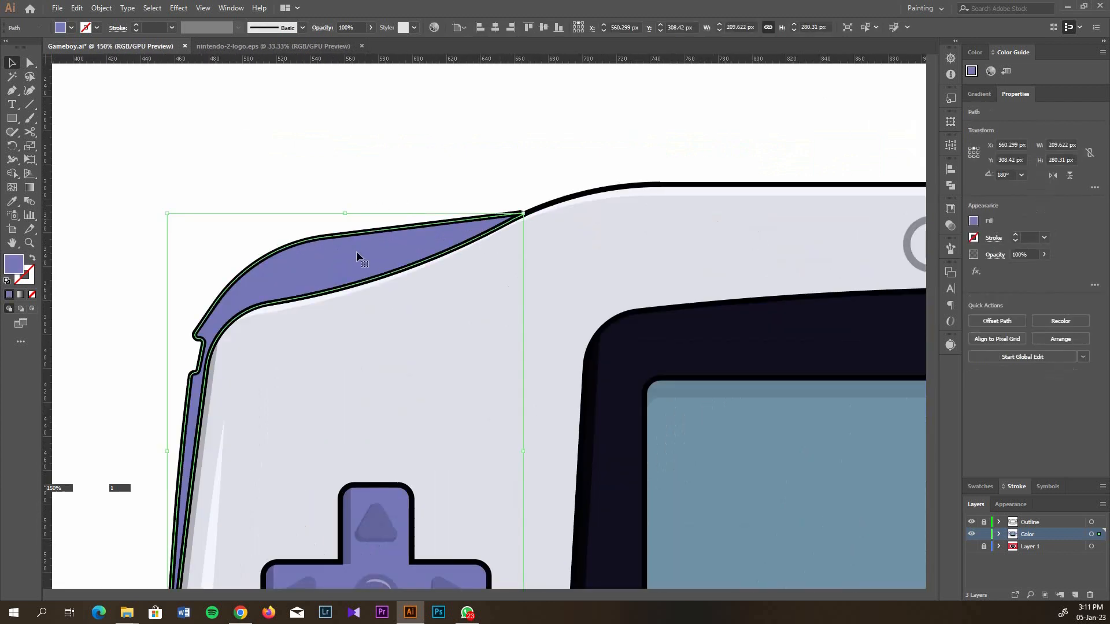
pyautogui.scroll(-2, 346, 249)
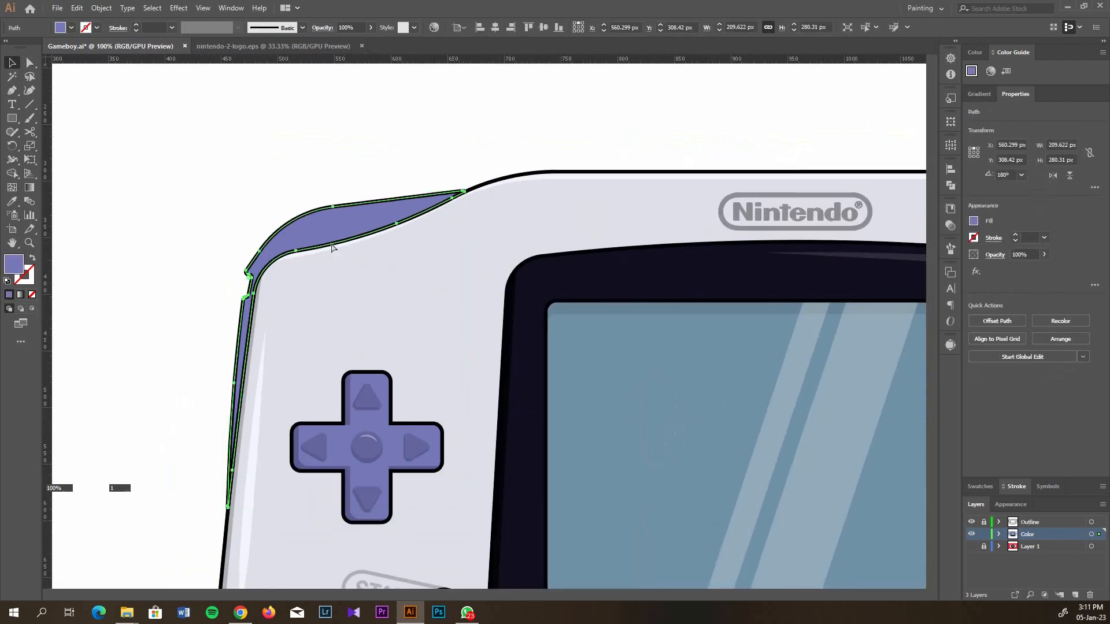
pyautogui.moveTo(352, 217); pyautogui.dragTo(354, 224)
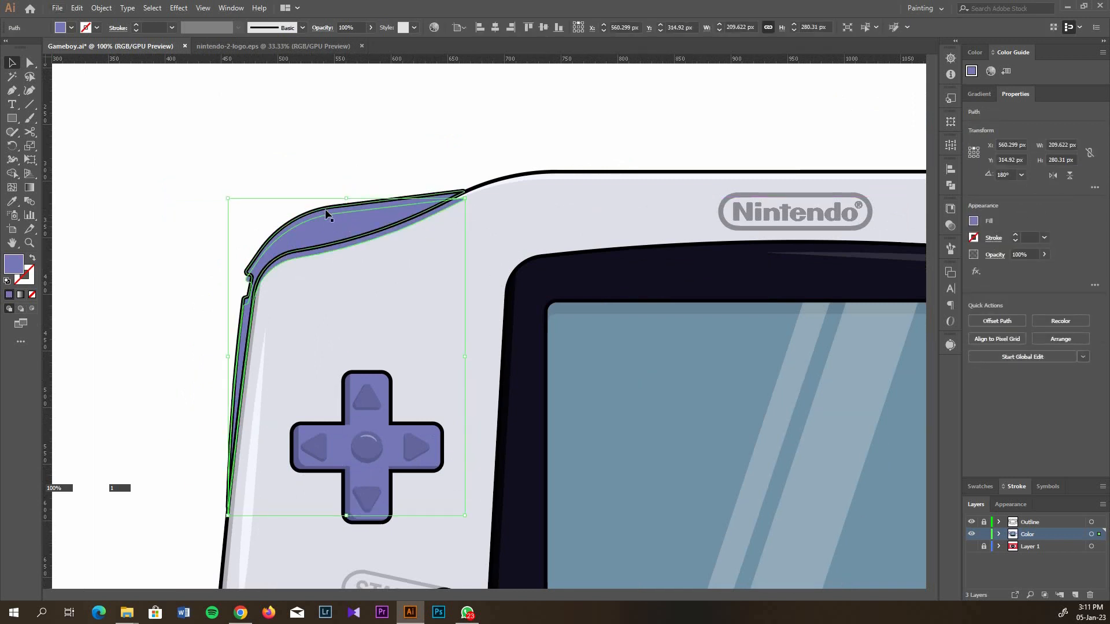
# Remove the overlapping and lower areas of the two left shoulder shapes with the Shape Builder, leaving a strip along the button's upper edge
pyautogui.keyDown('shift'); pyautogui.click(351, 235); pyautogui.keyUp('shift')
pyautogui.hotkey('shift', 'm')
pyautogui.scroll(1, 247, 252)
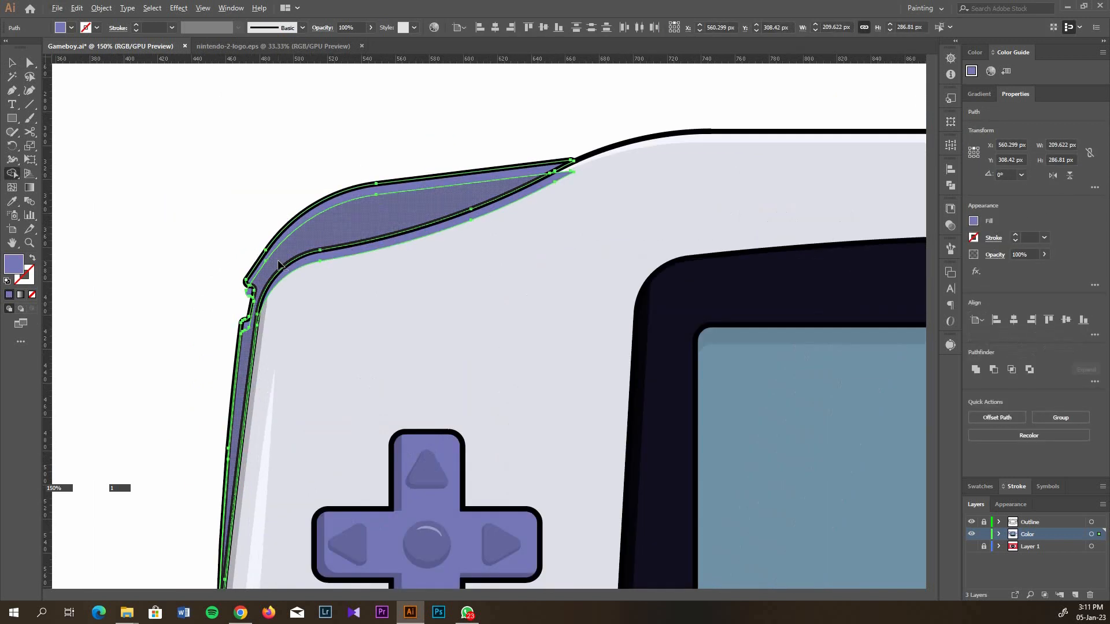
pyautogui.keyDown('alt'); pyautogui.click(263, 283); pyautogui.keyUp('alt')
pyautogui.keyDown('alt'); pyautogui.click(315, 256); pyautogui.keyUp('alt')
pyautogui.scroll(1, 246, 368)
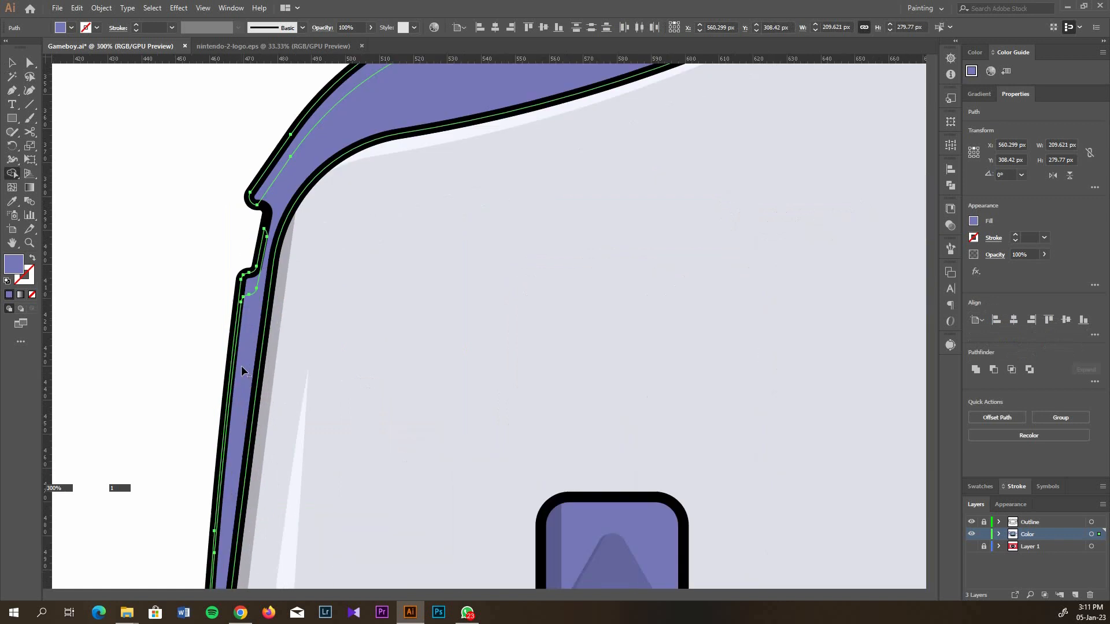
pyautogui.keyDown('alt'); pyautogui.click(235, 352); pyautogui.keyUp('alt')
pyautogui.scroll(-2, 235, 352)
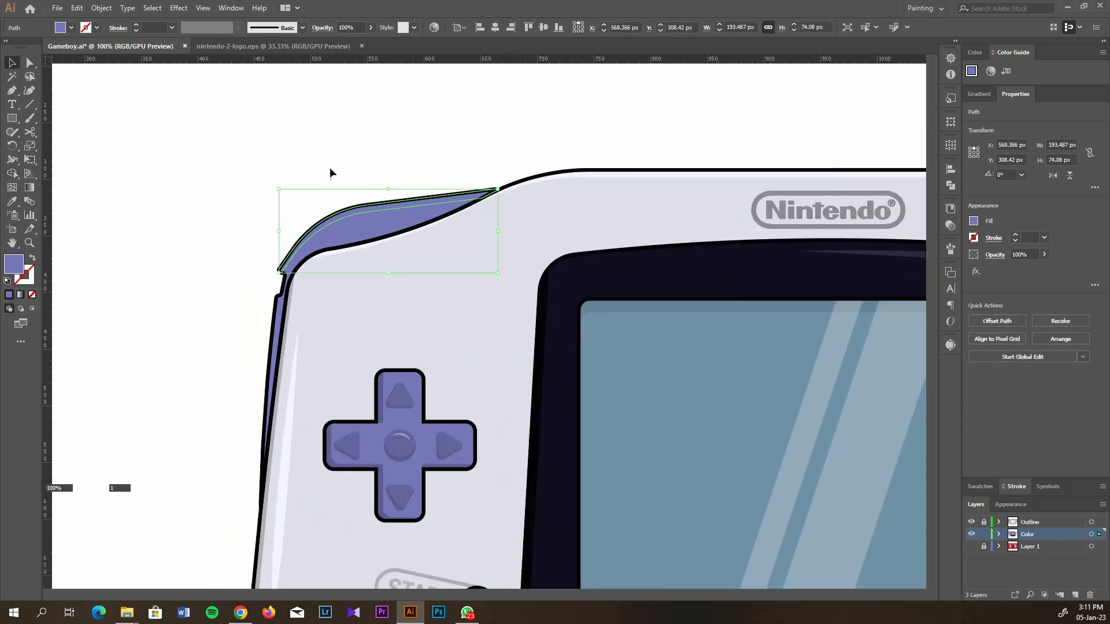
# Give the left shoulder strip the D-pad centre highlight's appearance at 47% opacity, swap its stroke colour to the fill, and deselect it
pyautogui.scroll(1, 404, 448)
pyautogui.press('i')
pyautogui.click(400, 427)
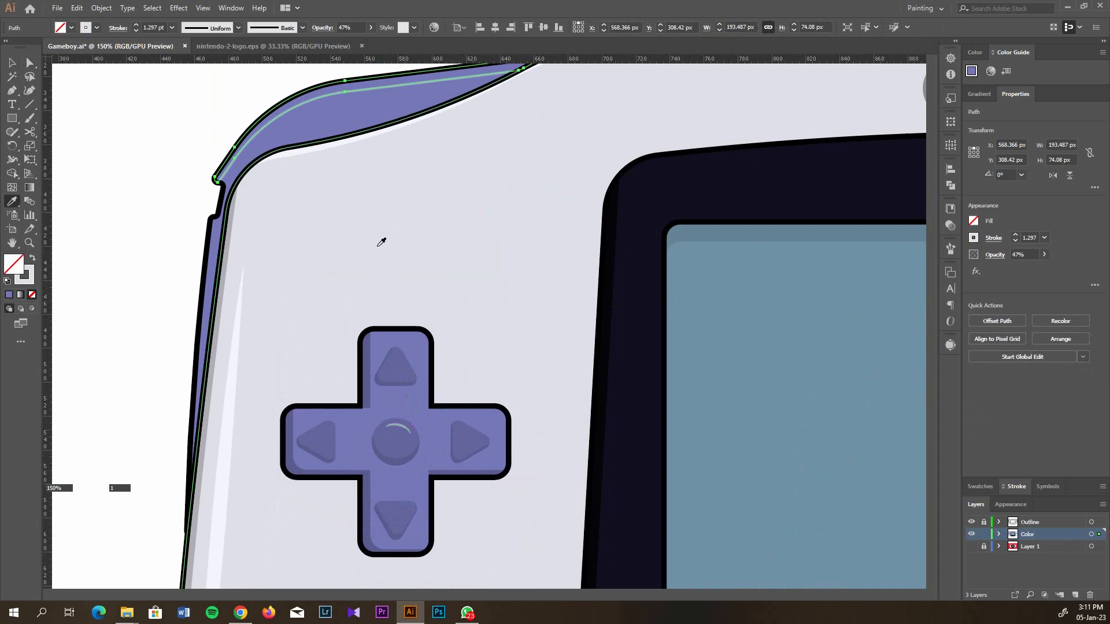
pyautogui.hotkey('shift', 'x')
pyautogui.press('v')
pyautogui.click(97, 97)
# Duplicate the right shoulder button shape, offset the copy slightly straight down, and select both shapes
pyautogui.scroll(-2, 168, 186)
pyautogui.hscroll(3, 168, 186)
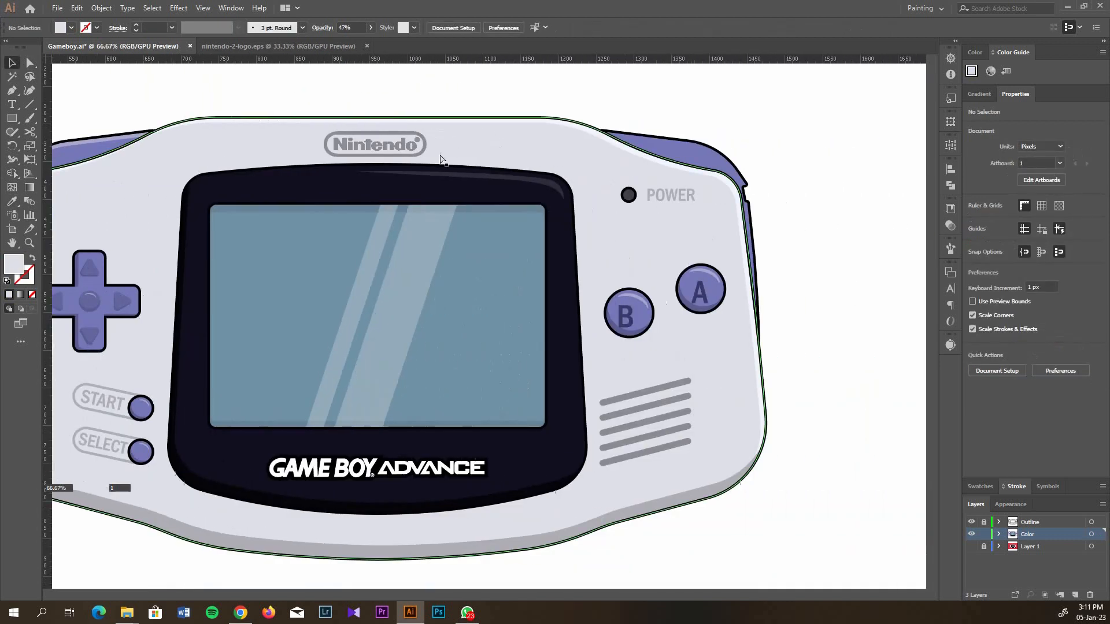
pyautogui.scroll(2, 744, 151)
pyautogui.click(647, 156)
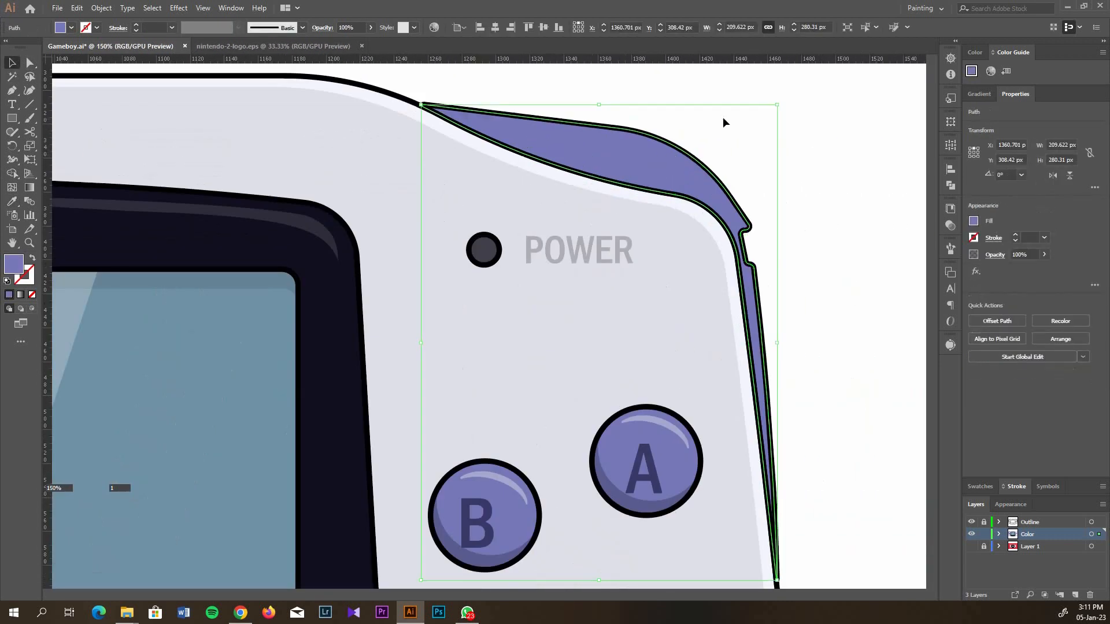
pyautogui.keyDown('shift'); pyautogui.click(666, 146); pyautogui.keyUp('shift')
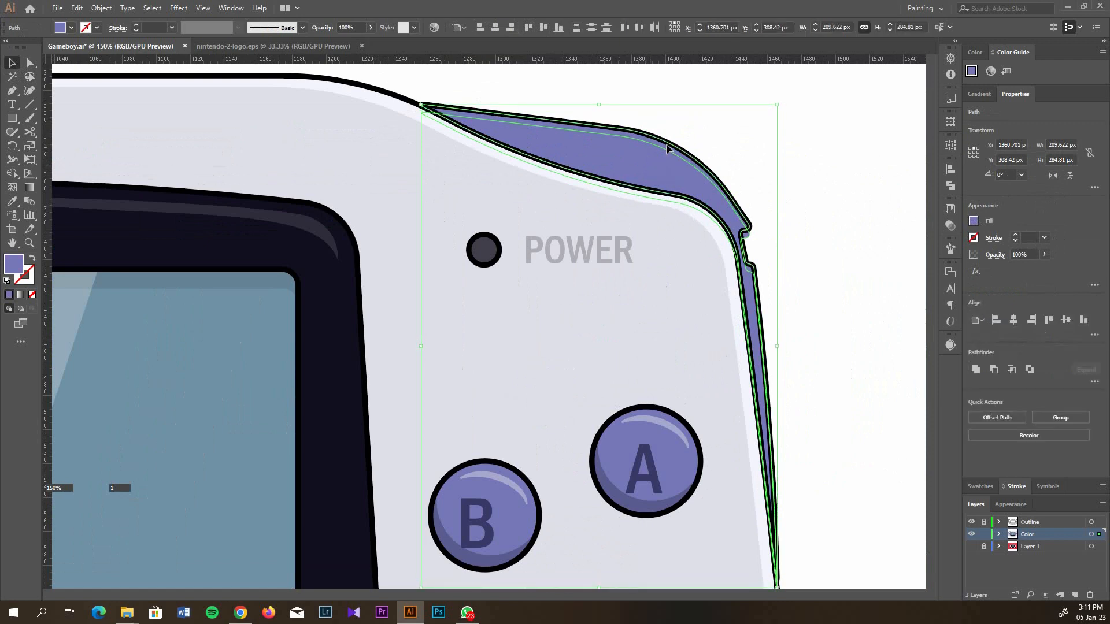
# Remove the overlapping and lower areas of the two right shoulder shapes with the Shape Builder, leaving a strip along the button's upper edge
pyautogui.hotkey('shift', 'm')
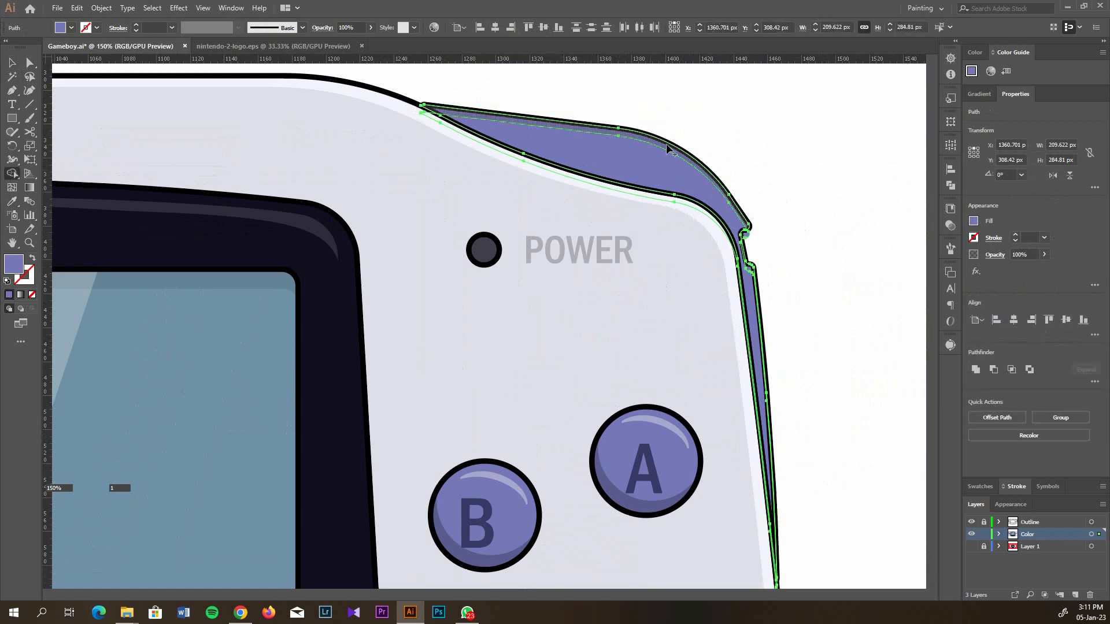
pyautogui.keyDown('alt'); pyautogui.click(650, 197); pyautogui.keyUp('alt')
pyautogui.keyDown('alt'); pyautogui.click(628, 354); pyautogui.keyUp('alt')
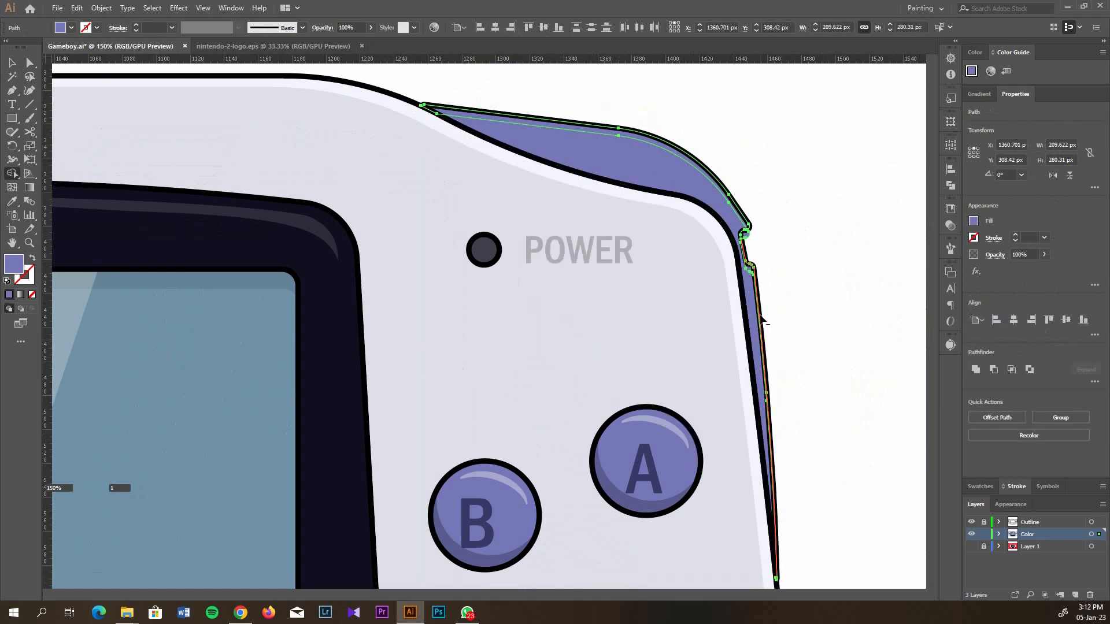
pyautogui.scroll(3, 760, 317)
pyautogui.scroll(1, 751, 301)
pyautogui.scroll(-4, 751, 300)
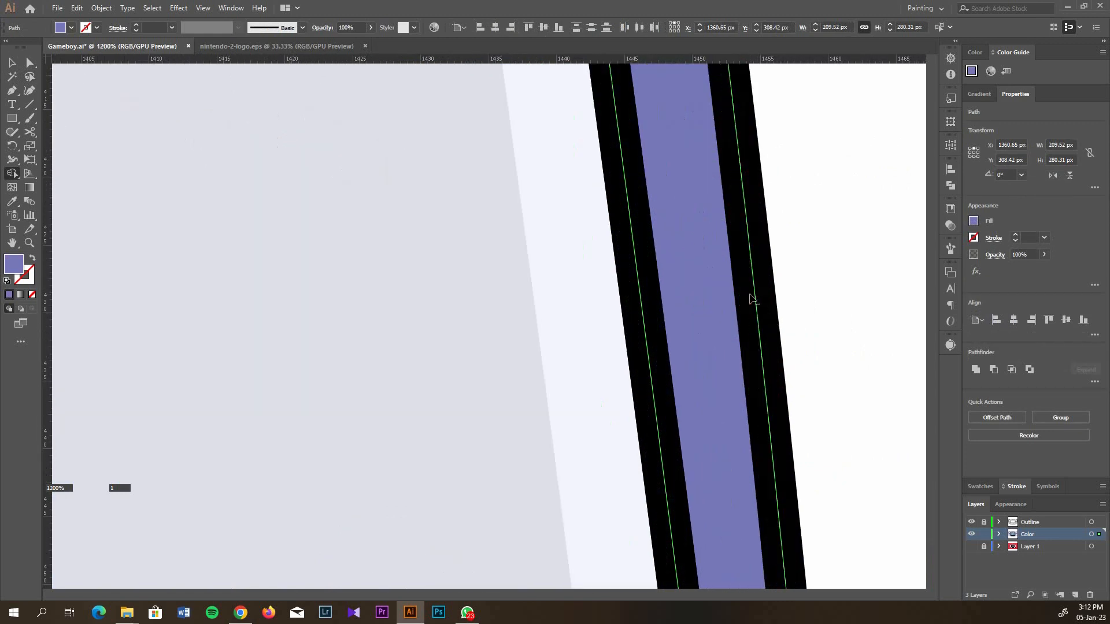
pyautogui.scroll(2, 622, 156)
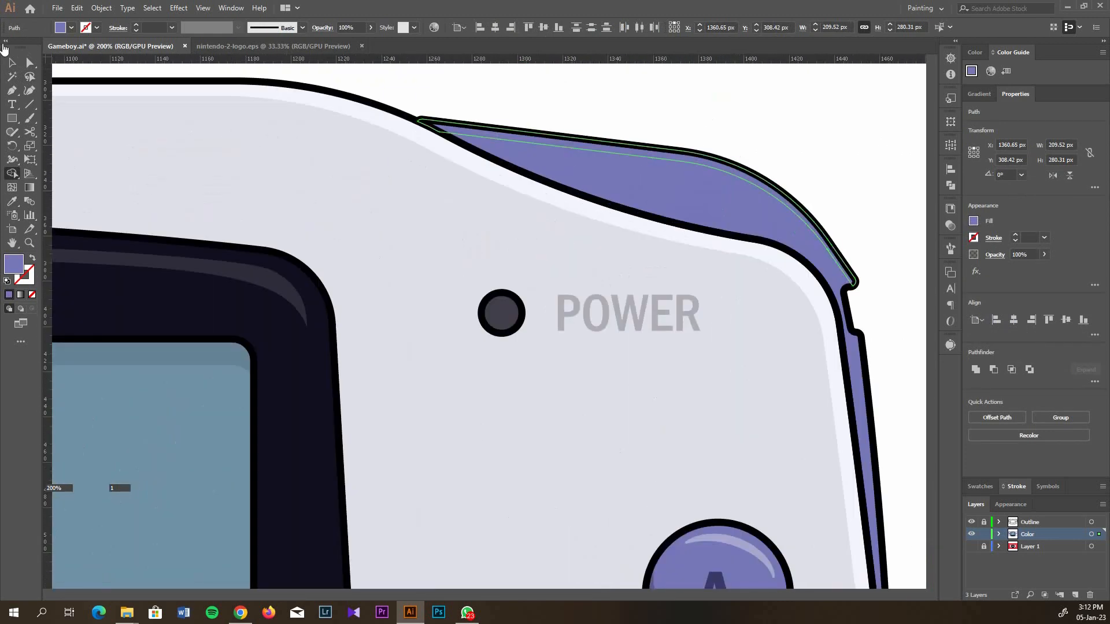
# Give the right shoulder strip the left shoulder highlight's light fill and 47% opacity with the Eyedropper, and deselect it
pyautogui.press('i')
pyautogui.scroll(-4, 525, 281)
pyautogui.hscroll(-3, 270, 314)
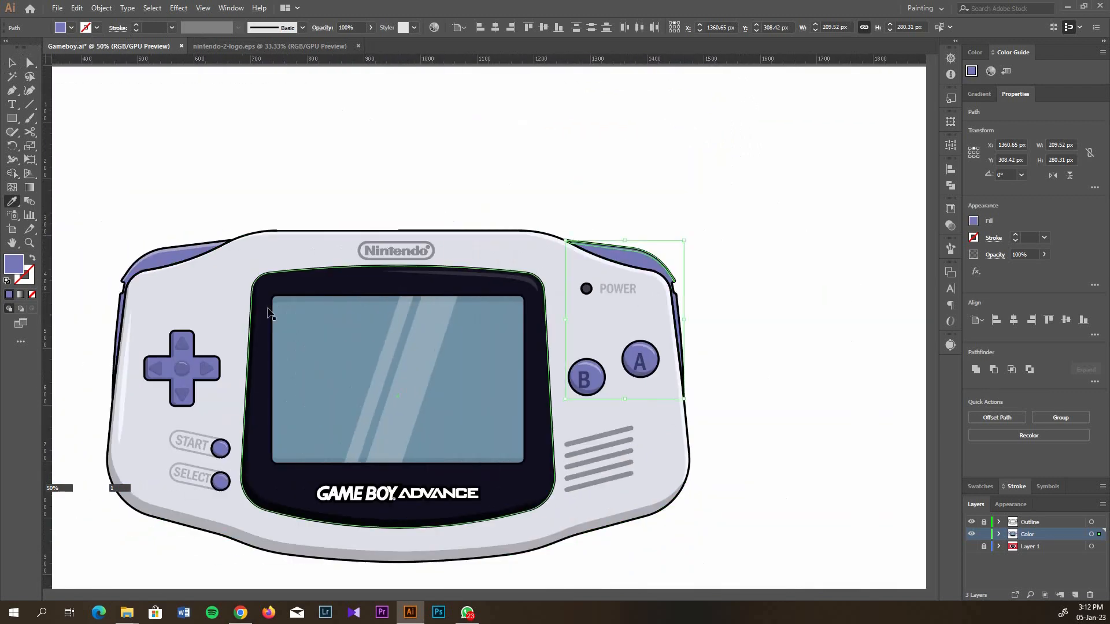
pyautogui.scroll(3, 249, 323)
pyautogui.click(249, 136)
pyautogui.scroll(-5, 520, 236)
pyautogui.scroll(4, 689, 212)
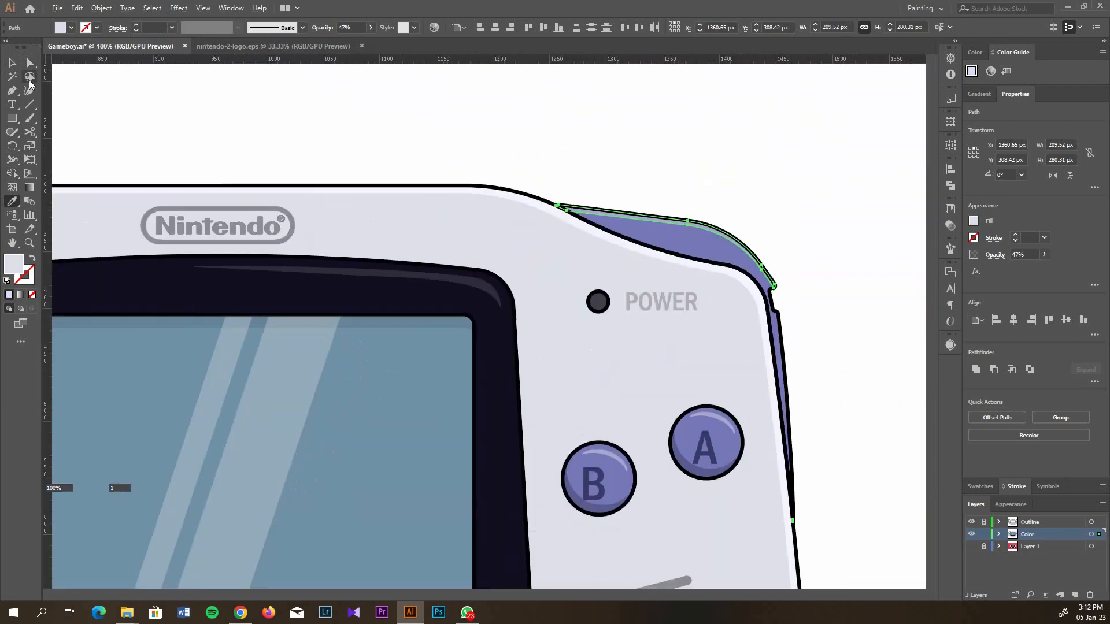
pyautogui.scroll(-2, 533, 351)
pyautogui.press('v')
pyautogui.click(751, 364)
pyautogui.hscroll(-3, 751, 365)
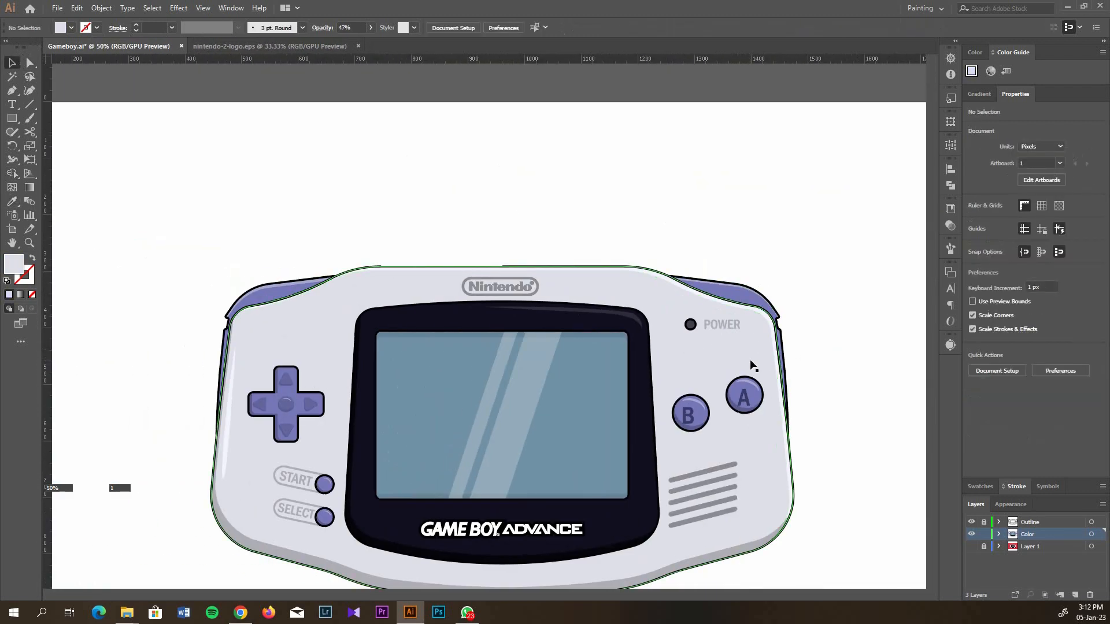
pyautogui.scroll(-2, 752, 364)
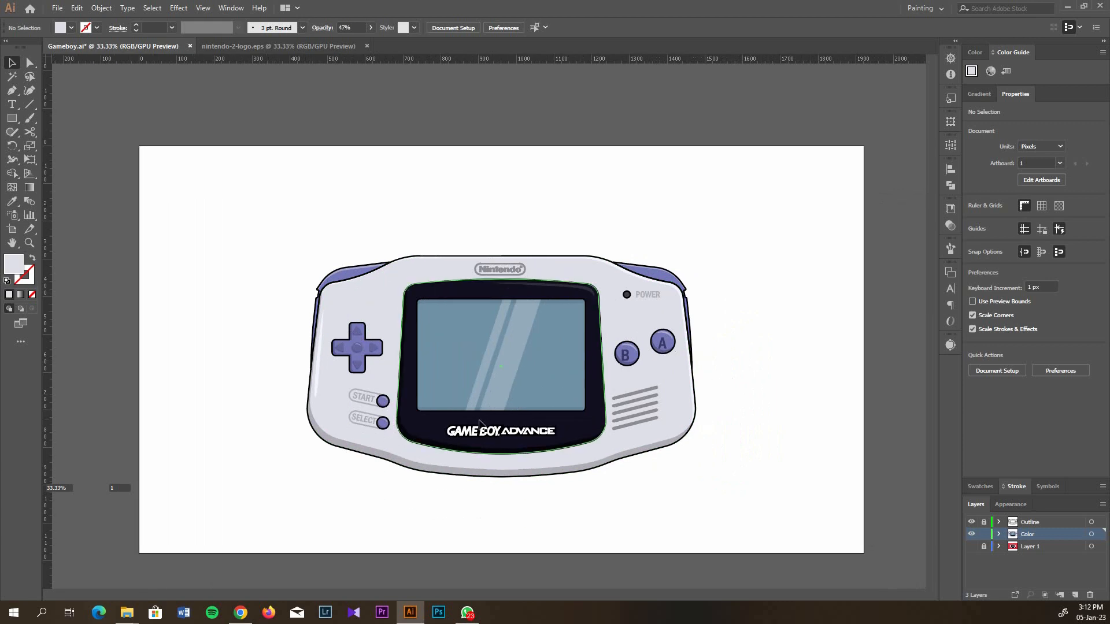
pyautogui.scroll(2, 404, 419)
pyautogui.scroll(-2, 565, 401)
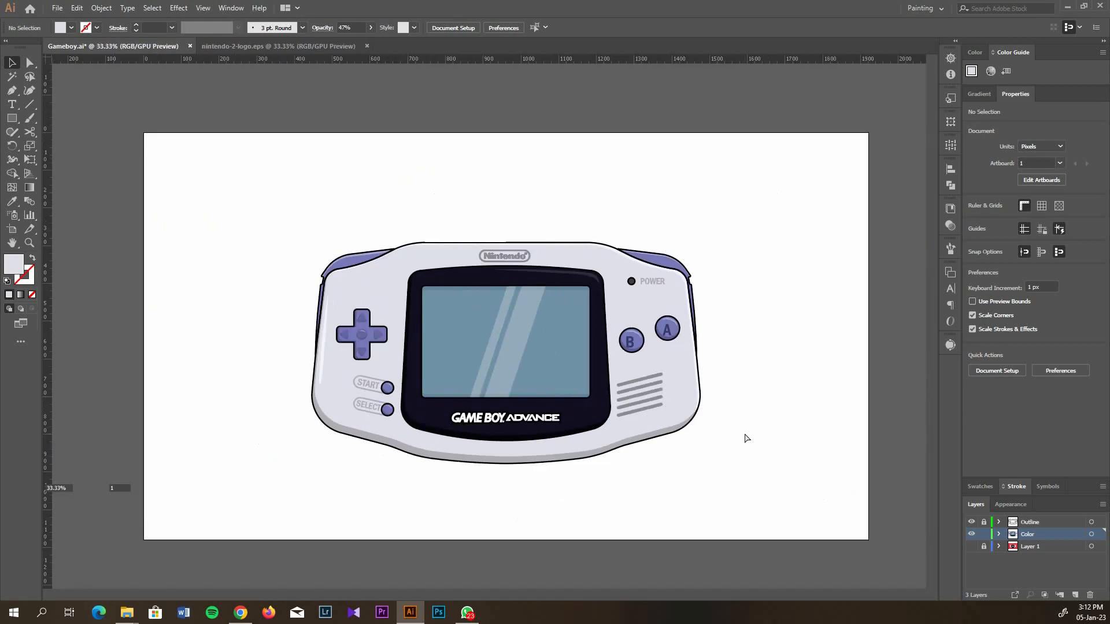